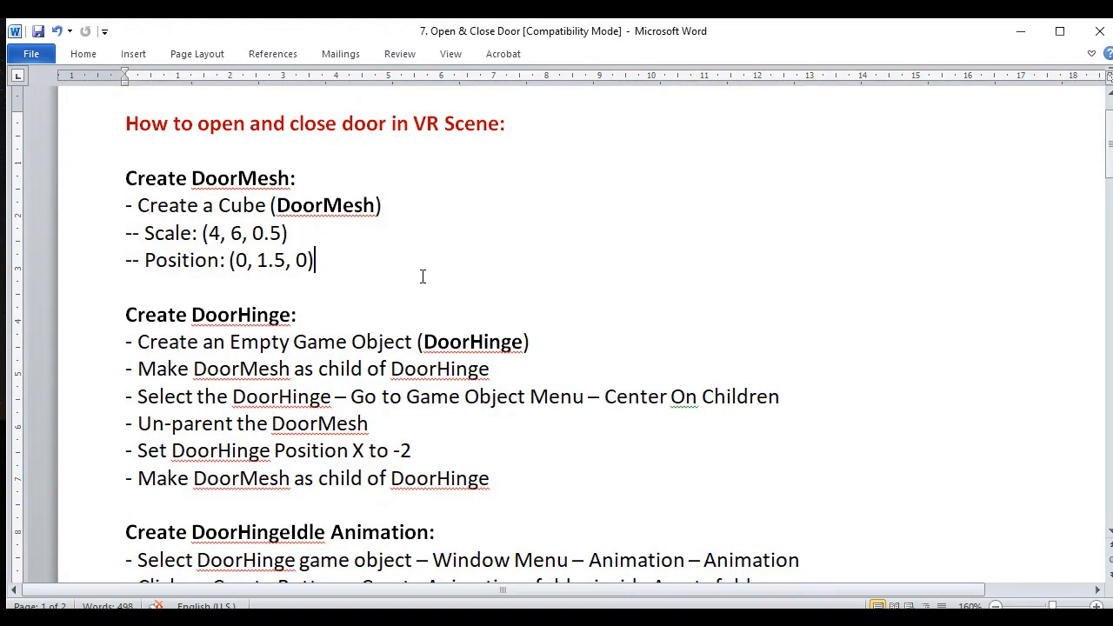
Step: Look up the door mesh name in the Word notes, switch to Unity and create a 3D cube named DoorMesh
double_click(324, 206)
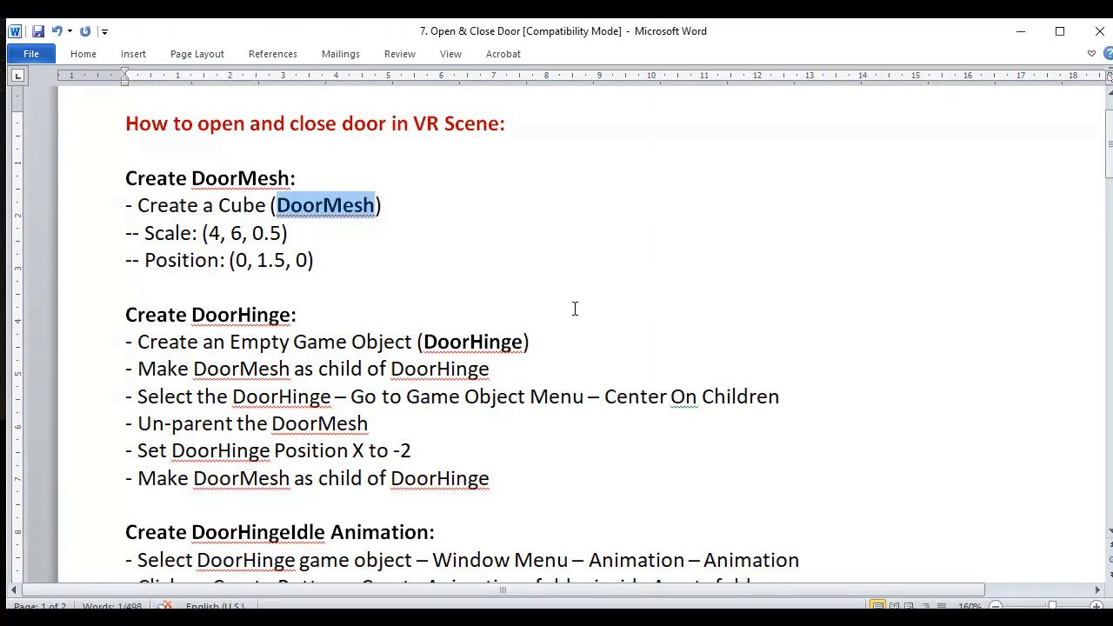
key("alt+Tab")
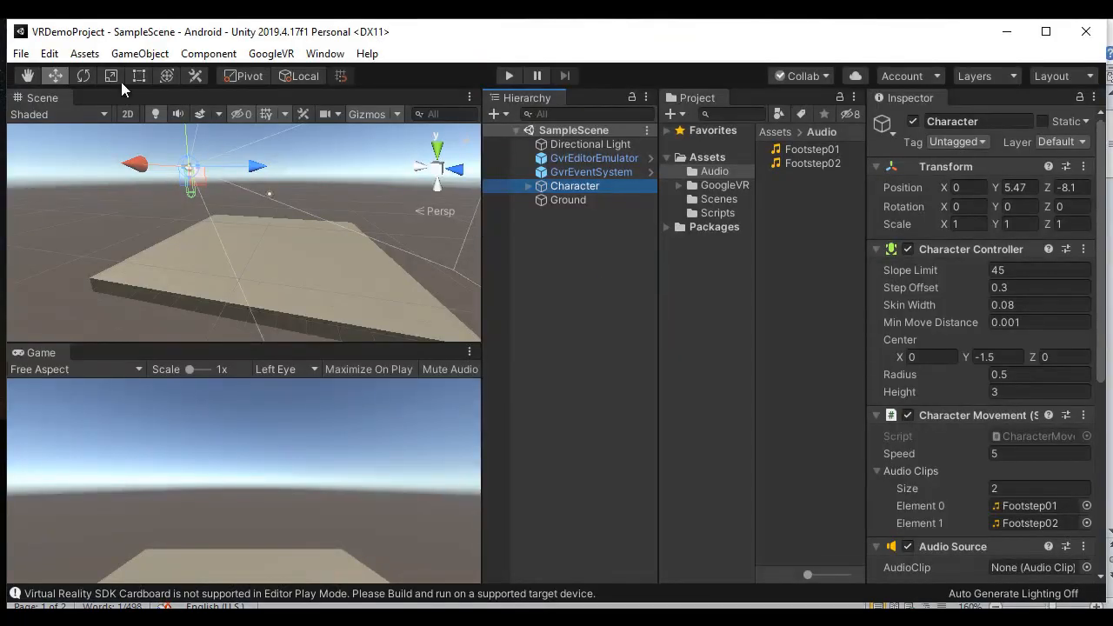
left_click(139, 53)
mouse_move(158, 112)
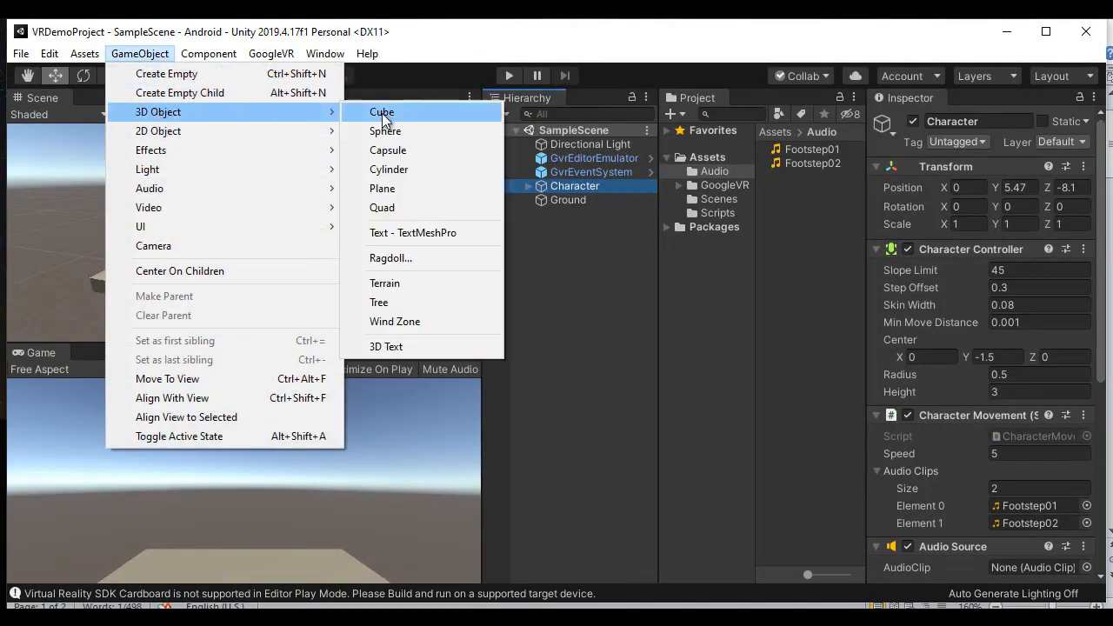
left_click(382, 113)
left_click(571, 215)
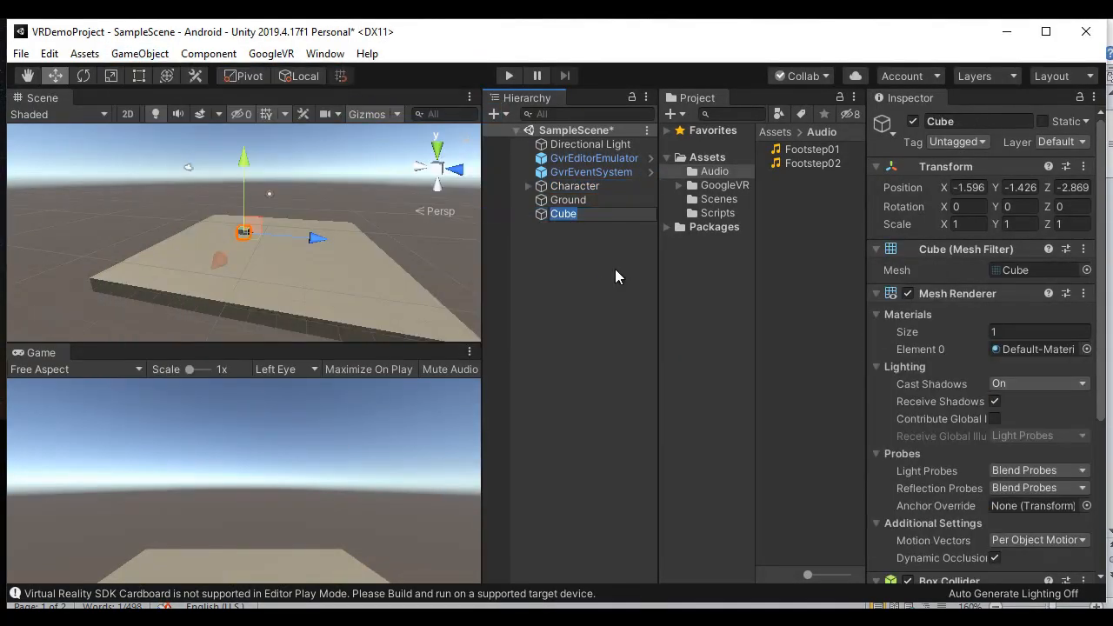
type("DoorMesh")
key("Return")
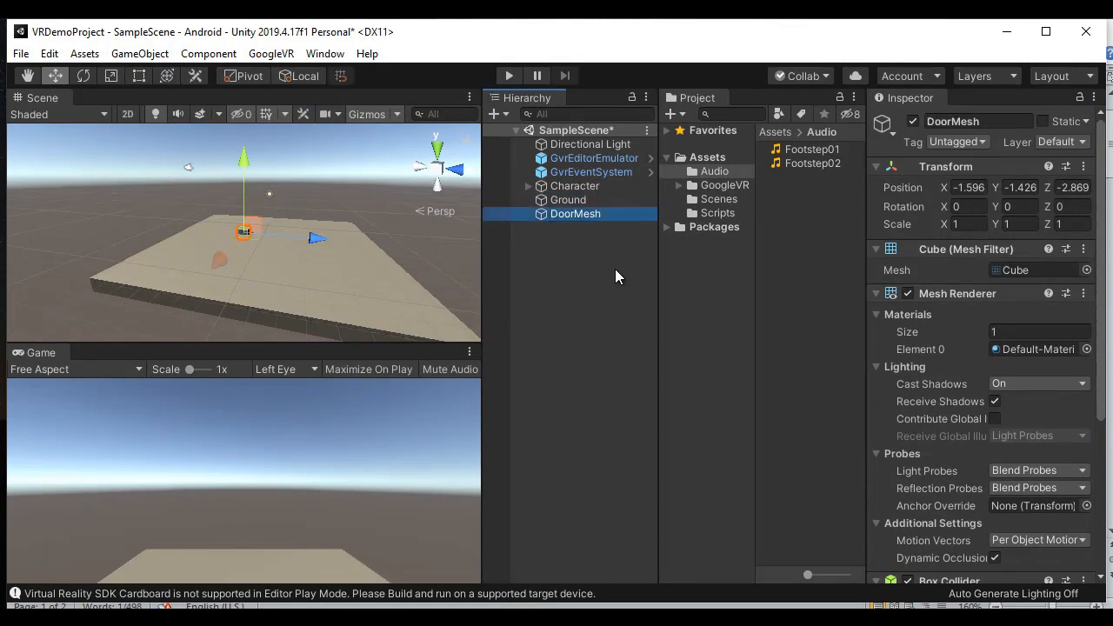
Step: Check the scale values in the Word notes and set DoorMesh's scale to X 4, Y 6, Z 0.5 in Unity
key("alt+Tab")
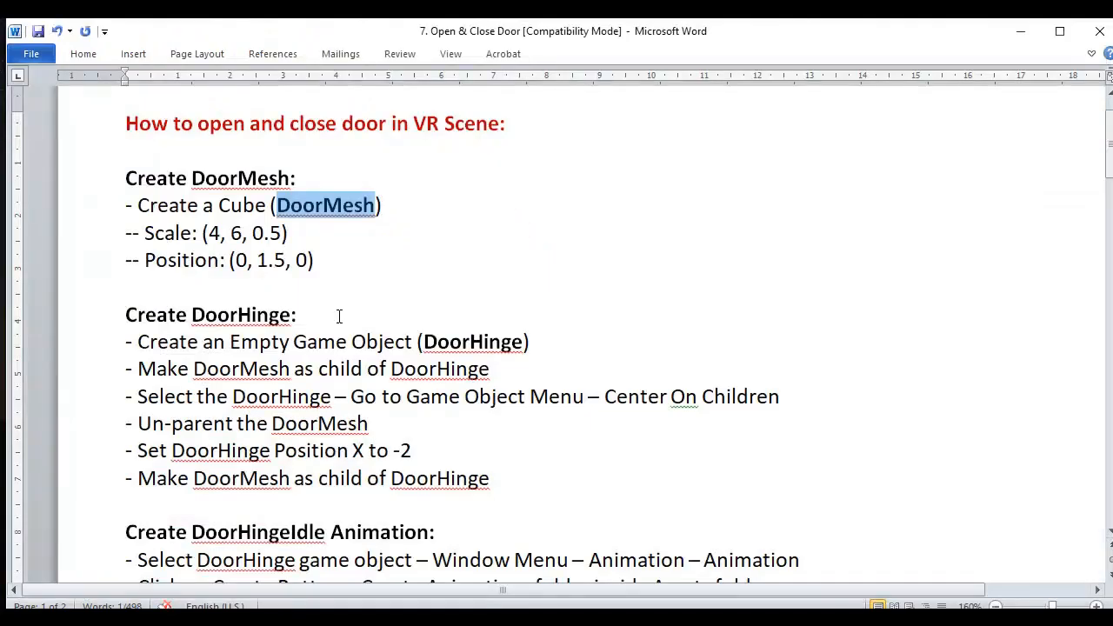
left_click(220, 233)
double_click(216, 233)
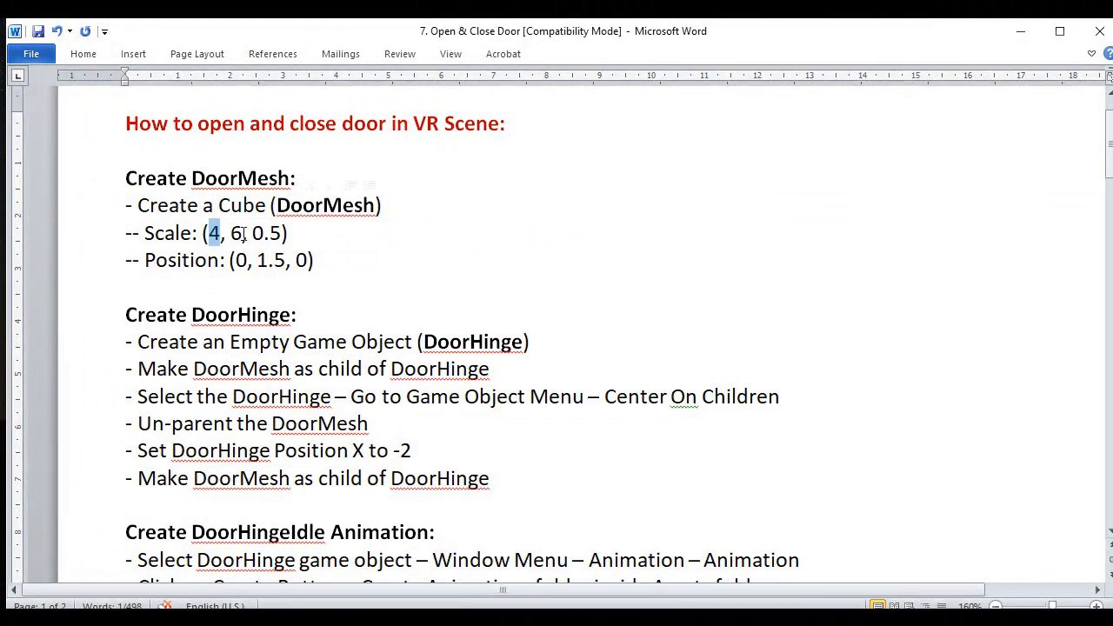
double_click(235, 233)
left_click_drag(282, 233, 252, 233)
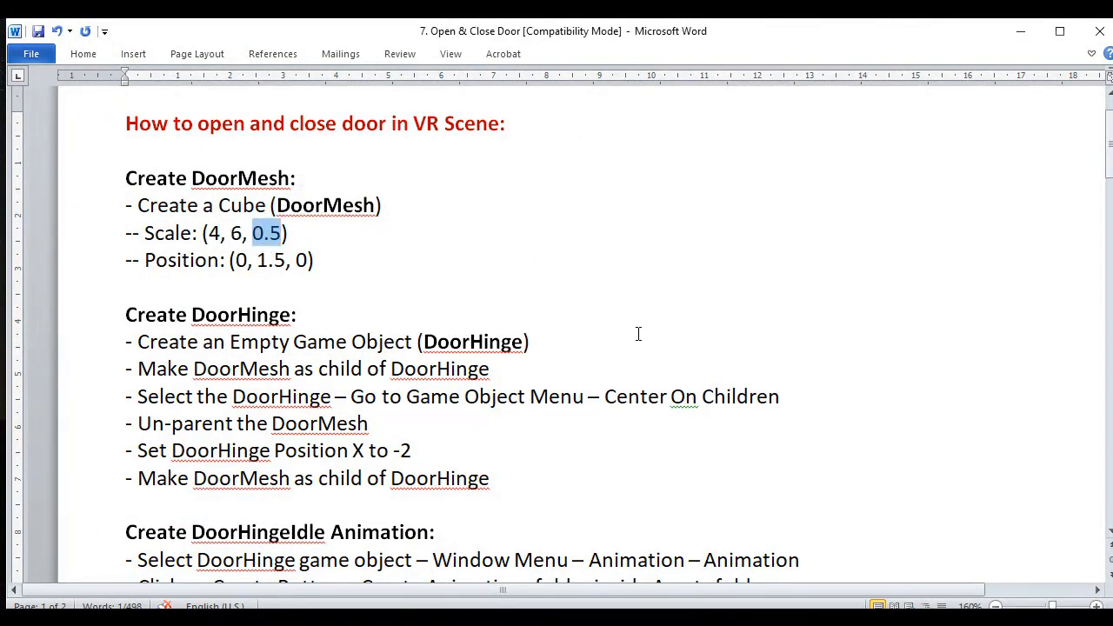
key("alt+Tab")
left_click(973, 225)
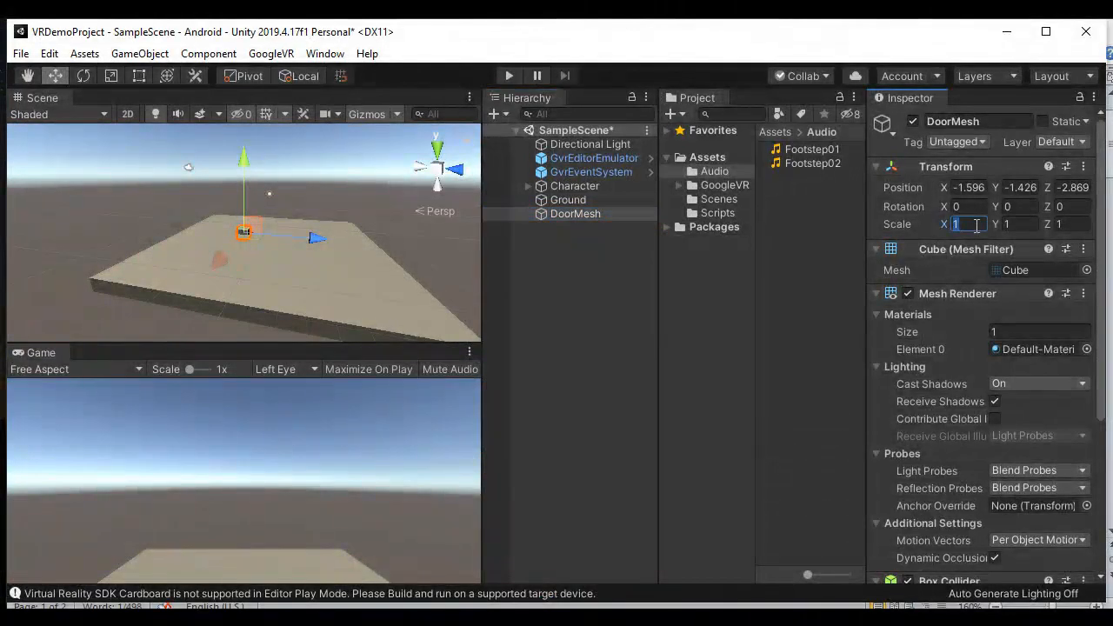
type("4")
left_click(1020, 226)
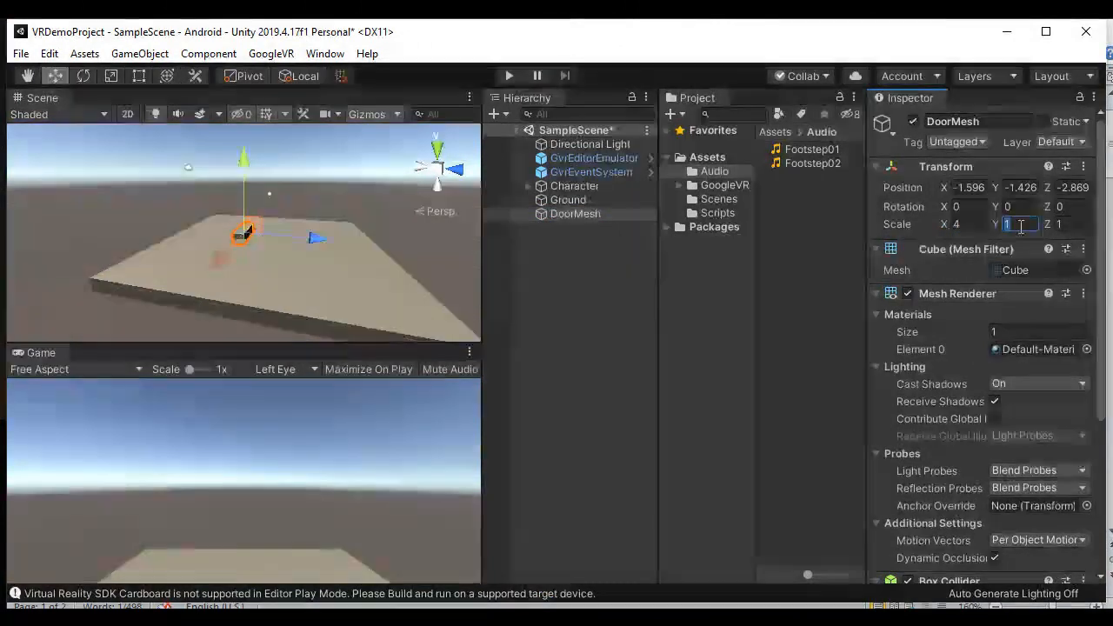
type("6")
left_click(1071, 226)
type("0")
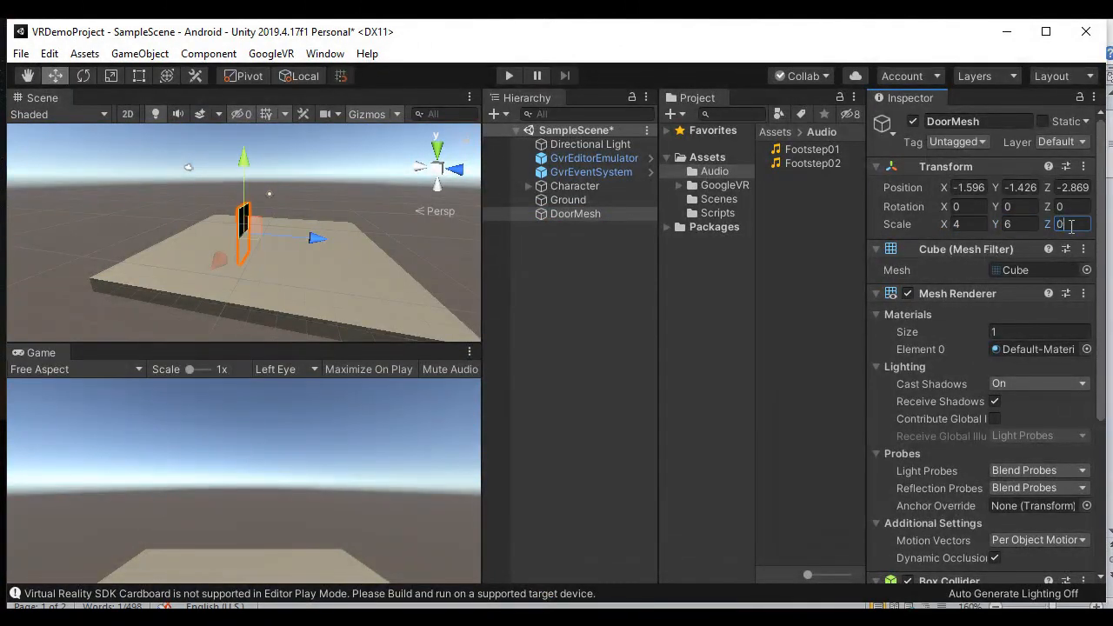
type(".5")
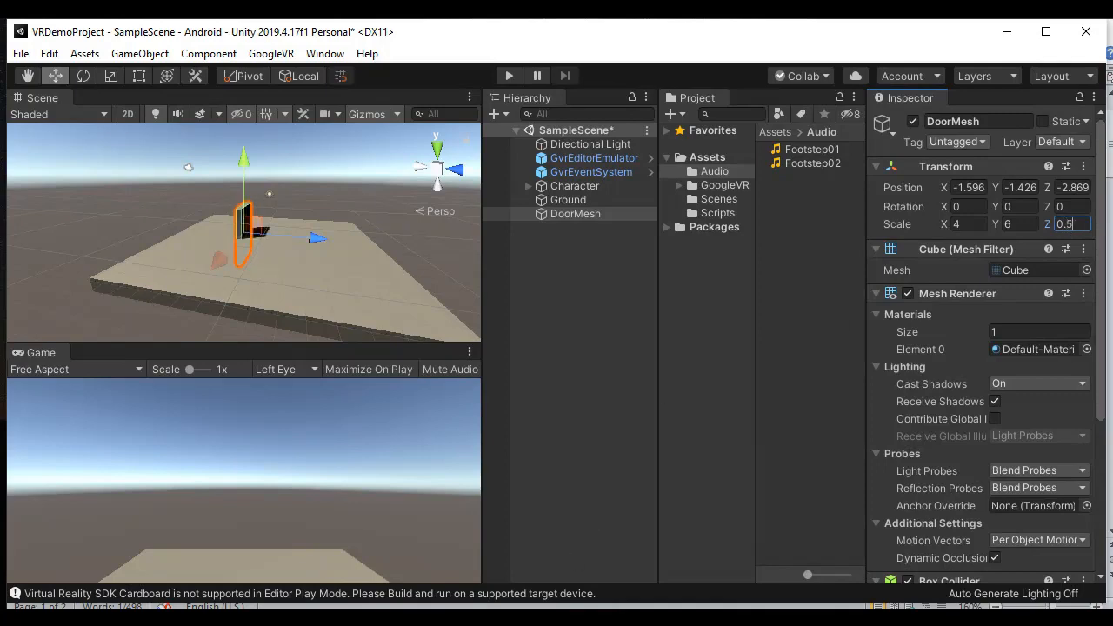
Step: Check the position values in the Word notes and set DoorMesh's position to X 0, Y 1.5, Z 0 in Unity
key("alt+Tab")
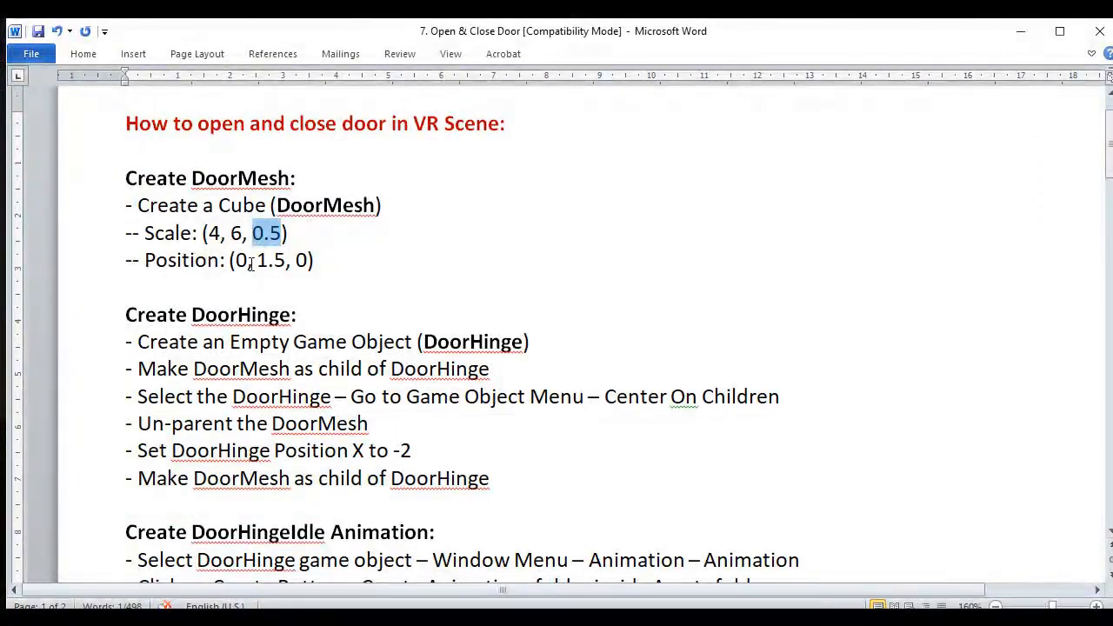
mouse_move(248, 263)
left_mouse_down()
mouse_move(231, 265)
mouse_move(262, 261)
left_mouse_up()
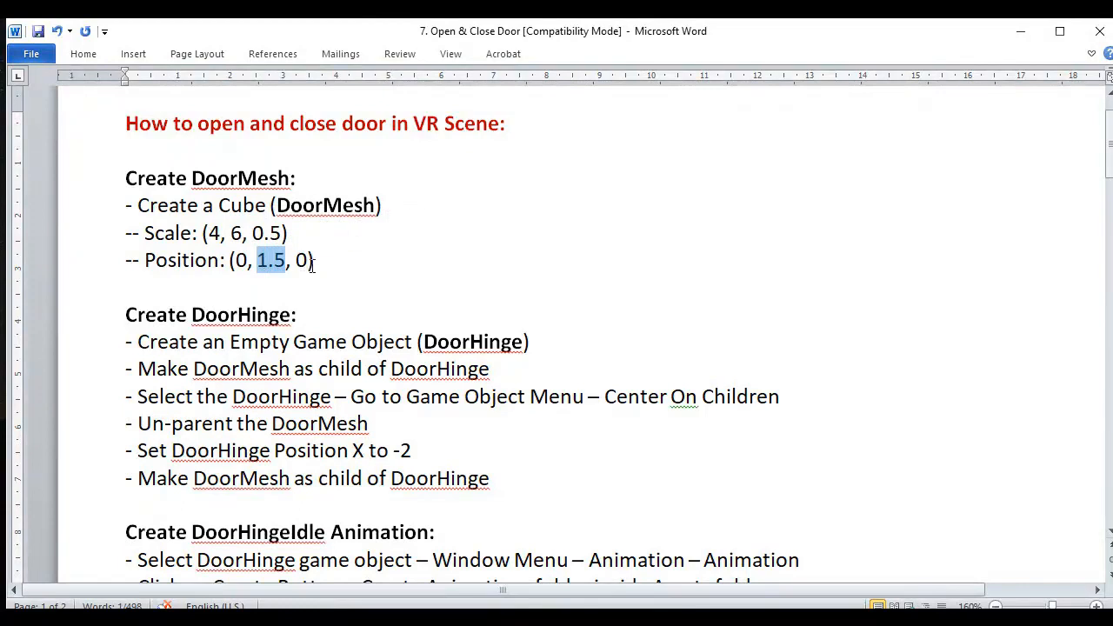
key("alt+Tab")
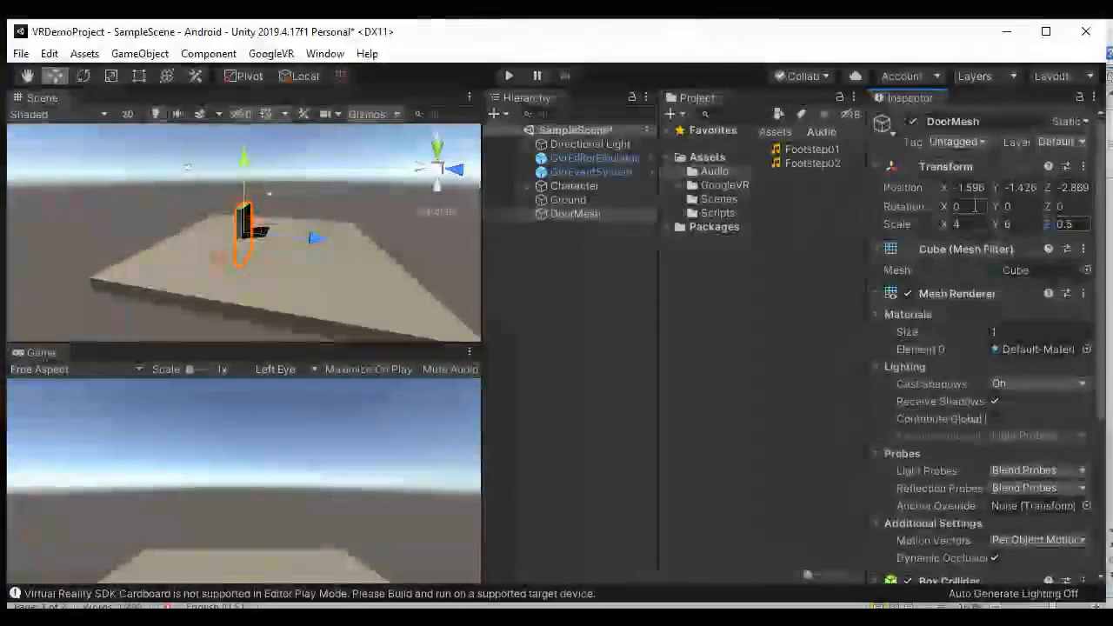
left_click(970, 189)
type("0")
left_click(1021, 189)
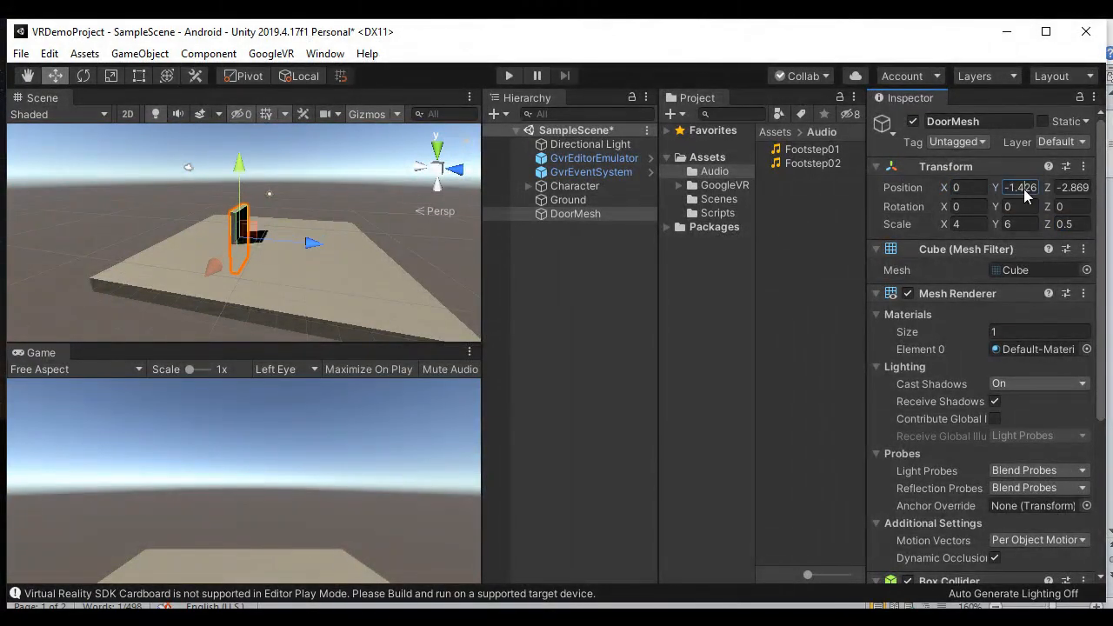
type("1.")
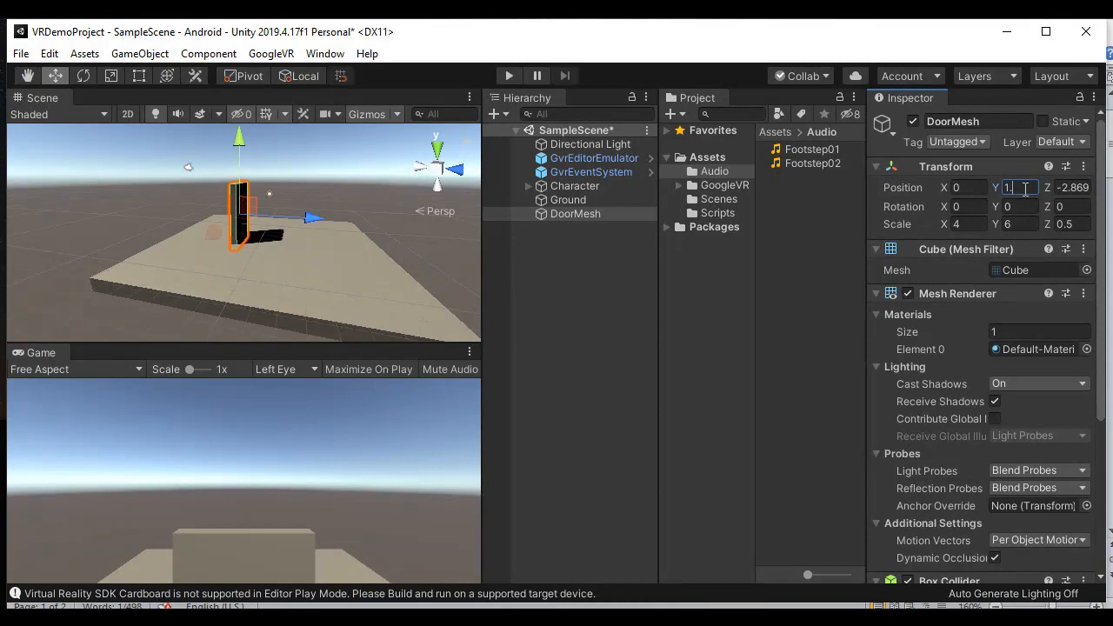
type("5")
left_click(1075, 187)
type("0")
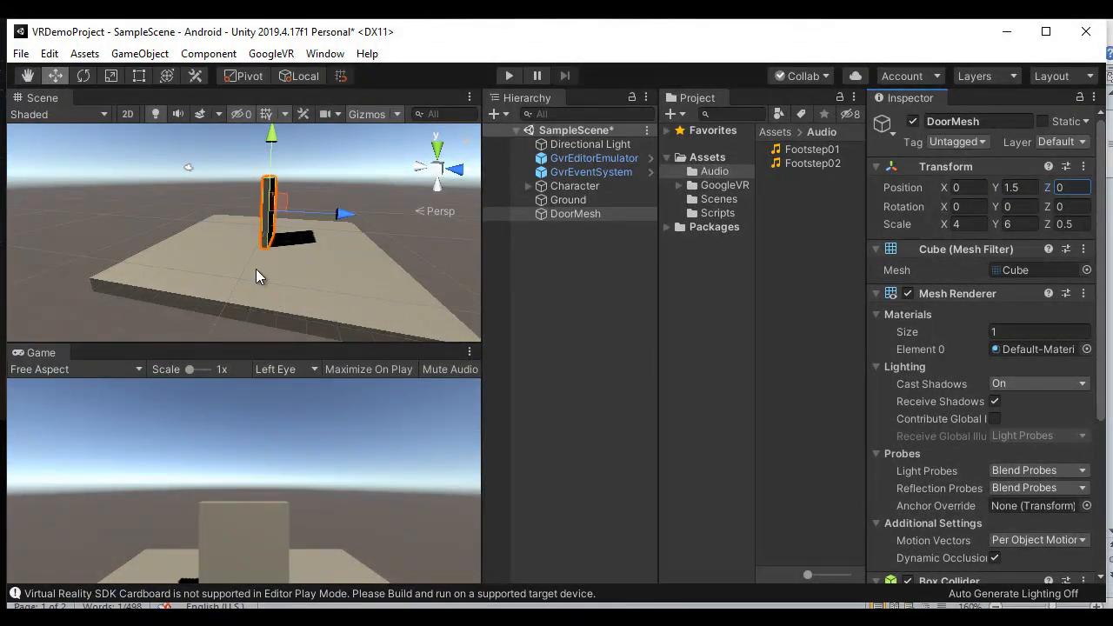
Step: Rotate DoorMesh about 8.45 degrees around its Y axis to test its pivot, and reset its Y rotation to 0
left_click_drag(255, 270, 494, 288, "alt")
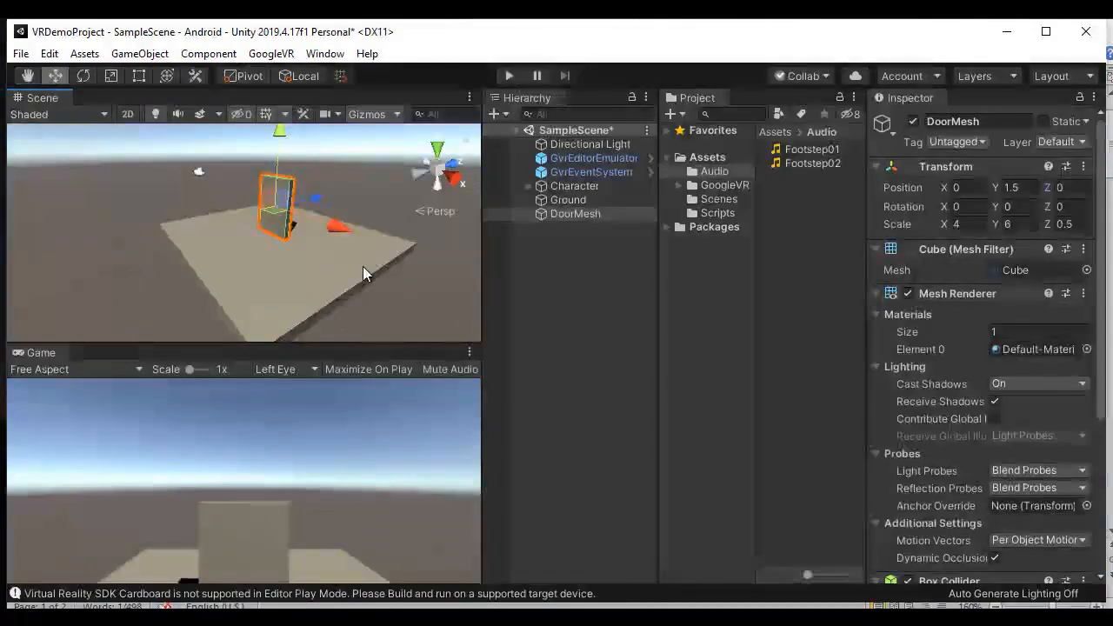
left_click_drag(363, 270, 250, 252, "alt")
left_click(592, 218)
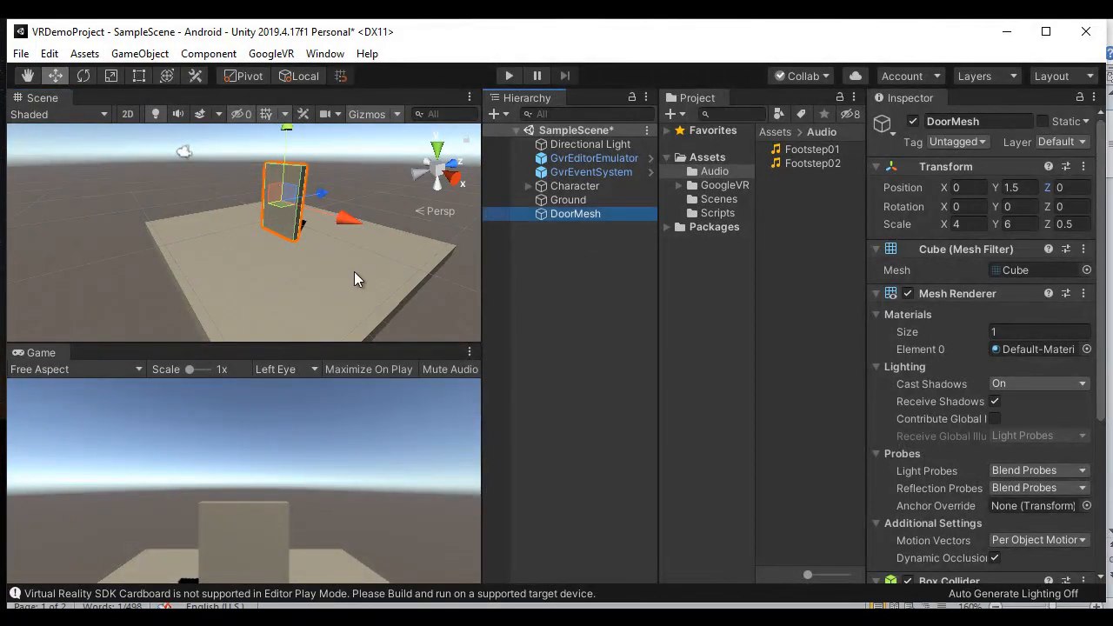
key("f")
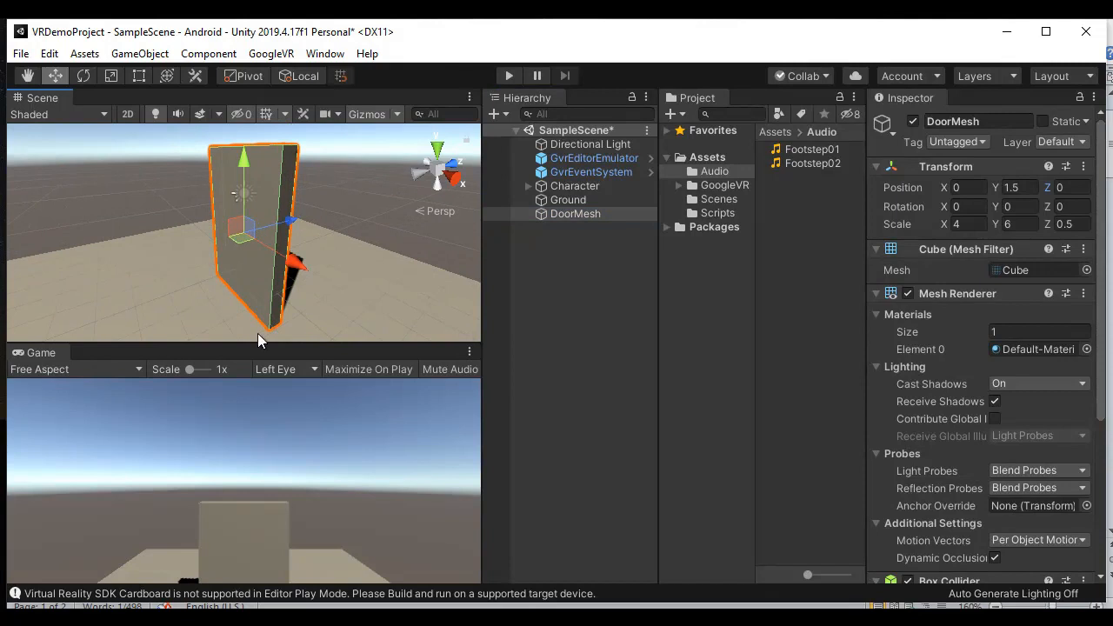
left_click_drag(258, 333, 365, 291, "alt")
left_click(83, 77)
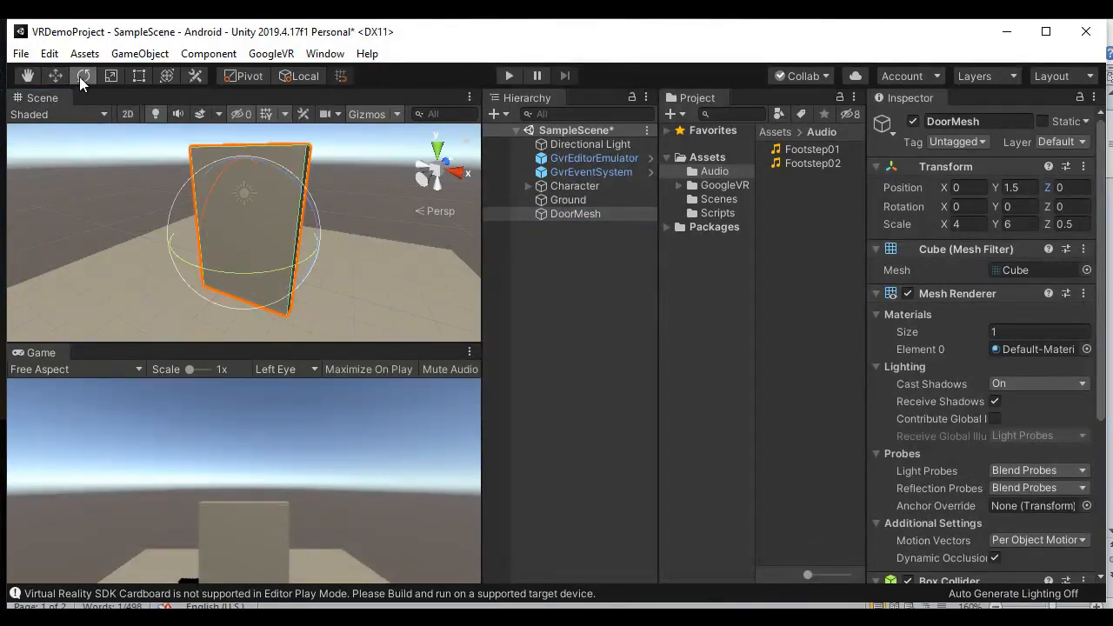
left_click_drag(240, 273, 212, 274)
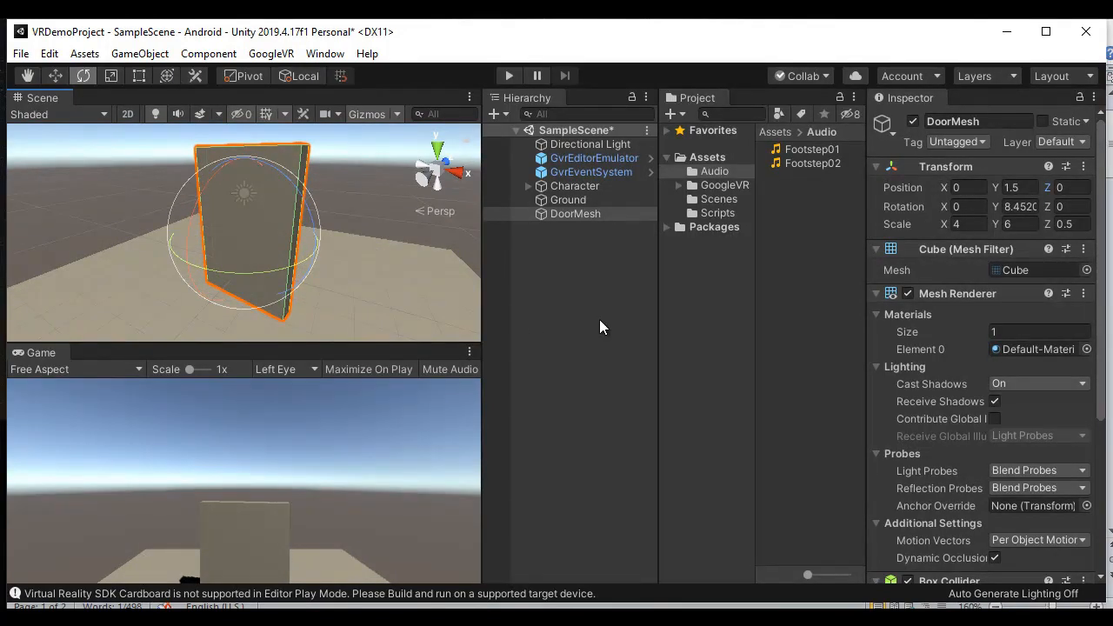
left_click(1028, 207)
type("0")
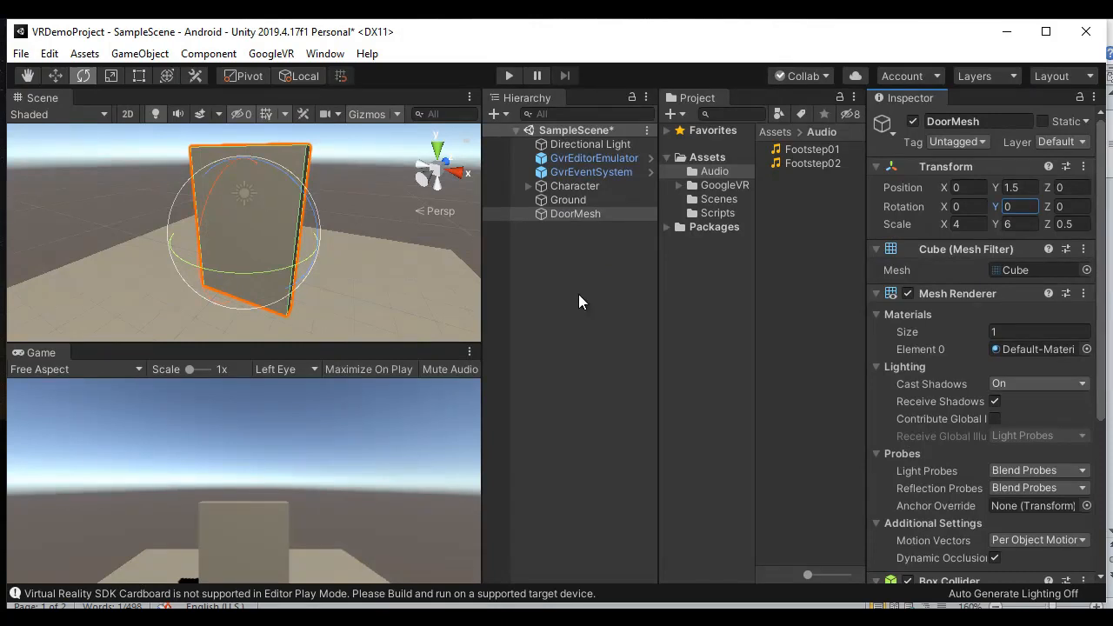
Step: Copy the name DoorHinge from the Word notes and create an empty game object with that name in Unity
left_click(506, 605)
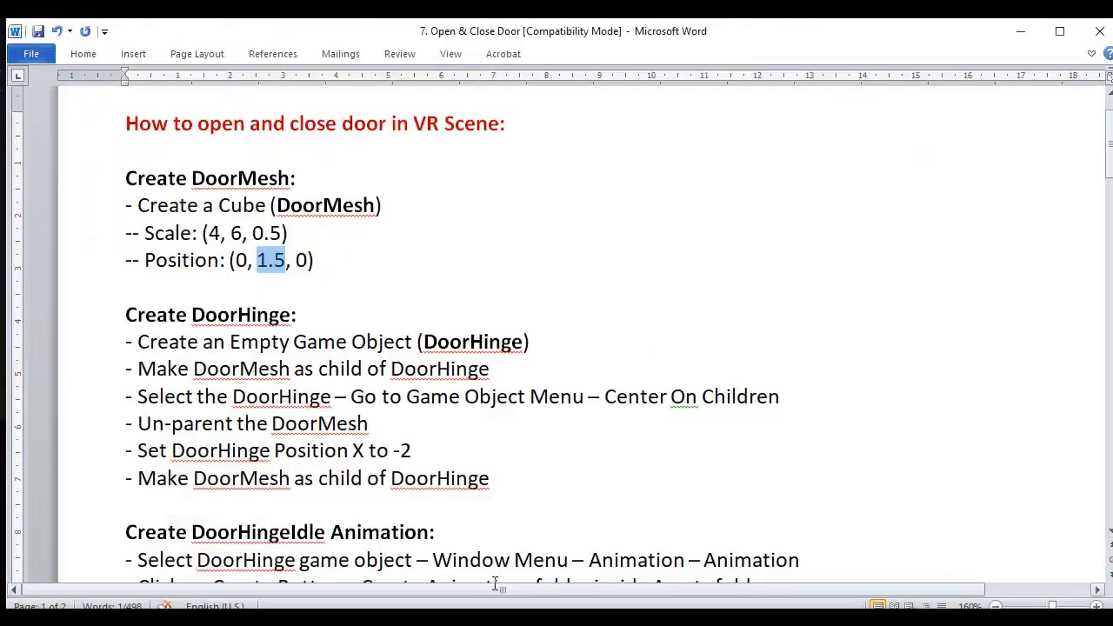
double_click(495, 345)
key("ctrl+c")
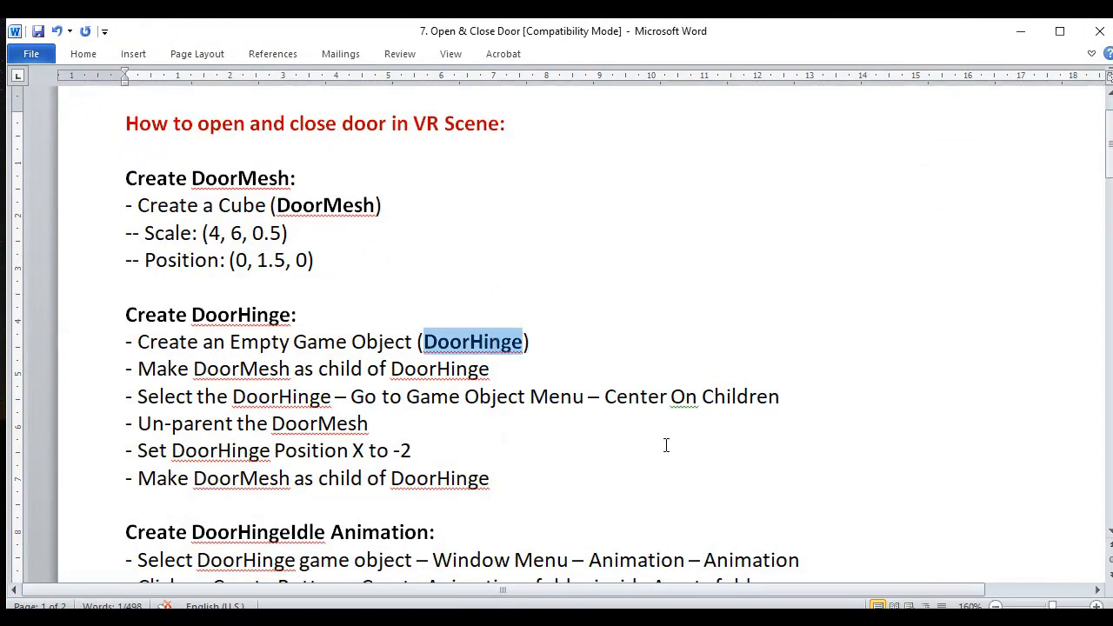
key("alt+Tab")
left_click(150, 55)
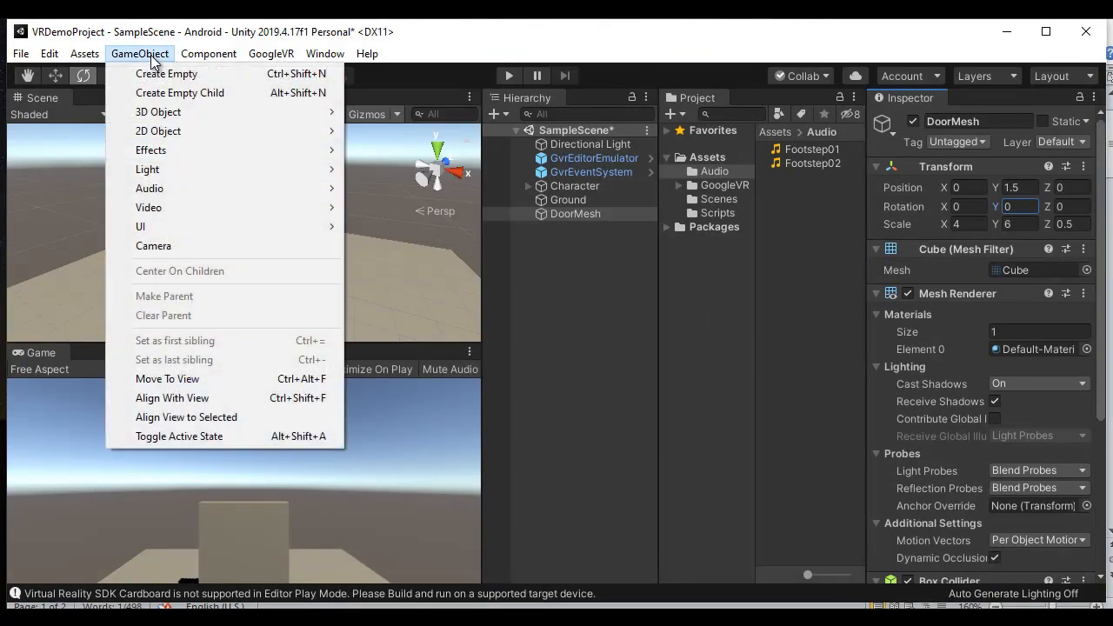
left_click(161, 74)
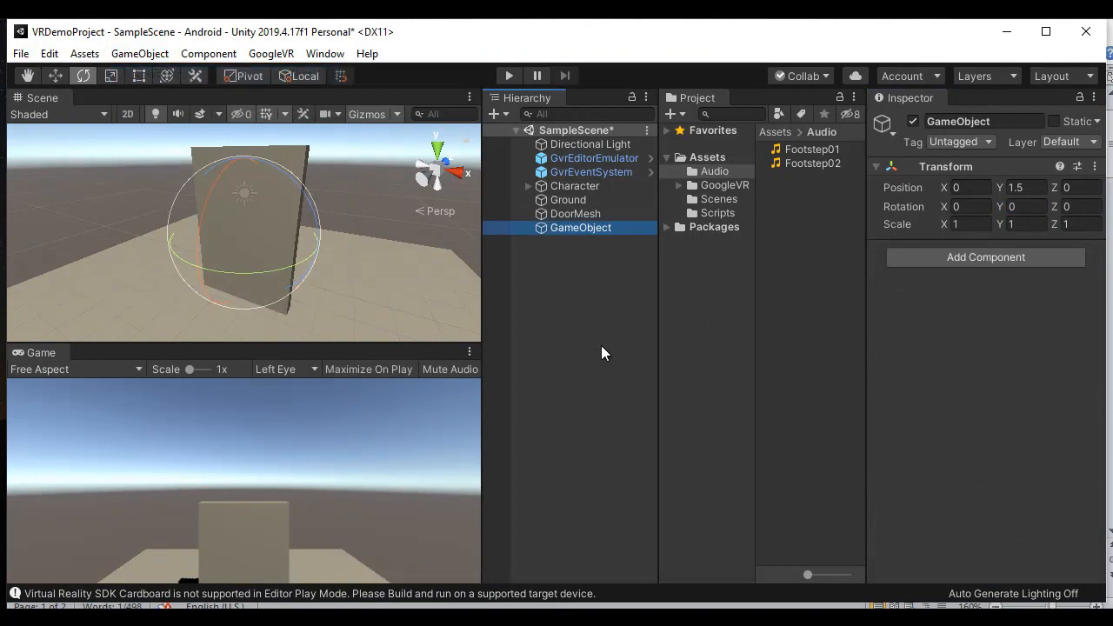
key("F2")
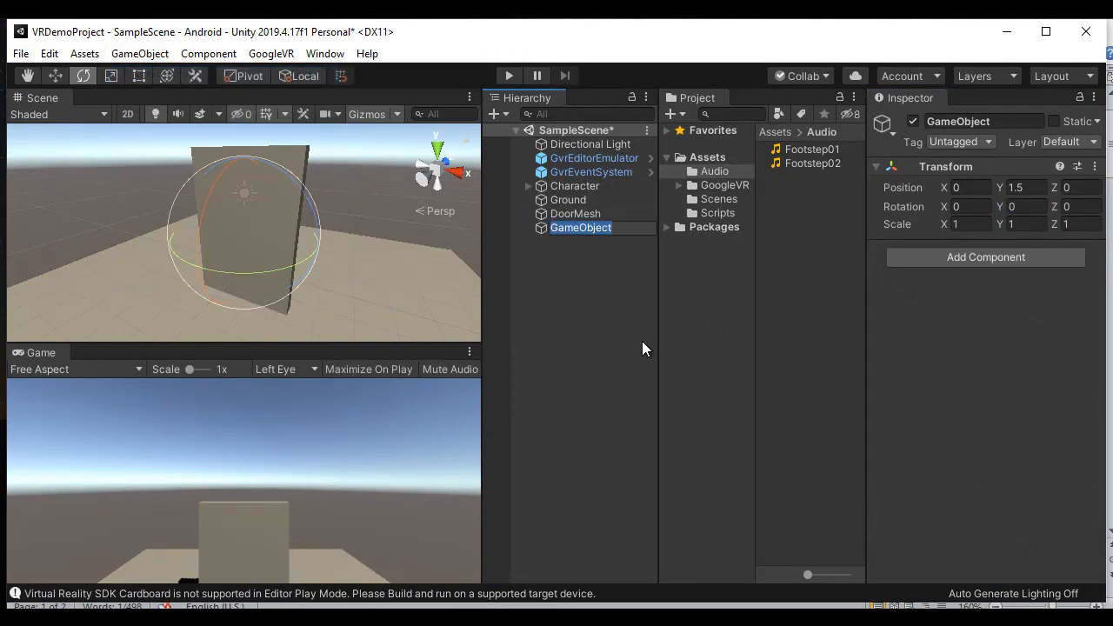
key("ctrl+v")
key("Return")
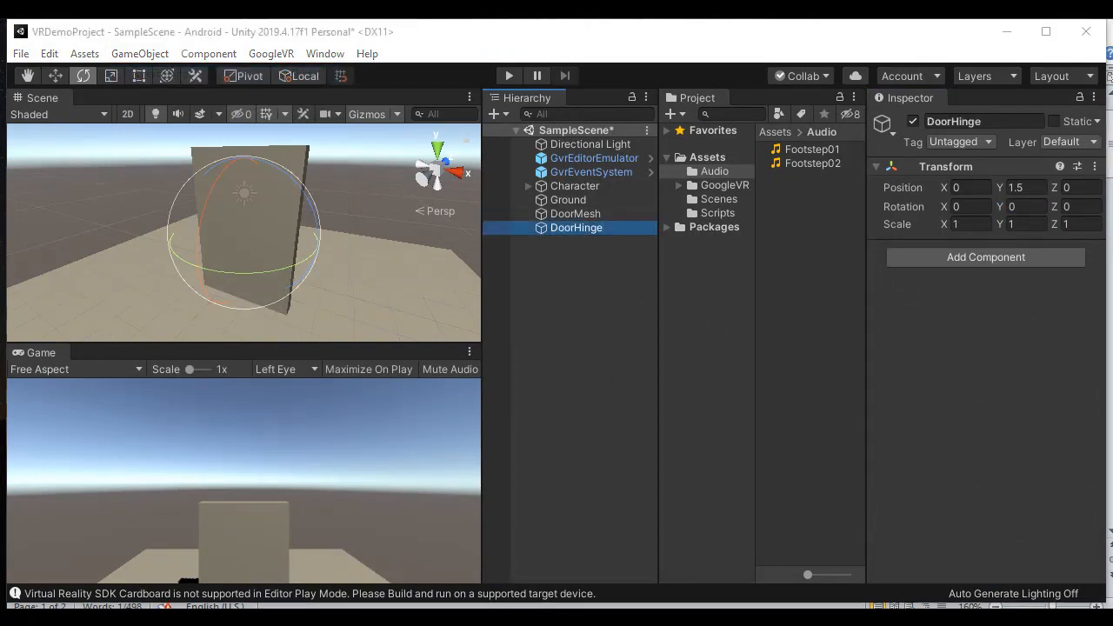
Step: Check the parenting instruction in the Word notes and make DoorMesh a child of DoorHinge in Unity
key("alt+Tab")
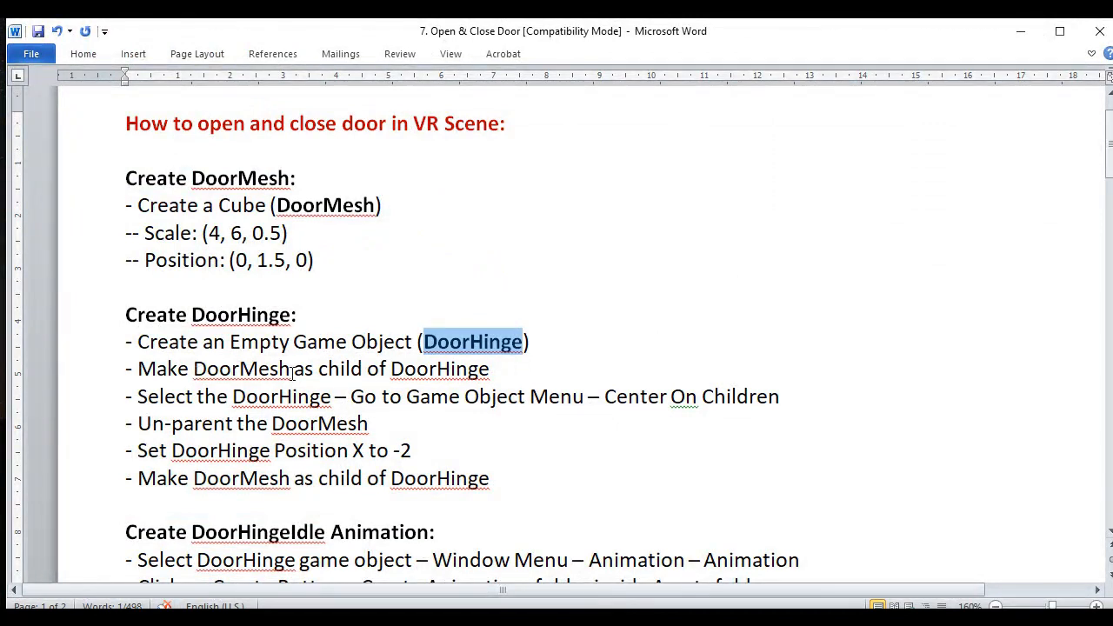
key("alt+Tab")
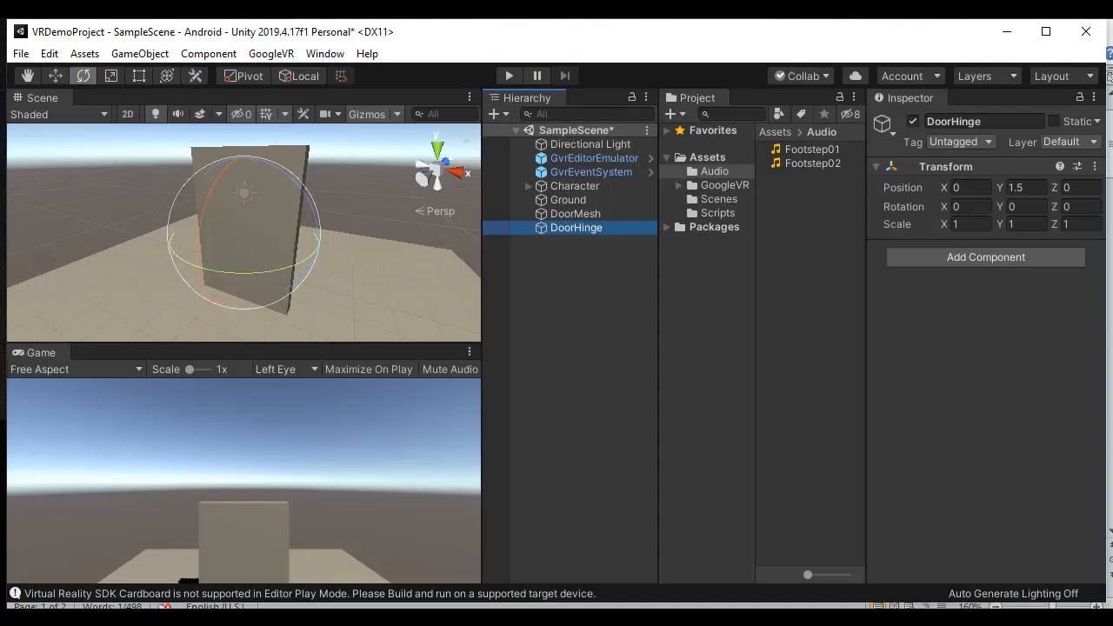
mouse_move(576, 214)
left_mouse_down()
mouse_move(583, 238)
mouse_move(584, 229)
left_mouse_up()
Step: Check the Center On Children instruction in the Word notes and center DoorHinge on its children in Unity
left_click(582, 217)
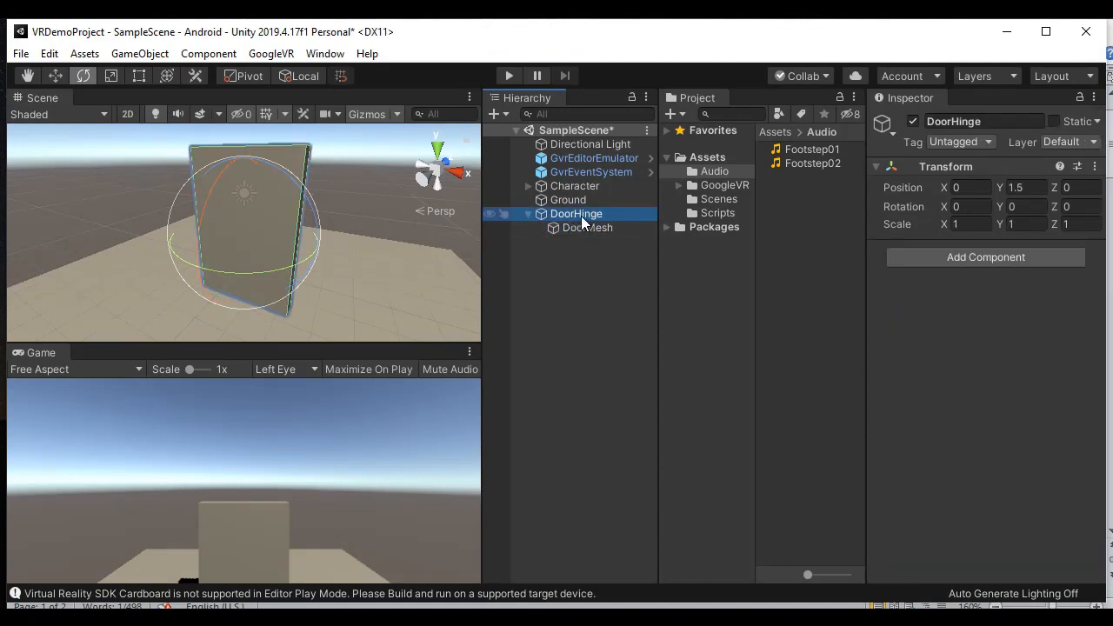
left_click(55, 78)
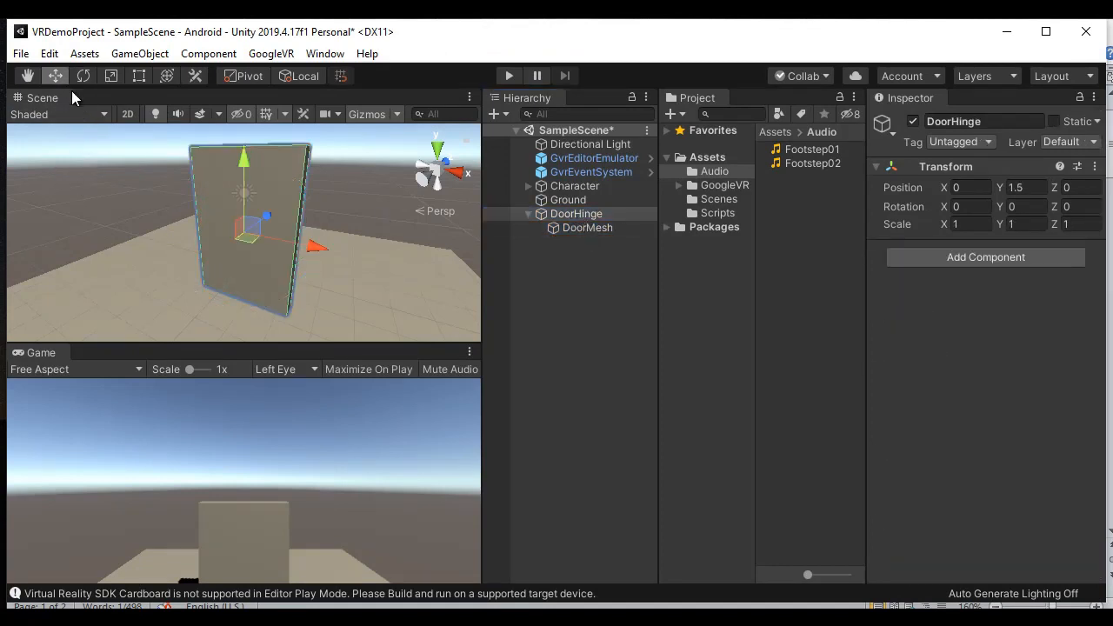
left_click(432, 617)
left_click_drag(137, 396, 527, 396)
left_click_drag(607, 397, 778, 397)
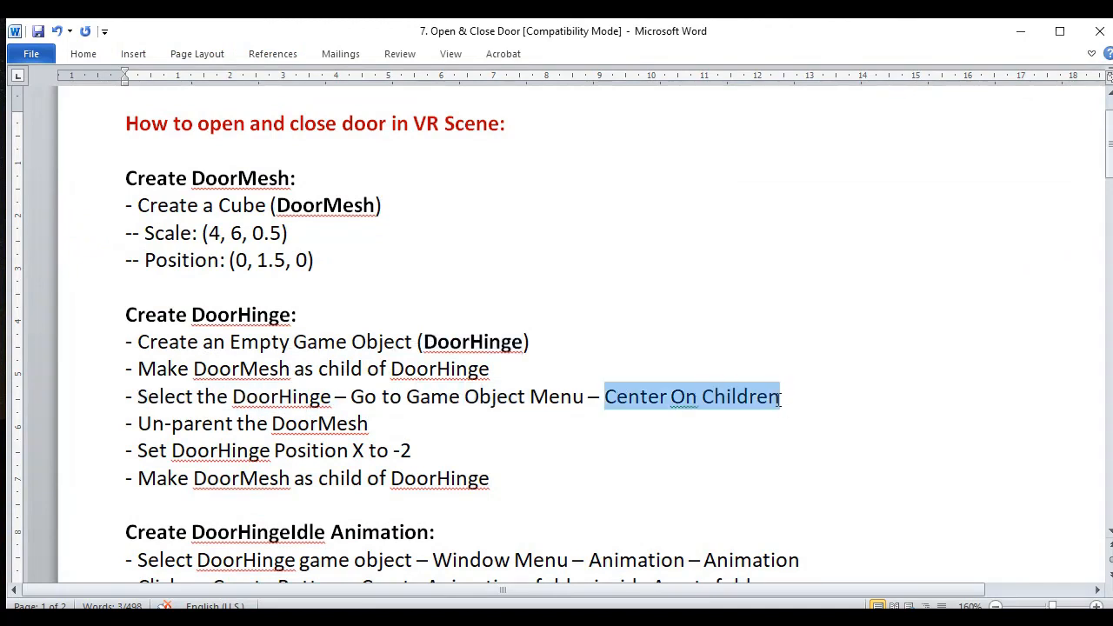
left_click(564, 617)
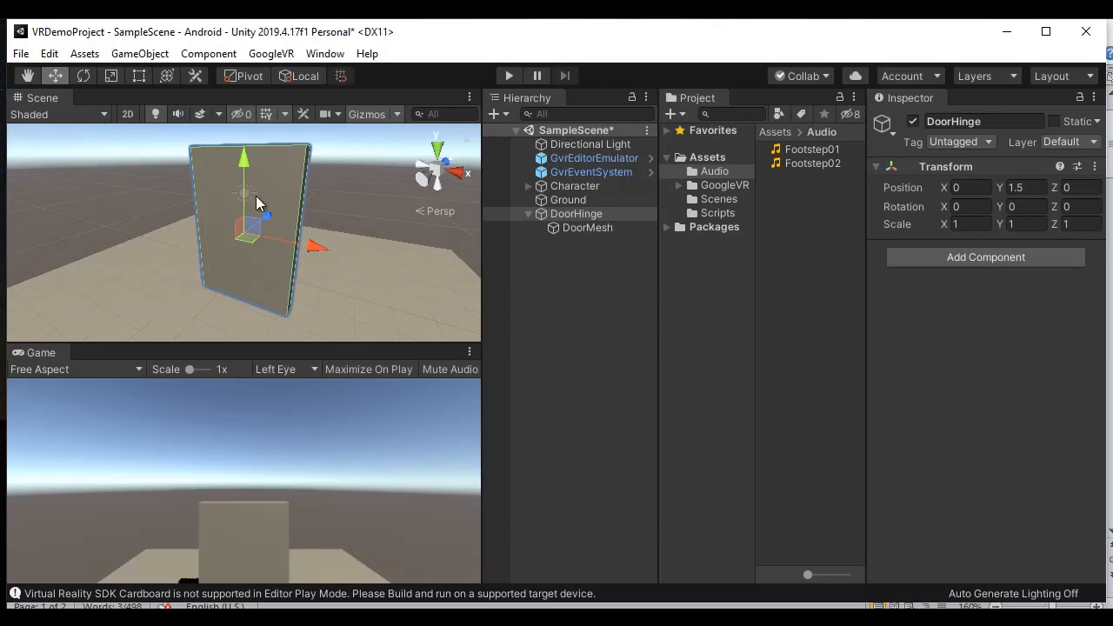
left_click(140, 53)
left_click(192, 271)
Step: Check the un-parenting instruction in the Word notes and move DoorMesh out of DoorHinge to the scene's root level in Unity
key("alt+Tab")
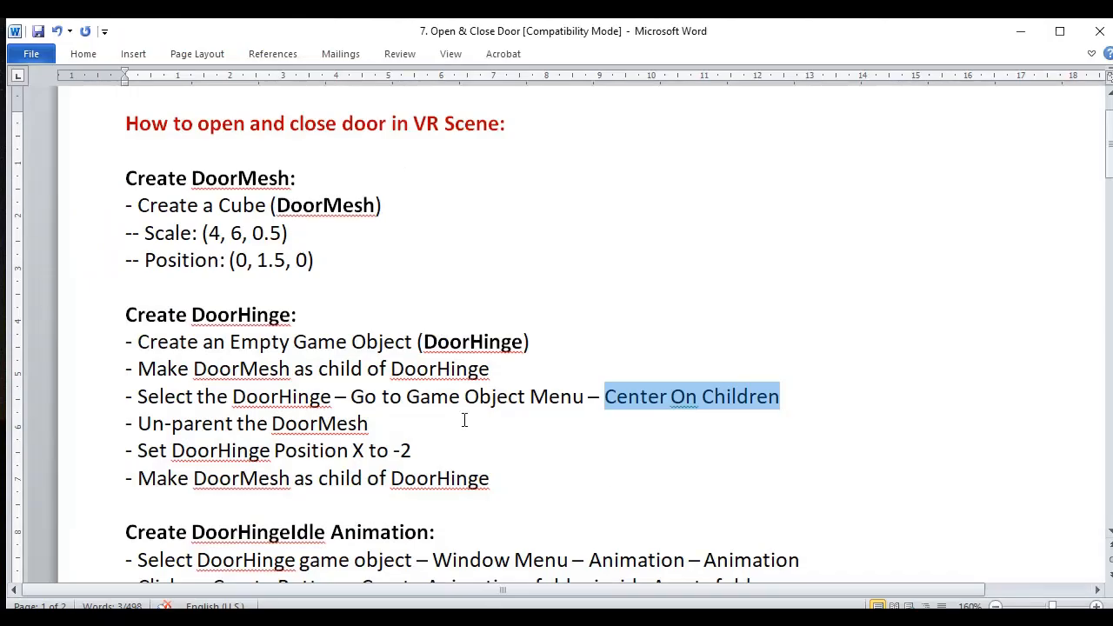
left_click_drag(112, 423, 344, 423)
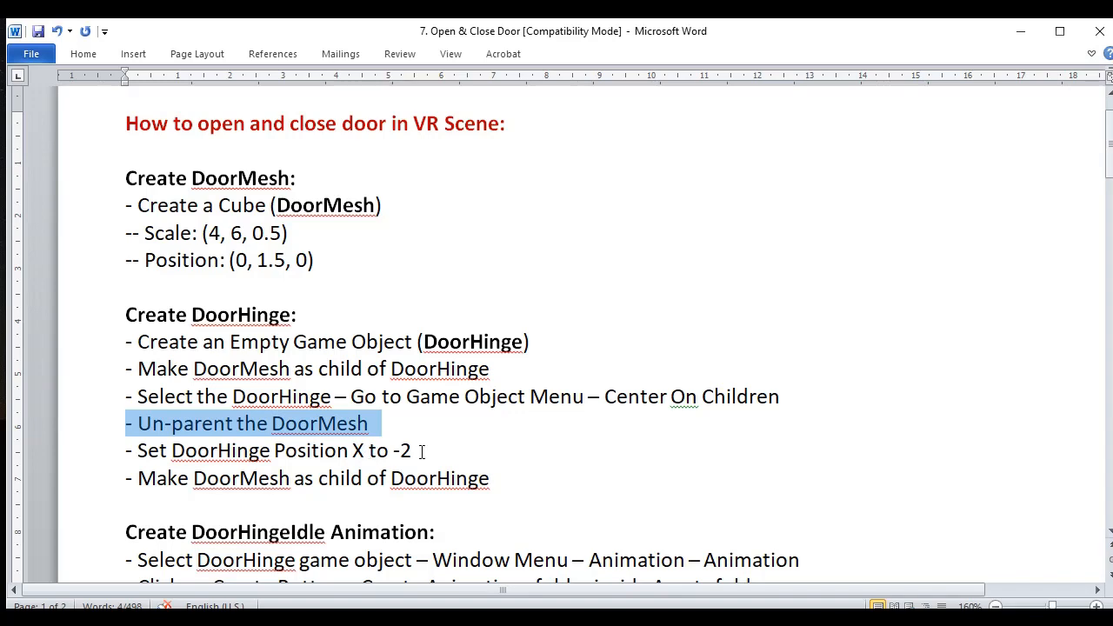
key("alt+Tab")
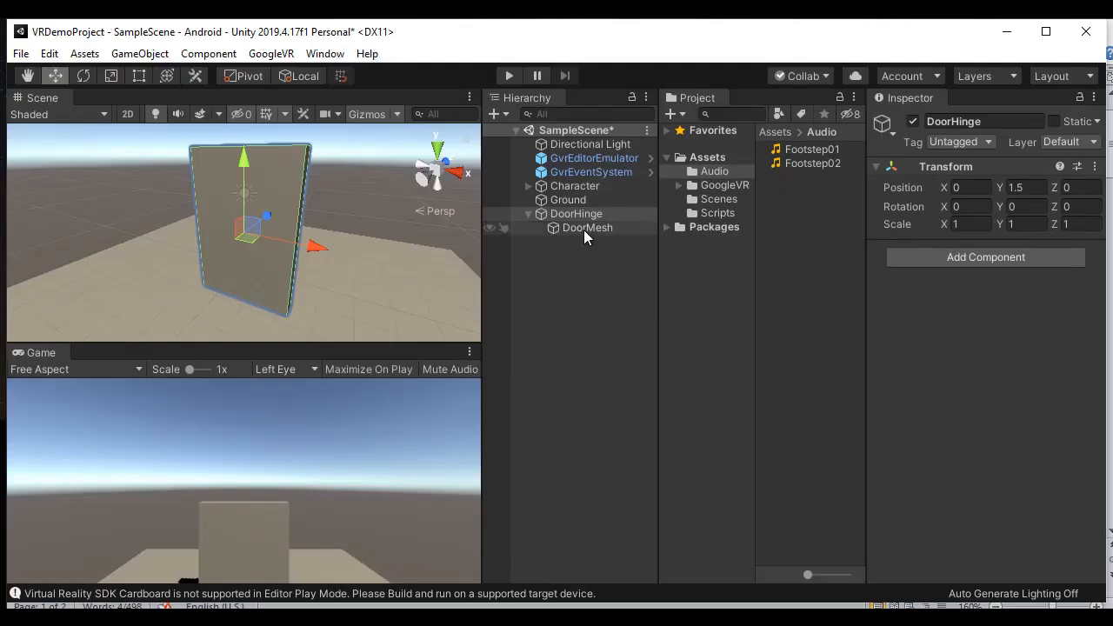
left_click_drag(583, 229, 580, 277)
Step: Set DoorHinge's X position to -2
left_click(599, 215)
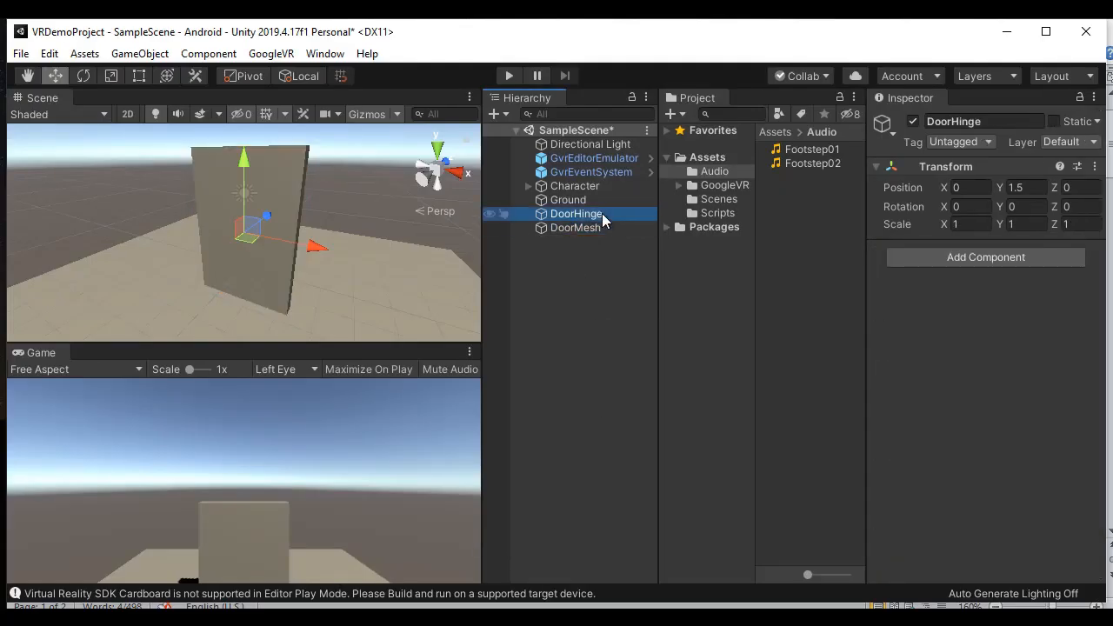
left_click(975, 189)
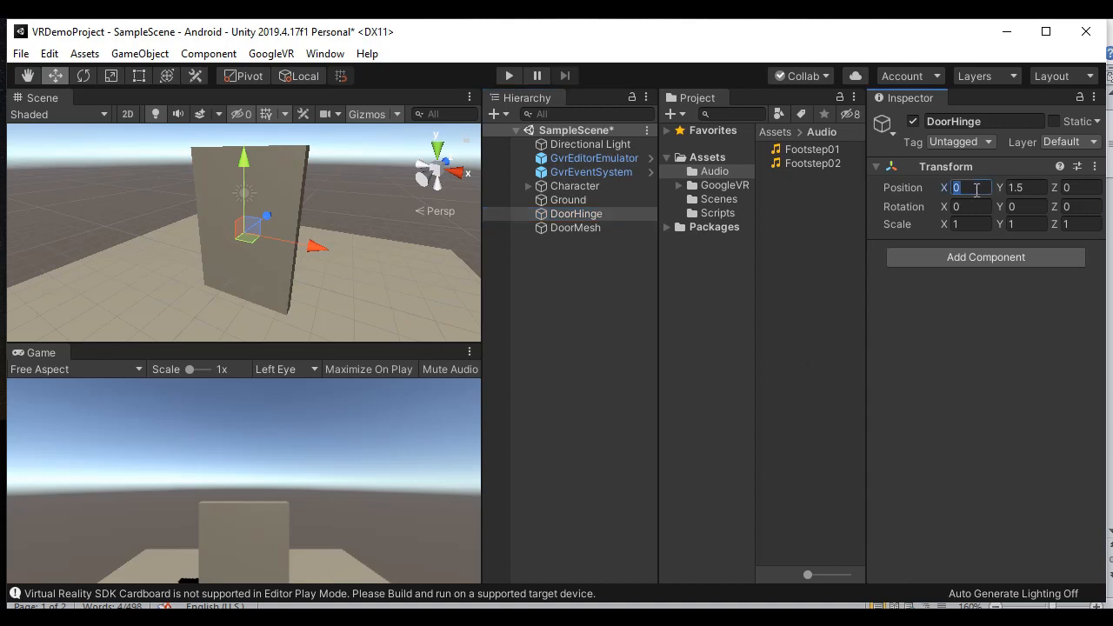
type("-2")
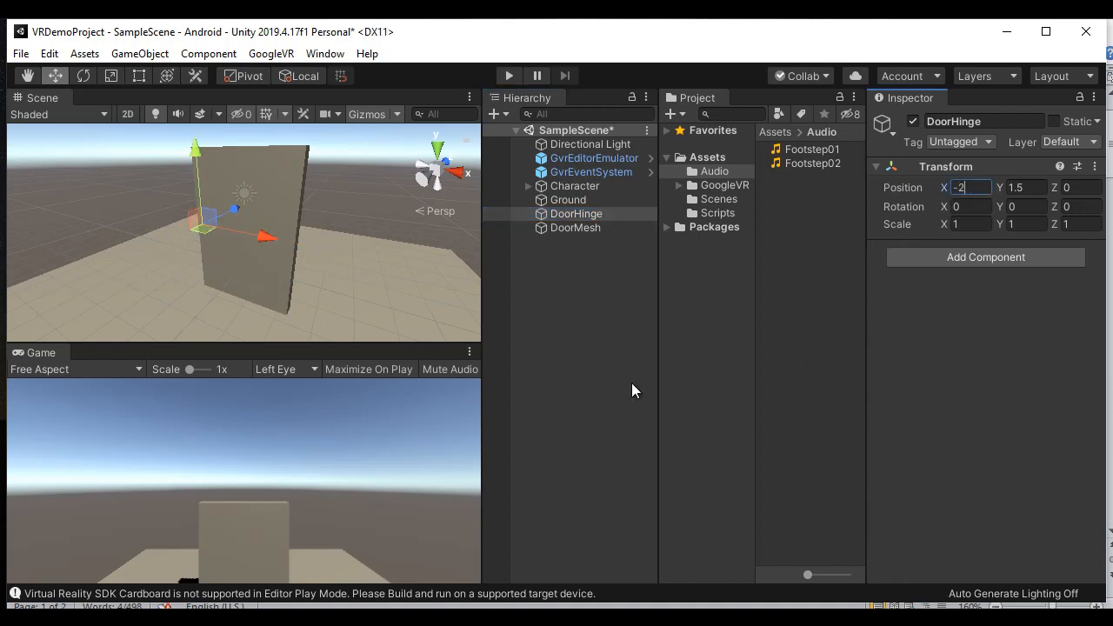
Step: Check the last DoorHinge instruction in the Word notes and make DoorMesh a child of DoorHinge again in Unity
key("alt+Tab")
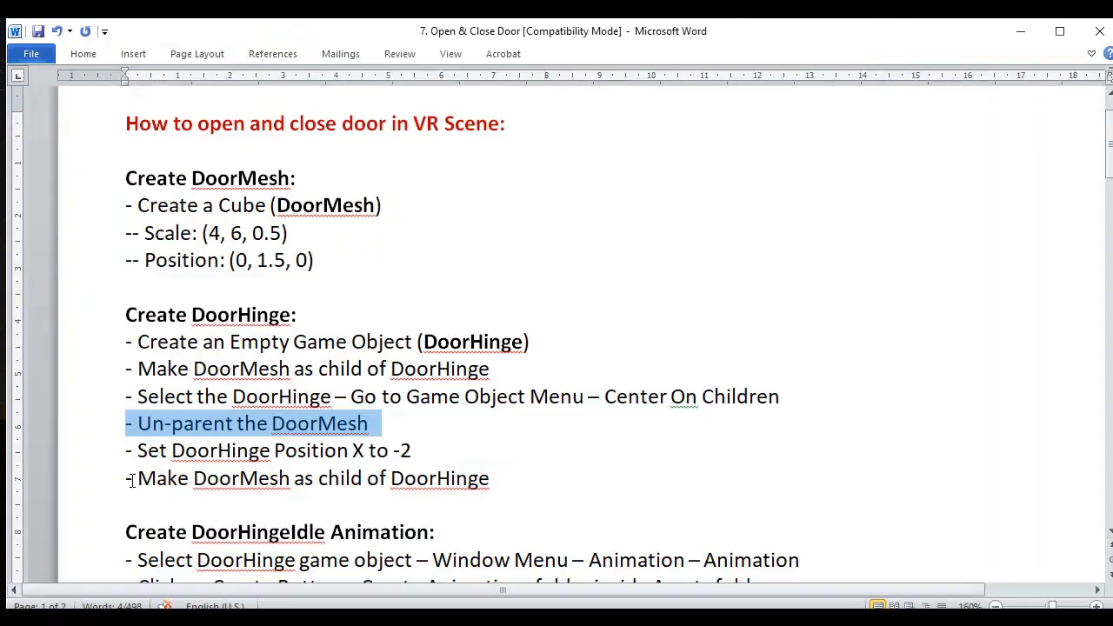
left_click_drag(131, 481, 262, 480)
left_click_drag(399, 485, 500, 485)
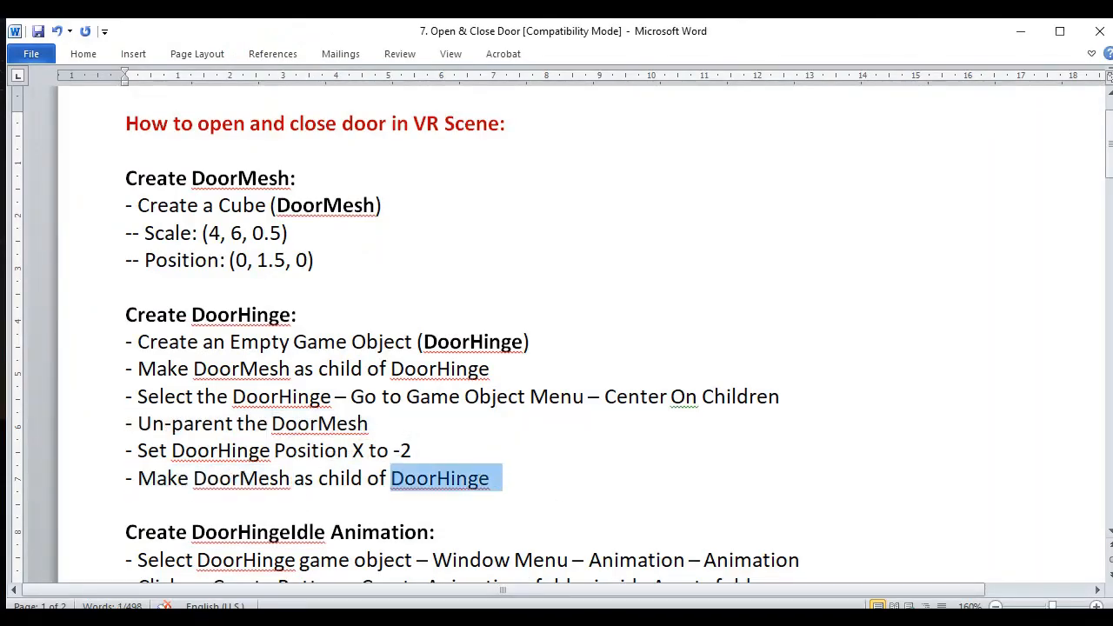
key("alt+Tab")
mouse_move(580, 228)
left_mouse_down()
mouse_move(596, 236)
mouse_move(598, 217)
left_mouse_up()
Step: Rotate DoorHinge about 5.16 degrees around its Y axis to test the hinge pivot, and reset its Y rotation to 0
left_click(581, 222)
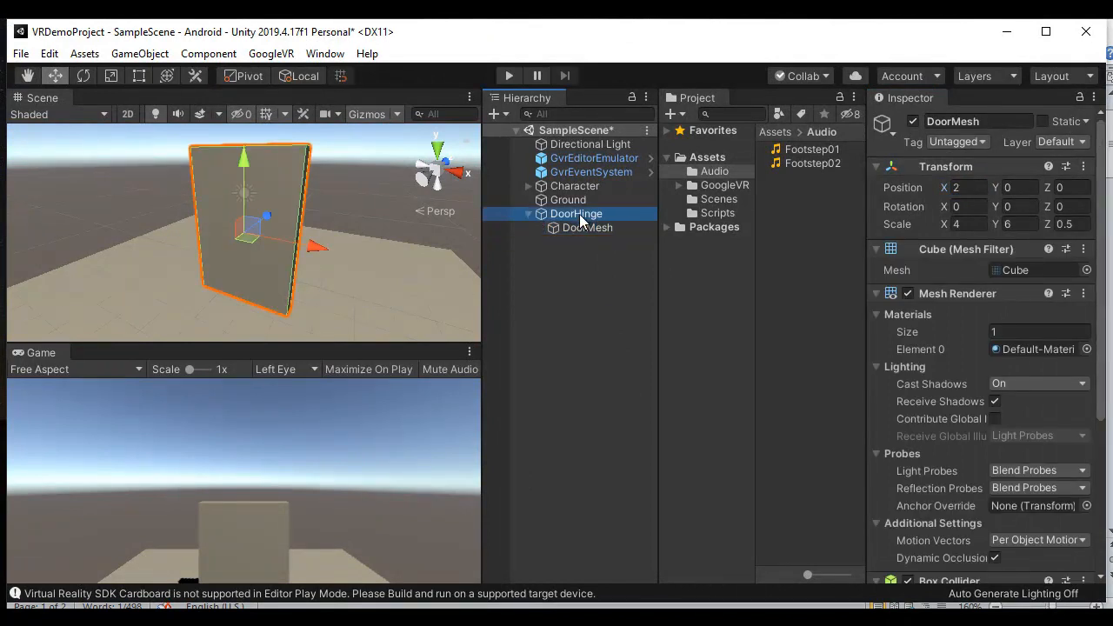
left_click(84, 76)
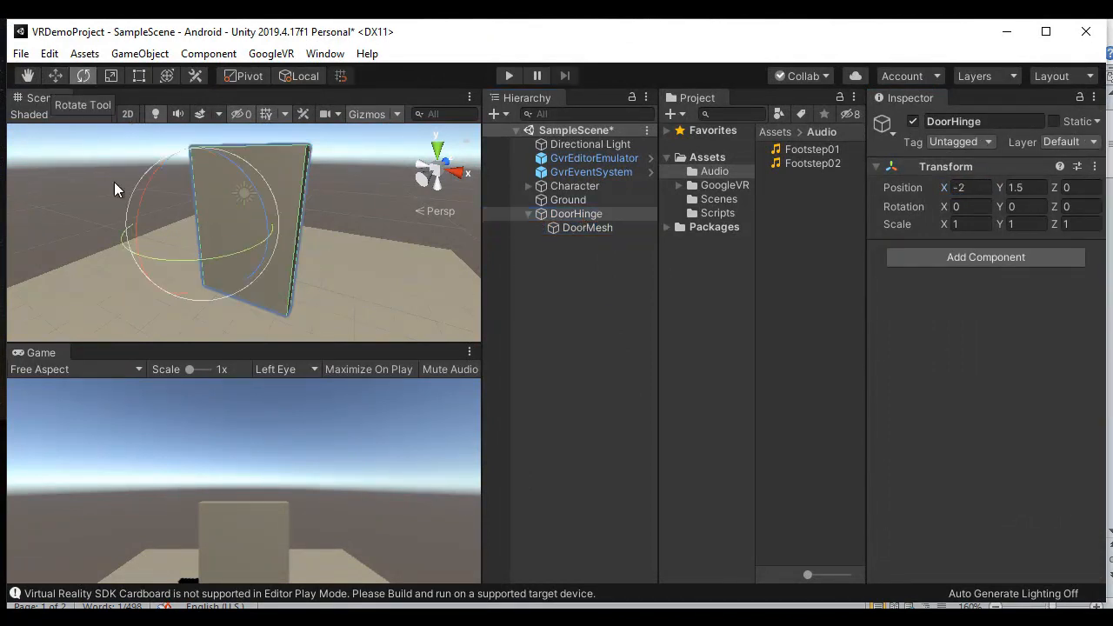
left_click_drag(216, 257, 467, 261)
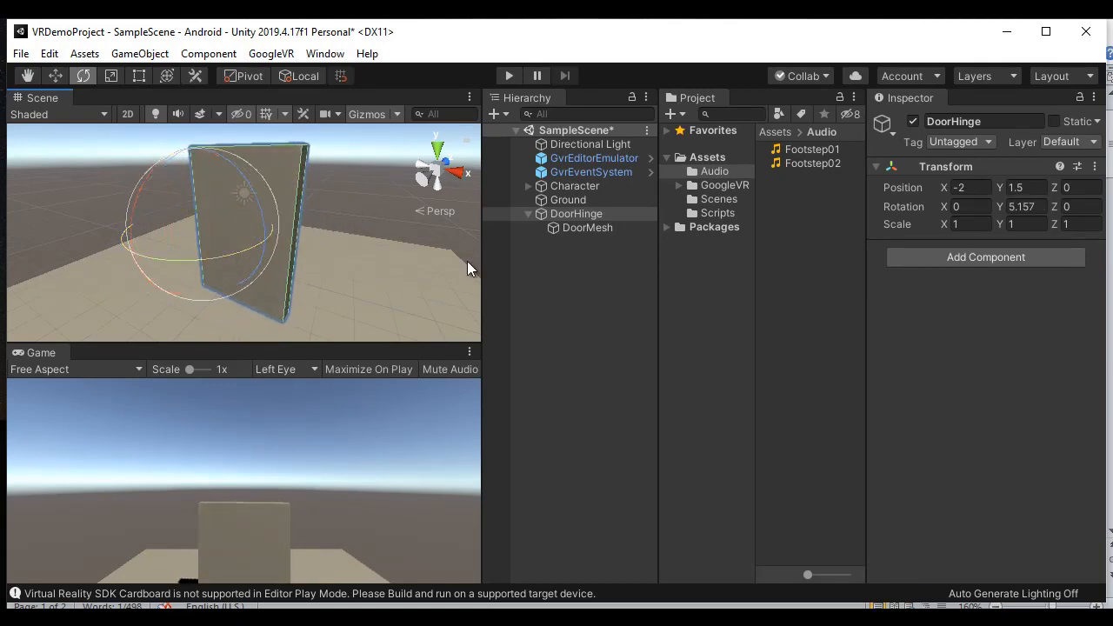
left_click(572, 213)
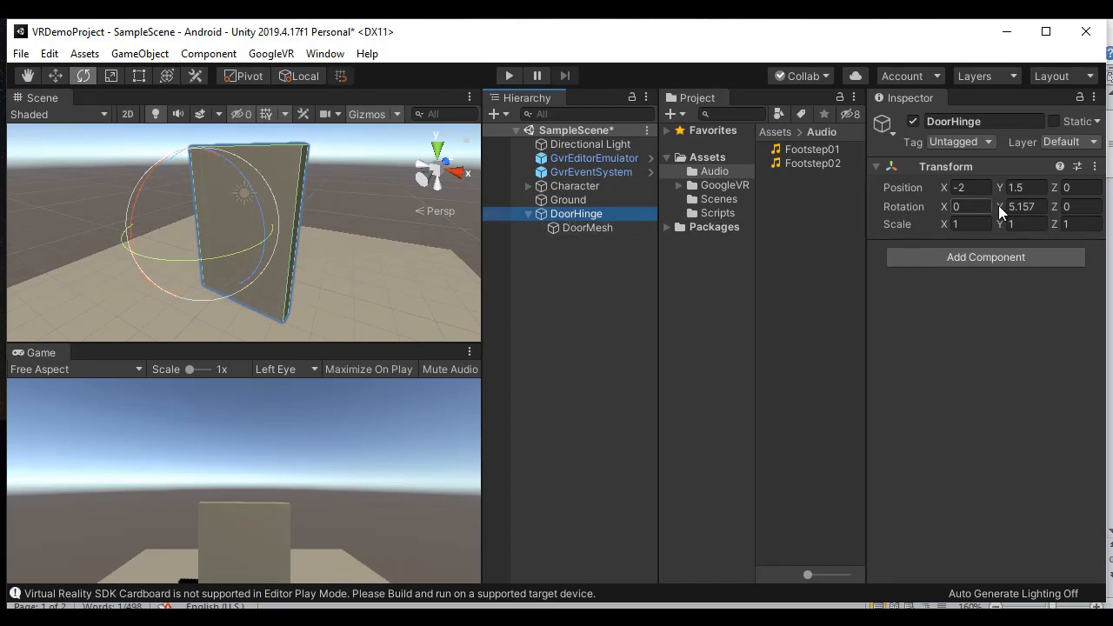
left_click(1030, 207)
type("0")
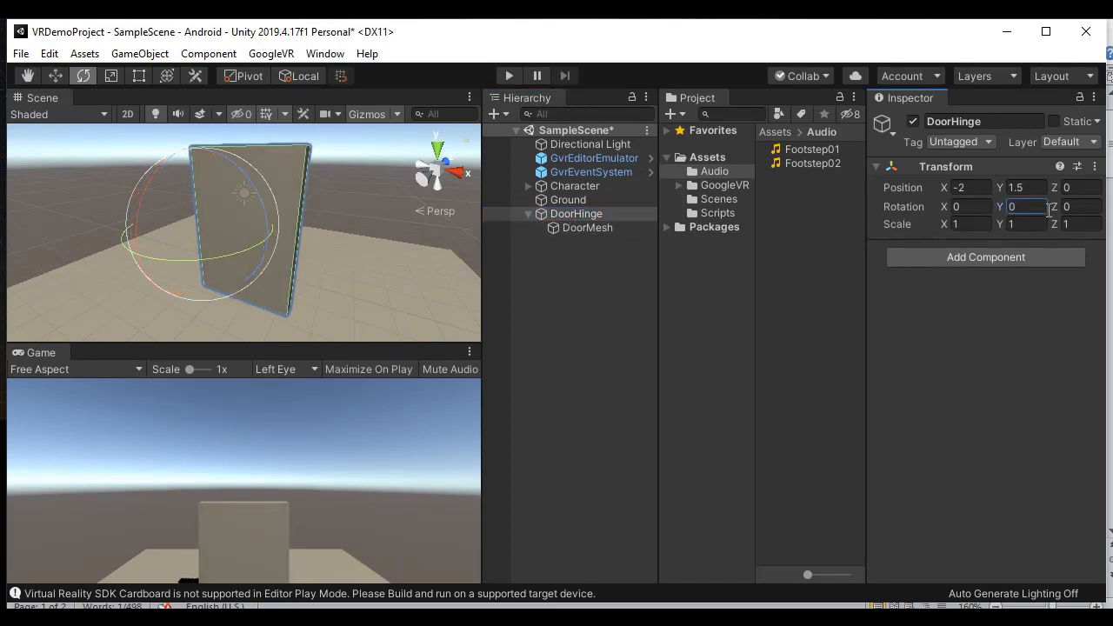
left_click(56, 73)
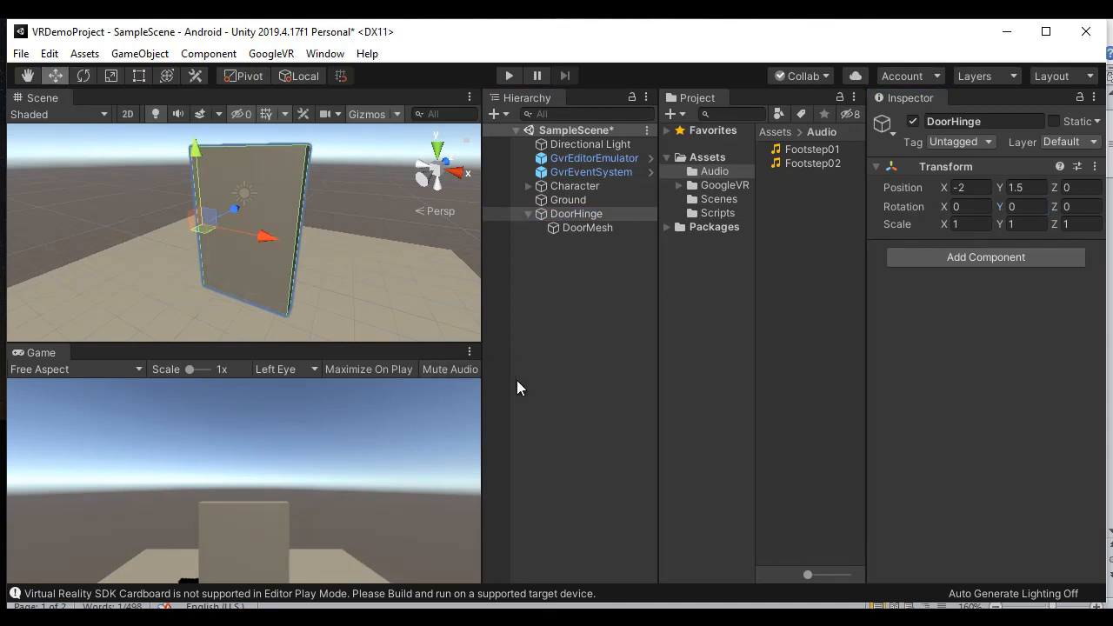
Step: Read the DoorHingeIdle animation instructions in the Word notes and open the Animation window for DoorHinge in Unity
left_click(512, 605)
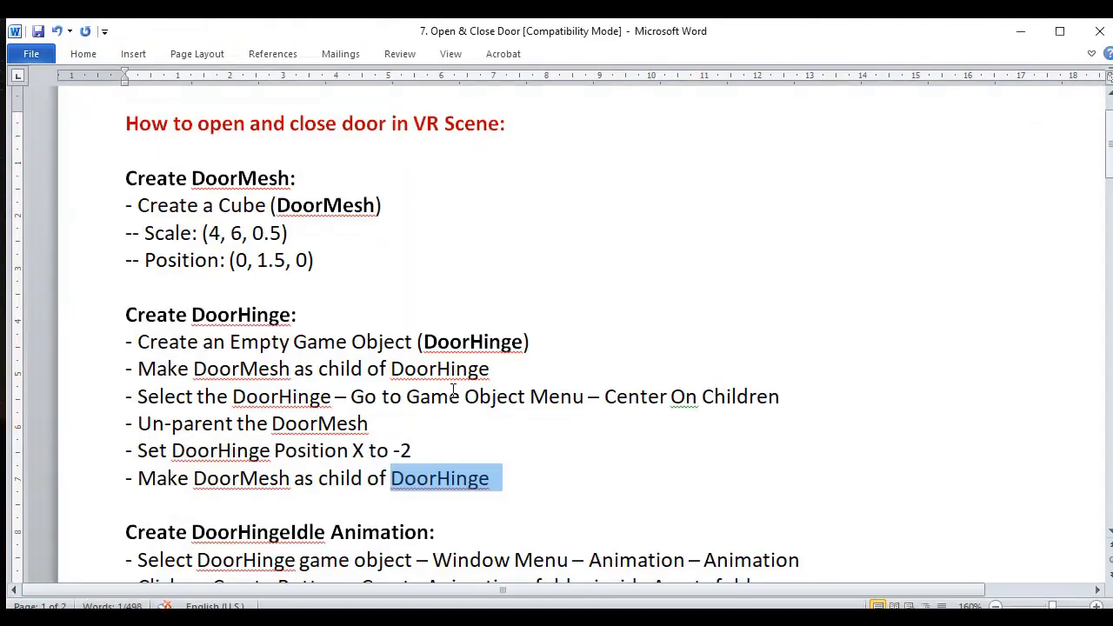
left_click_drag(1109, 178, 1109, 205)
double_click(289, 117)
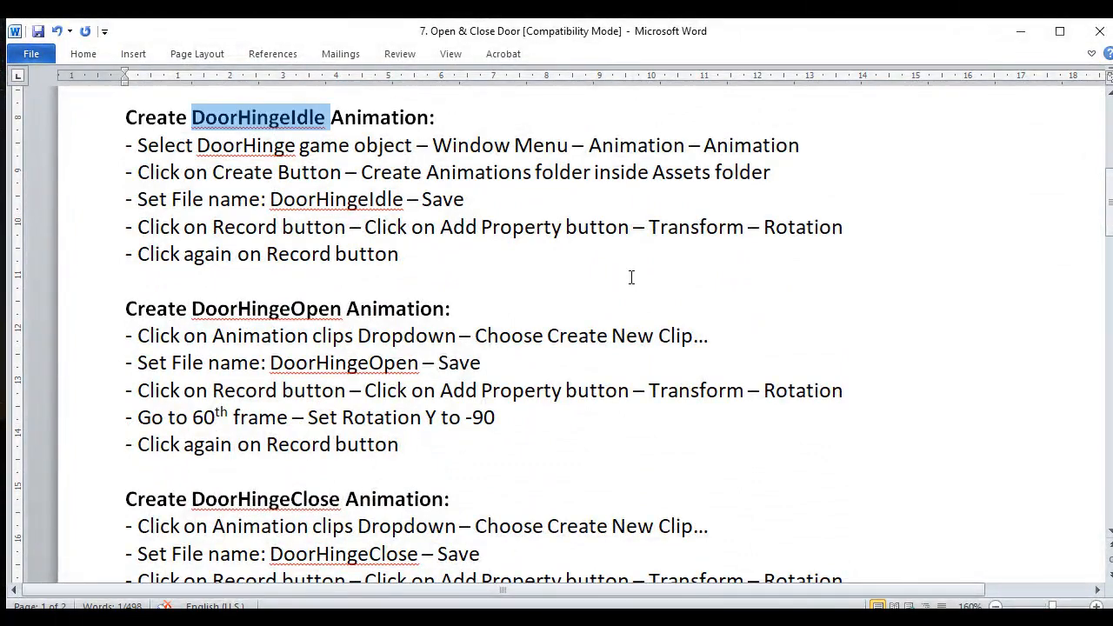
left_click(249, 150)
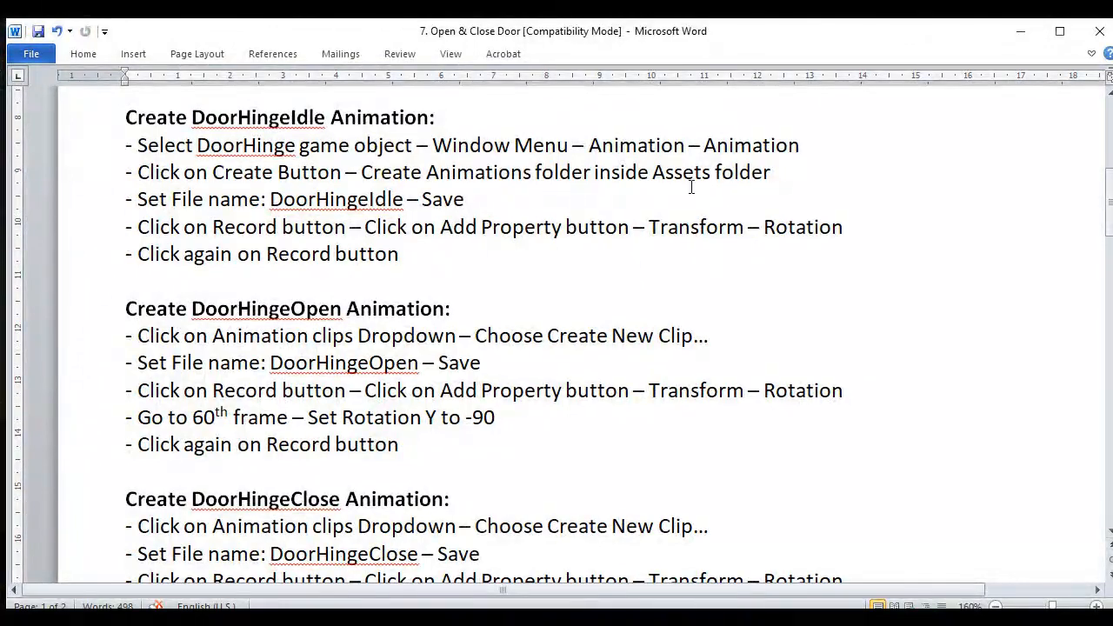
left_click_drag(702, 145, 798, 145)
key("alt+Tab")
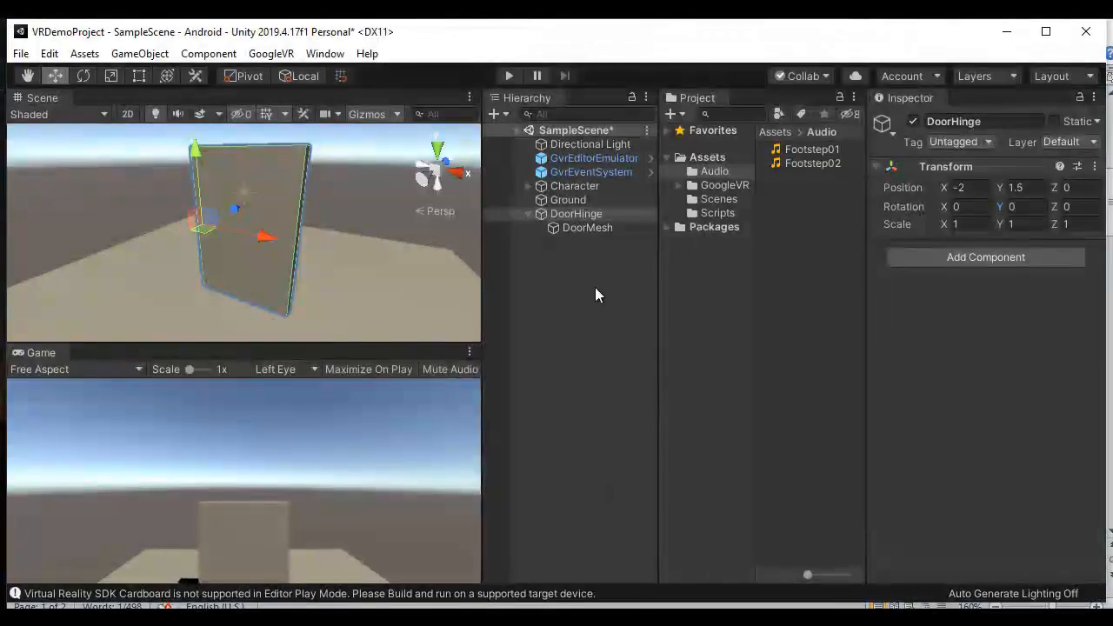
left_click(614, 215)
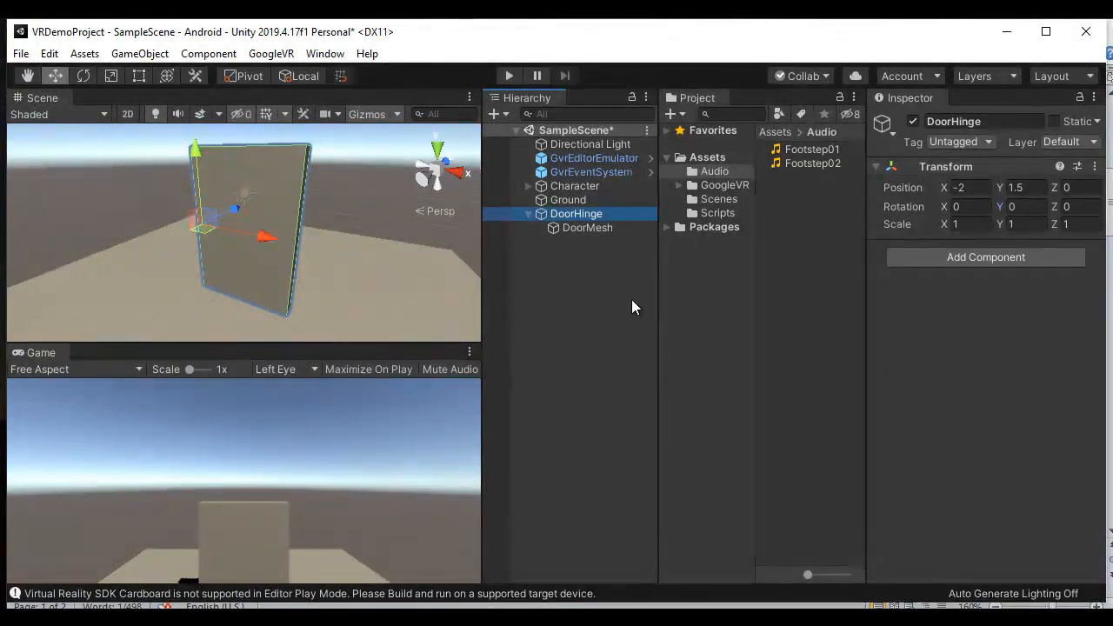
left_click(325, 53)
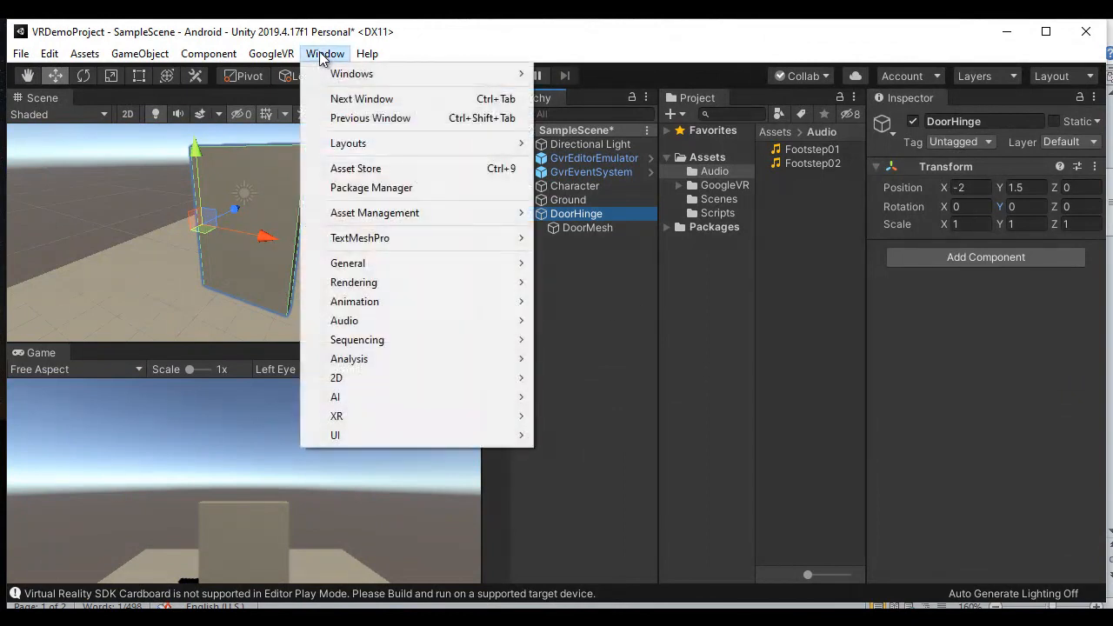
mouse_move(378, 302)
left_click(629, 304)
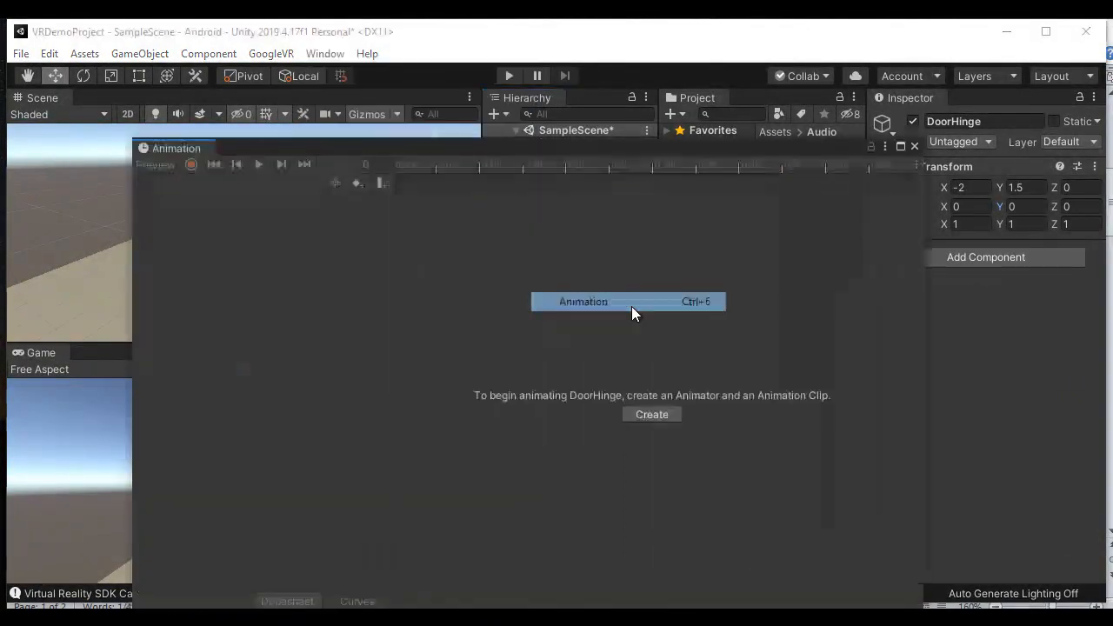
left_click_drag(556, 162, 691, 108)
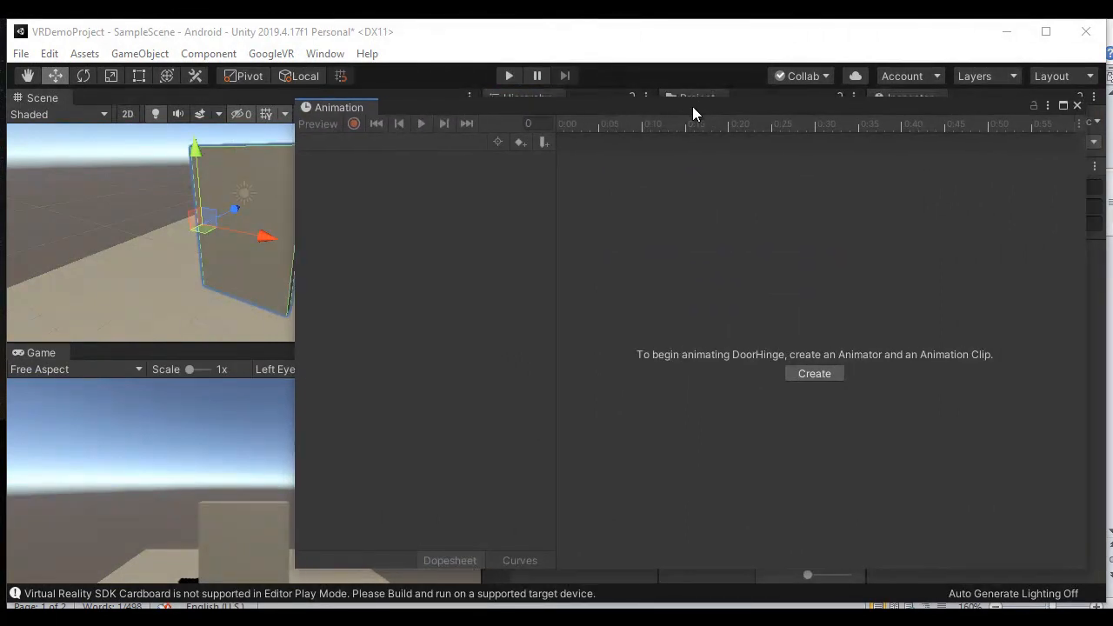
Step: Read the clip creation and naming instructions in the Word notes and create an Animations folder inside Assets for DoorHinge's new Unity clip
key("alt+Tab")
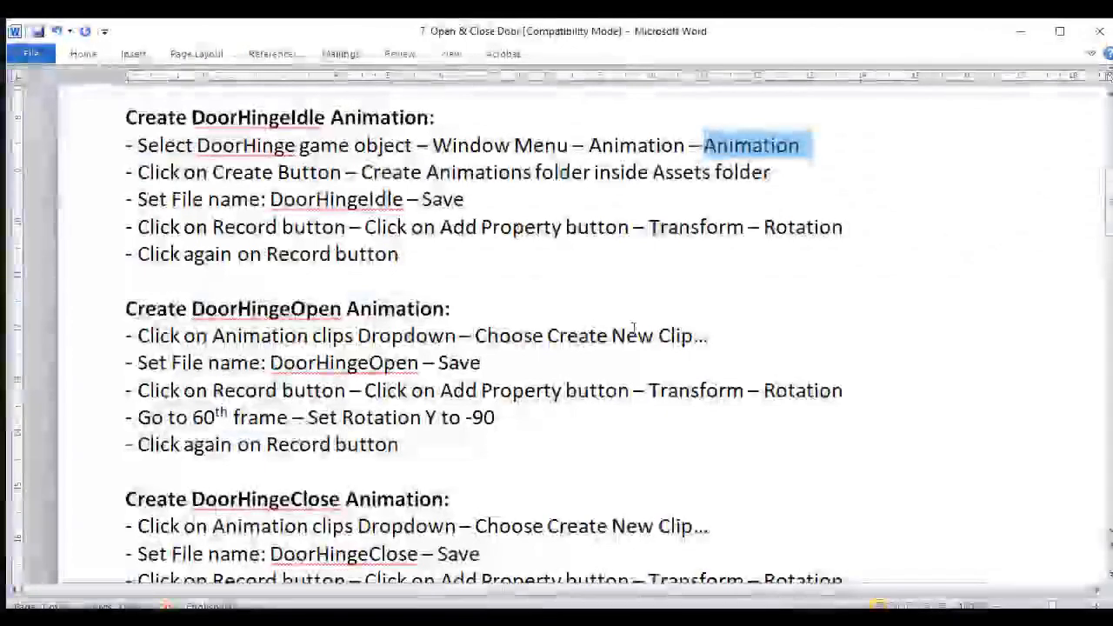
left_click_drag(184, 172, 343, 172)
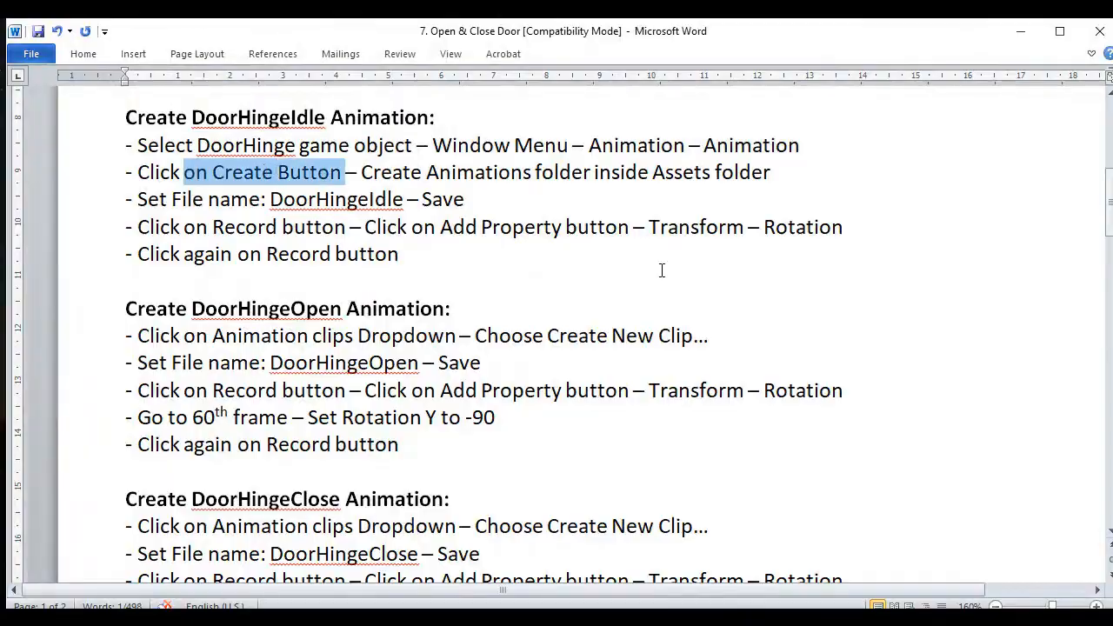
left_click_drag(426, 172, 556, 172)
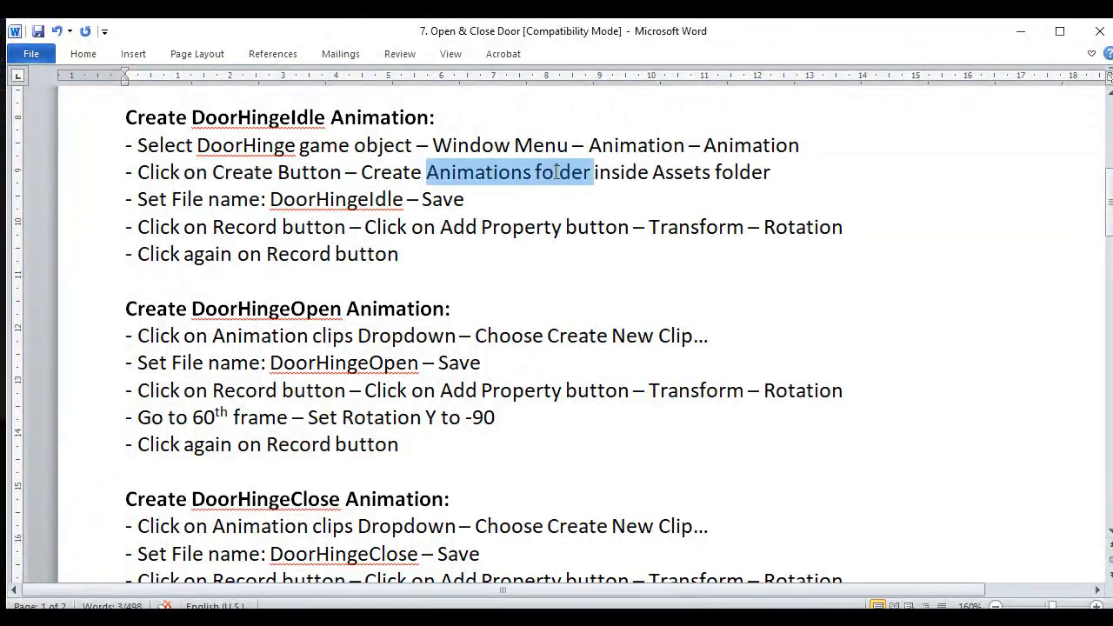
left_click_drag(653, 172, 770, 173)
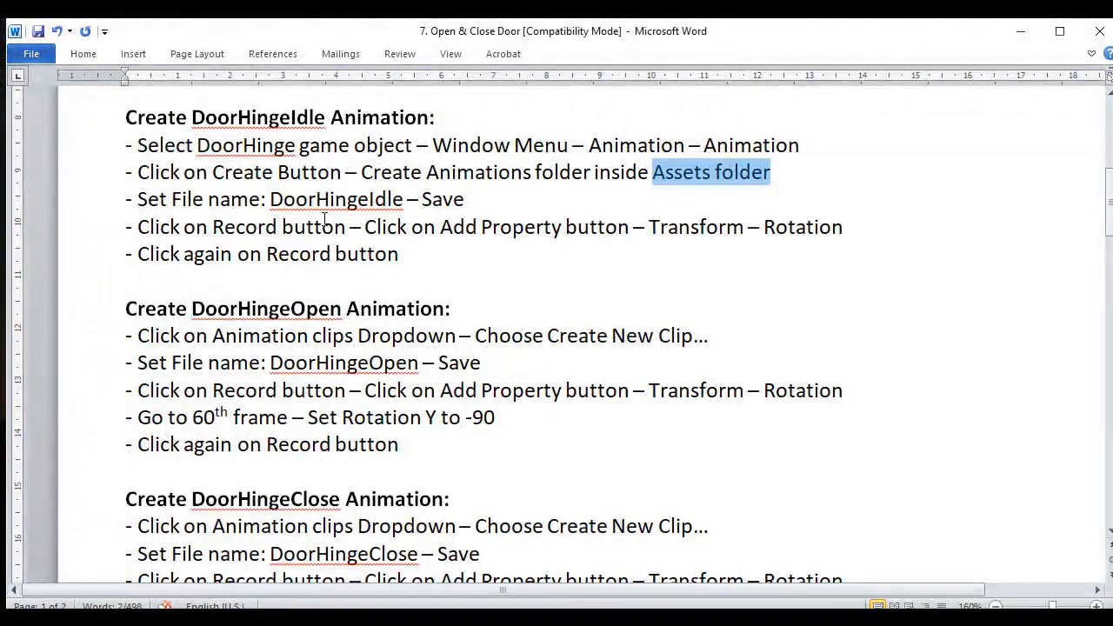
left_click_drag(270, 199, 405, 199)
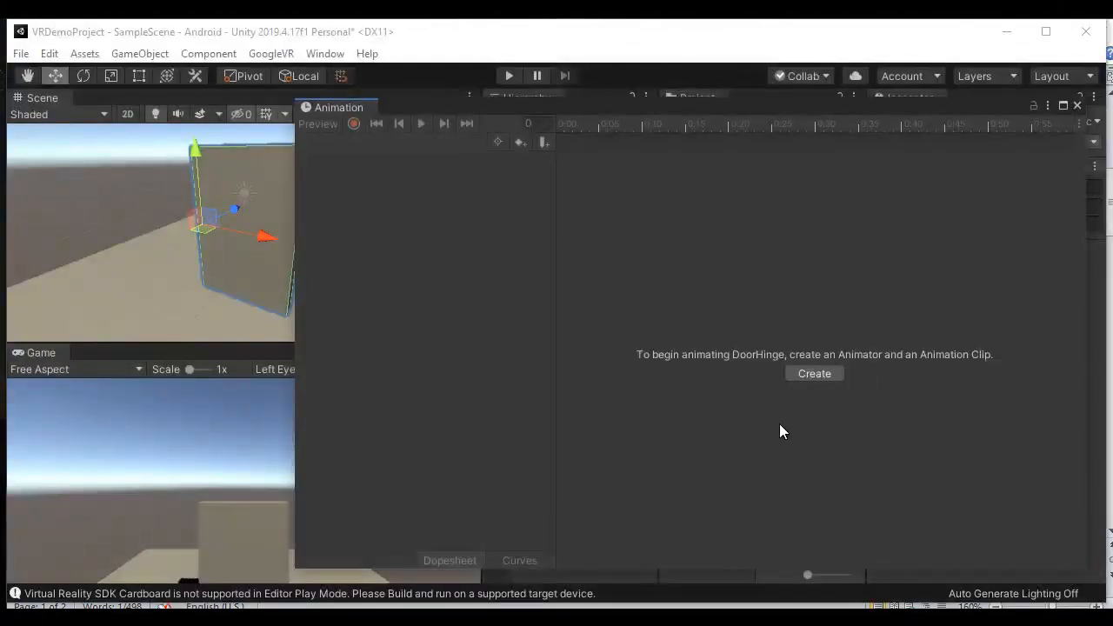
left_click(815, 372)
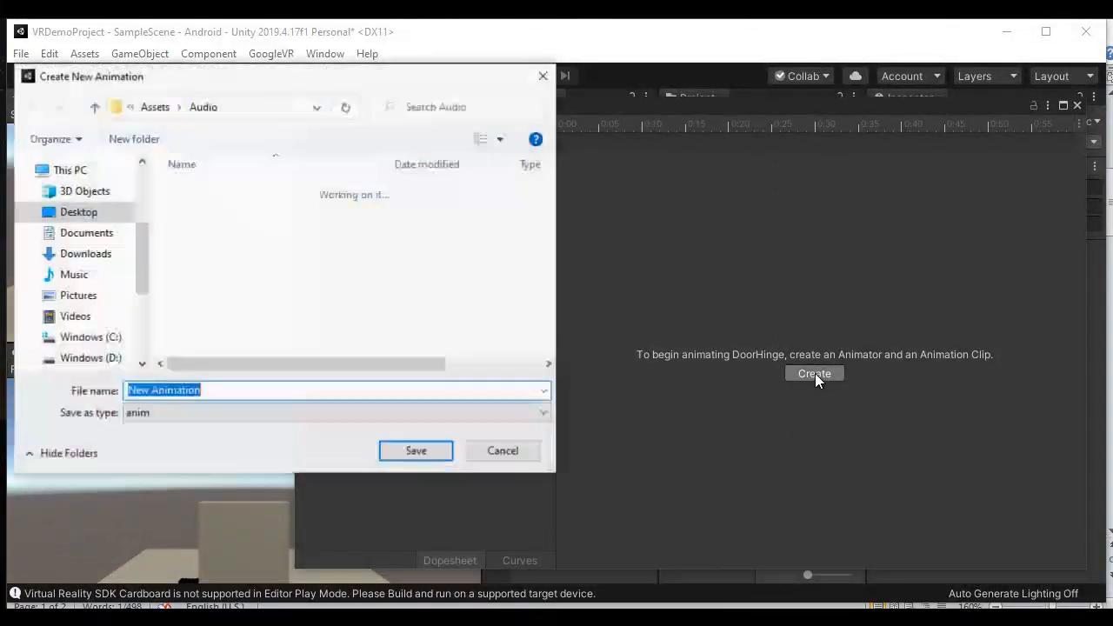
left_click(154, 106)
right_click(193, 295)
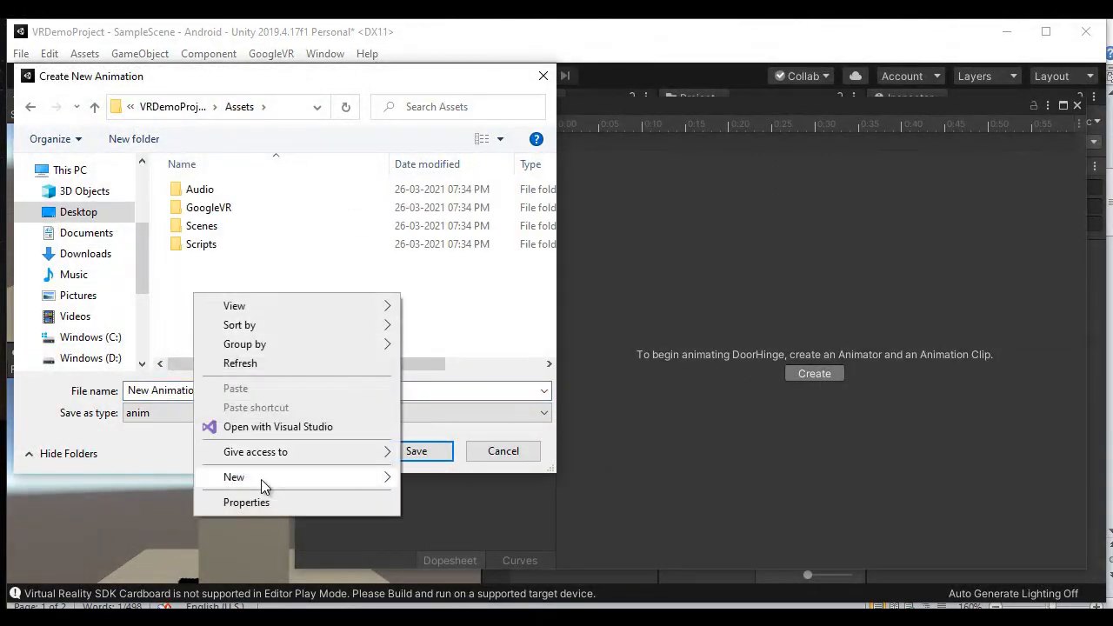
mouse_move(261, 479)
left_click(432, 479)
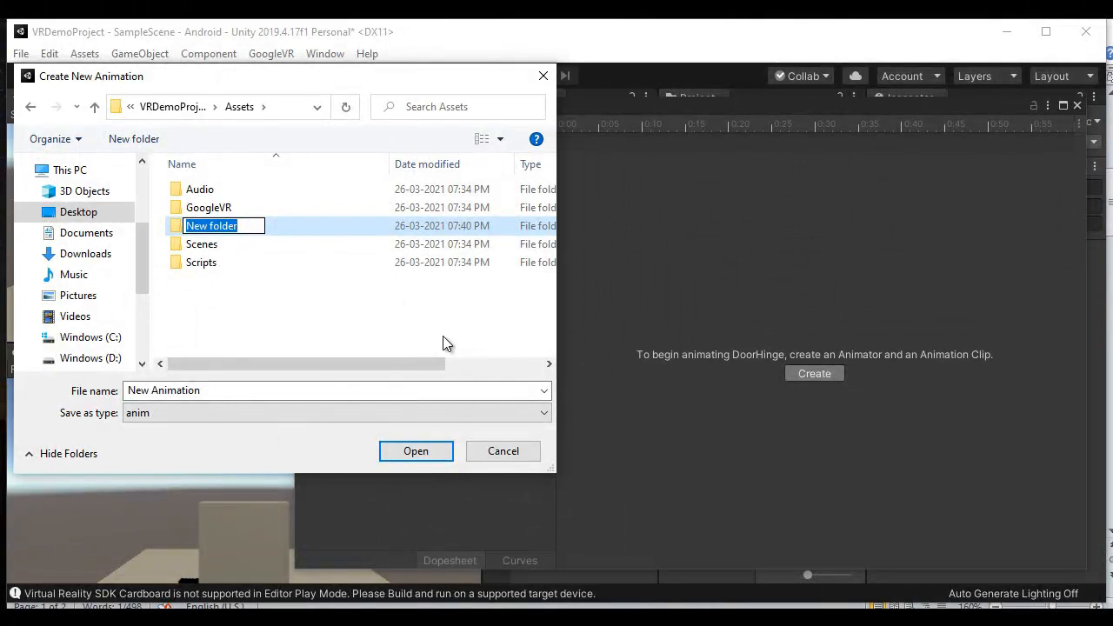
type("Animations")
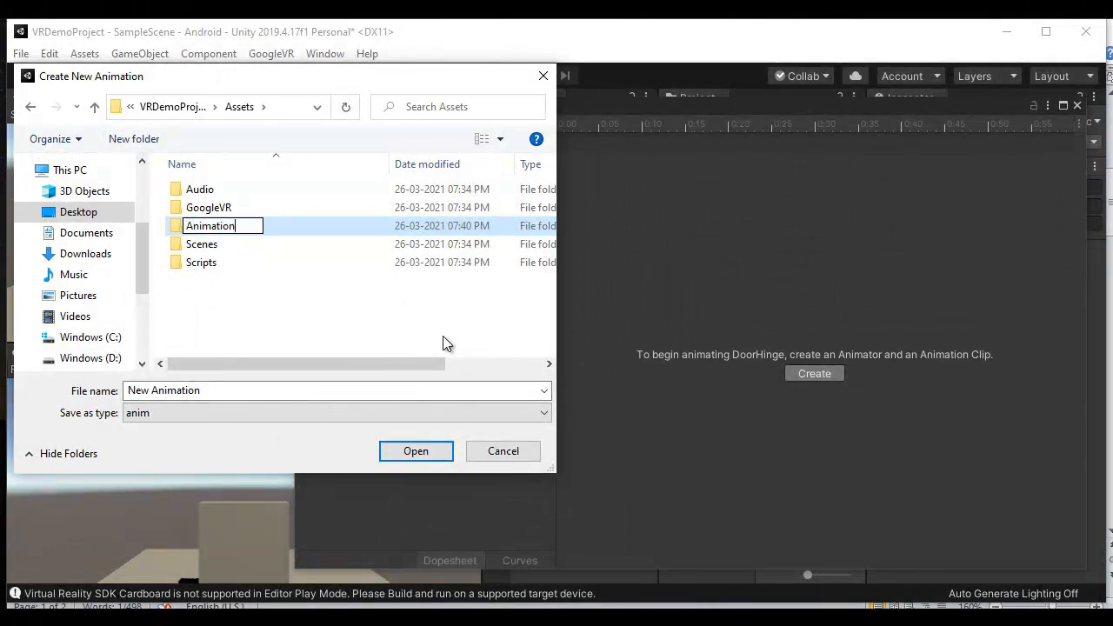
key("Return")
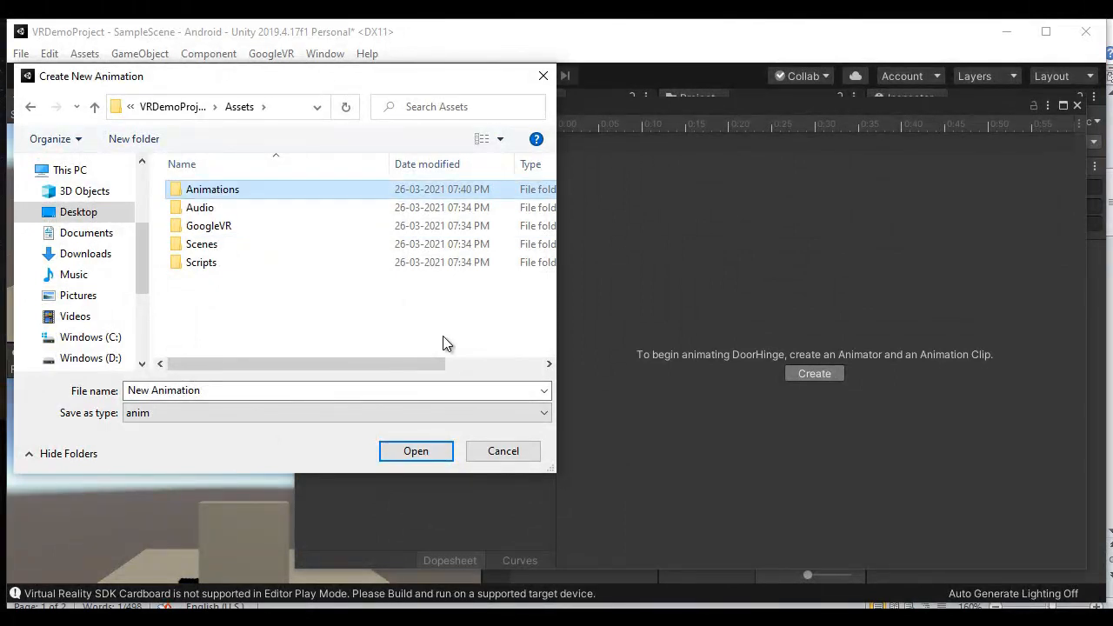
Step: Save the new animation clip as DoorHingeIdle in the Animations folder
double_click(238, 189)
left_click(220, 390)
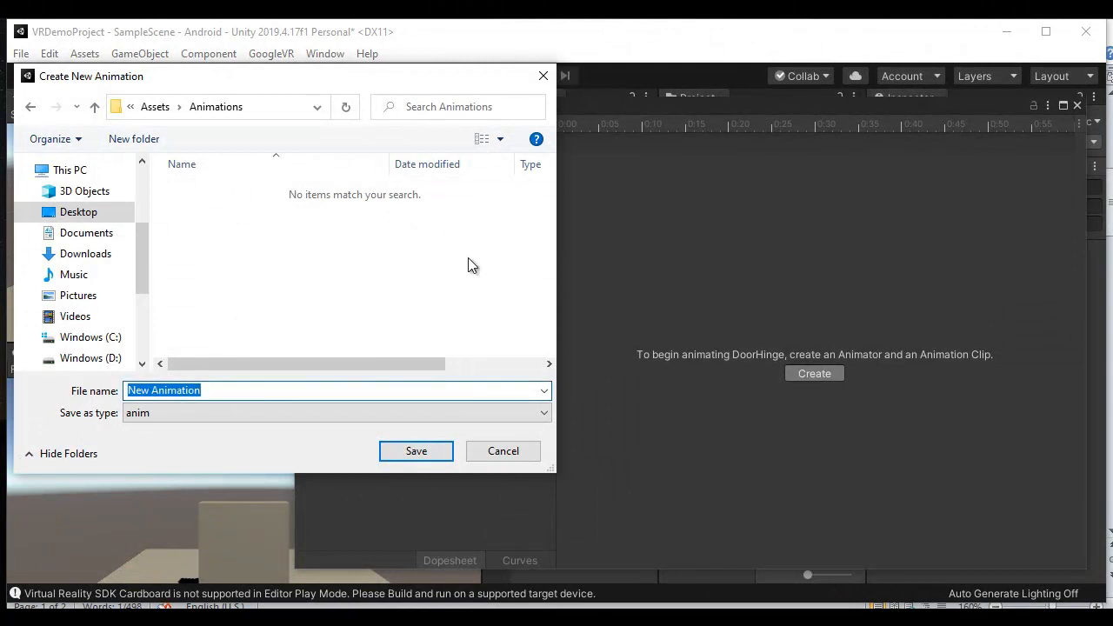
type("DoorHingeIdle")
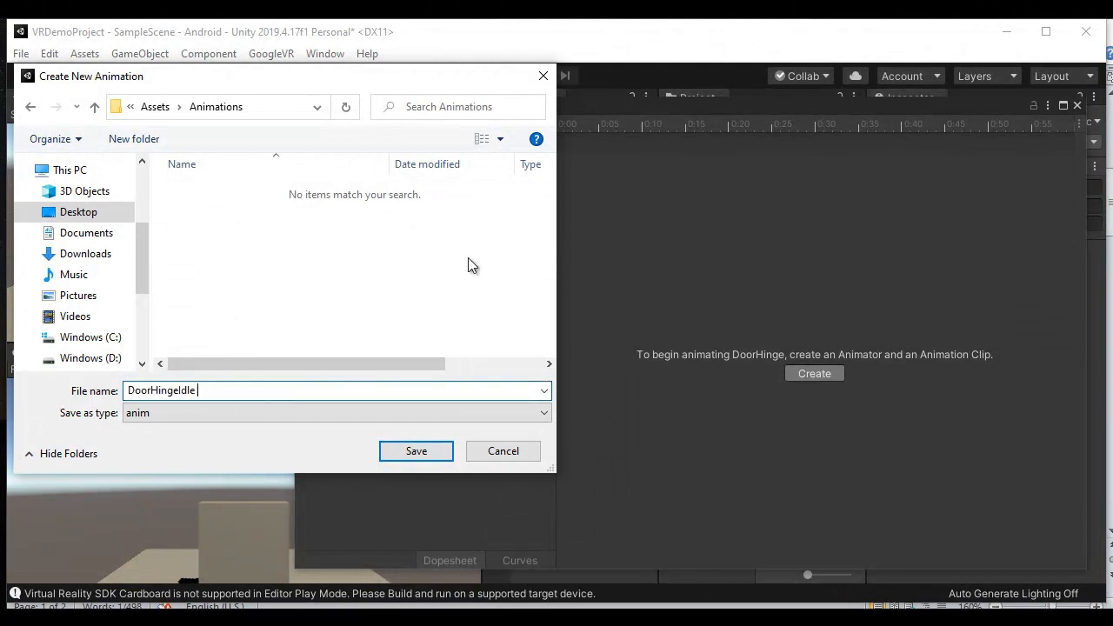
left_click(428, 455)
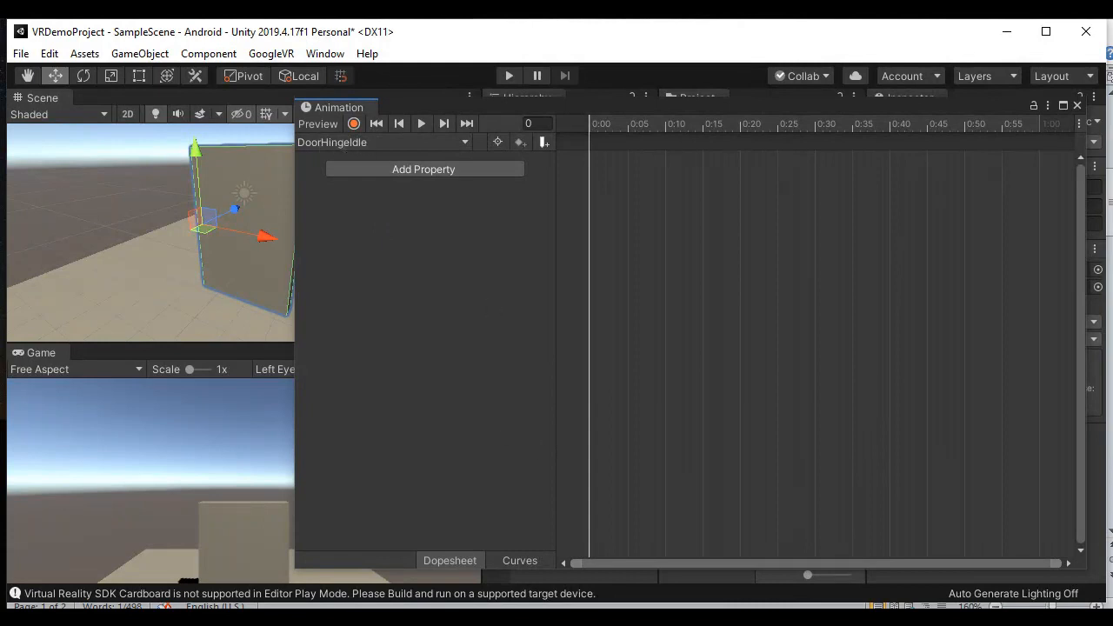
Step: Read the recording and rotation property instructions for DoorHingeIdle in the Word notes and return to Unity
key("alt+Tab")
left_click_drag(209, 227, 348, 227)
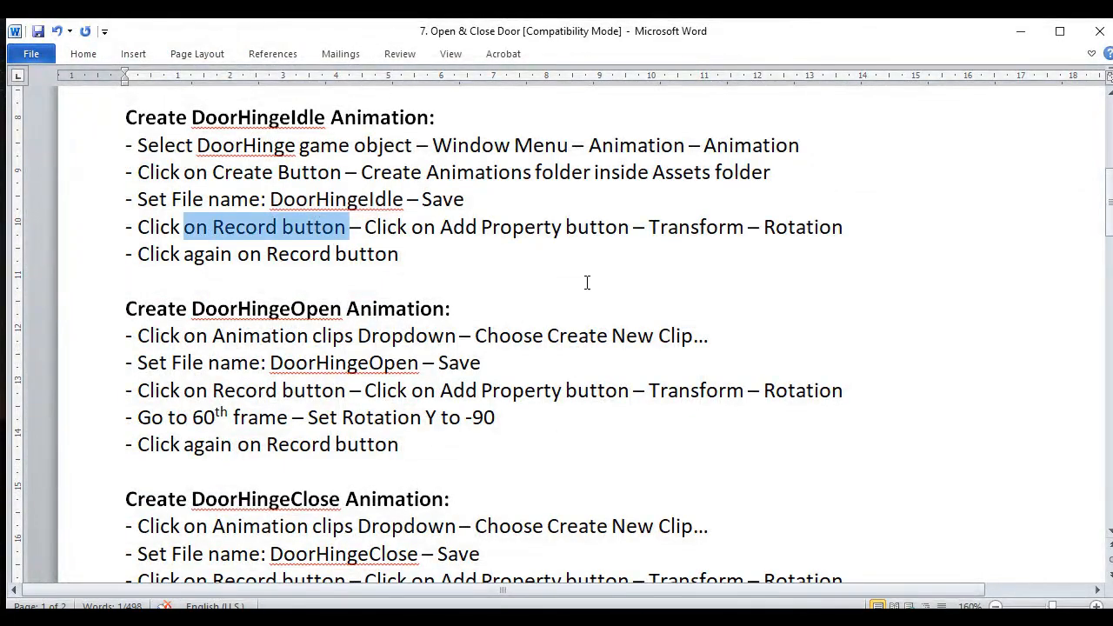
left_click(587, 283)
left_click_drag(439, 227, 843, 227)
left_click(669, 259)
left_click(778, 241)
left_click(845, 226)
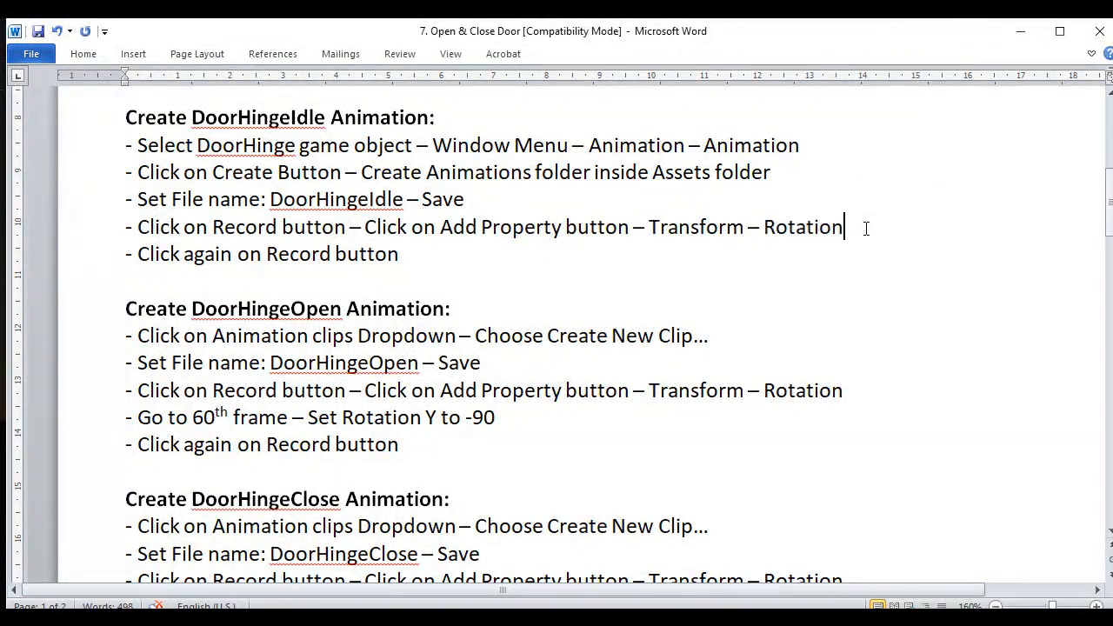
key("alt+Tab")
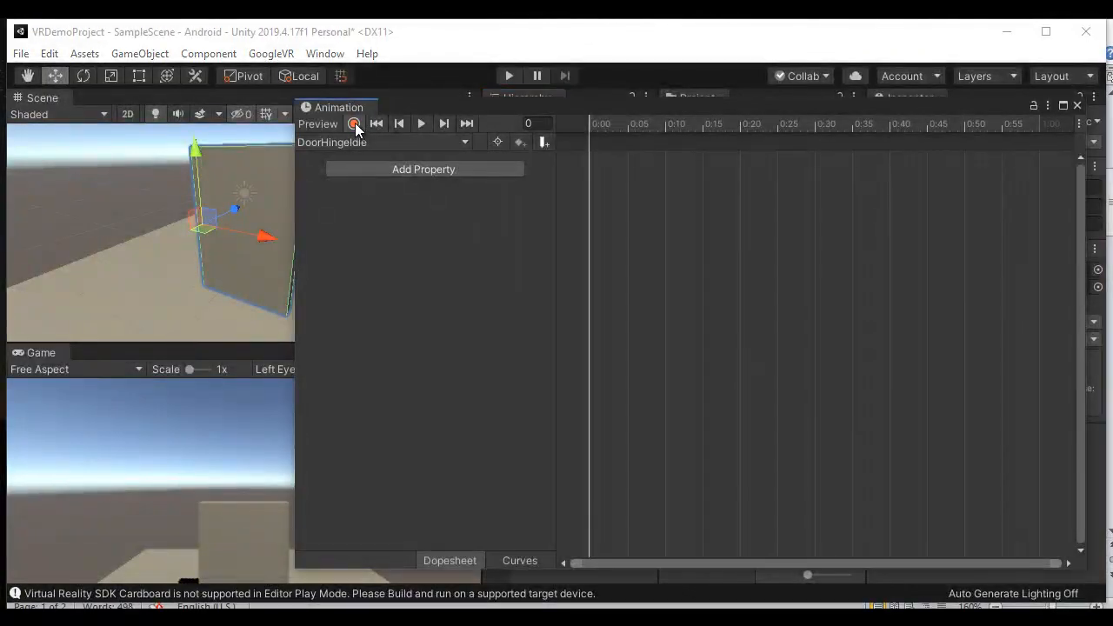
Step: Start recording the DoorHingeIdle clip, add DoorHinge's Transform Rotation property and expand its X, Y and Z values
left_click(355, 124)
left_click(436, 170)
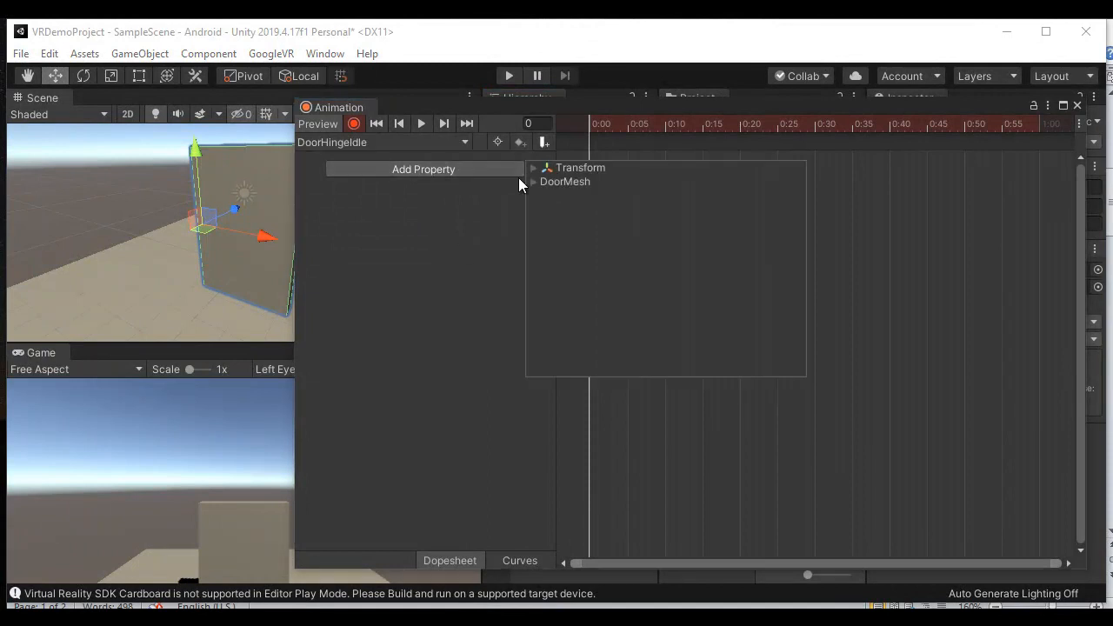
left_click(533, 170)
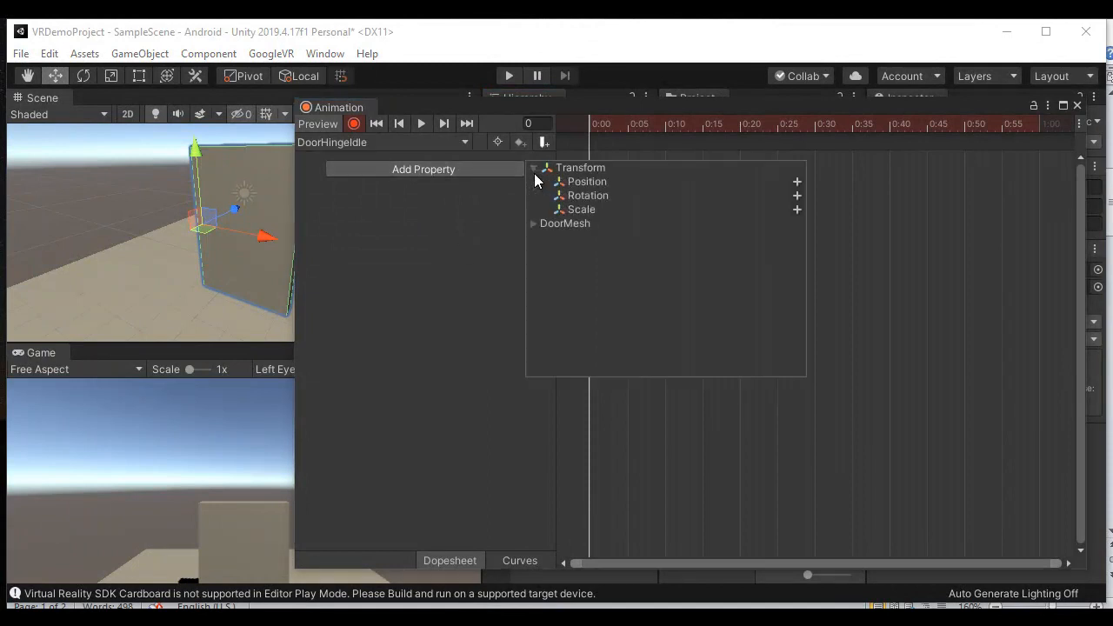
left_click(796, 197)
left_click(302, 174)
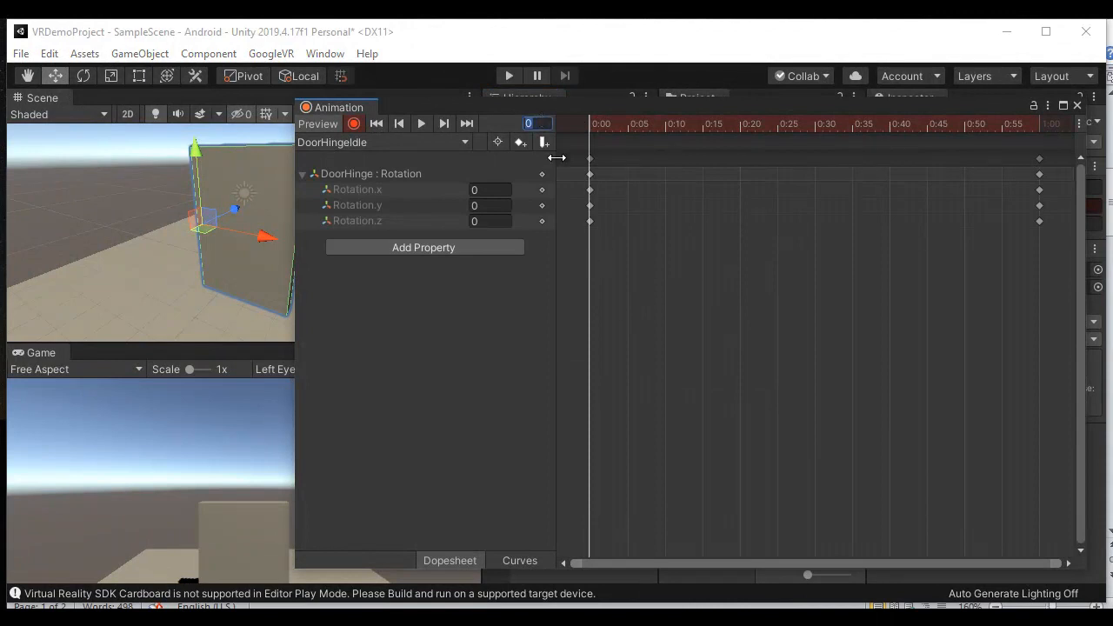
Step: Check the X, Y and Z rotation values of DoorHingeIdle at frames 0 and 60
left_click(487, 189)
left_click(489, 205)
left_click(491, 222)
left_click(1038, 124)
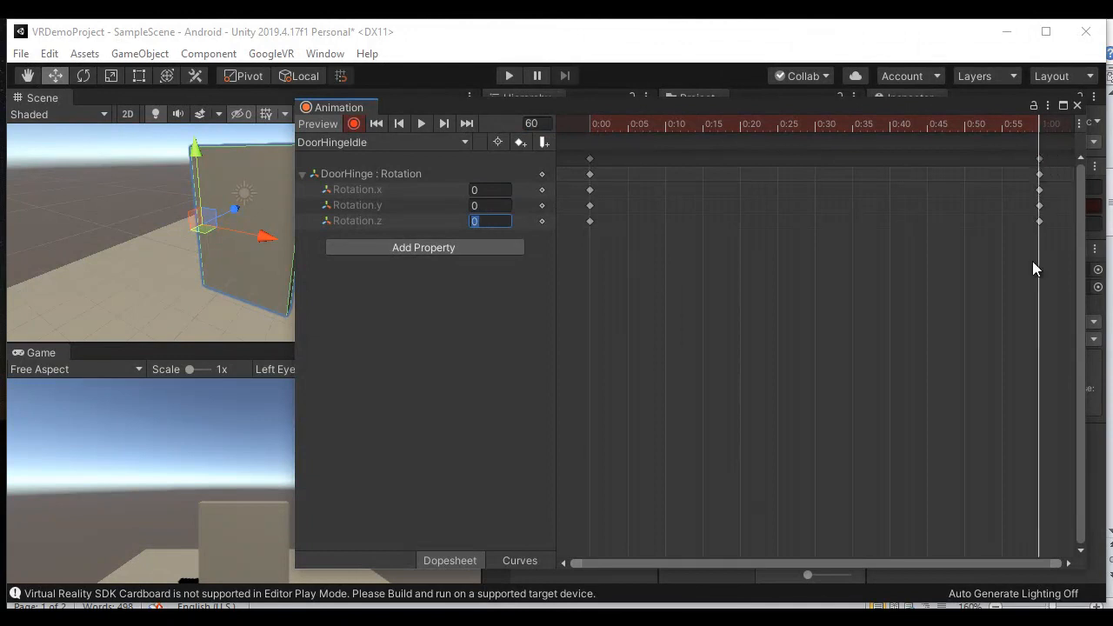
left_click(497, 191)
left_click(493, 221)
Step: Preview the DoorHingeIdle clip and end its recording
left_click(422, 122)
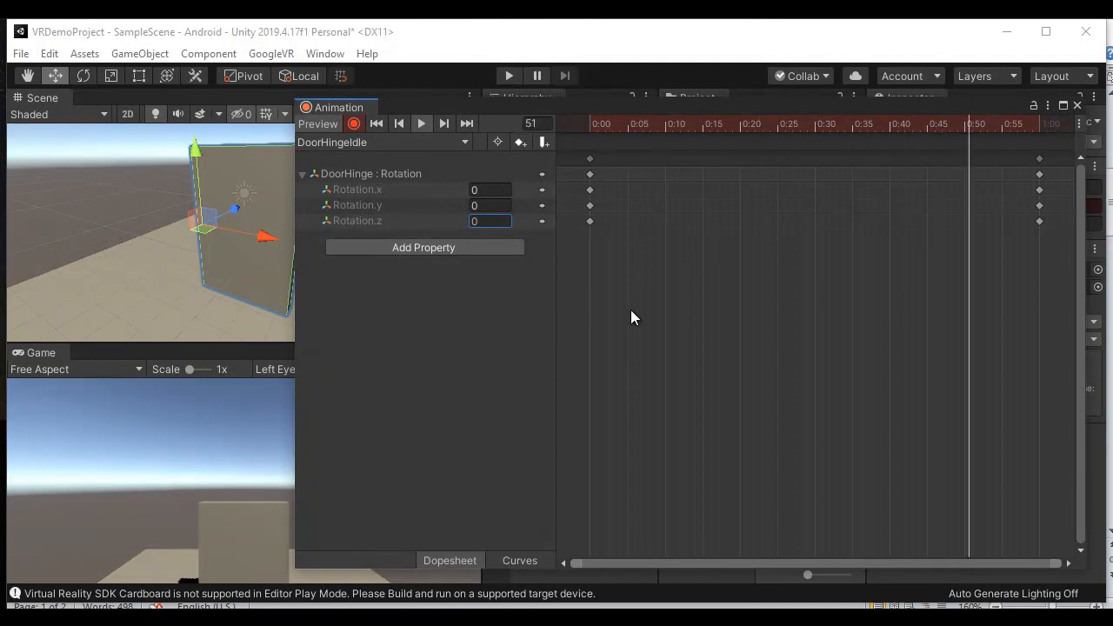
left_click(421, 122)
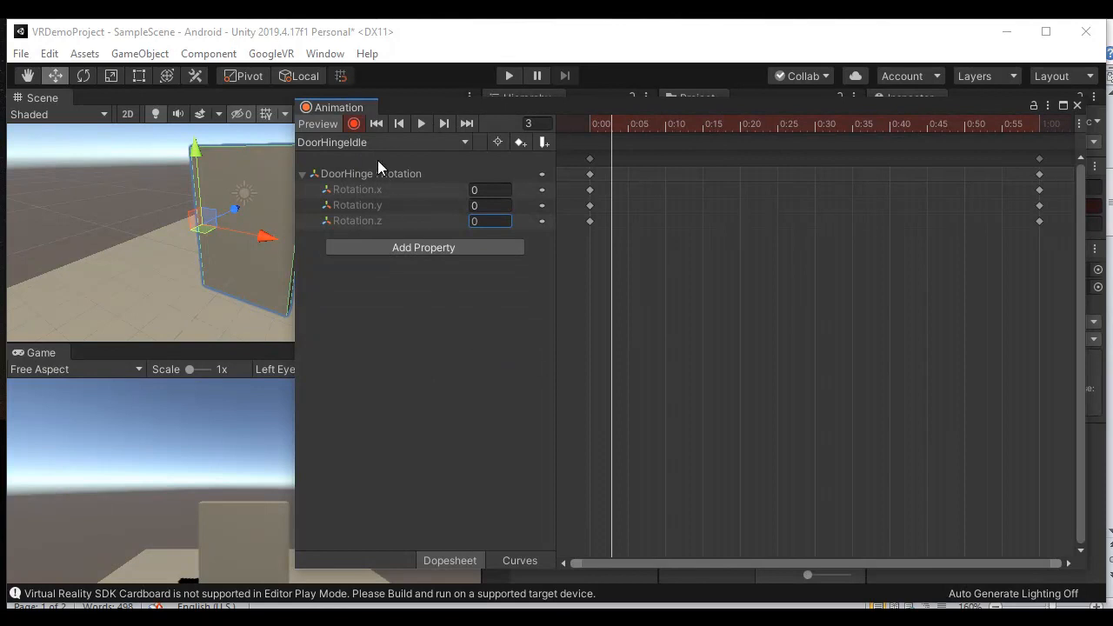
left_click(353, 124)
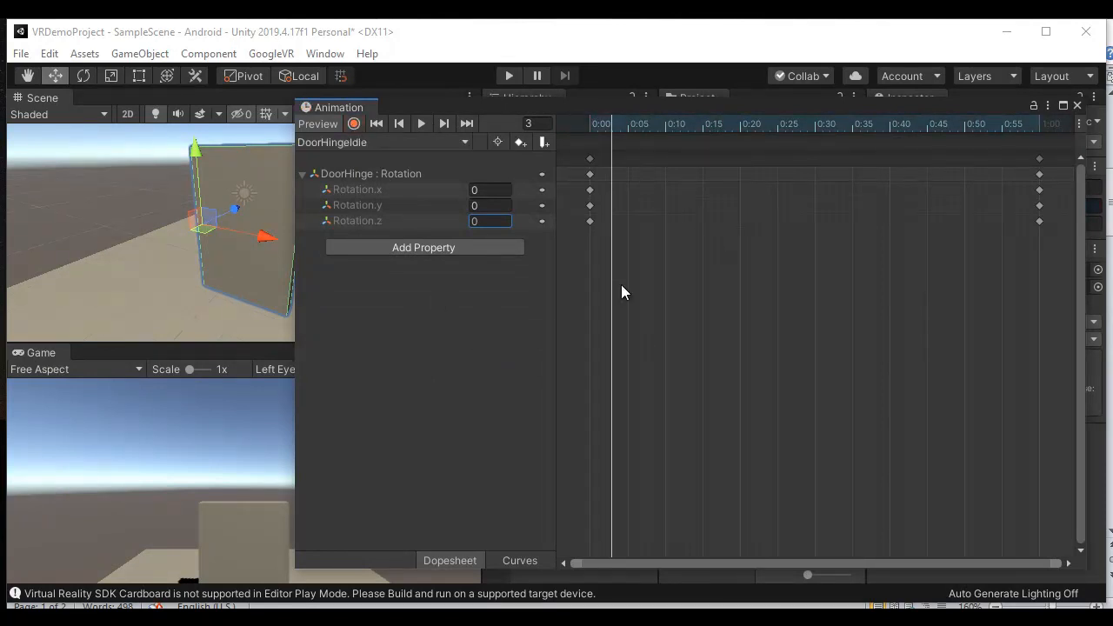
Step: Check the DoorHingeOpen clip instructions in the Word notes and create a new clip named DoorHingeOpen in Unity's Animations folder
left_click(511, 607)
left_click_drag(139, 259, 417, 261)
left_click(512, 270)
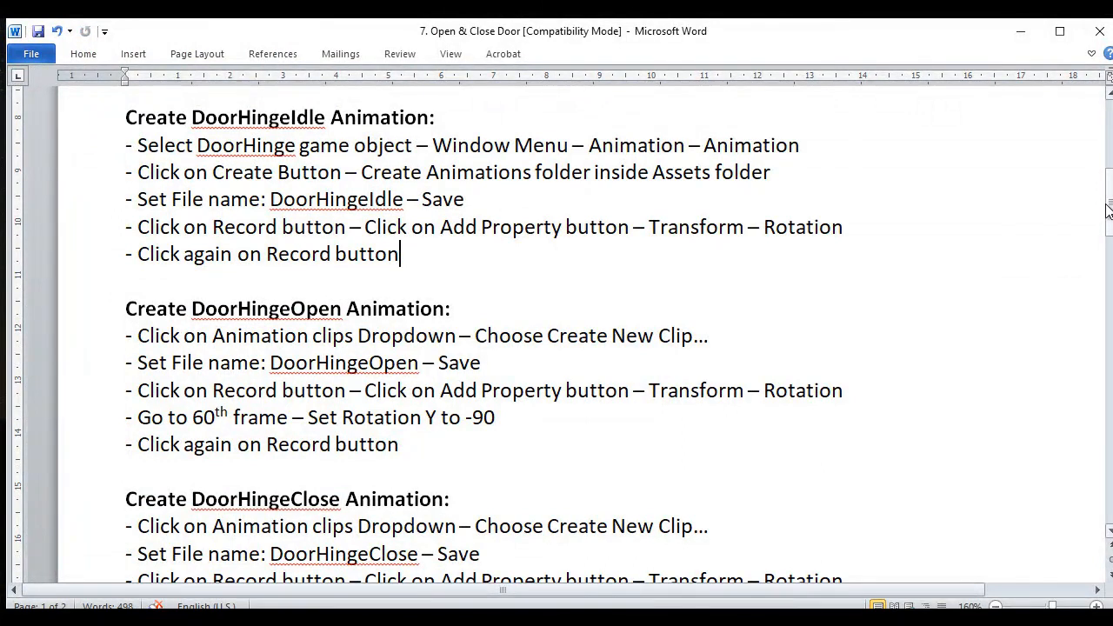
left_click_drag(1108, 208, 1110, 242)
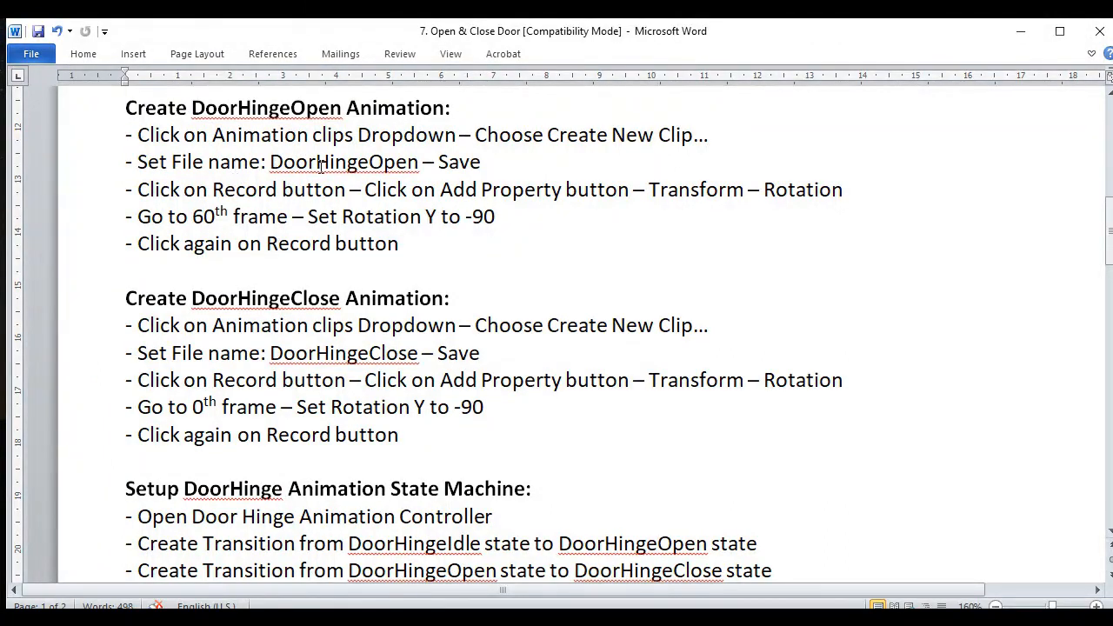
double_click(361, 164)
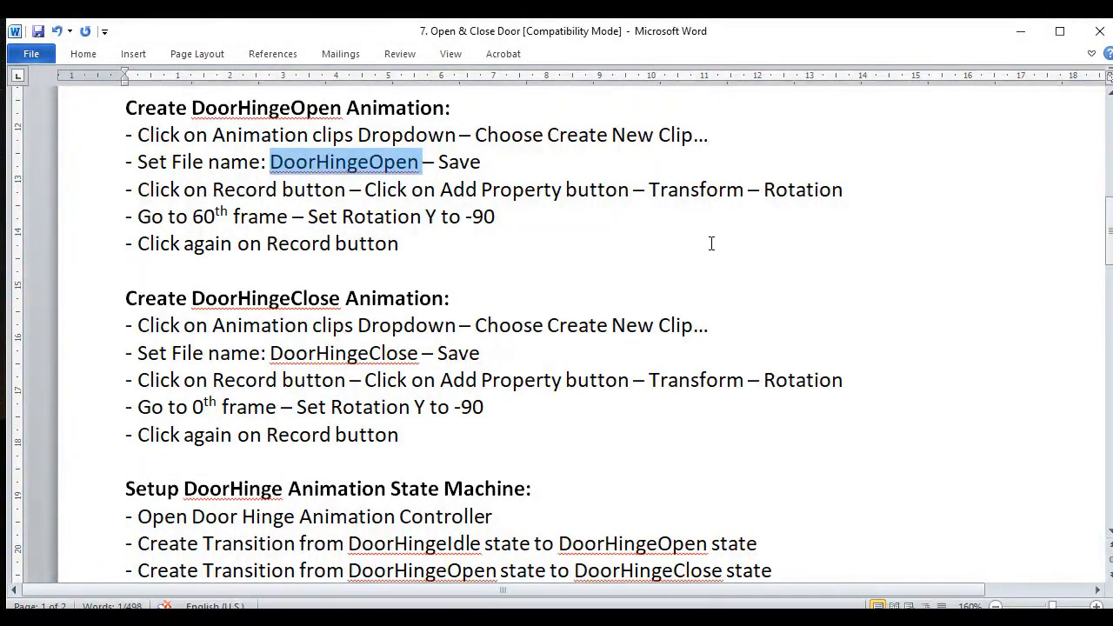
left_click(561, 617)
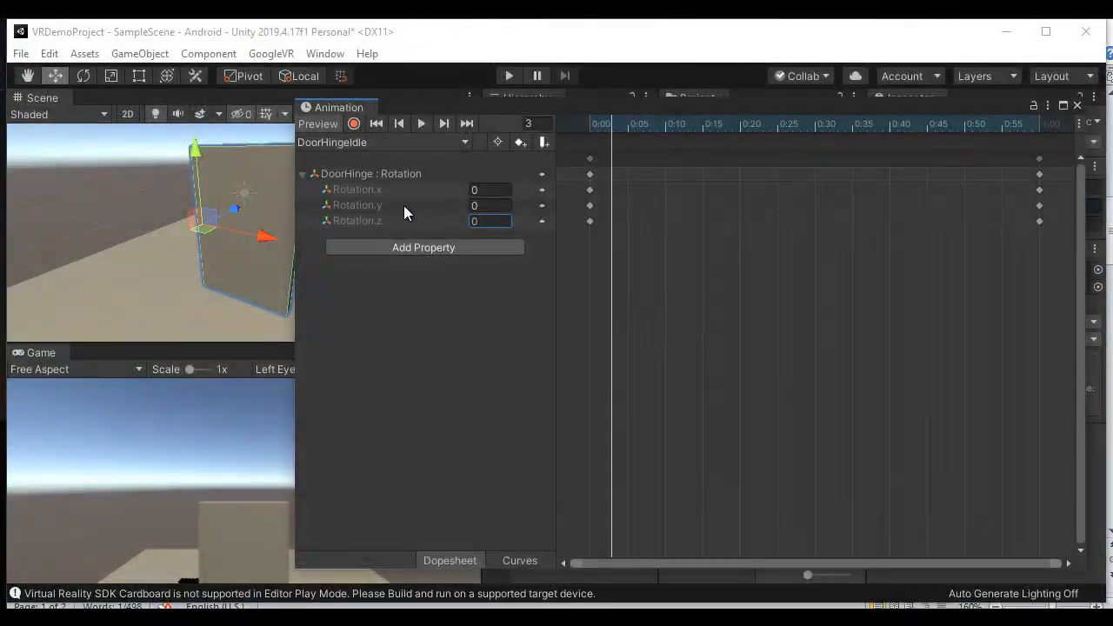
left_click(439, 143)
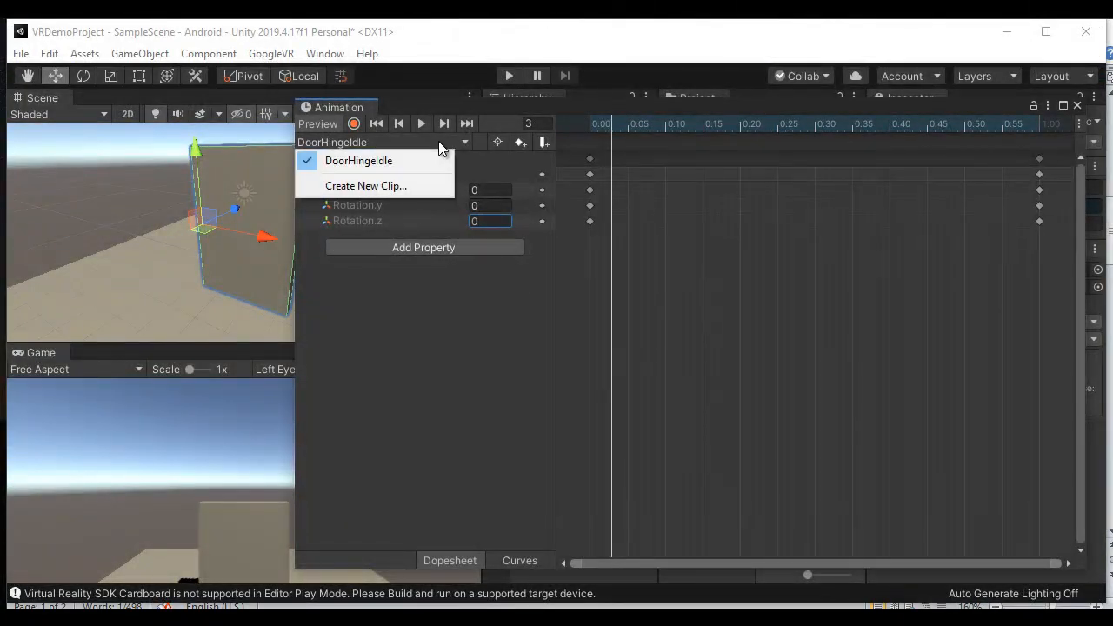
left_click(396, 186)
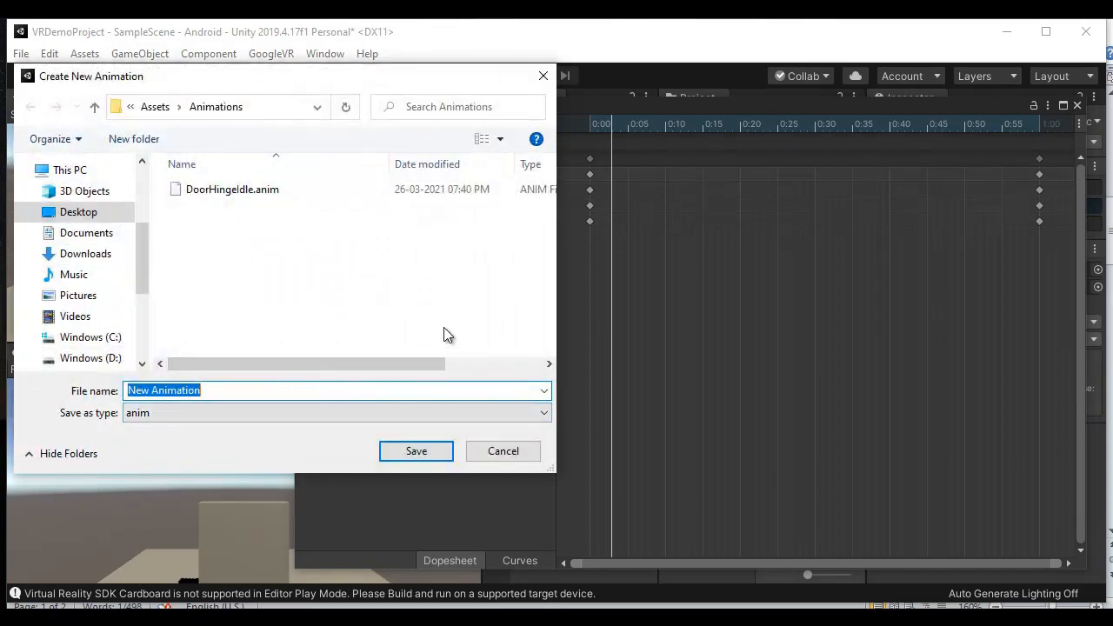
type("DoorHingeOpen")
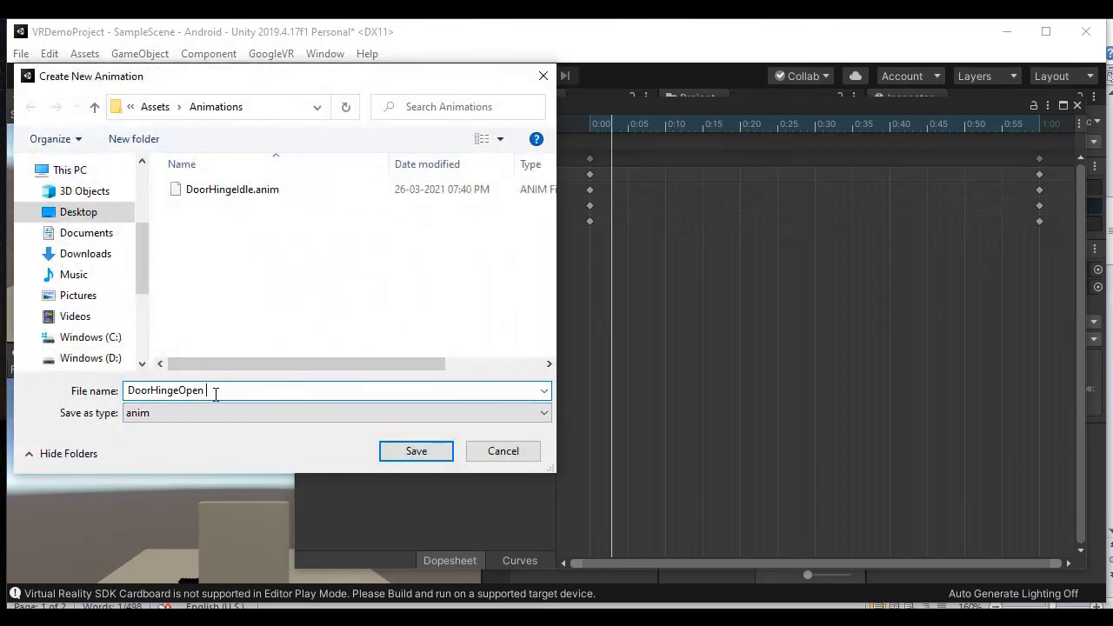
left_click(414, 451)
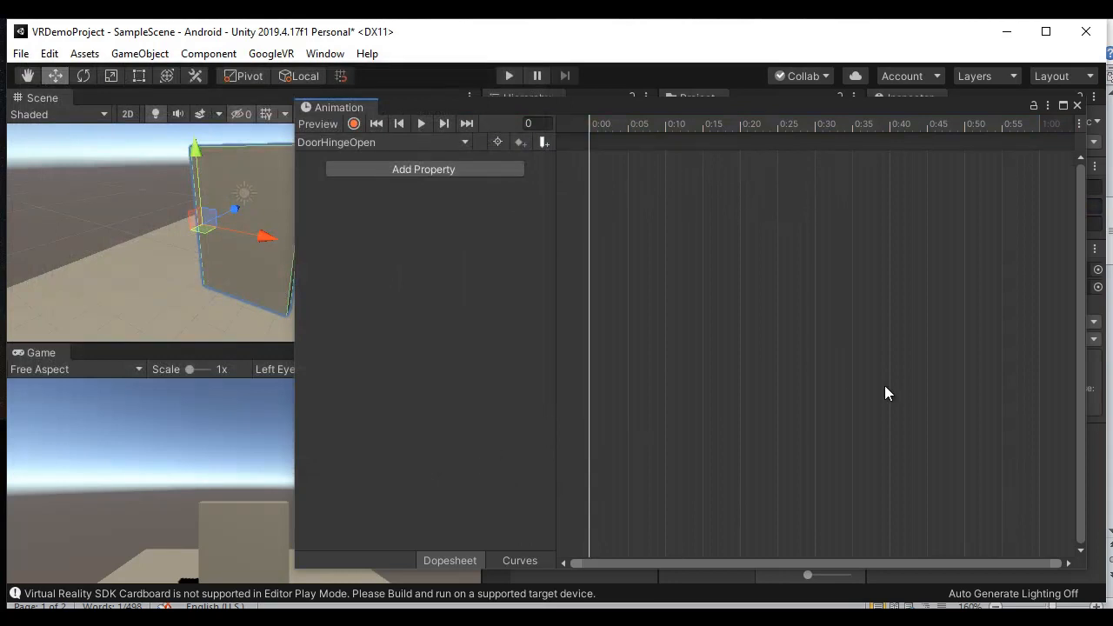
Step: Read the DoorHingeOpen recording, rotation property and 60th-frame instructions in the Word notes and return to Unity
left_click(513, 607)
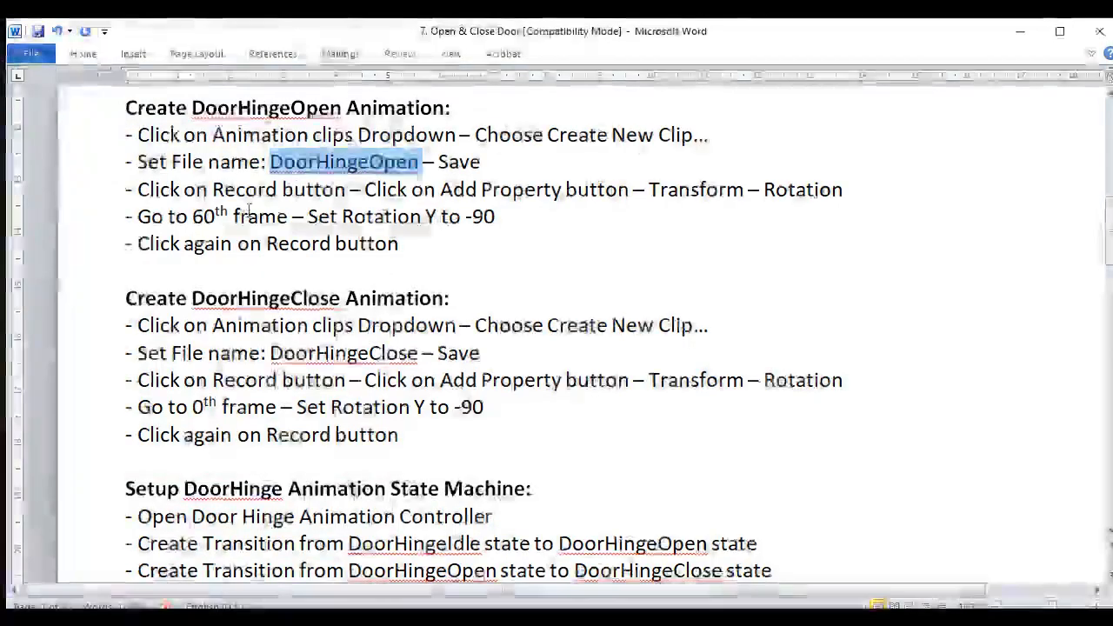
left_click(213, 190)
left_click_drag(213, 189, 850, 192)
left_click(665, 222)
left_click(850, 191)
left_click_drag(137, 217, 291, 218)
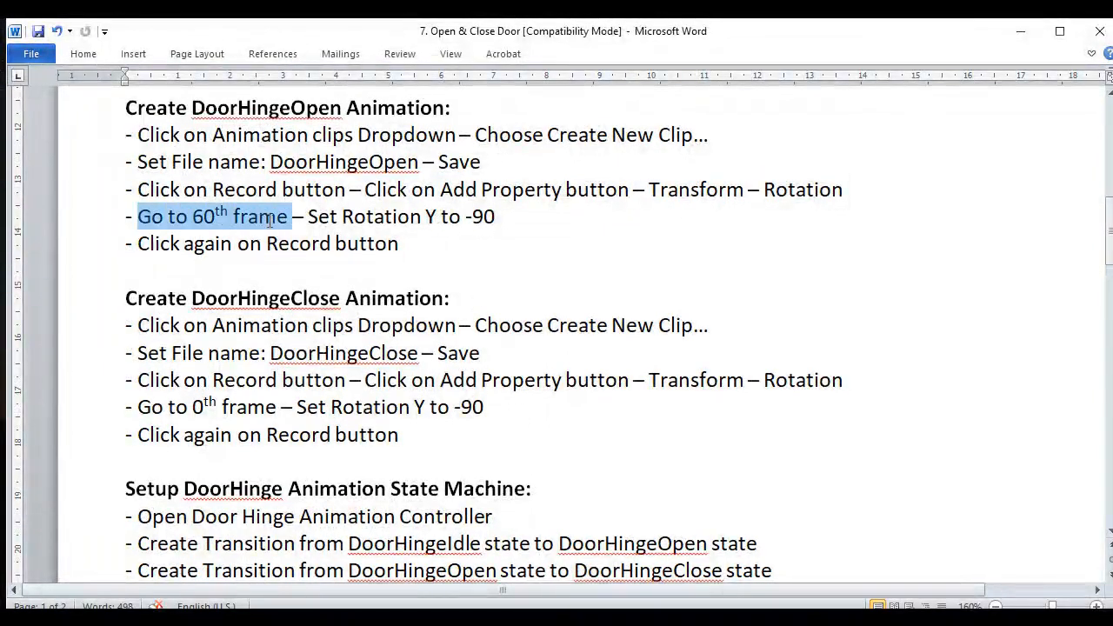
left_click(427, 217)
left_click_drag(464, 217, 603, 228)
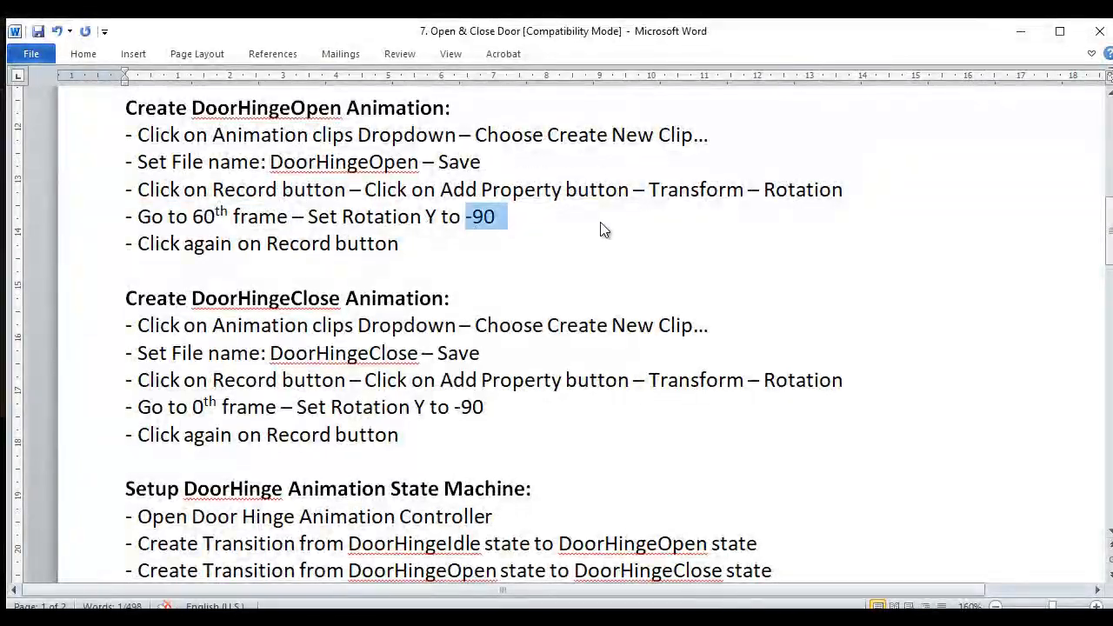
left_click(604, 228)
key("alt+Tab")
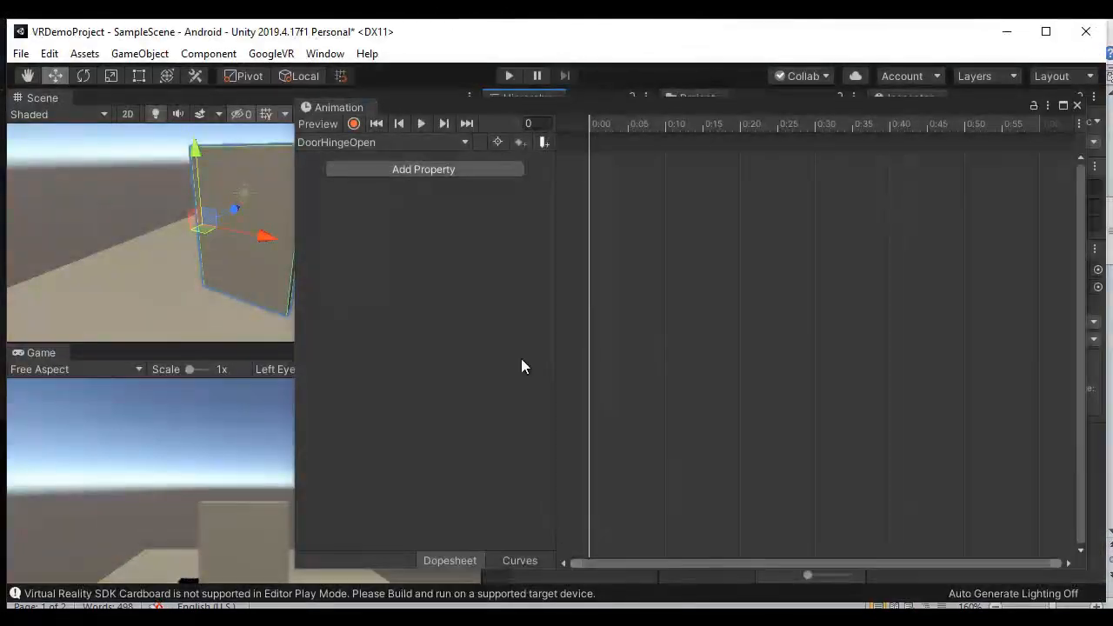
Step: Start recording the DoorHingeOpen clip and add DoorHinge's Transform Rotation property to it
left_click(354, 123)
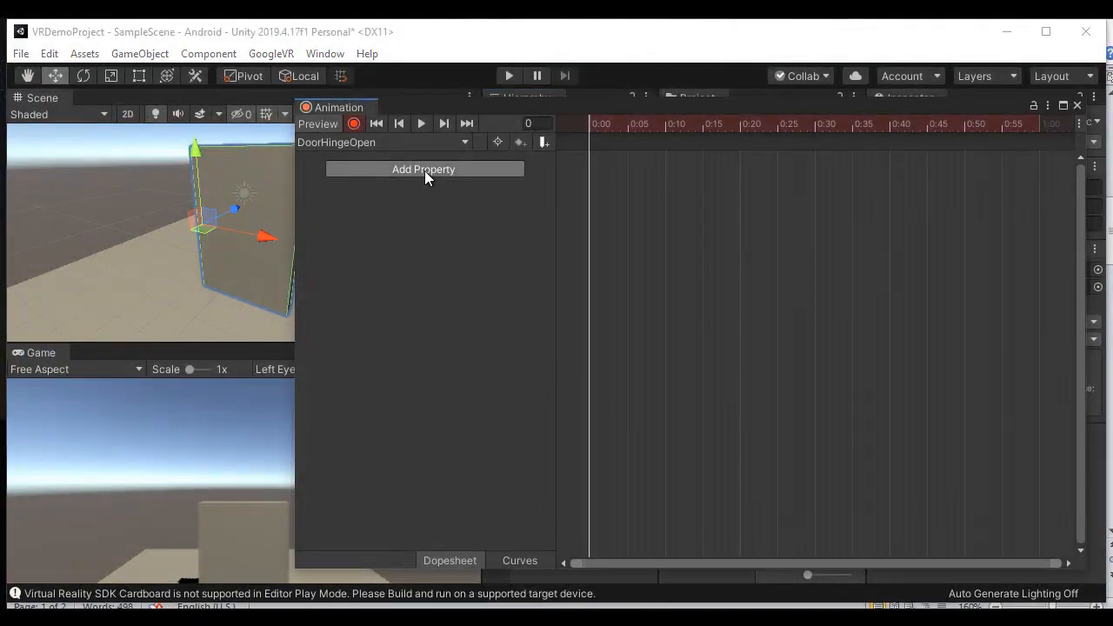
left_click(424, 170)
left_click(534, 167)
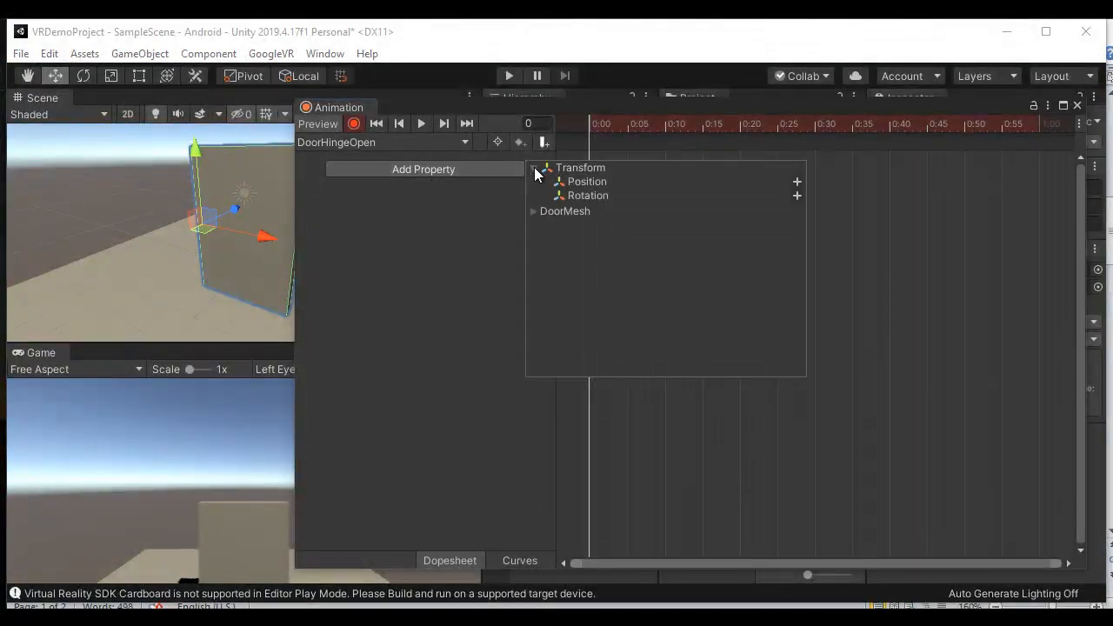
left_click(804, 195)
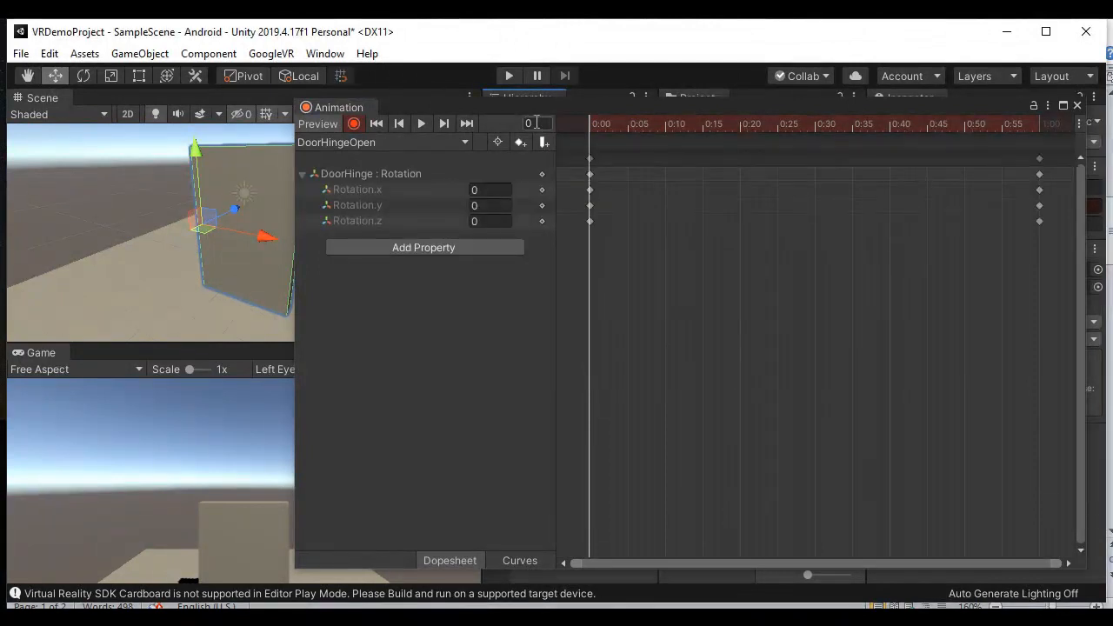
Step: Set the DoorHingeOpen clip's Rotation Y to -90 at frame 60
left_click_drag(607, 124, 1037, 151)
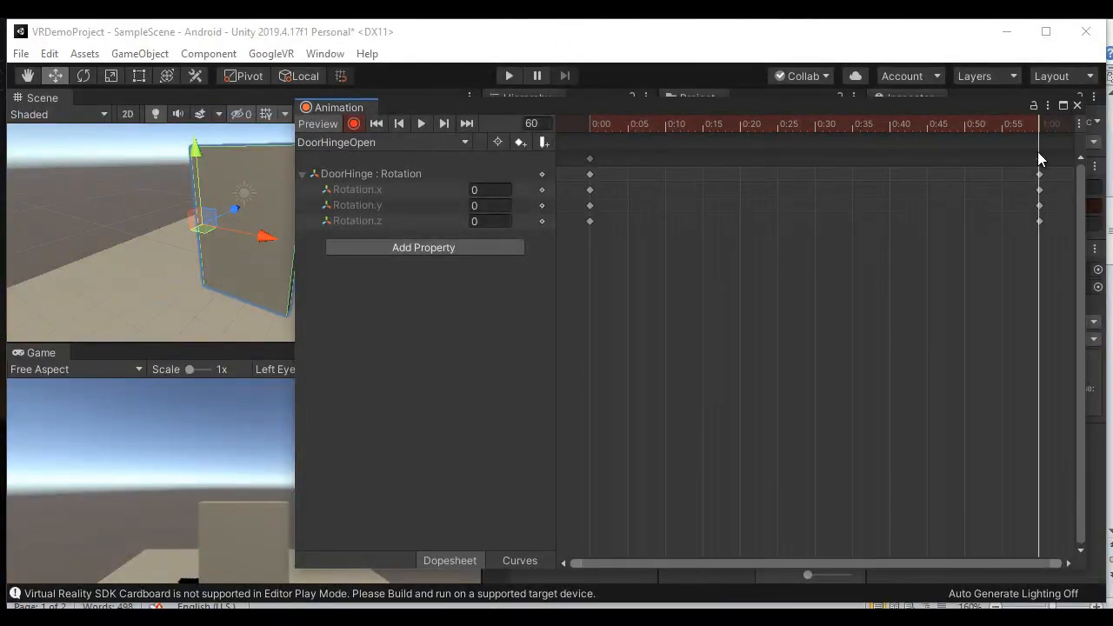
left_click(491, 205)
type("-90")
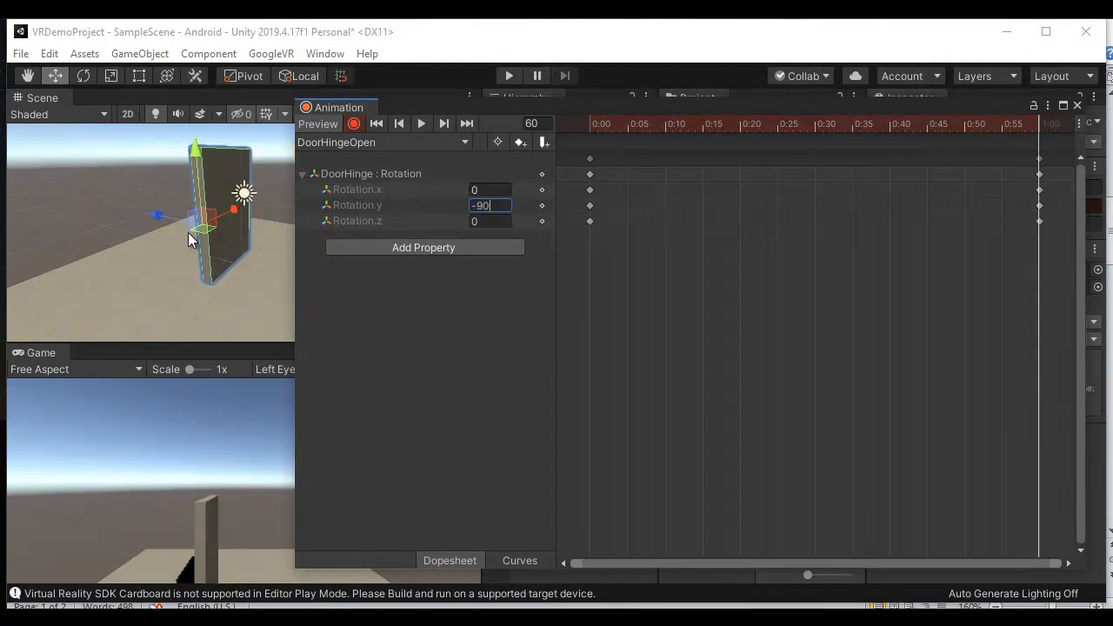
Step: Preview the DoorHingeOpen clip and end its recording
left_click(421, 123)
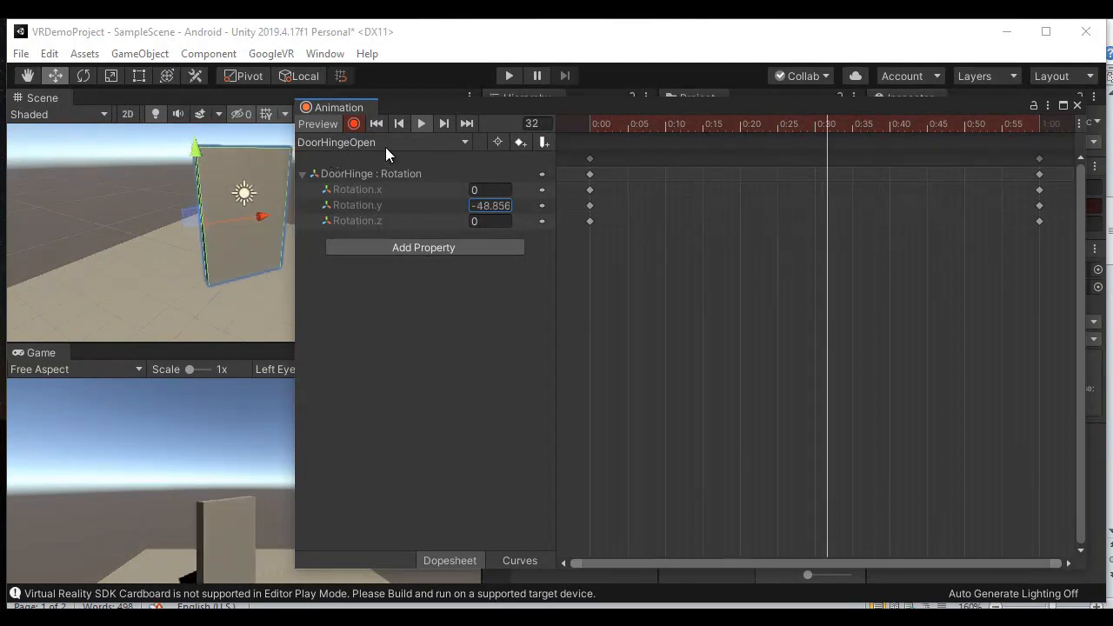
left_click(421, 123)
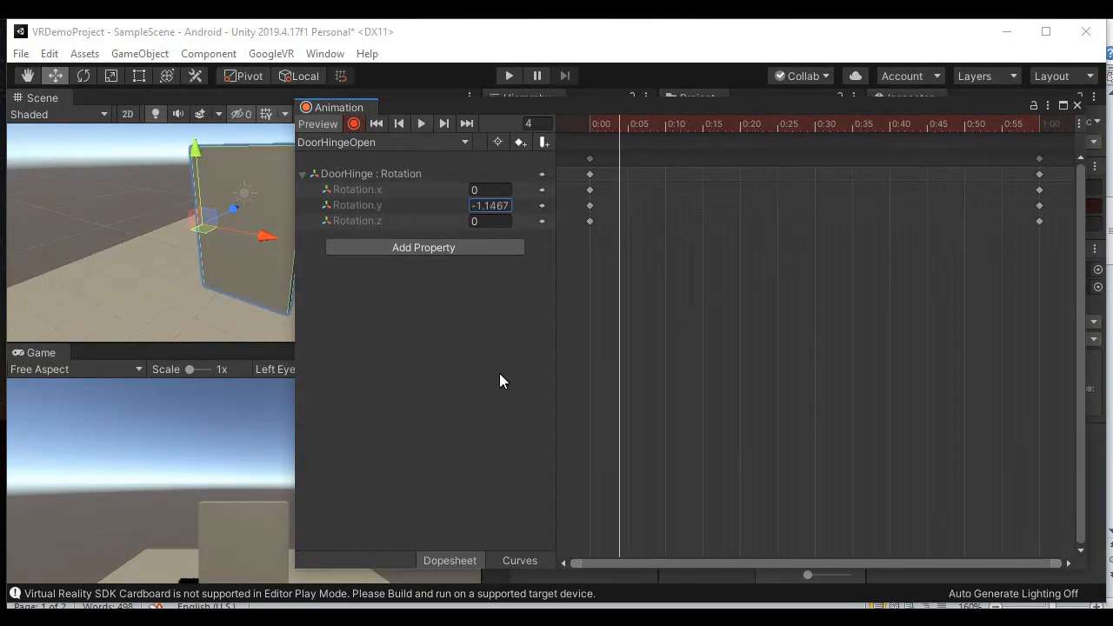
left_click(353, 124)
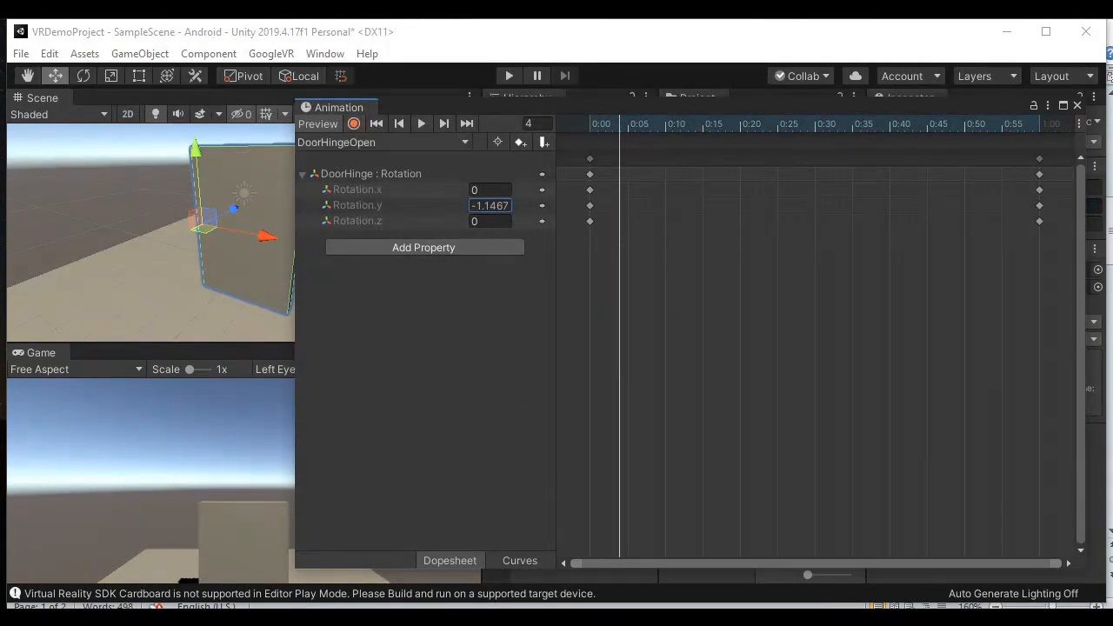
Step: Switch to the Word notes, read the instructions for creating the DoorHingeClose clip and return to Unity
key("alt+Tab")
left_click_drag(127, 244, 396, 244)
left_click(489, 244)
left_click_drag(1109, 233, 1108, 255)
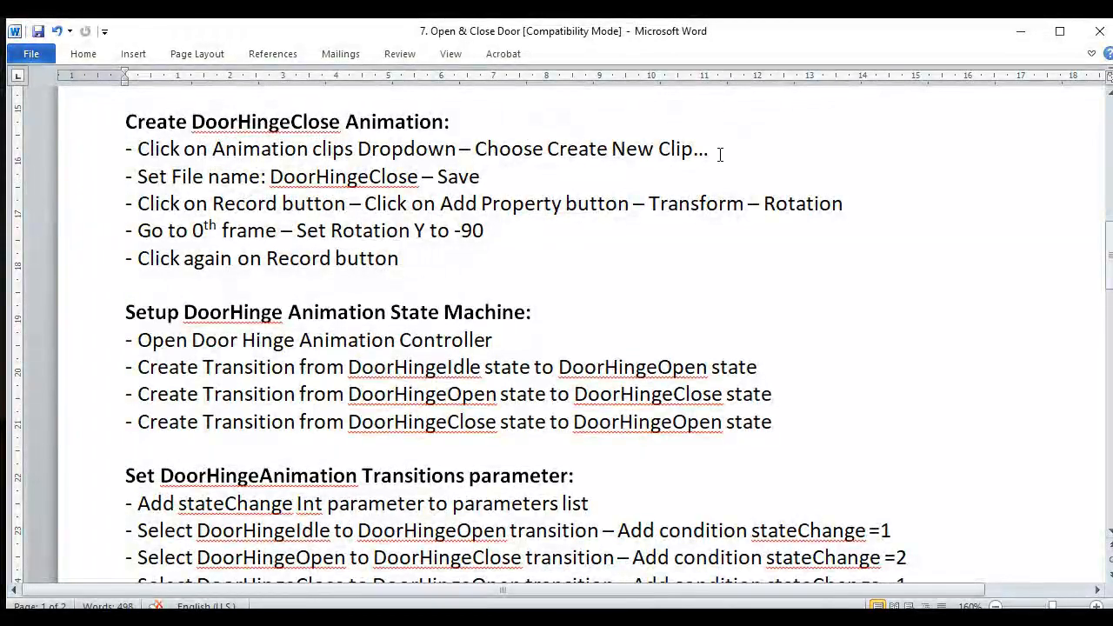
double_click(296, 179)
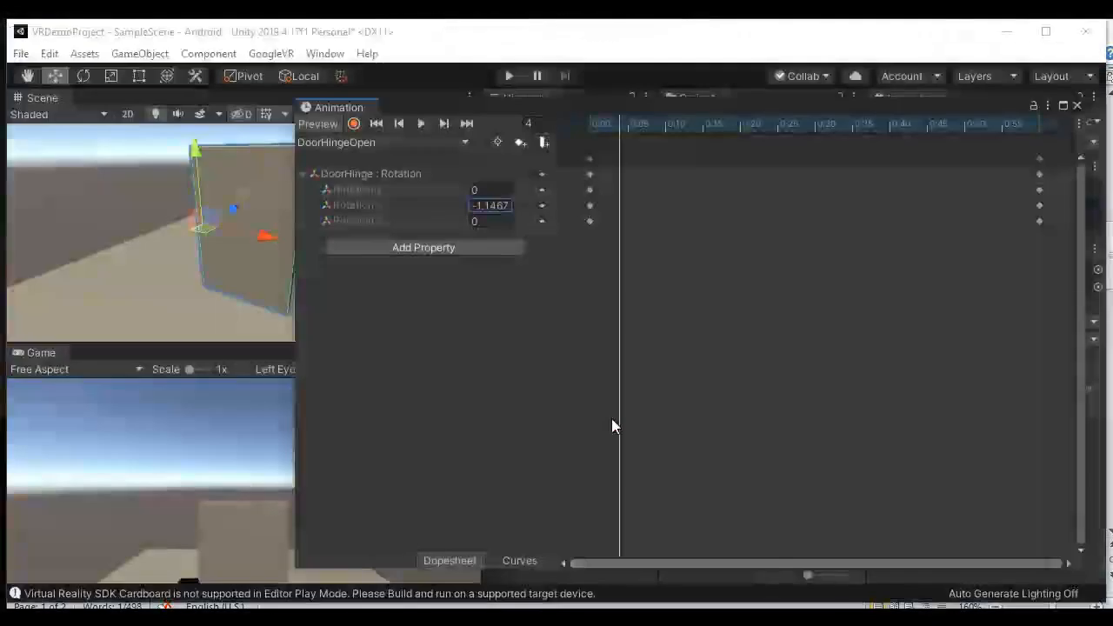
key("alt+Tab")
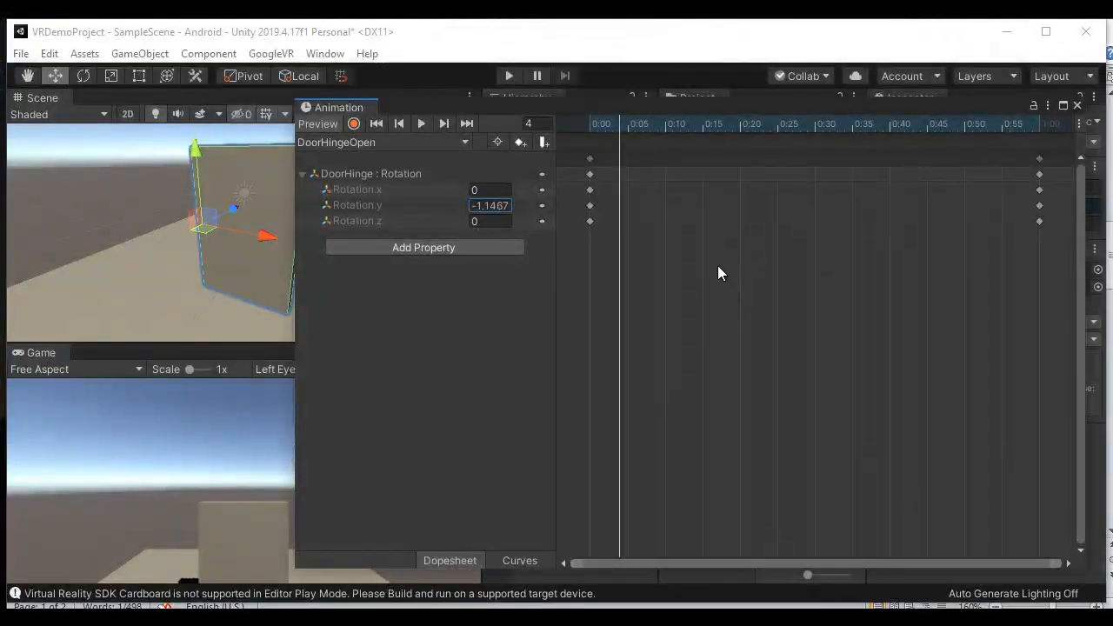
Step: Create a new animation clip named DoorHingeClose in the Animations folder
left_click(432, 140)
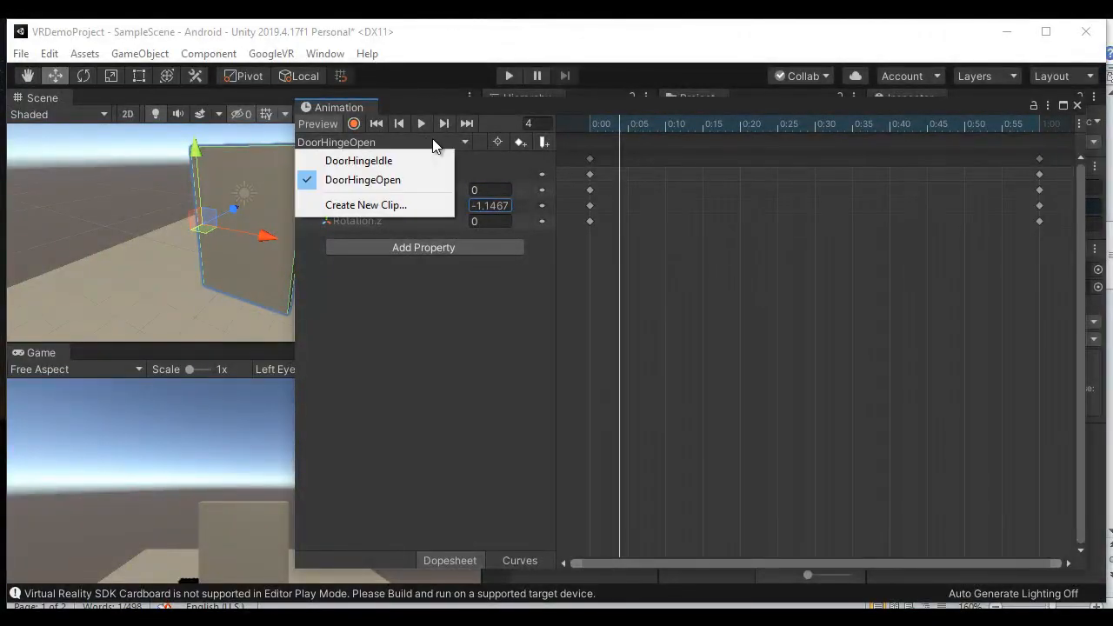
left_click(391, 205)
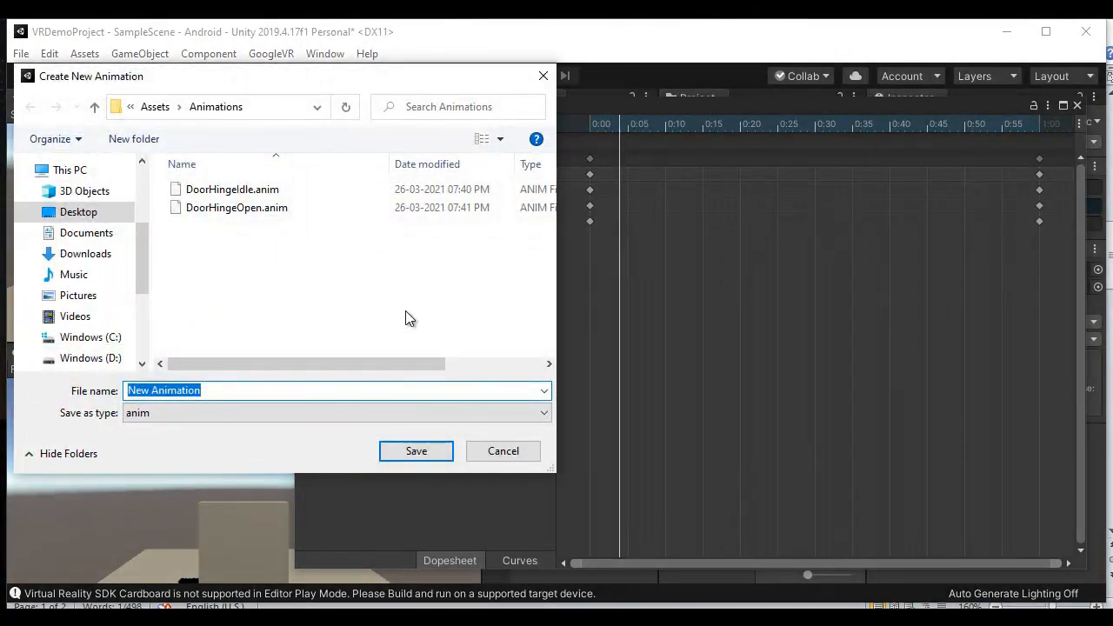
type("DoorHingeClose")
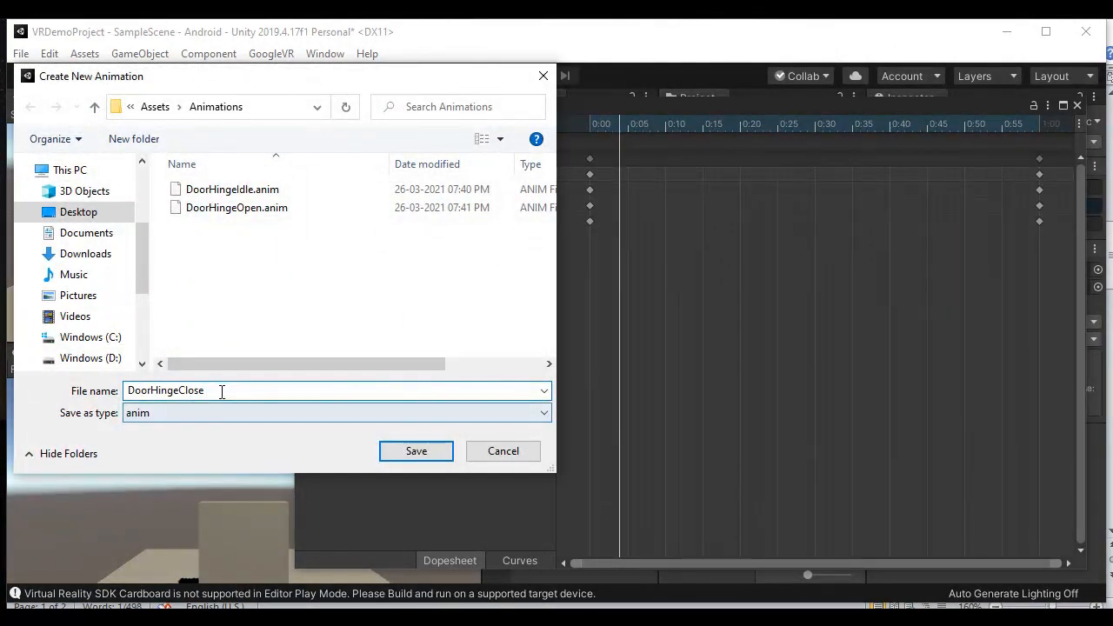
left_click(425, 450)
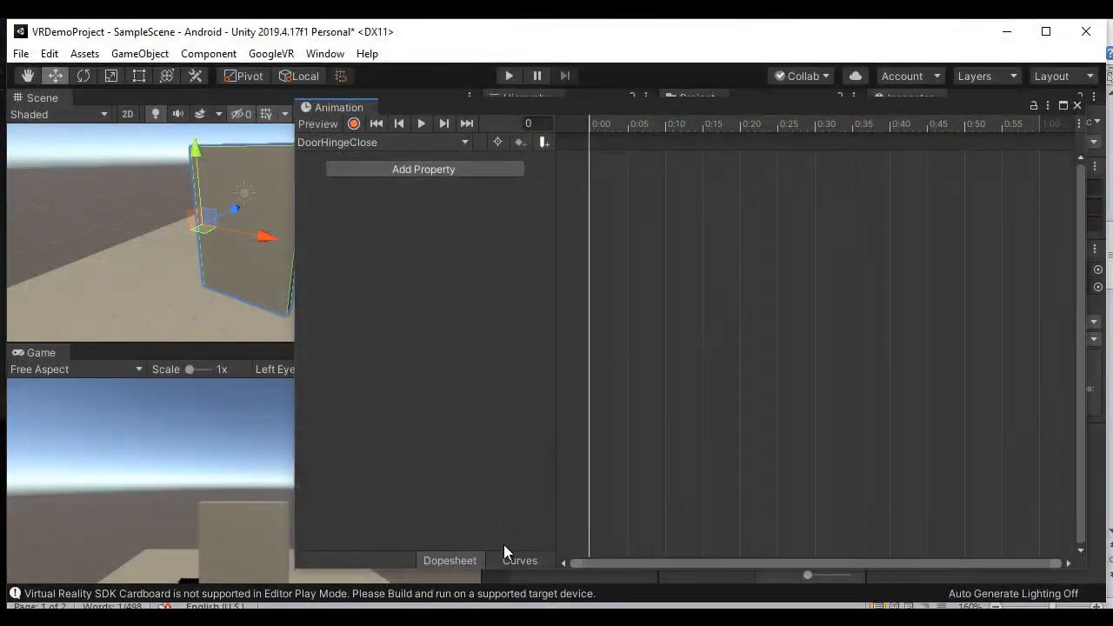
Step: Read the DoorHingeClose recording, rotation property and 0th-frame instructions in the Word notes and return to Unity
left_click(499, 606)
left_click(216, 203)
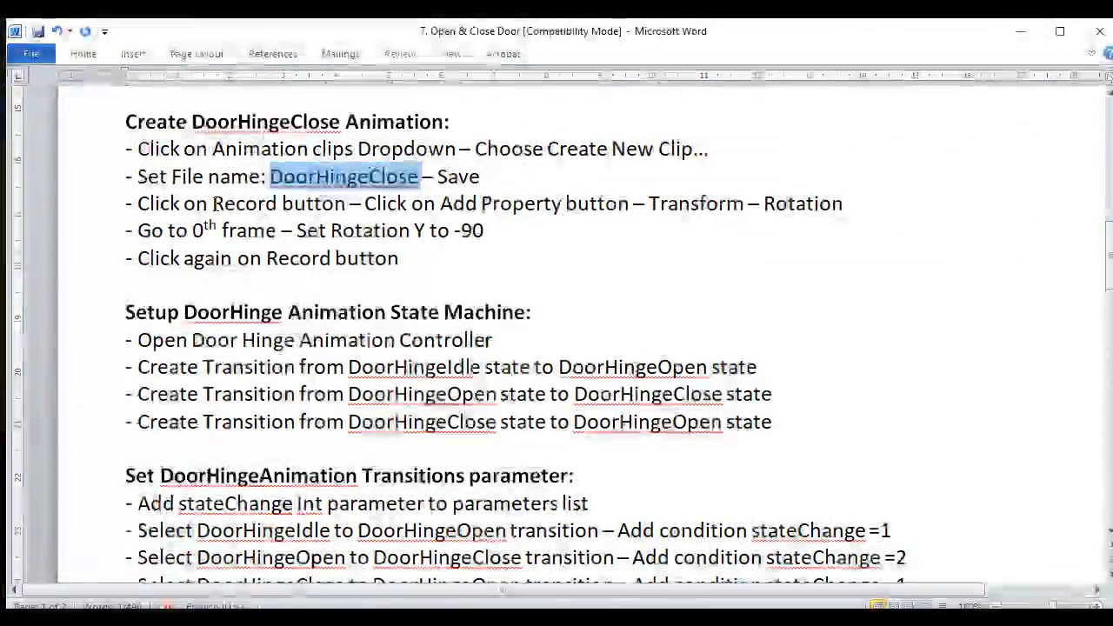
left_click_drag(212, 203, 346, 203)
left_click(553, 258)
left_click_drag(440, 204, 839, 203)
left_click(661, 224)
left_click(765, 203)
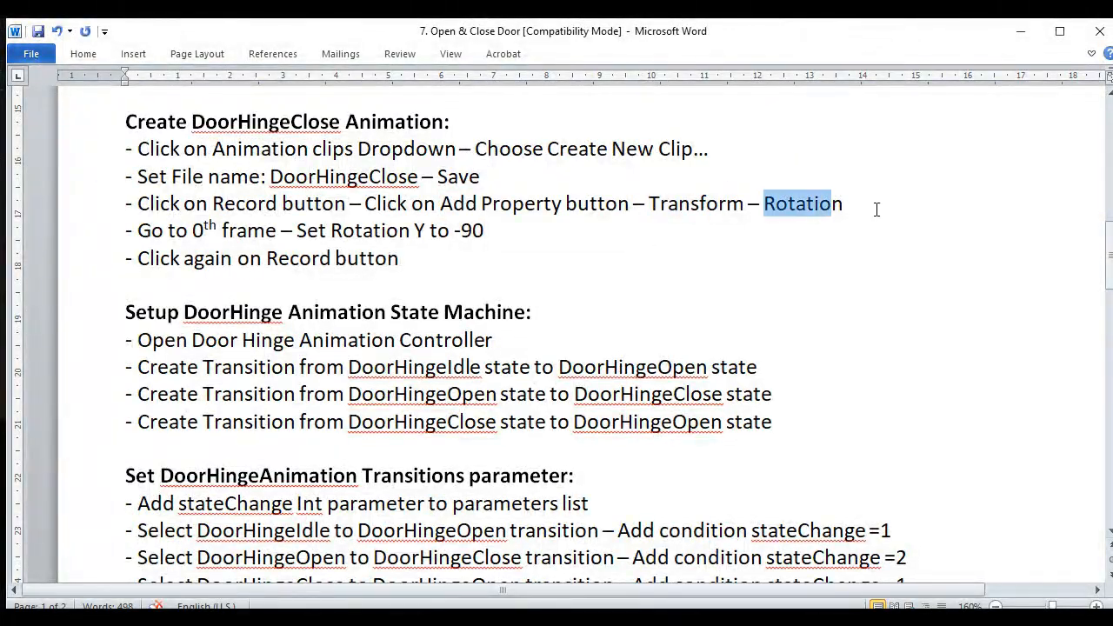
left_click(874, 206)
left_click_drag(137, 230, 276, 231)
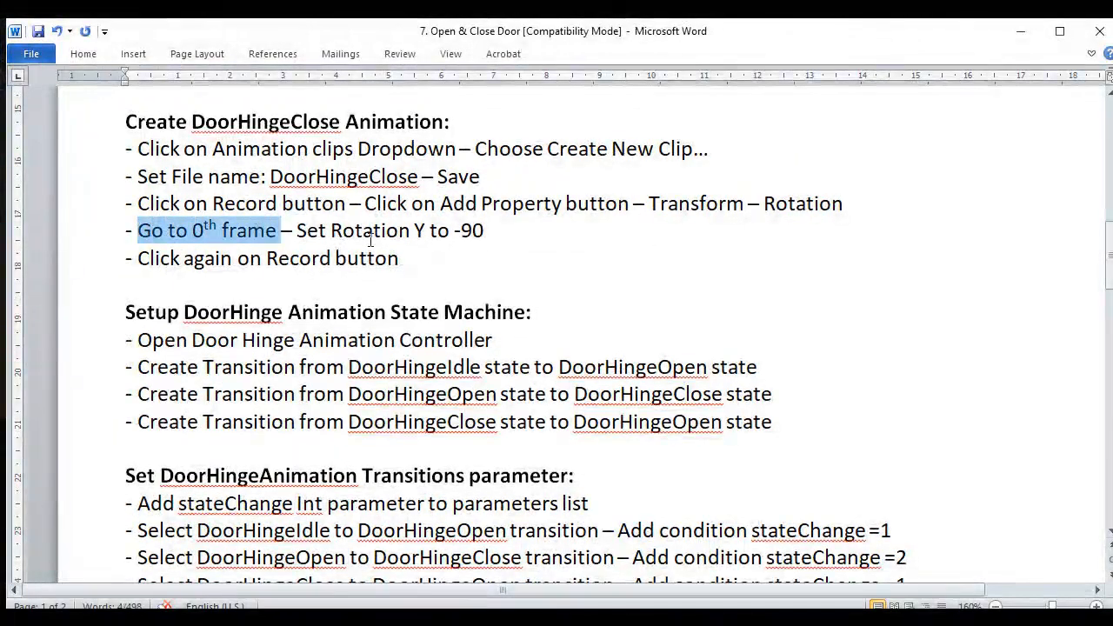
left_click_drag(472, 231, 453, 231)
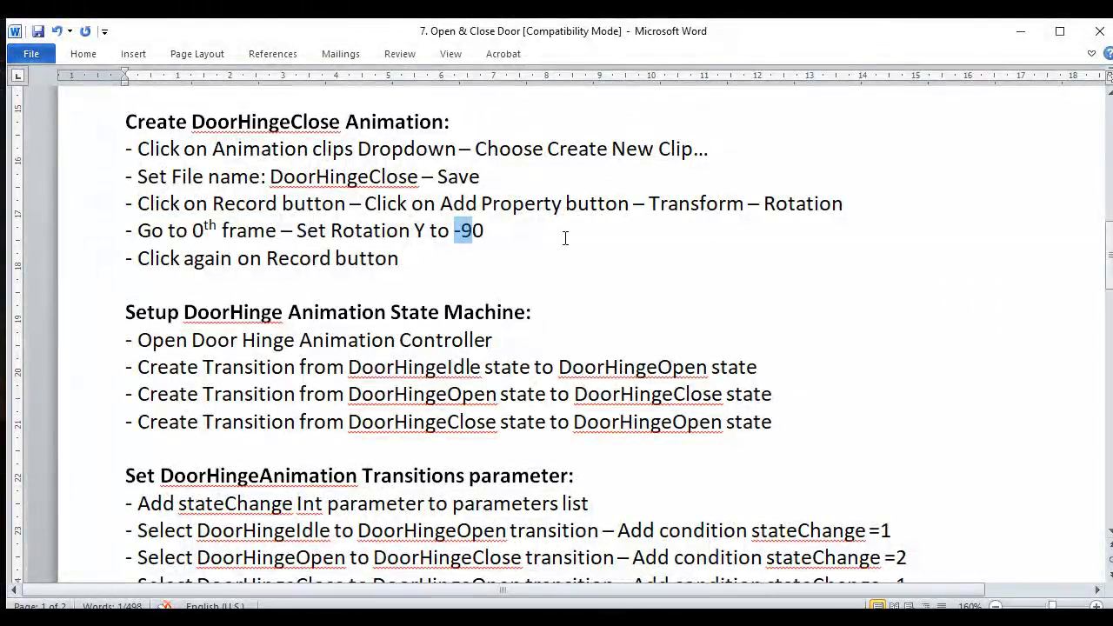
key("alt+Tab")
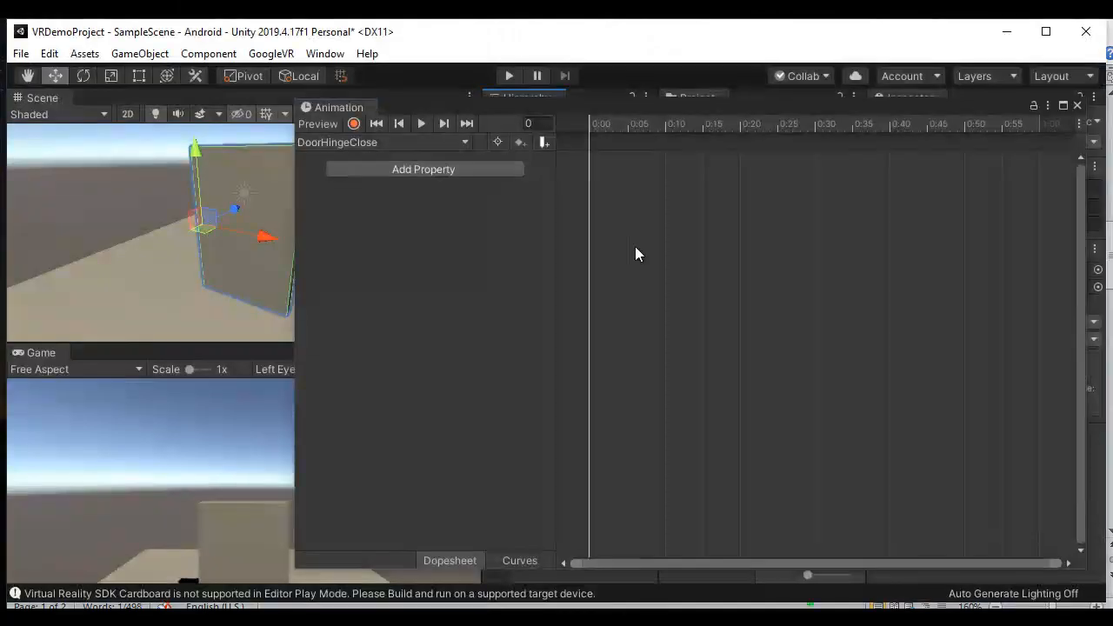
Step: Start recording the DoorHingeClose clip and add DoorHinge's Transform Rotation property to it
left_click(353, 124)
left_click(461, 168)
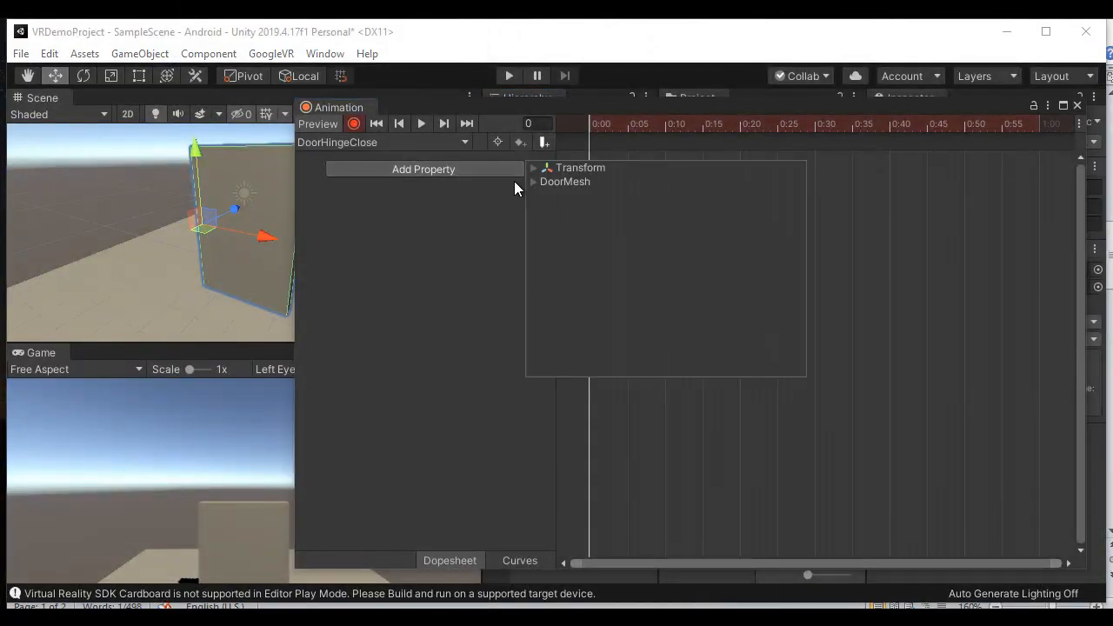
left_click(541, 167)
left_click(796, 197)
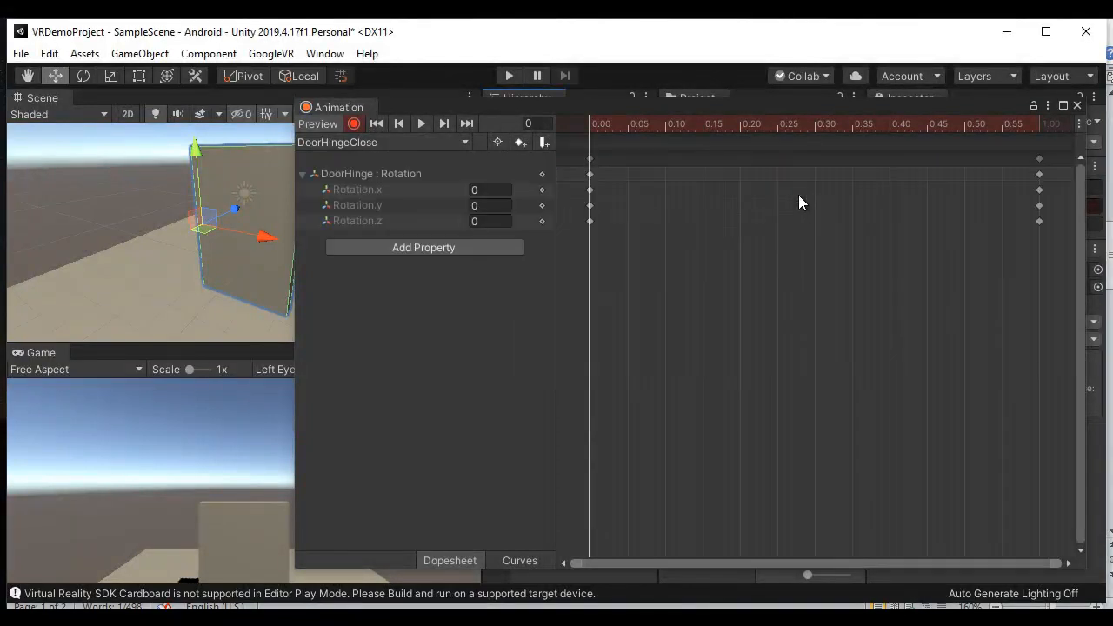
Step: Set the DoorHingeClose clip's Rotation Y to -90 at frame 0 and check its rotation values at frame 60
left_click(490, 205)
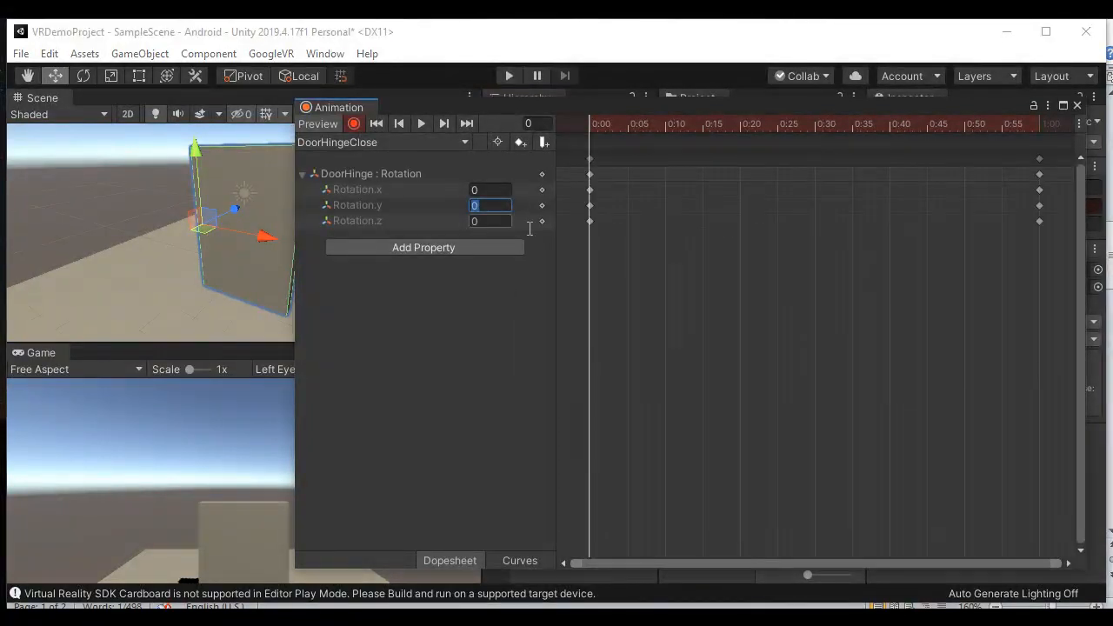
type("-90")
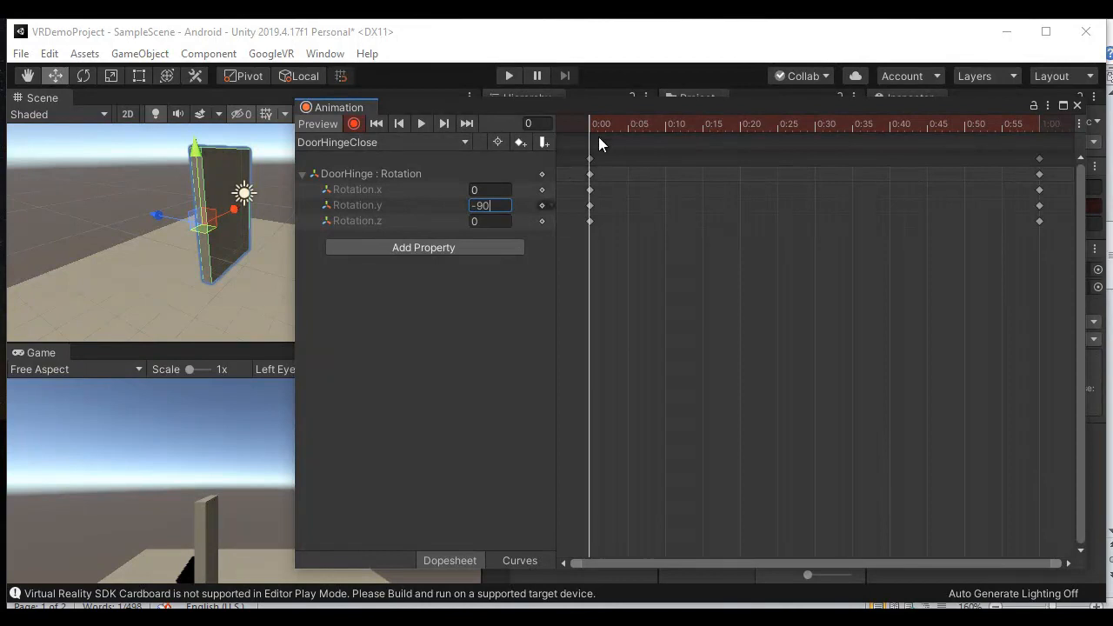
left_click_drag(595, 123, 1039, 146)
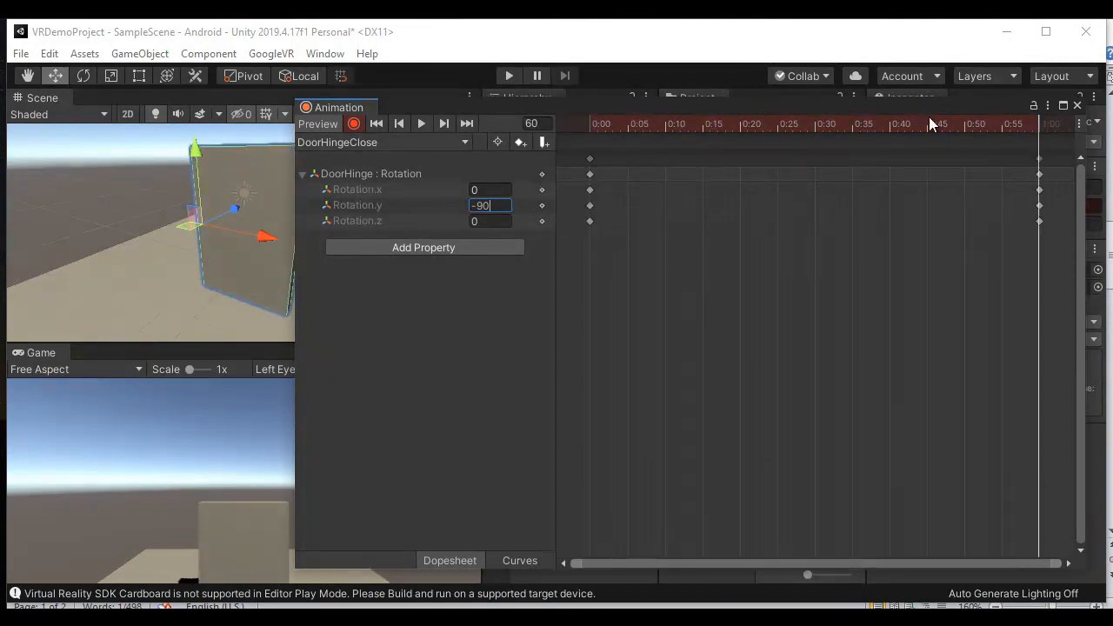
left_click(547, 123)
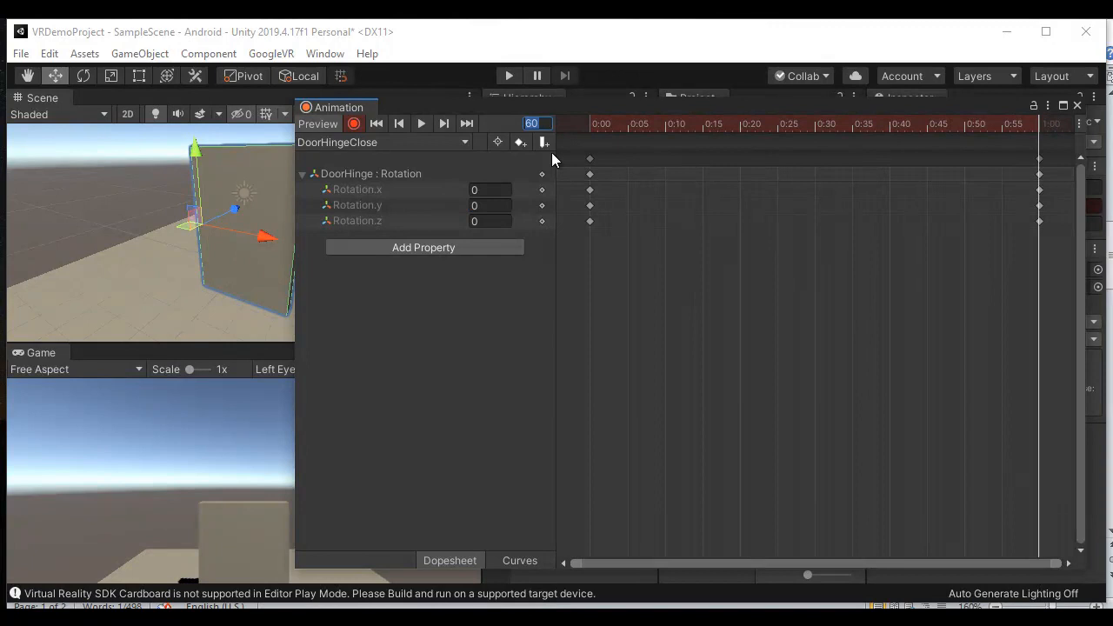
left_click(491, 205)
left_click(491, 220)
Step: Preview the DoorHingeClose clip and end its recording
left_click(421, 124)
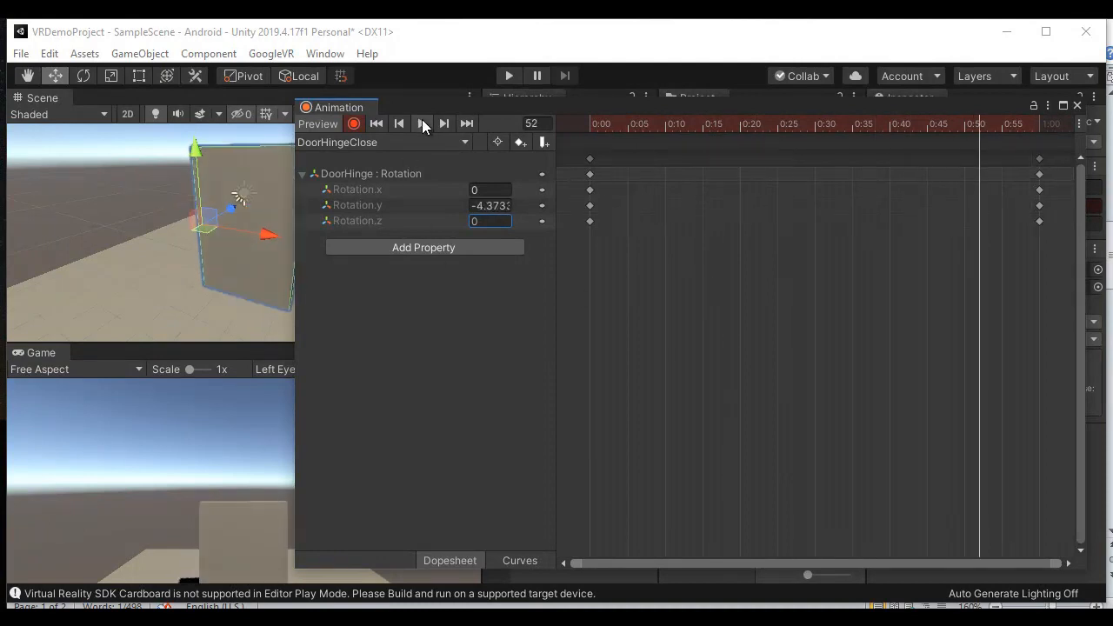
left_click(353, 123)
Step: Check the final DoorHingeClose recording instruction in the Word notes and close Unity's Animation window
key("alt+Tab")
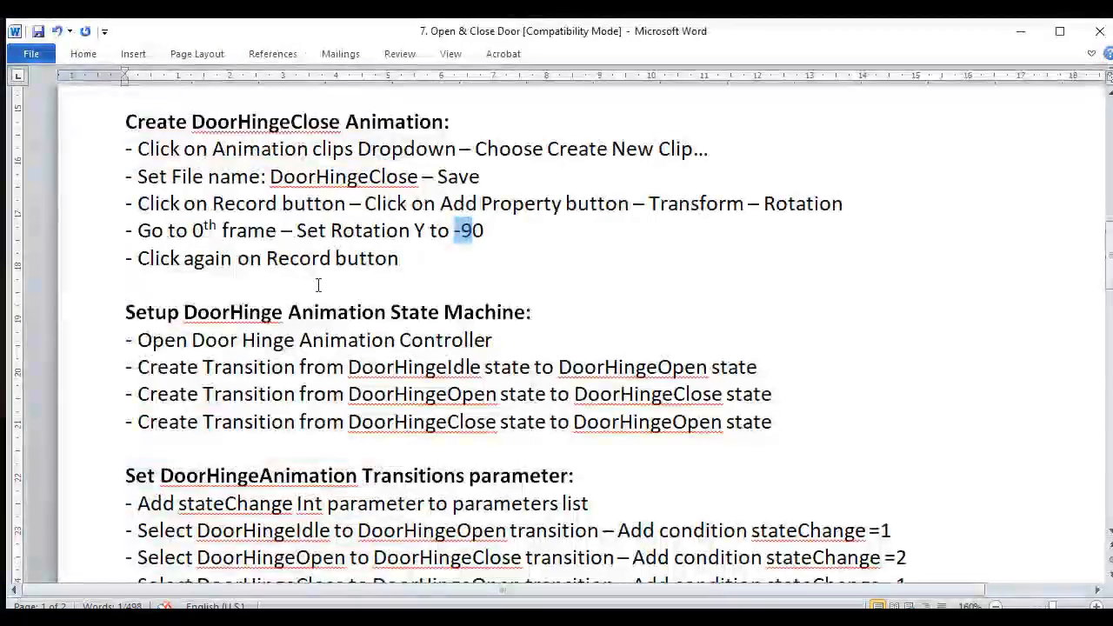
left_click_drag(136, 258, 442, 259)
left_click(441, 258)
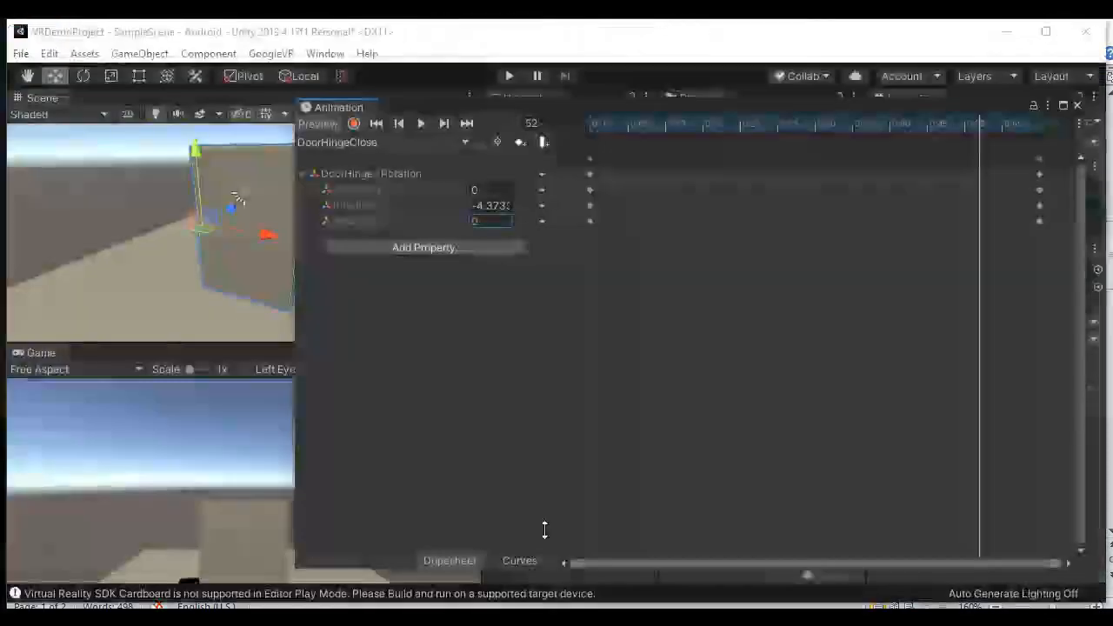
key("alt+Tab")
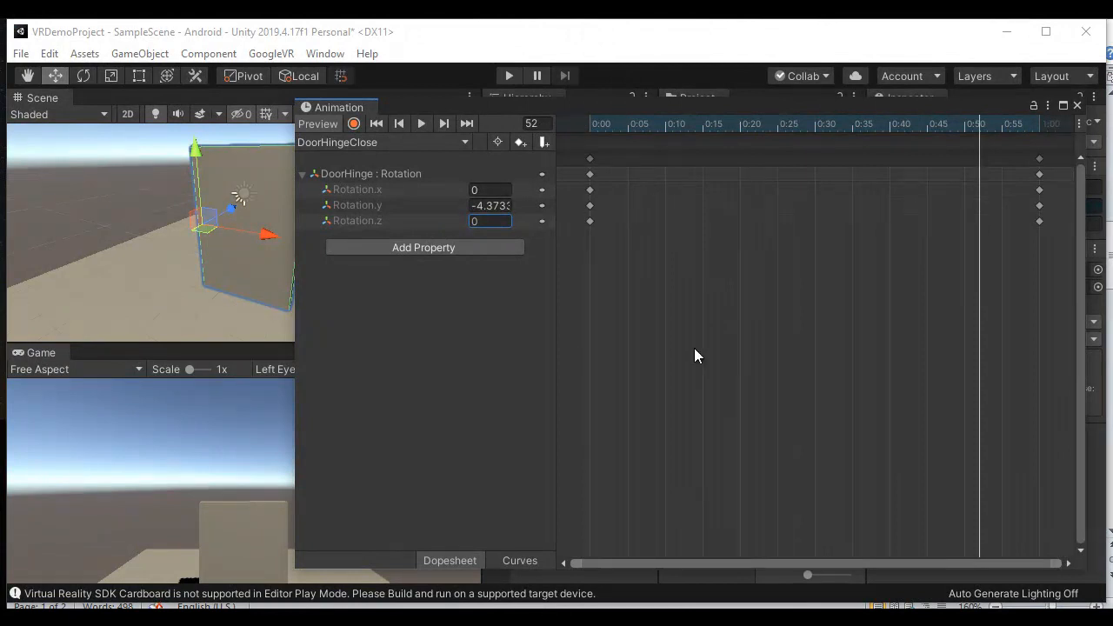
left_click(1077, 104)
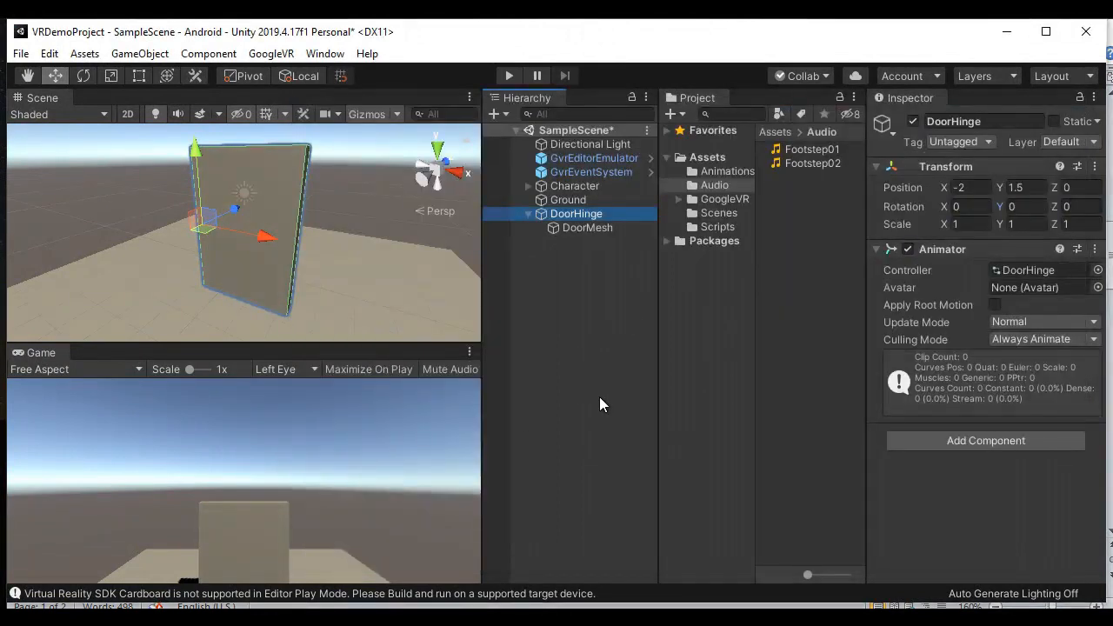
Step: Switch to the Word notes and read how to open the DoorHinge animation controller for the state machine setup
left_click(507, 606)
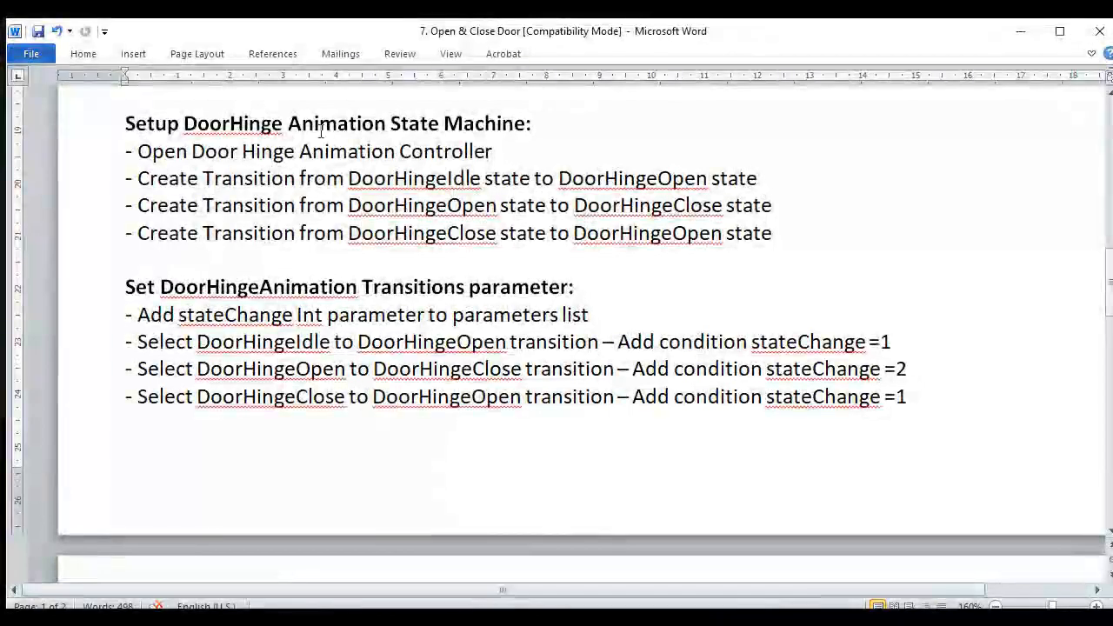
left_click_drag(287, 123, 525, 123)
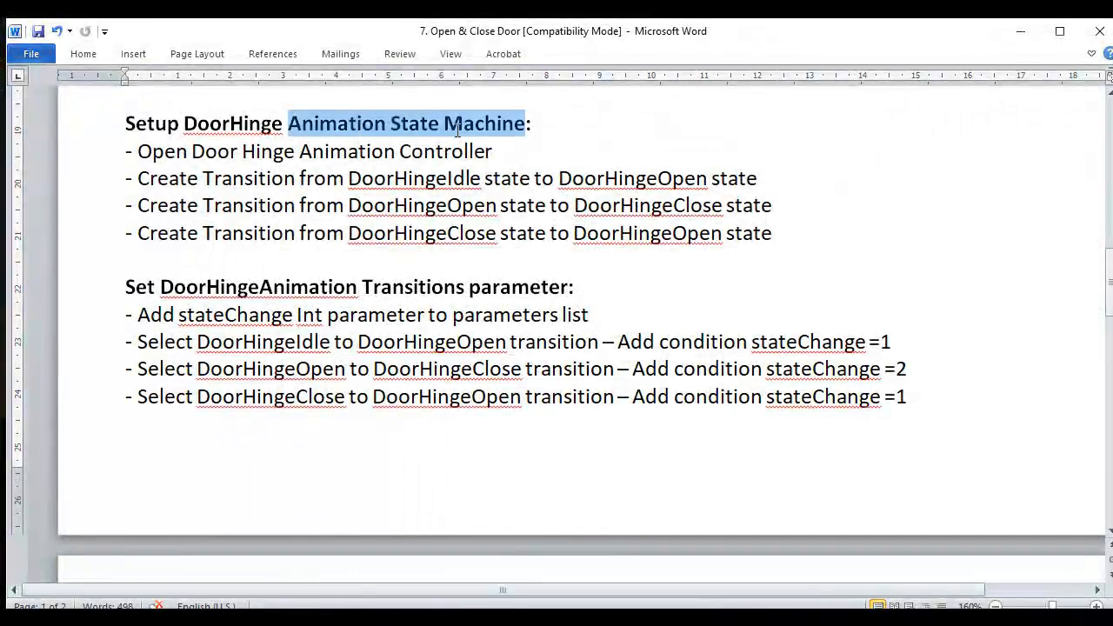
left_click(585, 145)
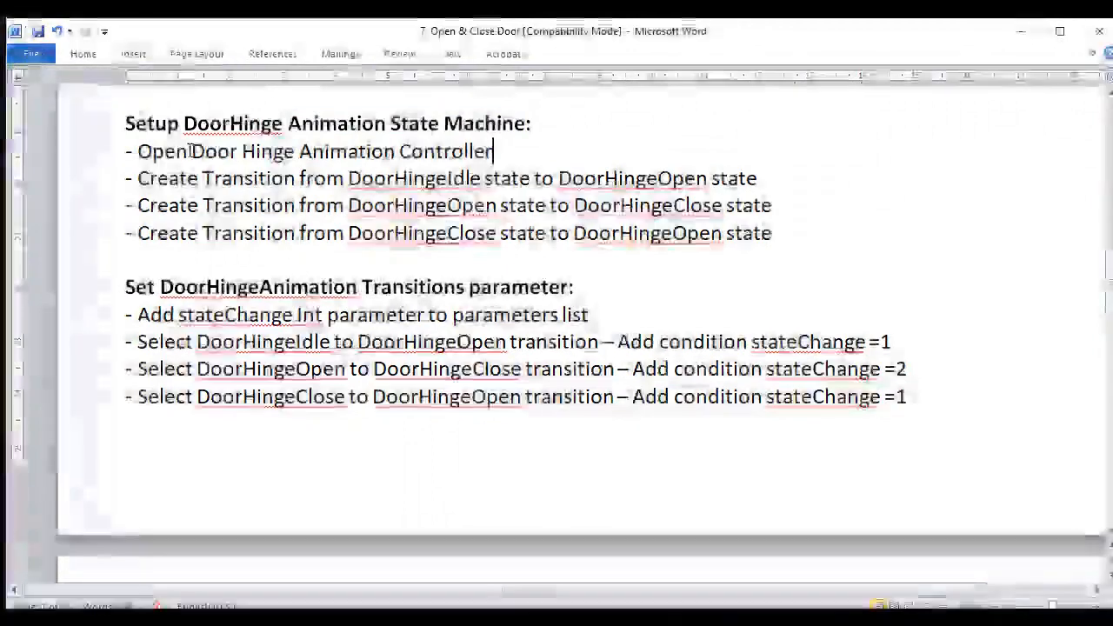
left_click_drag(191, 152, 296, 151)
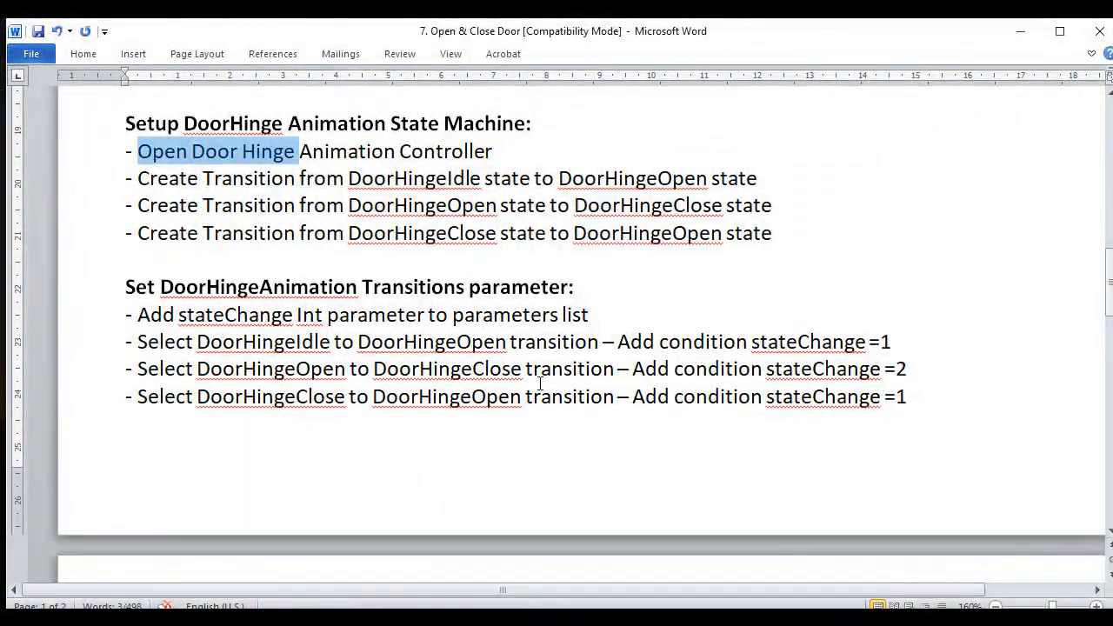
Step: Switch to Unity, open the DoorHinge animation controller from the Animations folder and float its Animator window over the editor
left_click(747, 619)
left_click(728, 171)
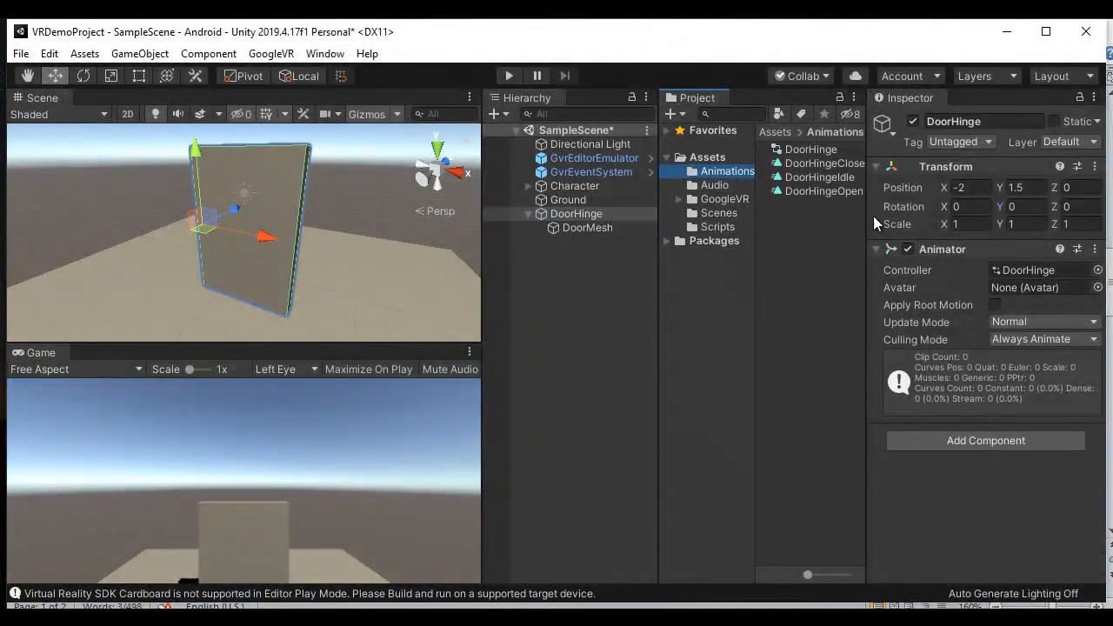
left_click(826, 149)
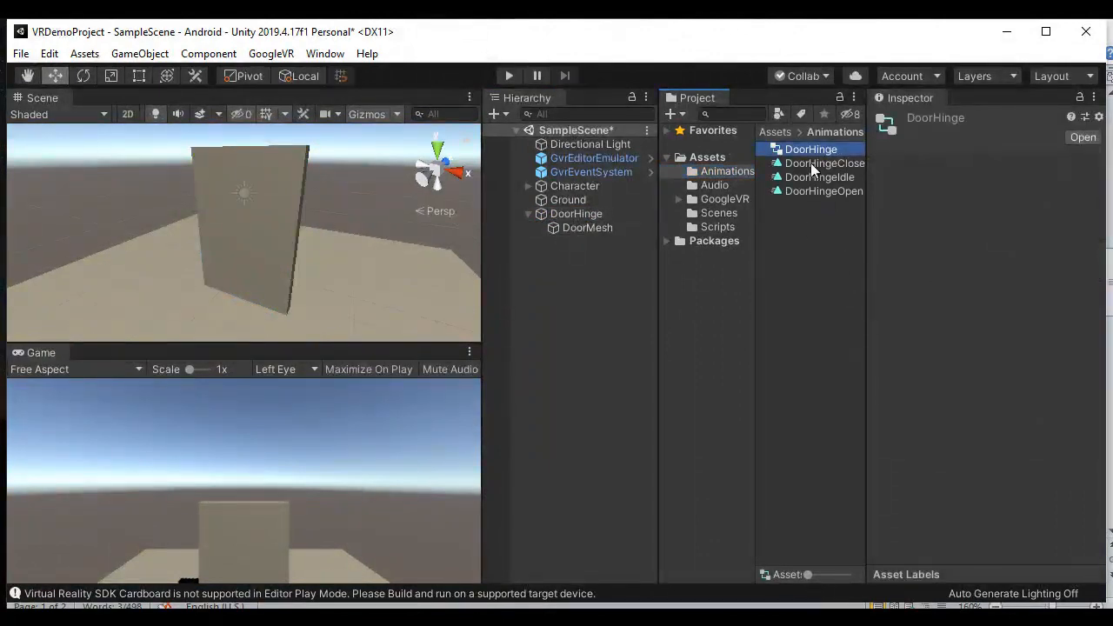
double_click(815, 149)
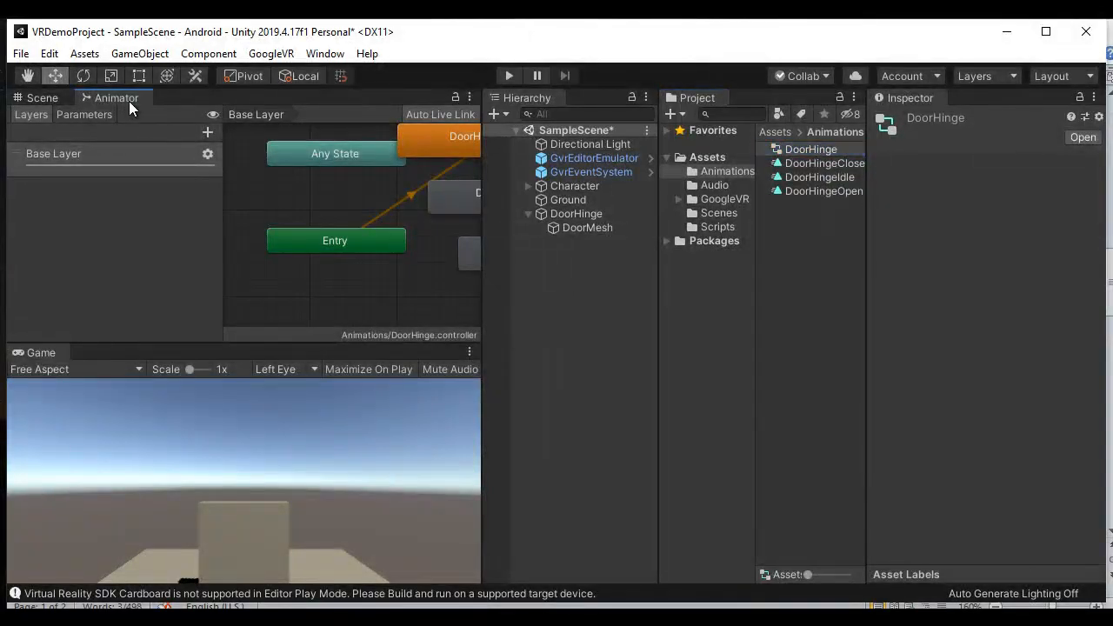
left_click_drag(129, 101, 808, 519)
left_click_drag(517, 124, 715, 146)
Step: Arrange the DoorHingeIdle, DoorHingeOpen and DoorHingeClose states in a vertical column below the Entry node
left_click_drag(806, 189, 655, 341)
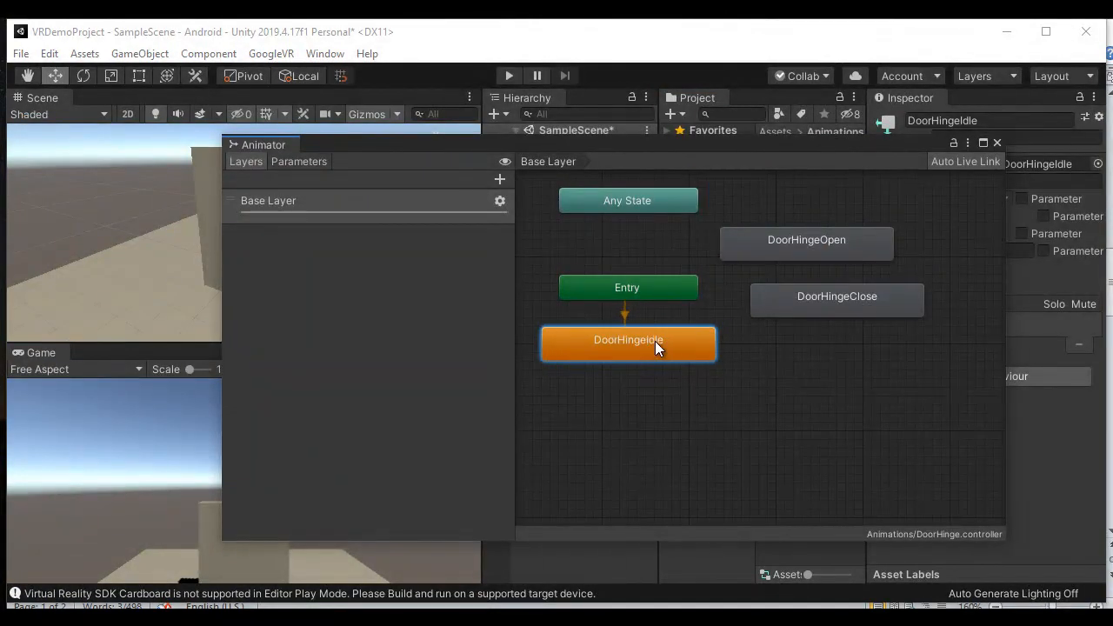
left_click_drag(835, 250, 666, 398)
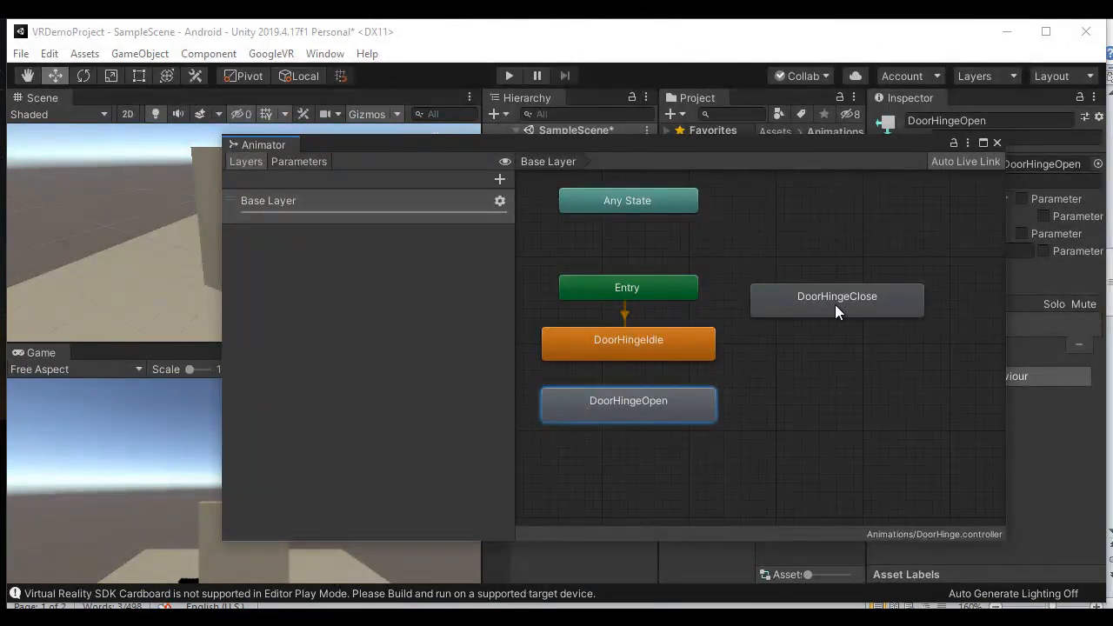
left_click_drag(835, 304, 633, 466)
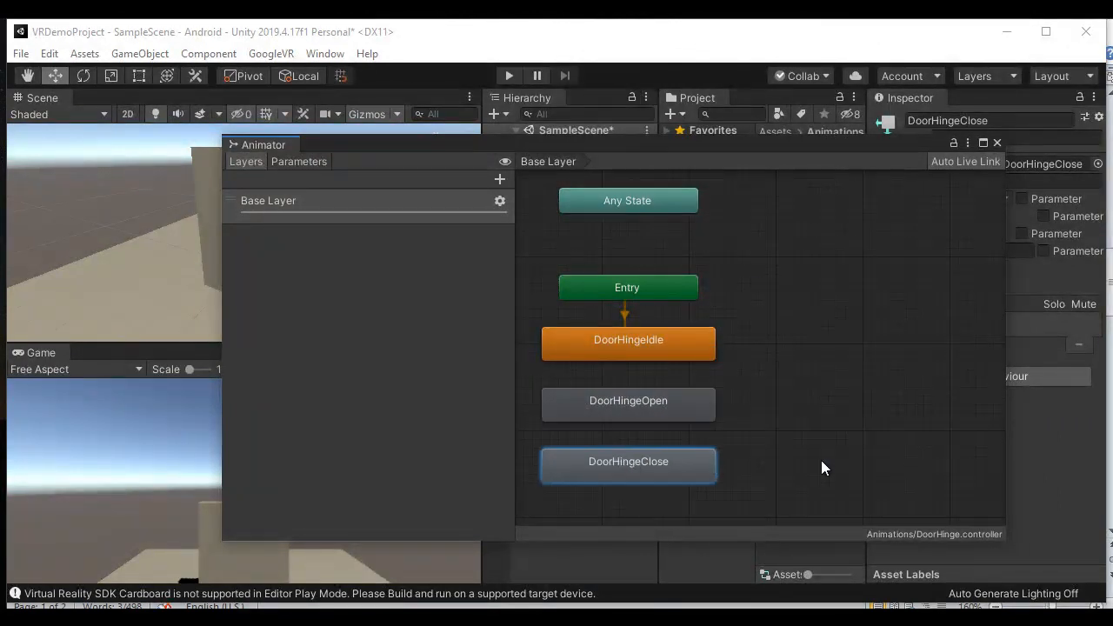
Step: Check the first transition instruction in the Word notes and create a transition from DoorHingeIdle to DoorHingeOpen in Unity's Animator
key("alt+Tab")
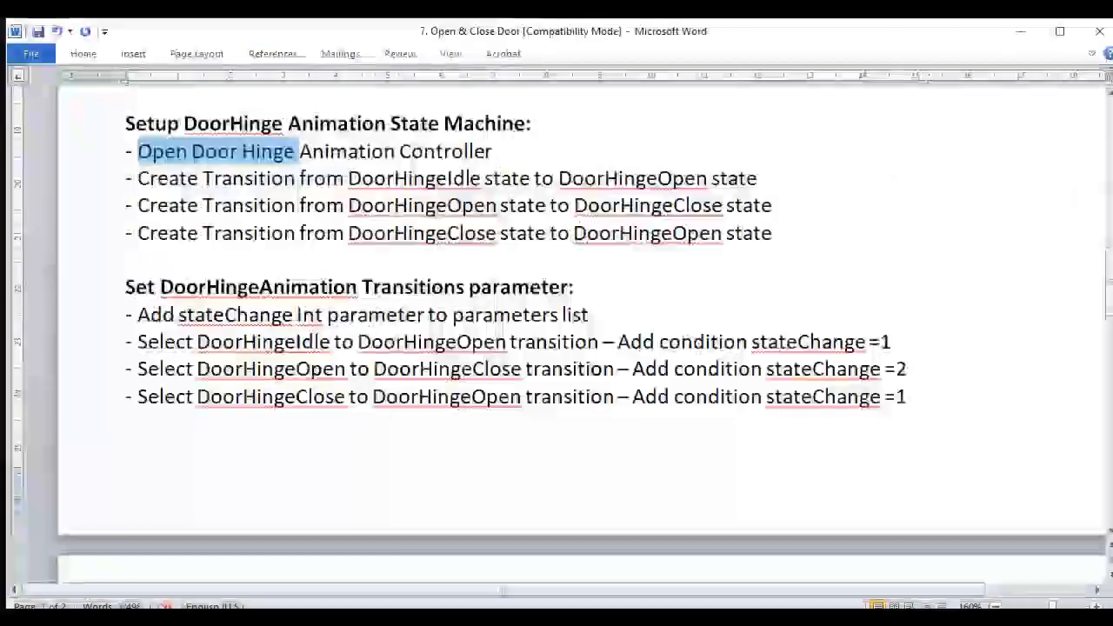
double_click(237, 178)
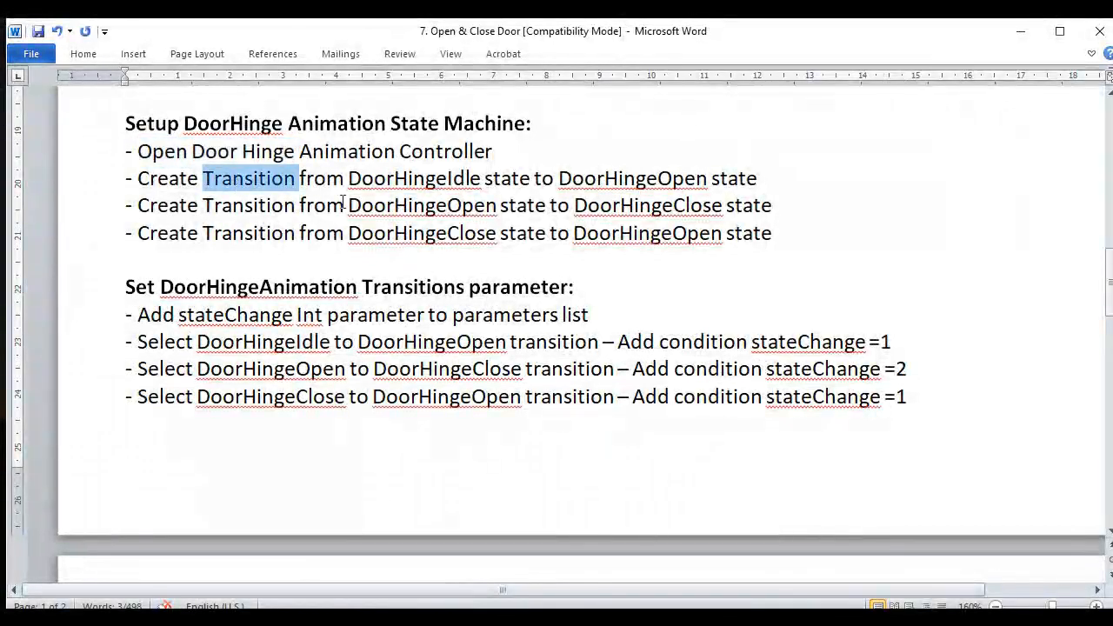
left_click_drag(350, 180, 483, 180)
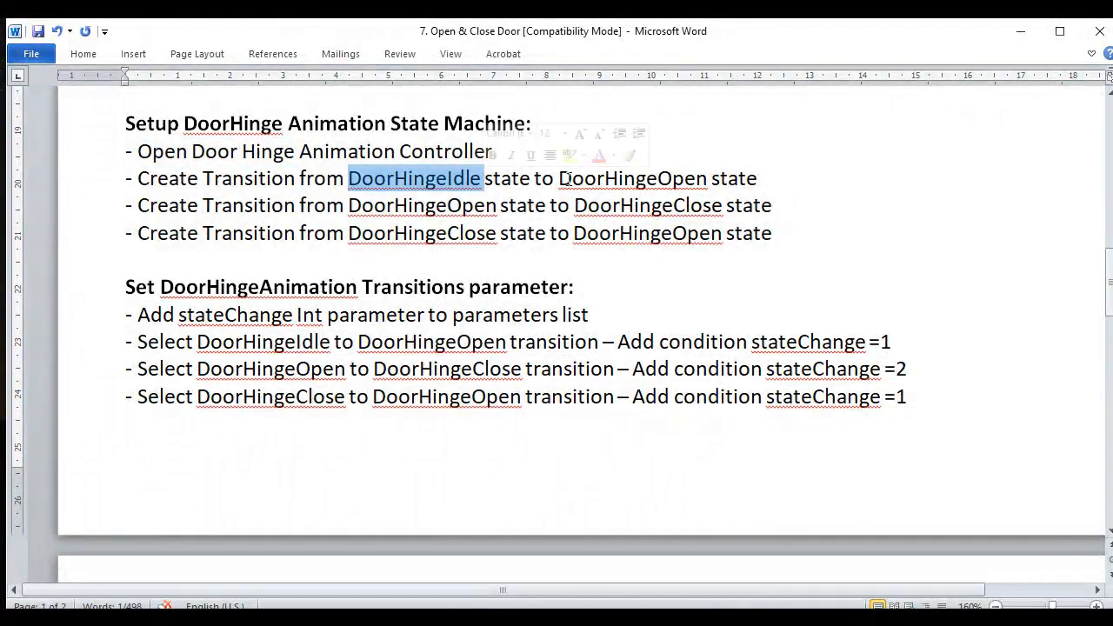
left_click_drag(559, 178, 700, 178)
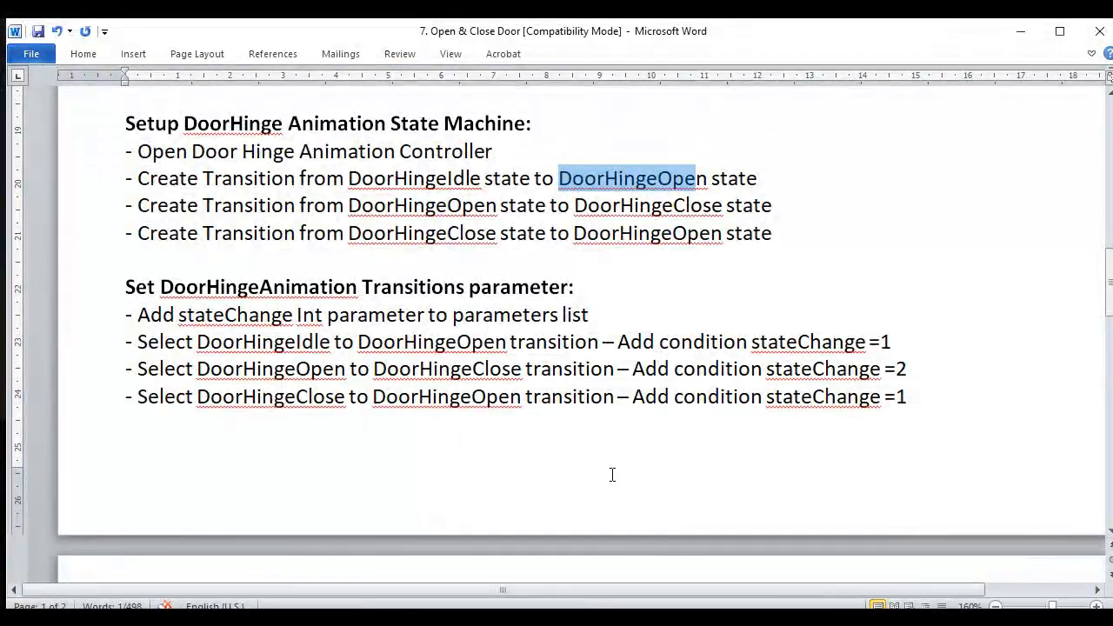
key("alt+Tab")
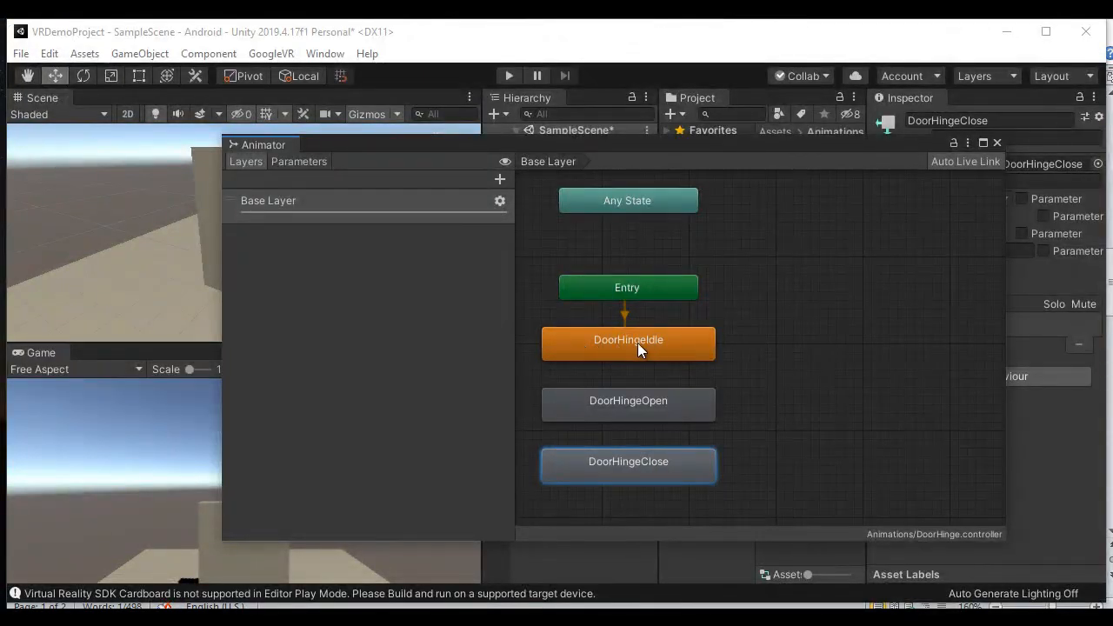
right_click(621, 340)
left_click(684, 350)
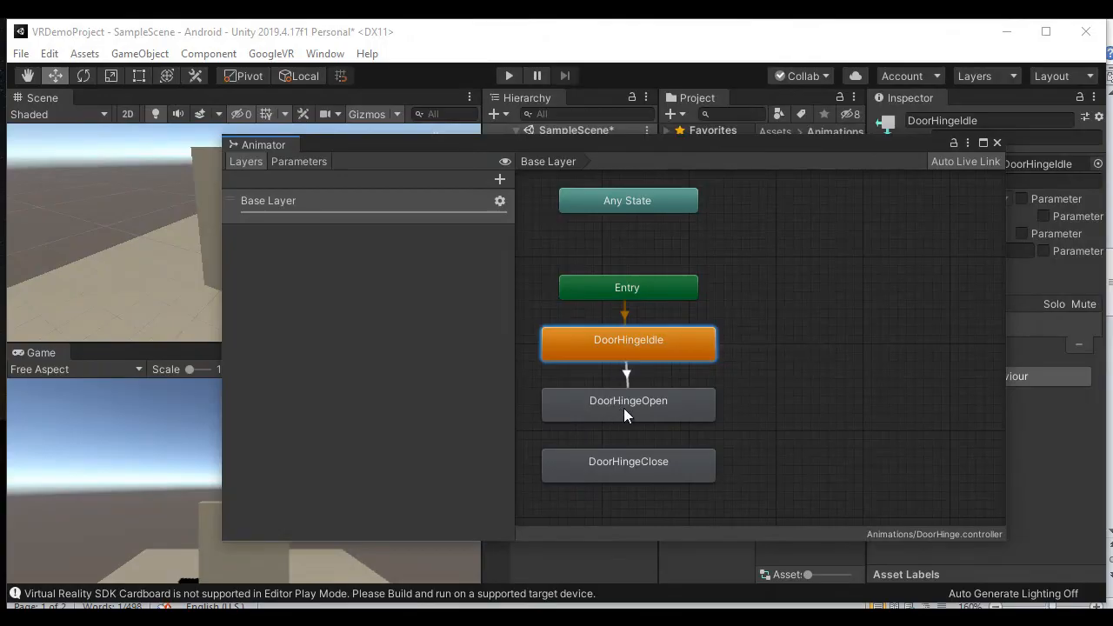
left_click(624, 408)
Step: Check the second transition instruction in the Word notes and create a transition from DoorHingeOpen to DoorHingeClose in Unity's Animator
key("alt+Tab")
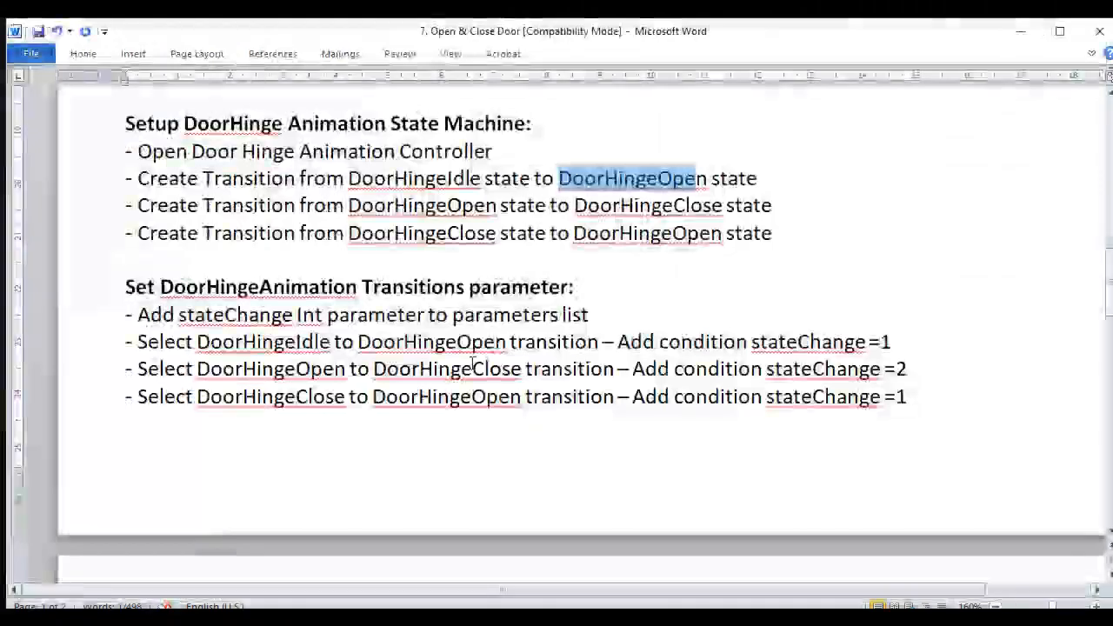
left_click_drag(349, 205, 495, 205)
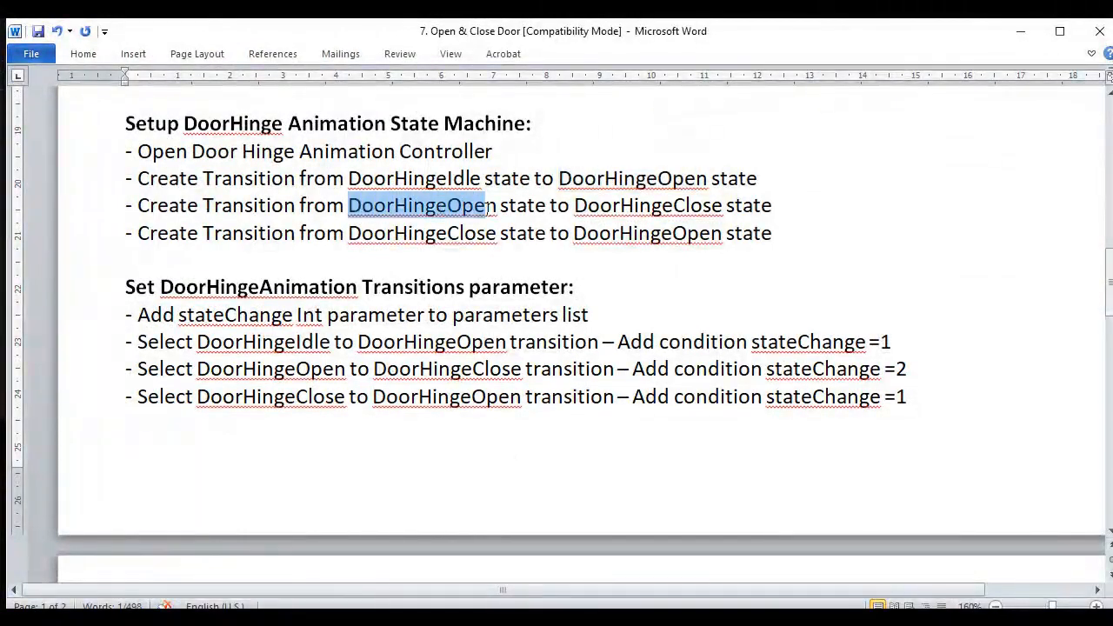
left_click_drag(587, 205, 722, 205)
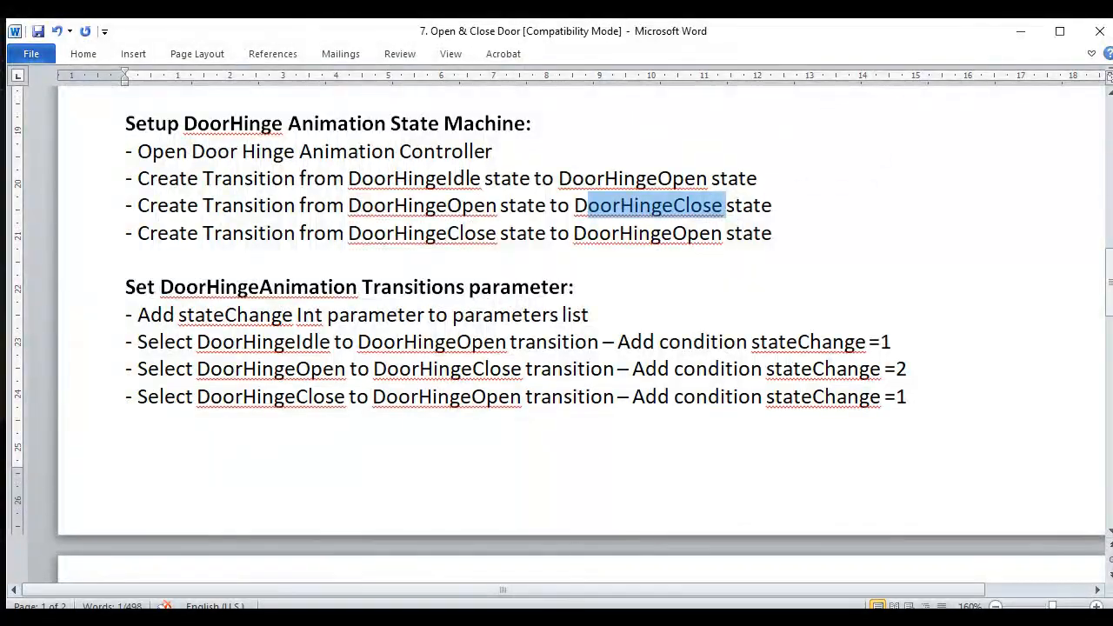
key("alt+Tab")
left_click(624, 406)
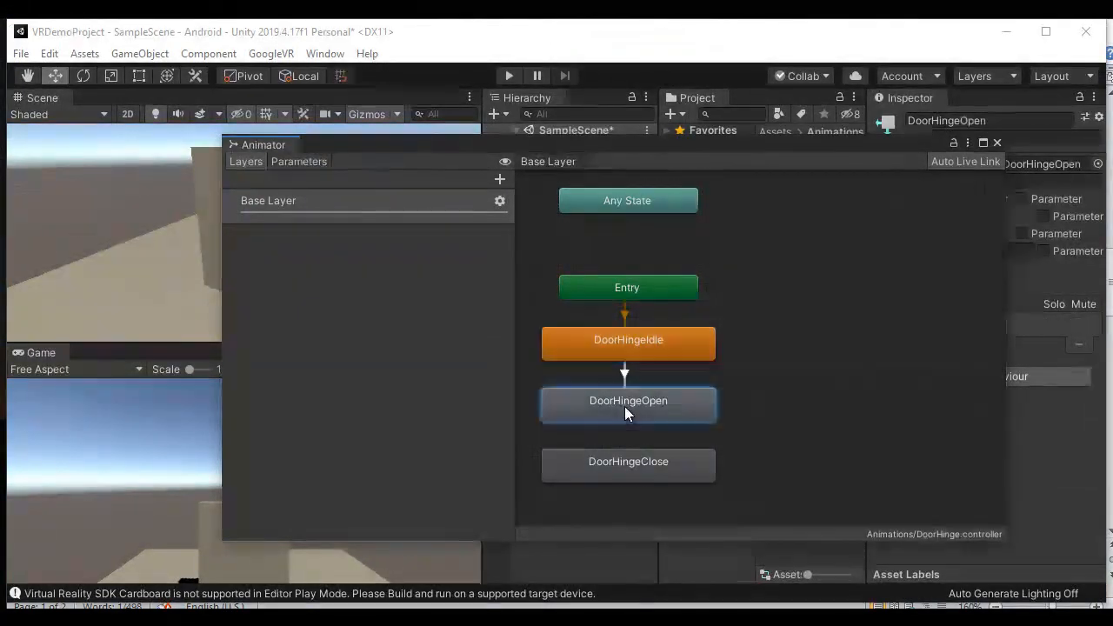
right_click(624, 406)
left_click(669, 419)
left_click(624, 470)
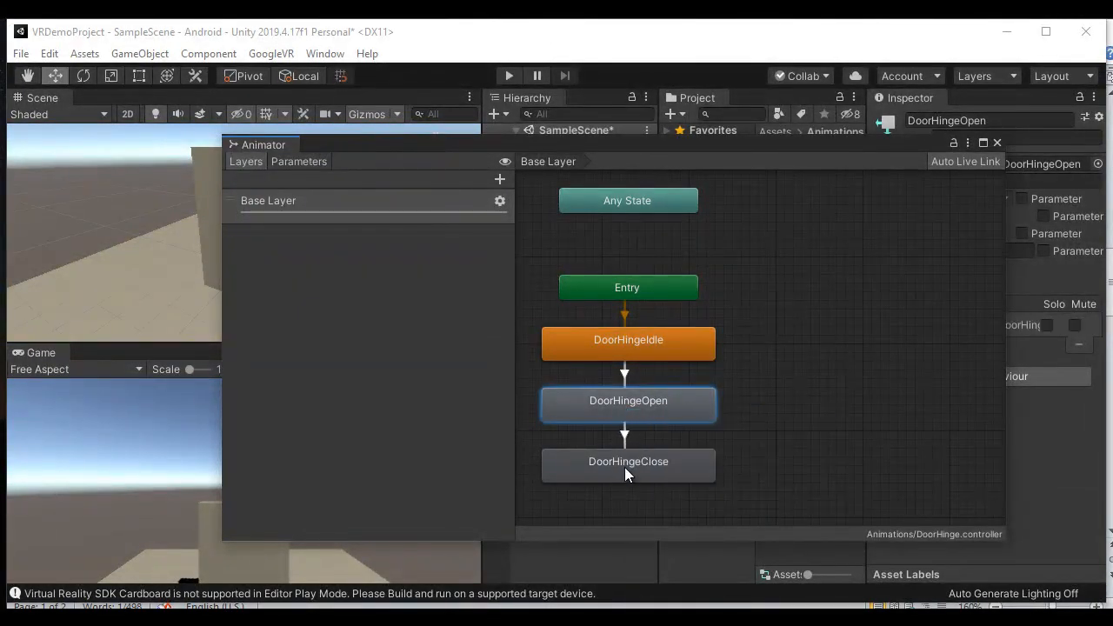
Step: Check the third transition instruction in the Word notes and create a transition from DoorHingeClose back to DoorHingeOpen in Unity's Animator
key("alt+Tab")
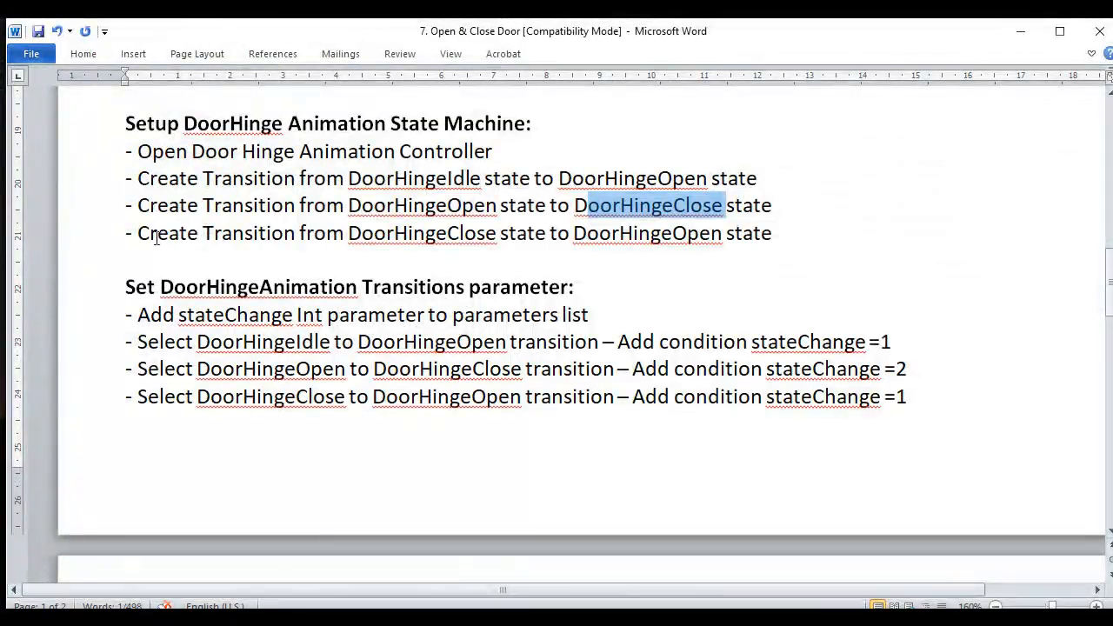
left_click_drag(348, 233, 489, 235)
left_click_drag(574, 233, 722, 235)
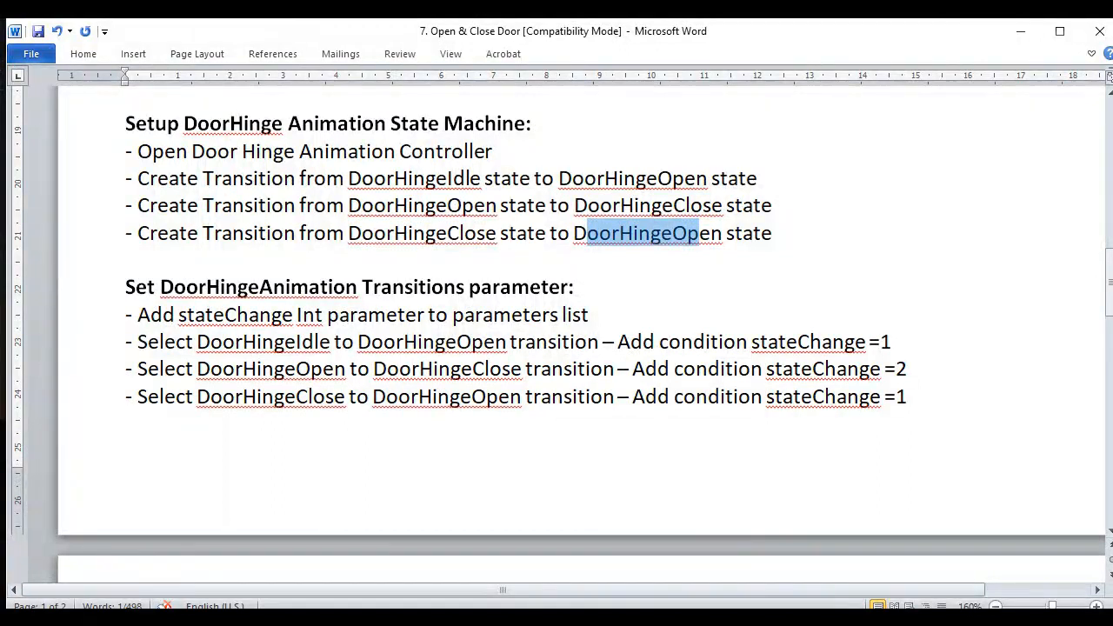
key("alt+Tab")
right_click(660, 468)
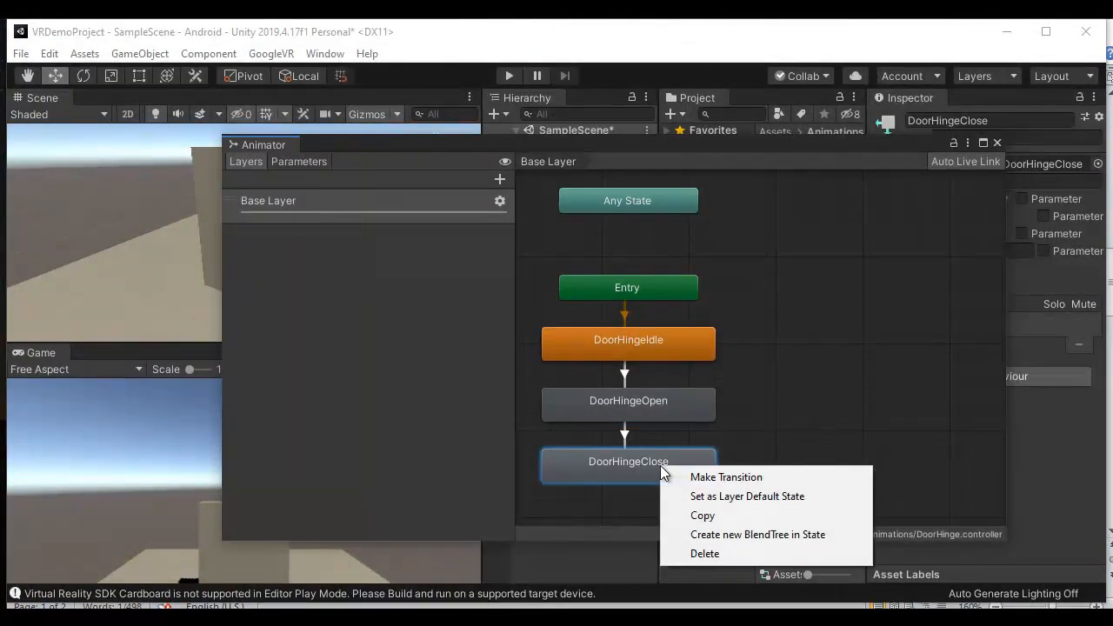
left_click(726, 477)
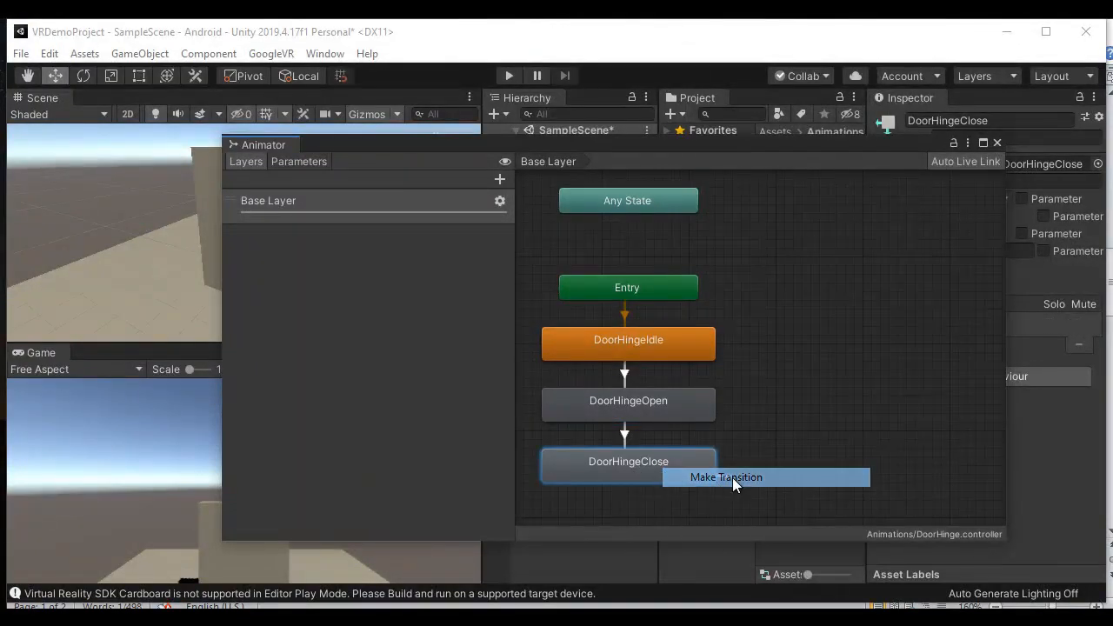
left_click(674, 416)
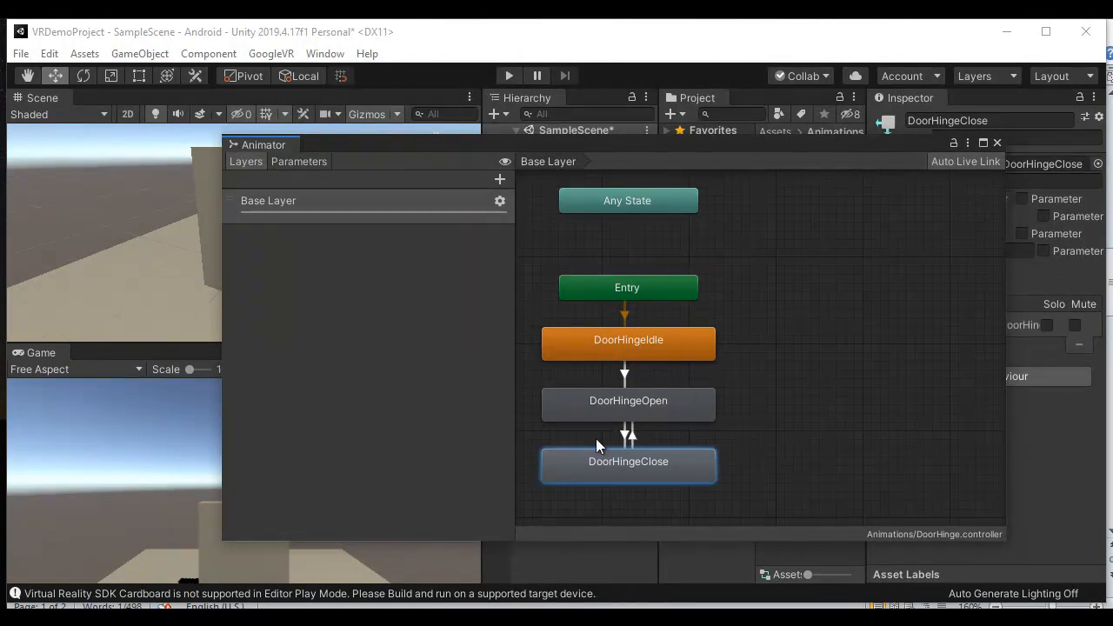
Step: Read the transition parameter section in the Word notes and add an Int parameter named stateChange to the DoorHinge controller in Unity
left_click(374, 619)
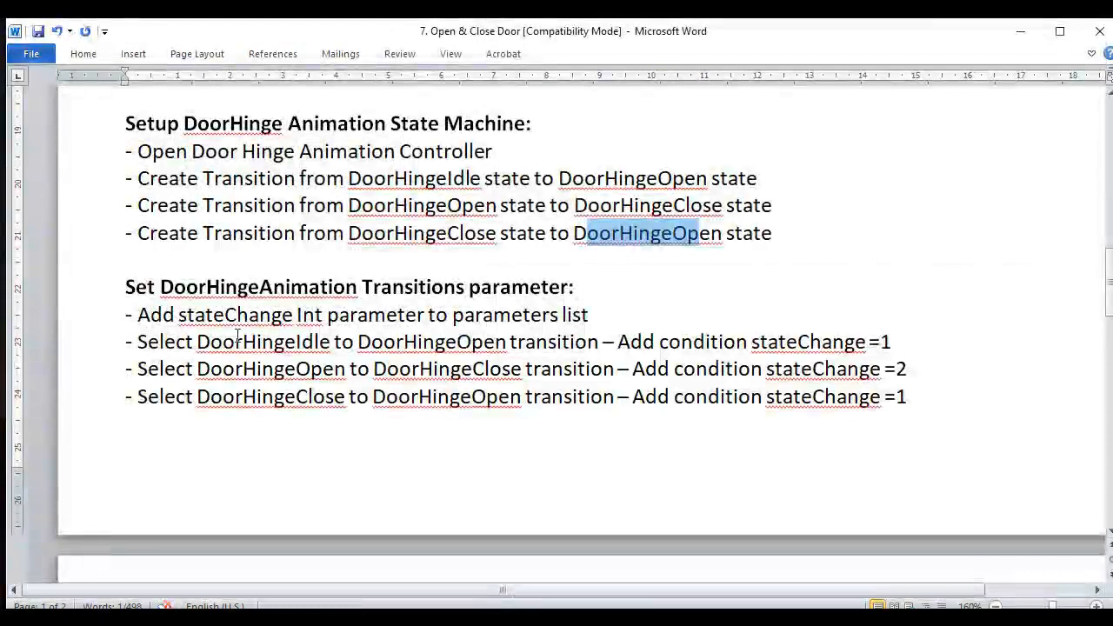
left_click(160, 286)
left_click_drag(160, 287, 569, 287)
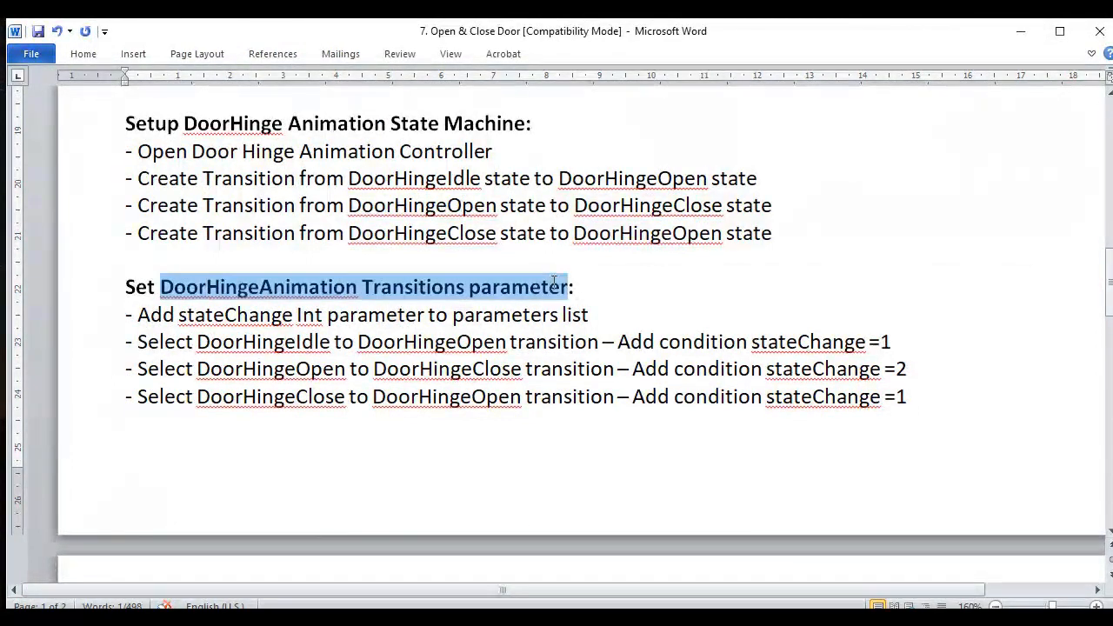
left_click(574, 287)
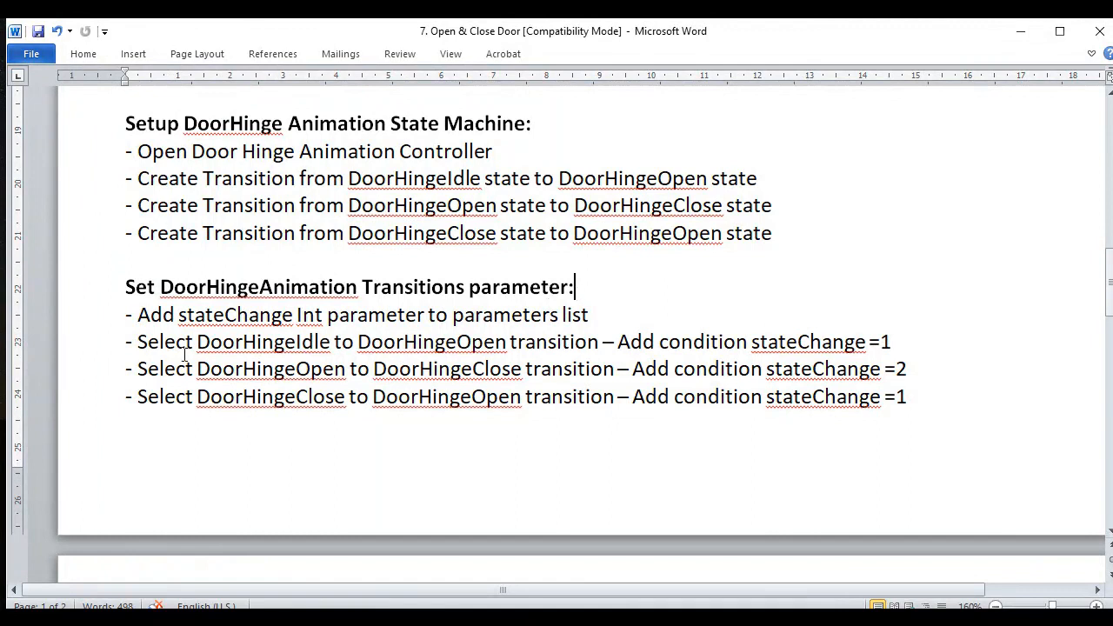
double_click(246, 318)
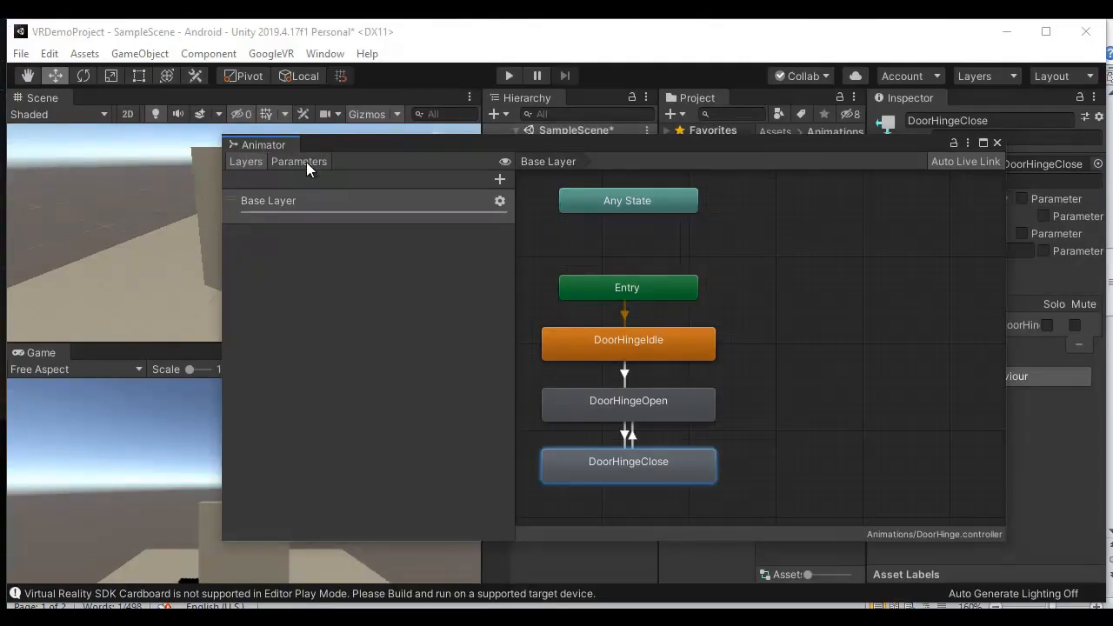
left_click(304, 162)
left_click(494, 179)
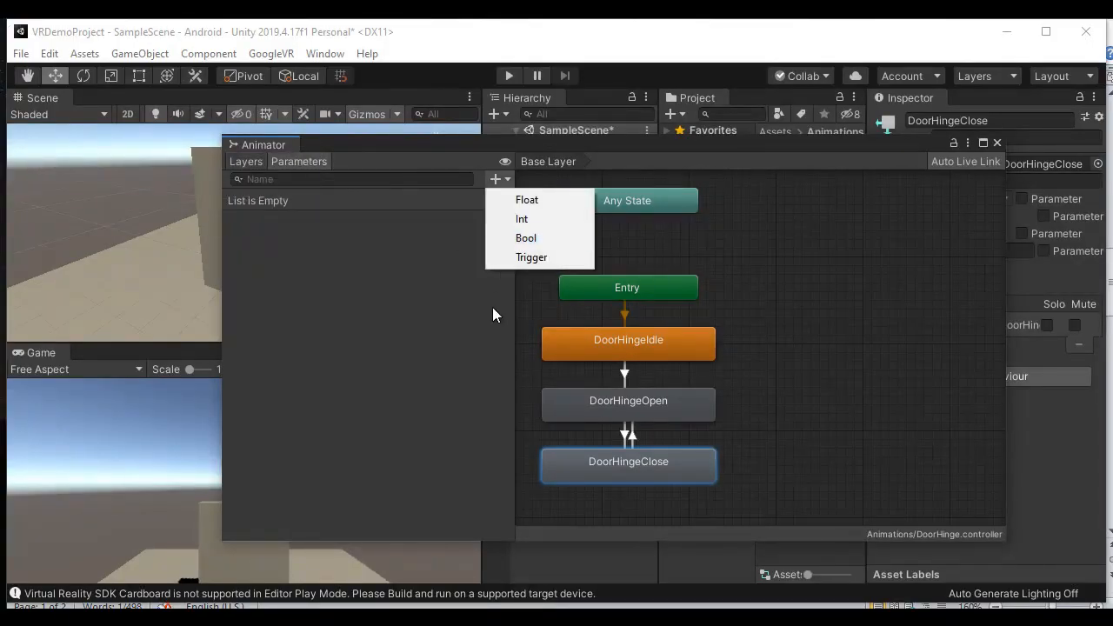
left_click(526, 220)
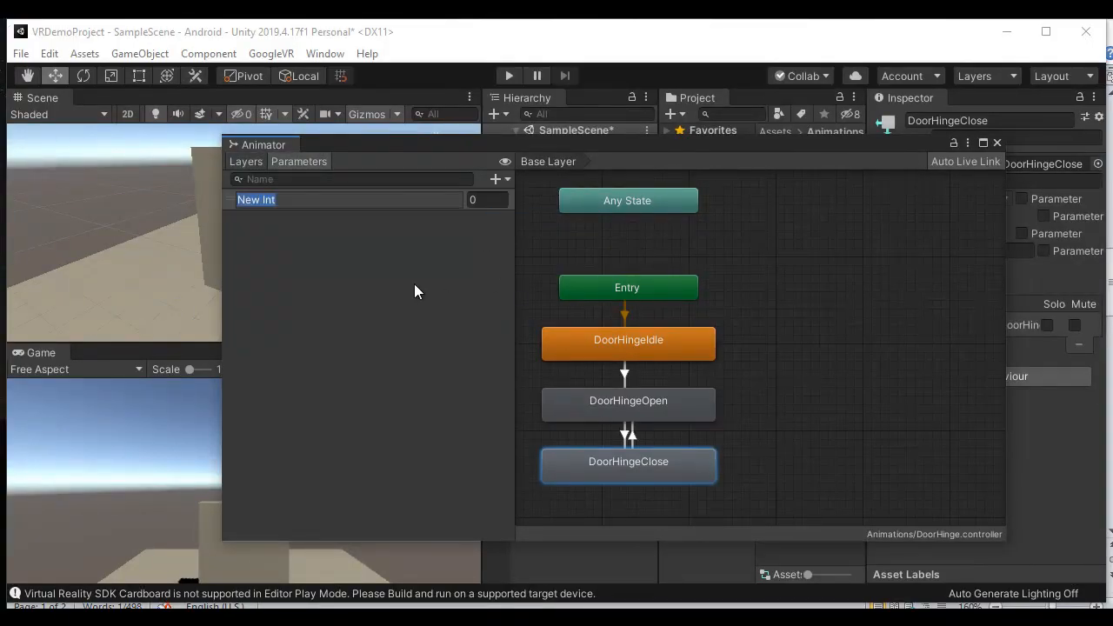
type("stateChange")
key("Return")
left_click(488, 202)
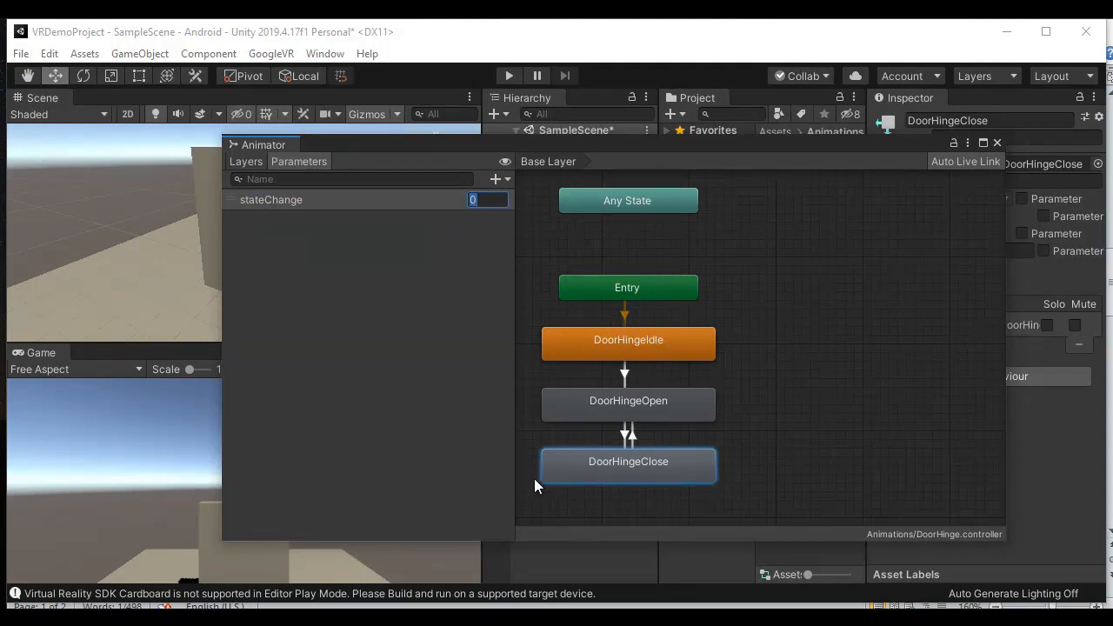
Step: Check the Word notes for the stateChange condition of the DoorHingeIdle to DoorHingeOpen transition and return to Unity
key("alt+Tab")
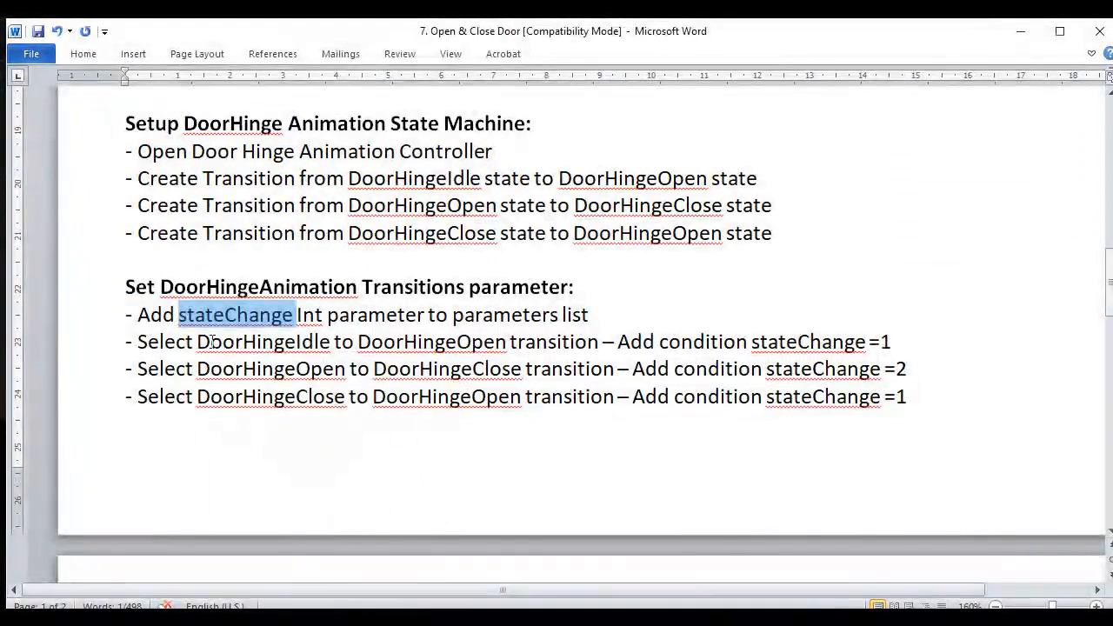
left_click_drag(198, 340, 599, 341)
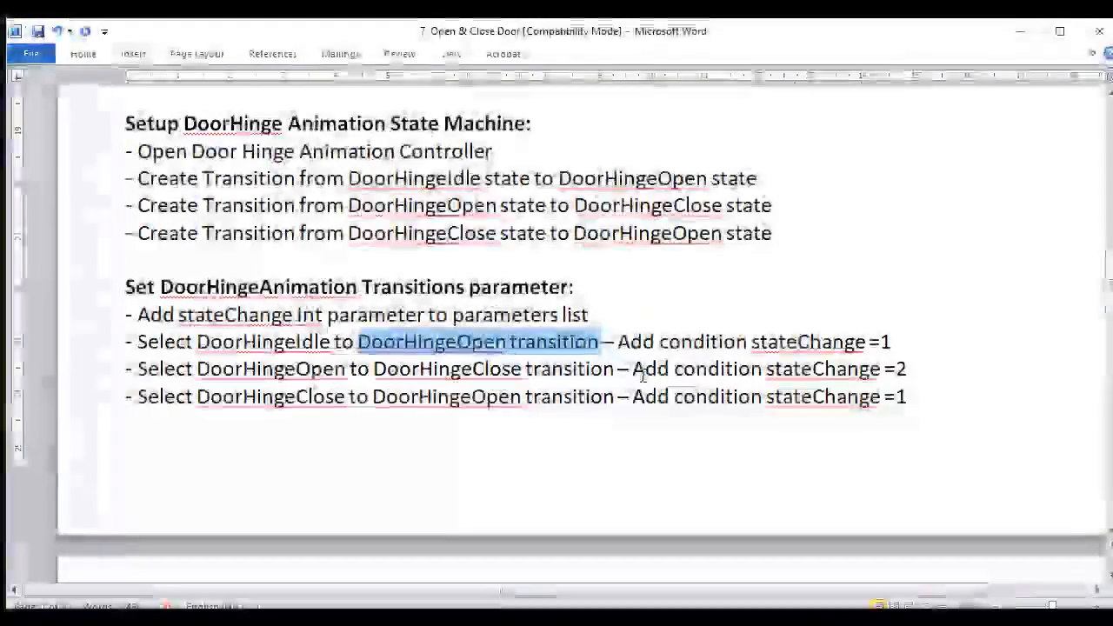
left_click_drag(753, 342, 866, 342)
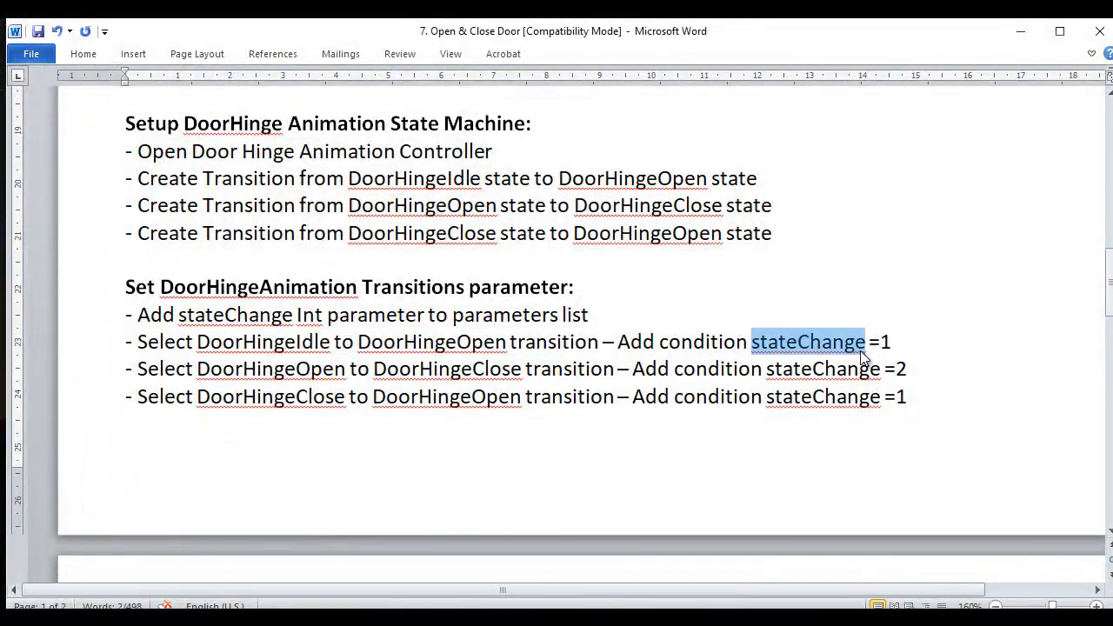
left_click(895, 341)
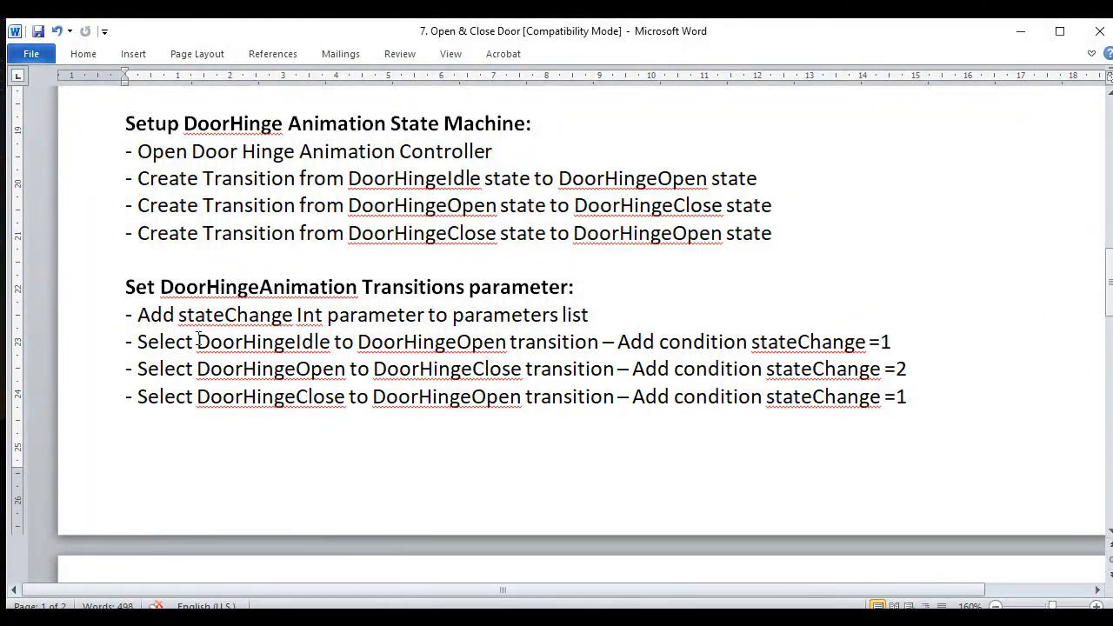
left_click_drag(198, 342, 507, 342)
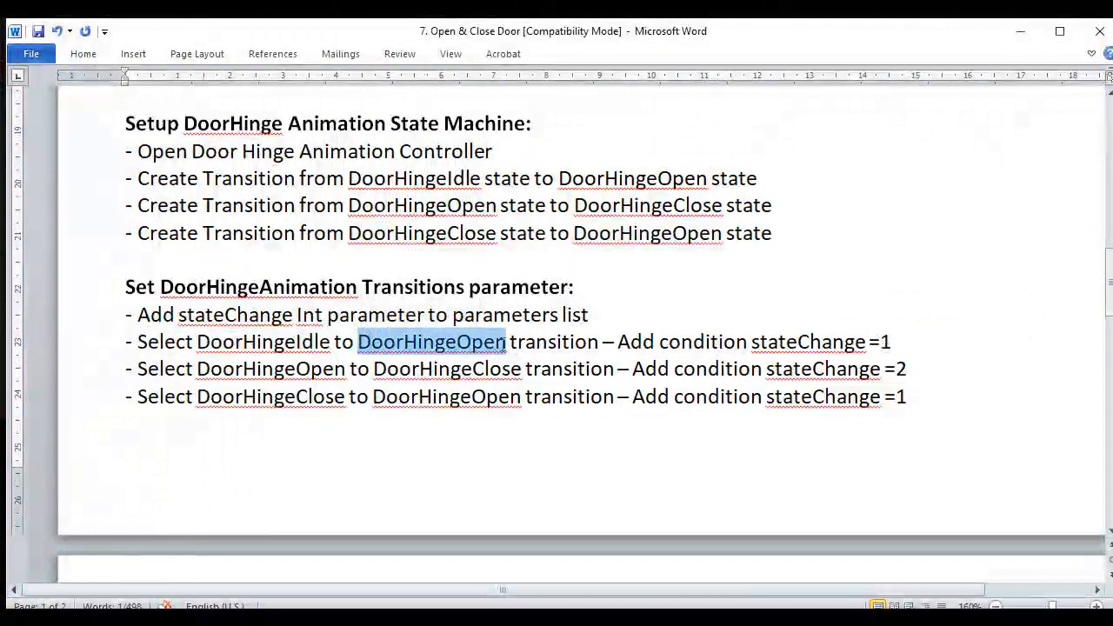
left_click(556, 618)
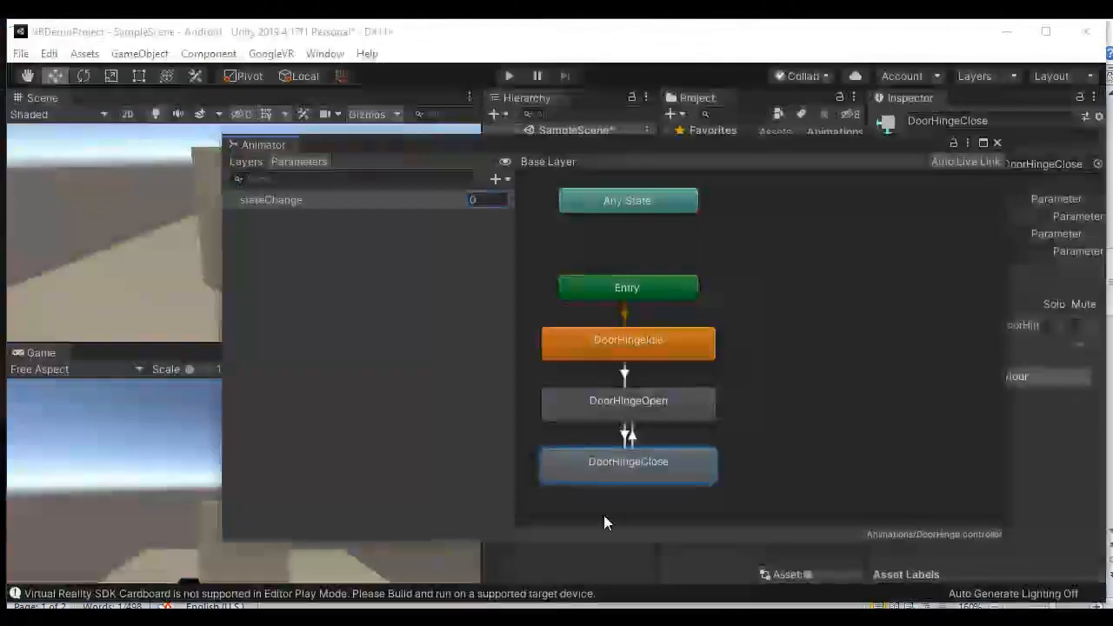
Step: Add the condition stateChange Equals 1 to the DoorHingeIdle to DoorHingeOpen transition, moving the Animator window clear of the transition's settings
left_click(625, 372)
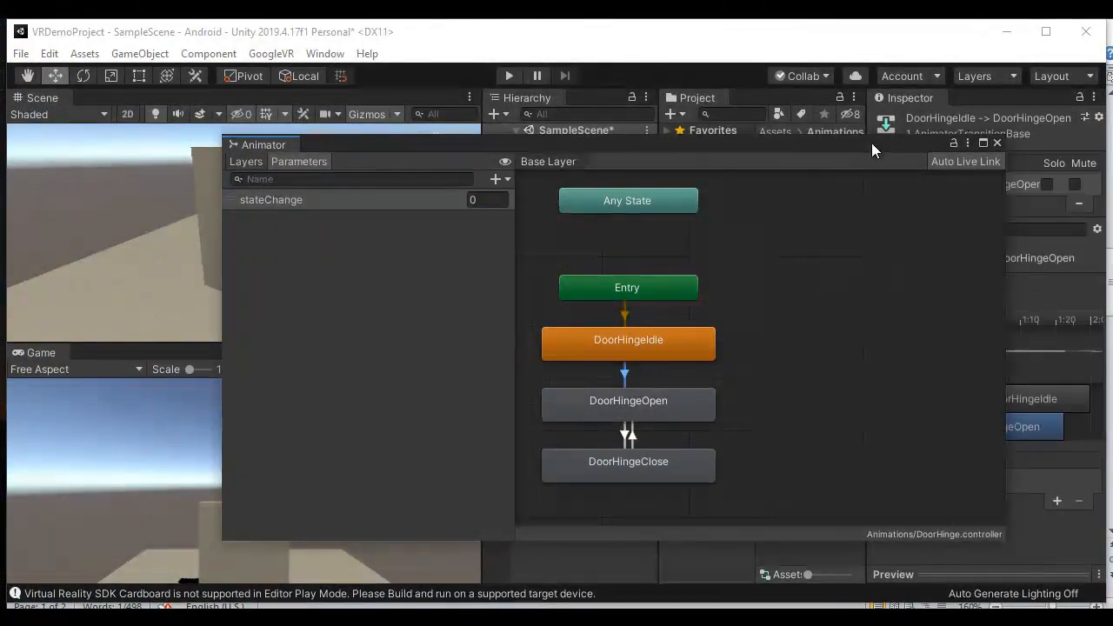
left_click_drag(872, 144, 700, 152)
left_click(1056, 500)
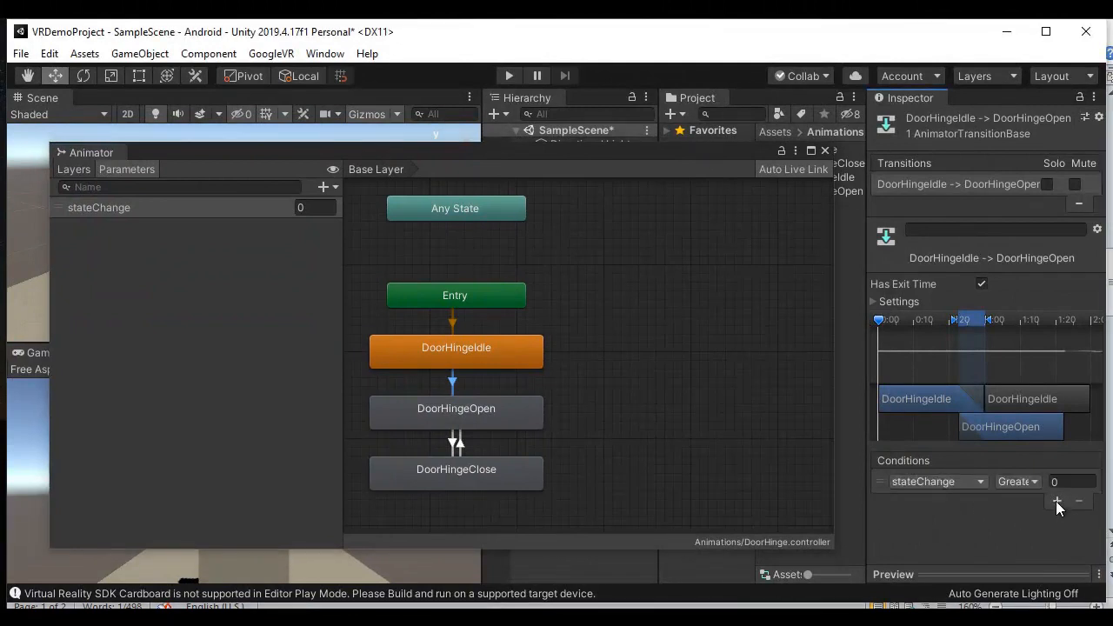
left_click(1020, 483)
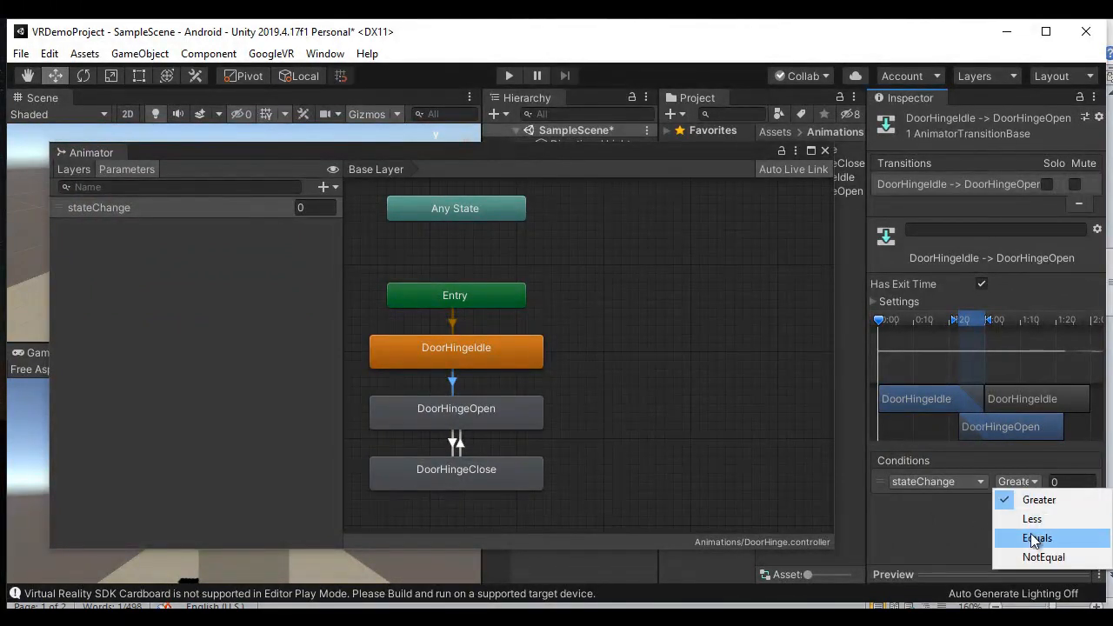
left_click(1034, 536)
left_click(1055, 484)
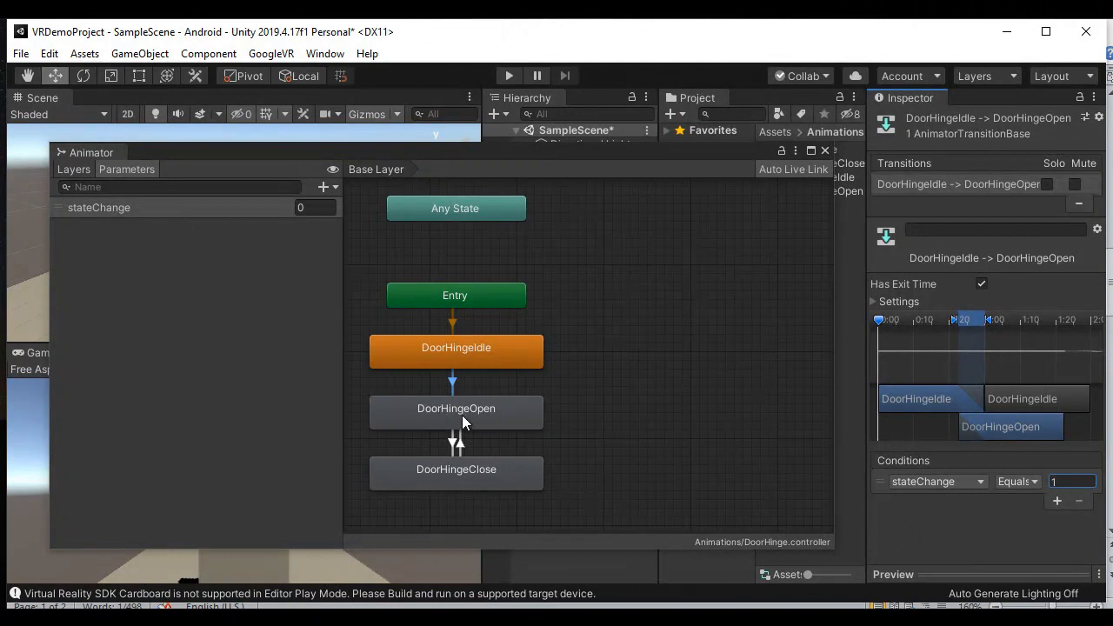
Step: Check the second transition condition in the Word notes and add stateChange Equals 2 to the DoorHingeOpen to DoorHingeClose transition in Unity
left_click(497, 605)
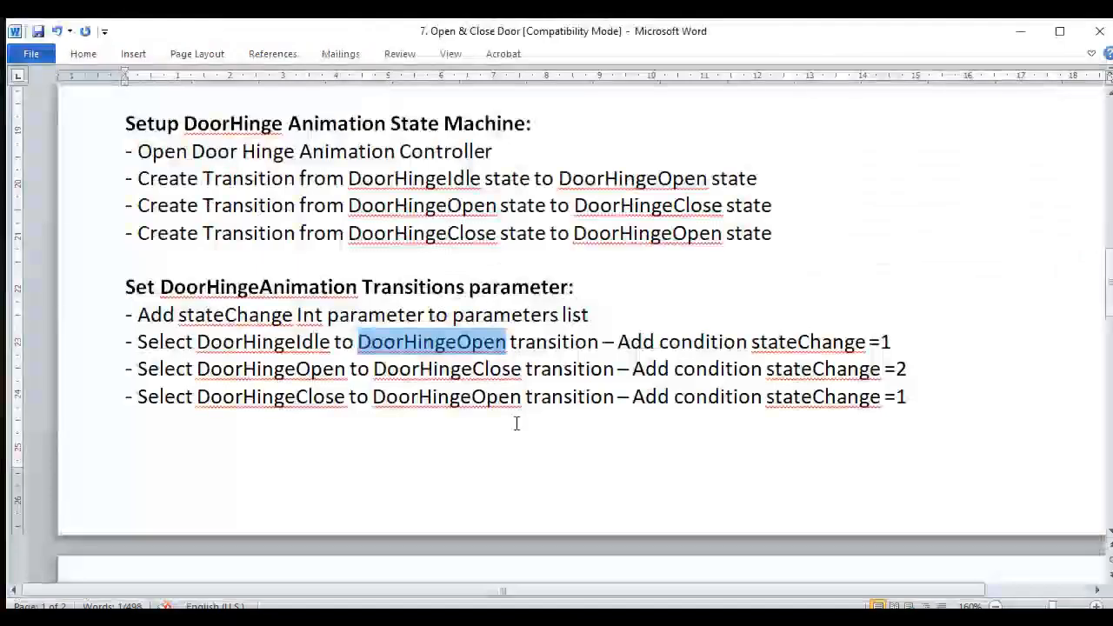
left_click_drag(198, 369, 518, 369)
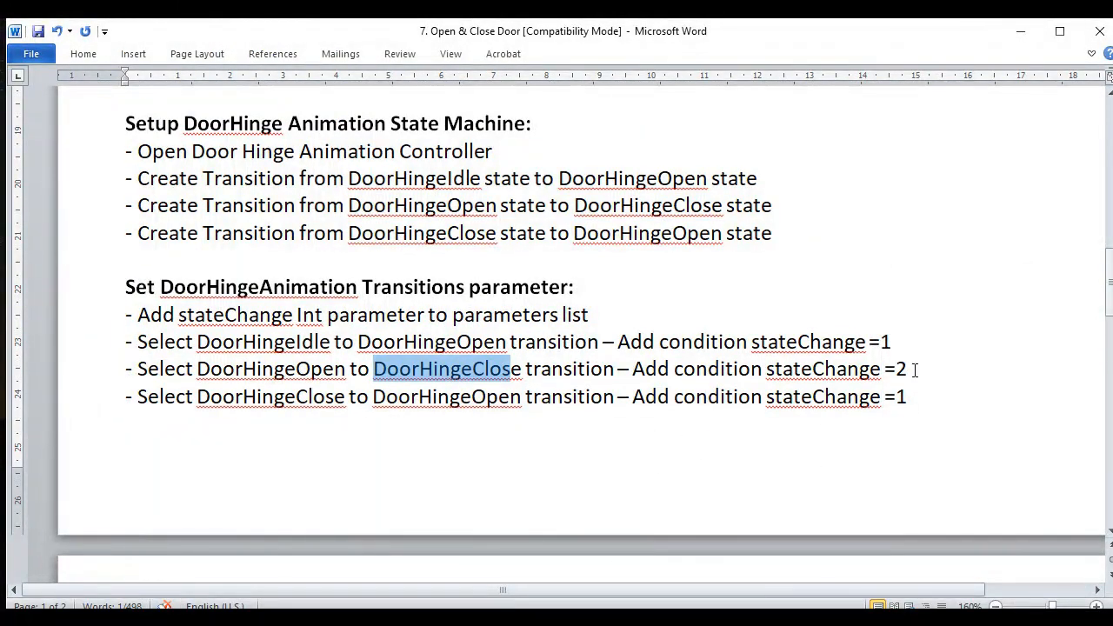
left_click(618, 617)
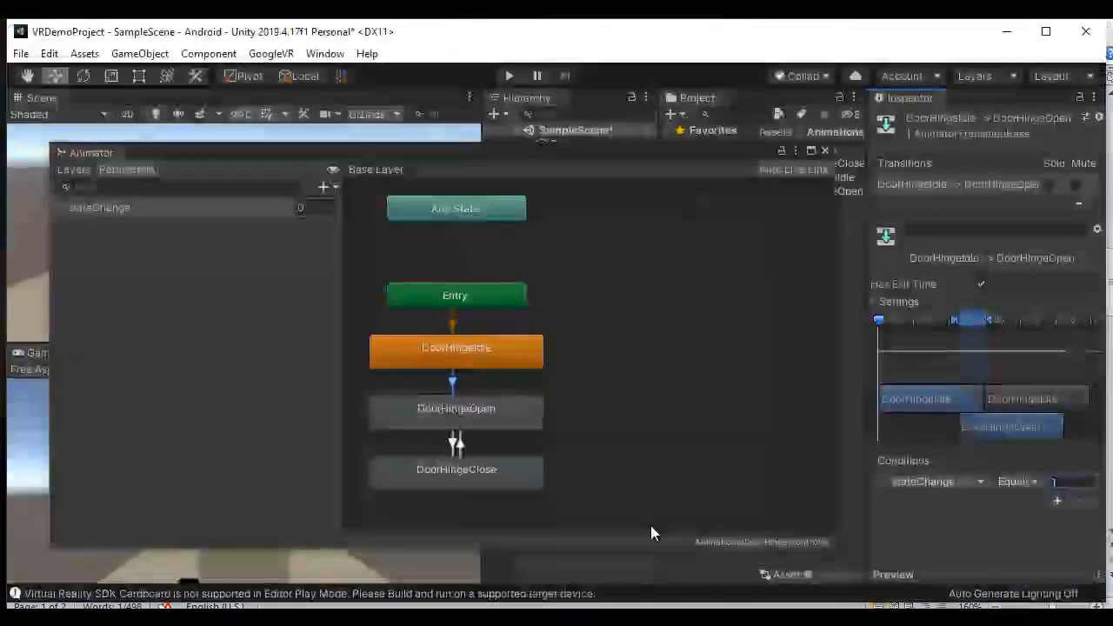
left_click(452, 445)
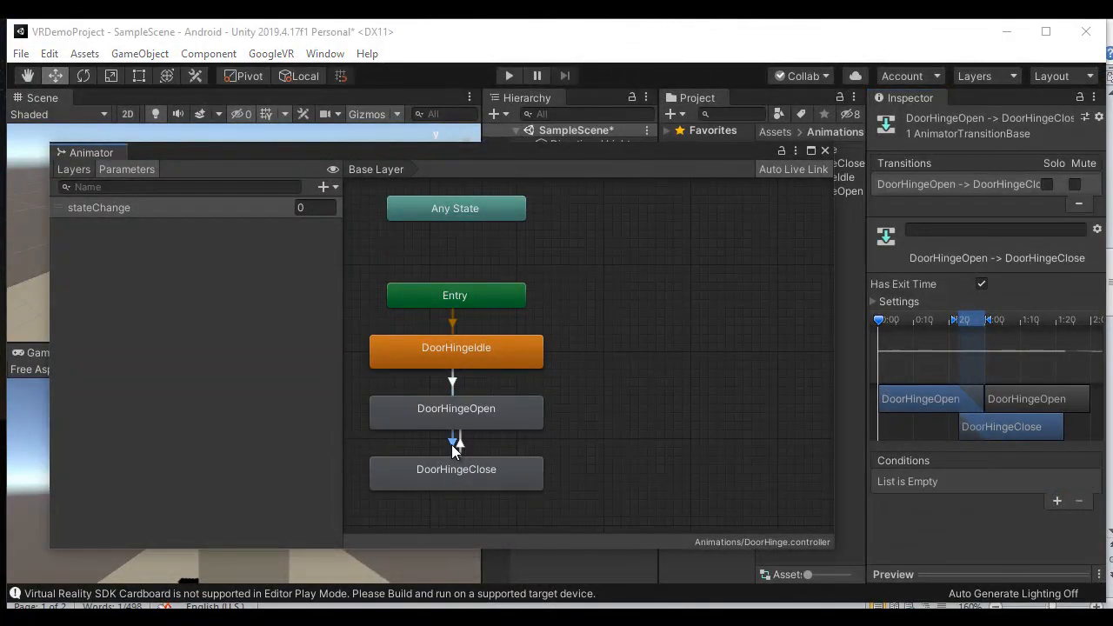
left_click(1057, 501)
left_click(1033, 482)
left_click(1032, 538)
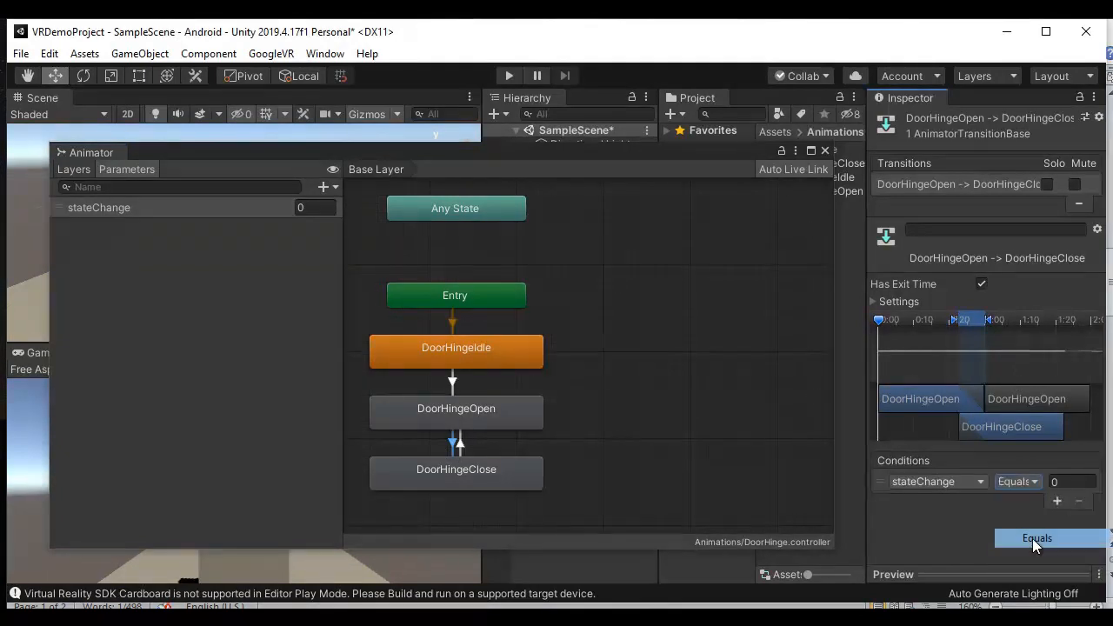
left_click(1063, 484)
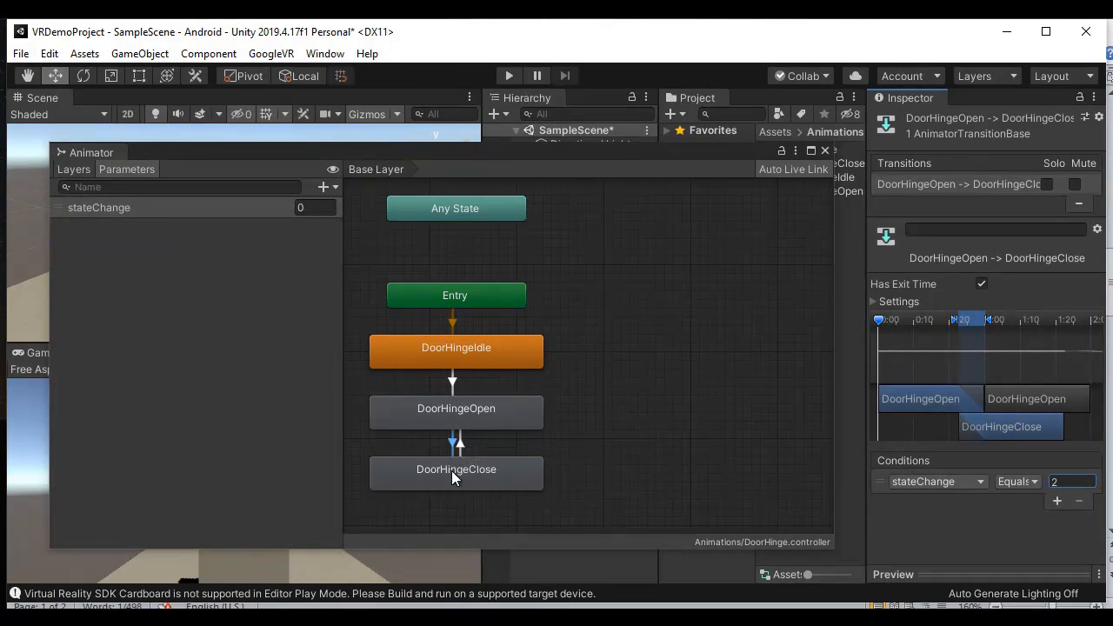
Step: Check the third transition condition in the Word notes and add stateChange Equals 1 to the DoorHingeClose to DoorHingeOpen transition in Unity
key("alt+Tab")
left_click_drag(196, 397, 616, 400)
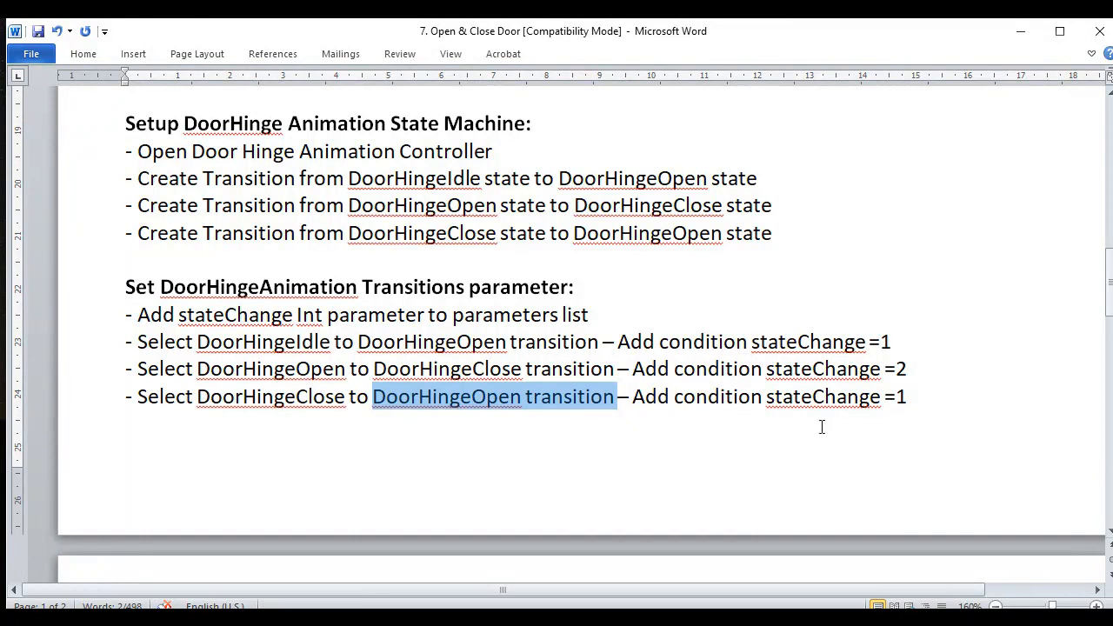
key("alt+Tab")
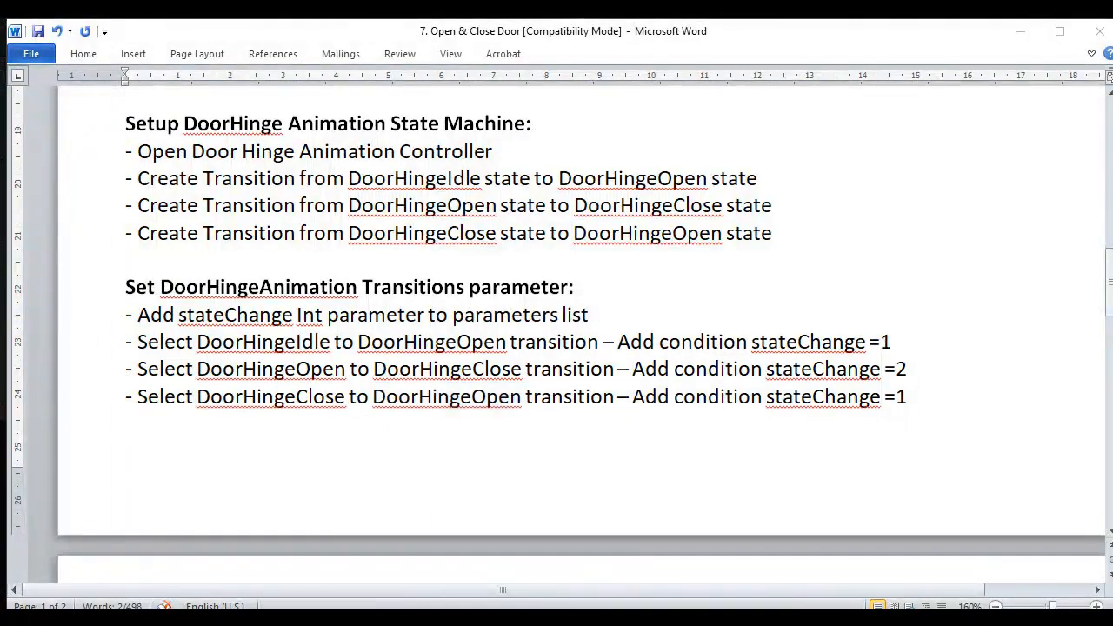
left_click(461, 446)
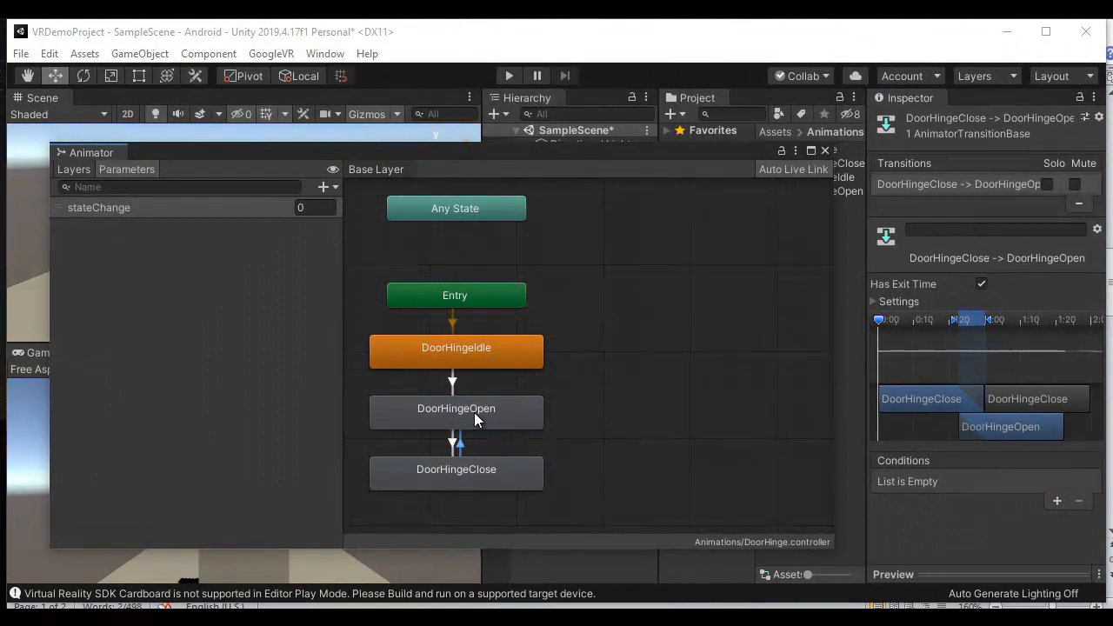
left_click(1057, 501)
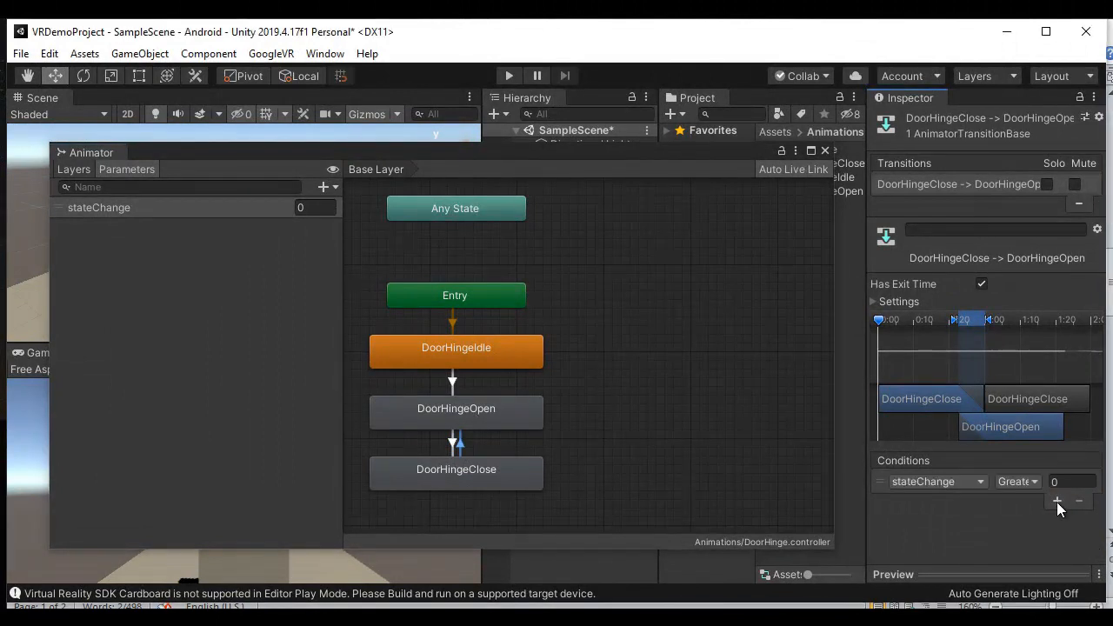
left_click(1017, 481)
left_click(1033, 533)
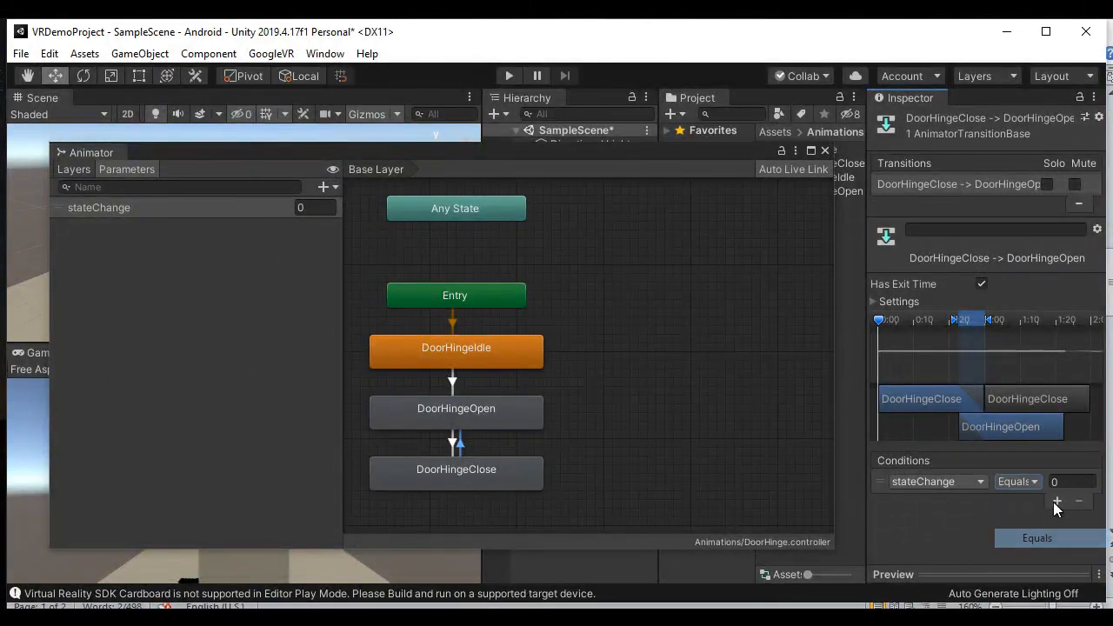
left_click(1062, 482)
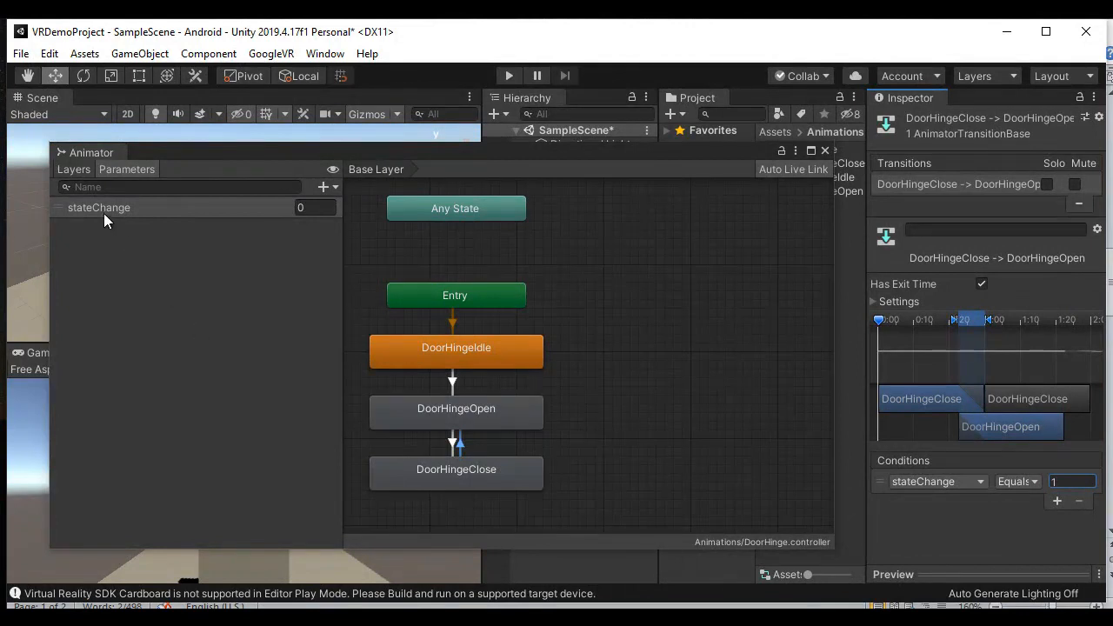
Step: Read the section on disabling Loop Time for the DoorHinge animation clips in the Word notes and return to Unity
key("alt+Tab")
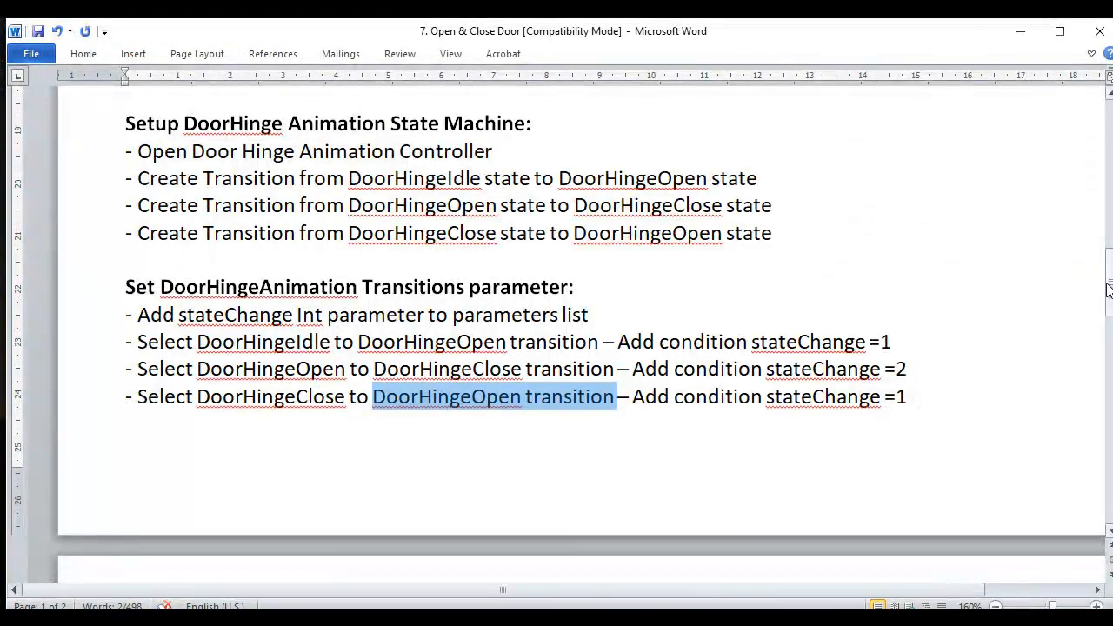
left_click_drag(1109, 289, 1109, 350)
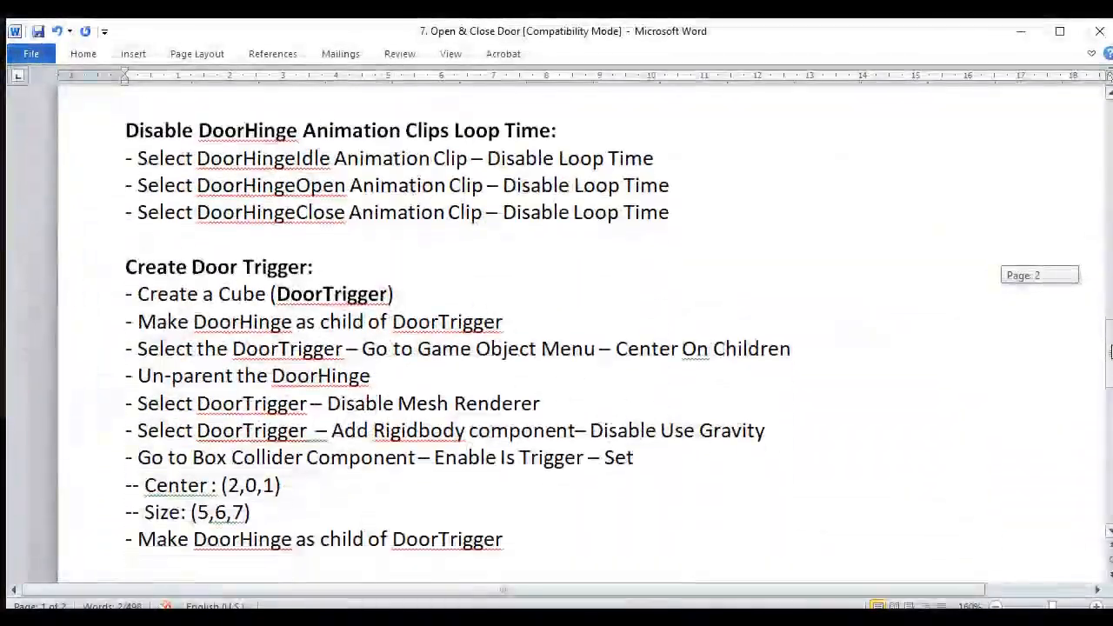
left_click_drag(199, 131, 565, 131)
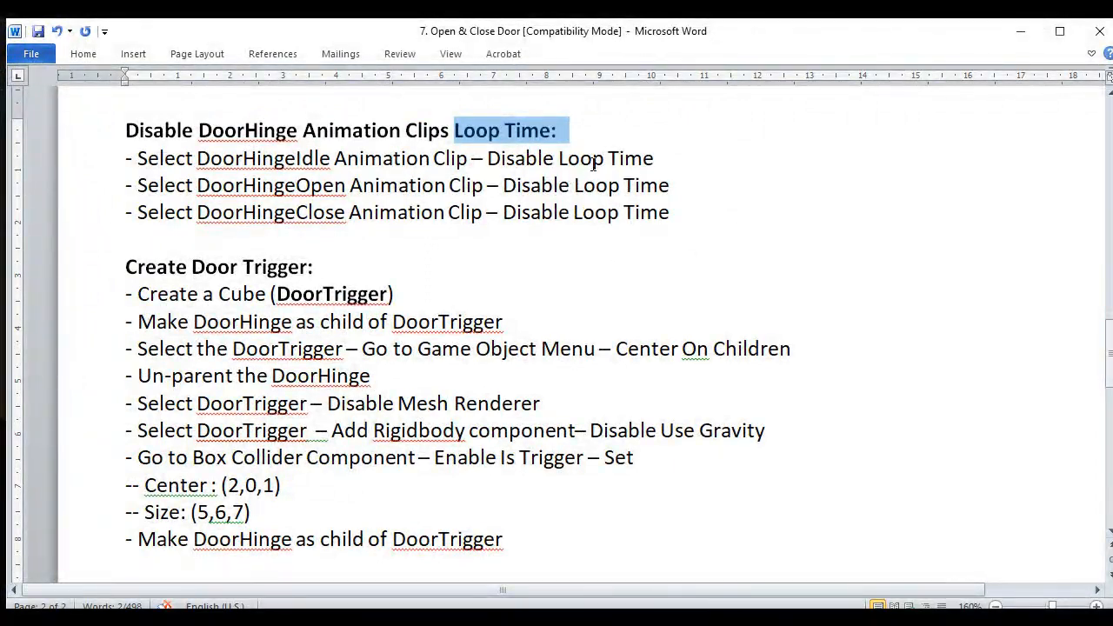
left_click(285, 158)
left_click(310, 186)
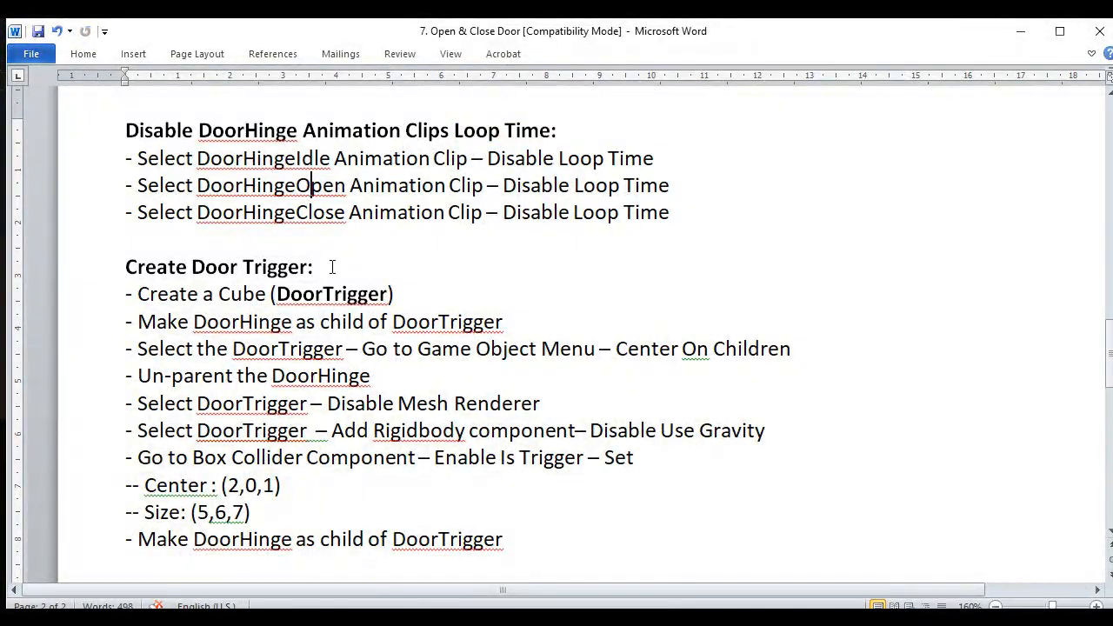
key("Down")
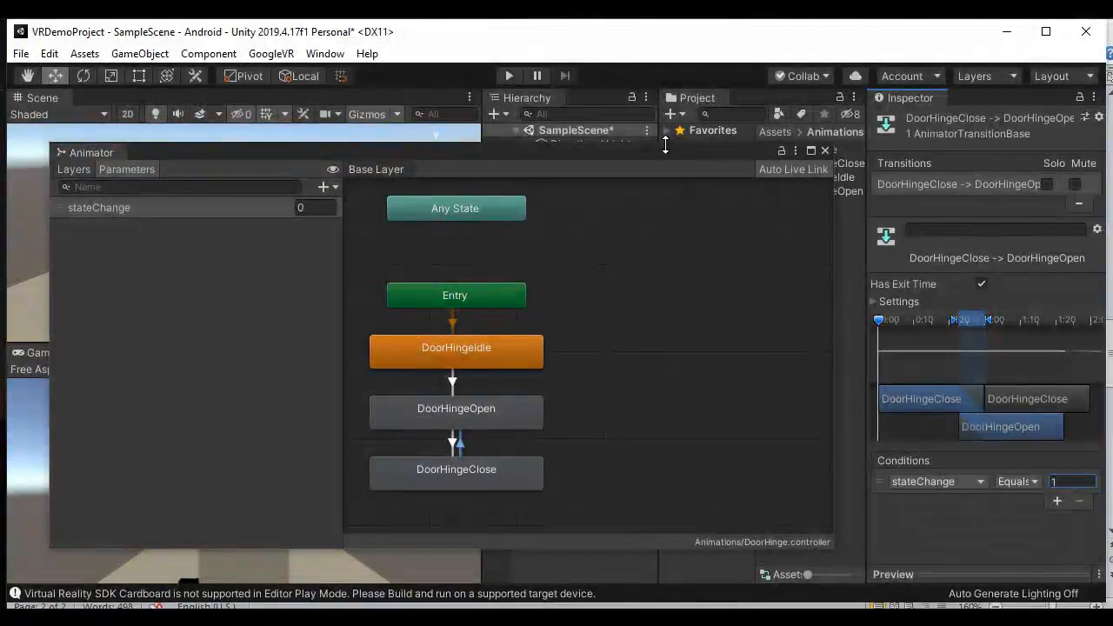
Step: Close the Animator window and disable Loop Time on the DoorHingeIdle, DoorHingeOpen and DoorHingeClose animation clips
left_click_drag(638, 154, 560, 159)
left_click(744, 159)
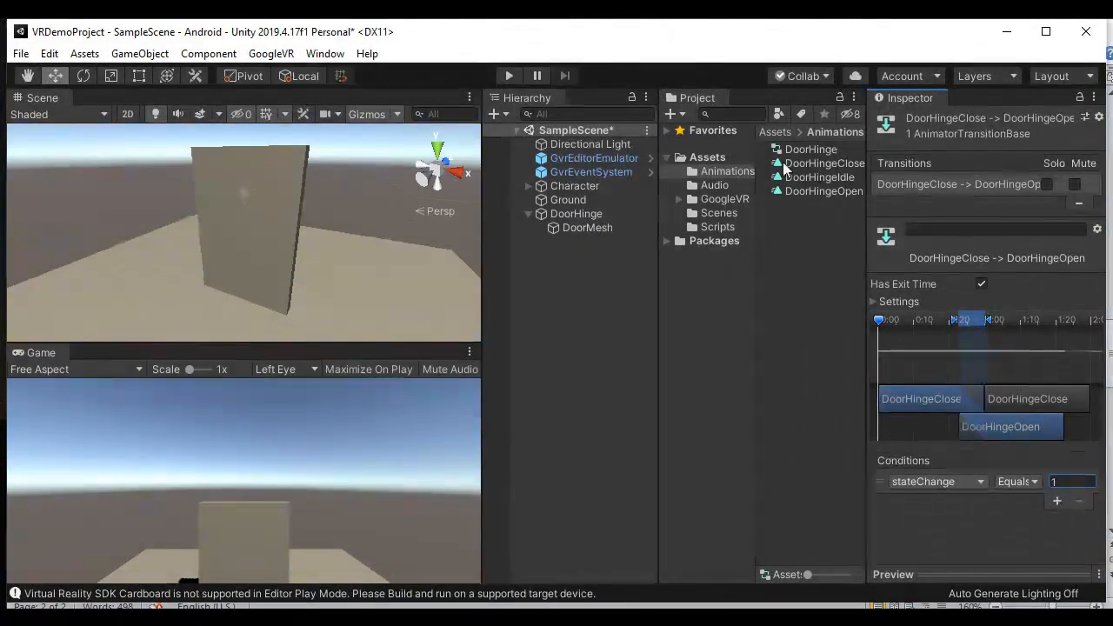
left_click(834, 178)
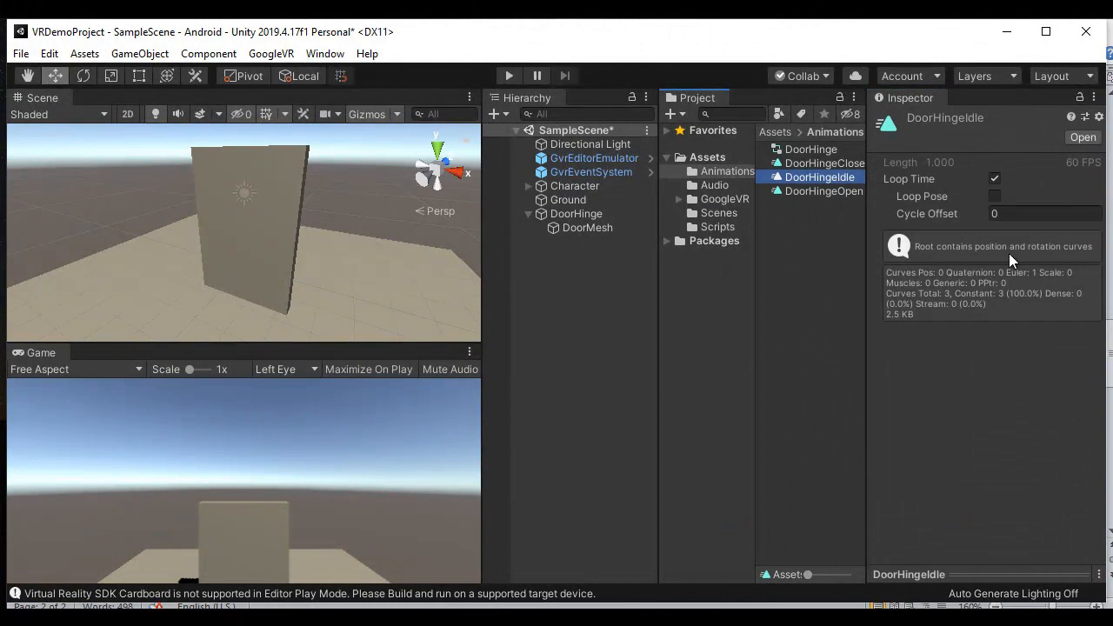
left_click(995, 178)
left_click(824, 192)
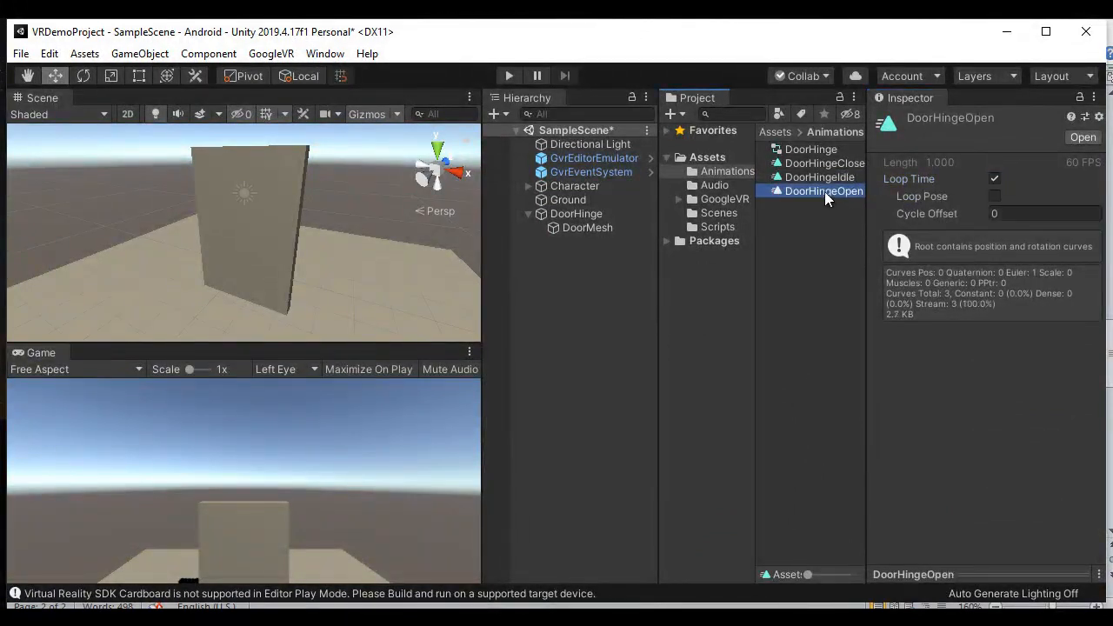
left_click(994, 179)
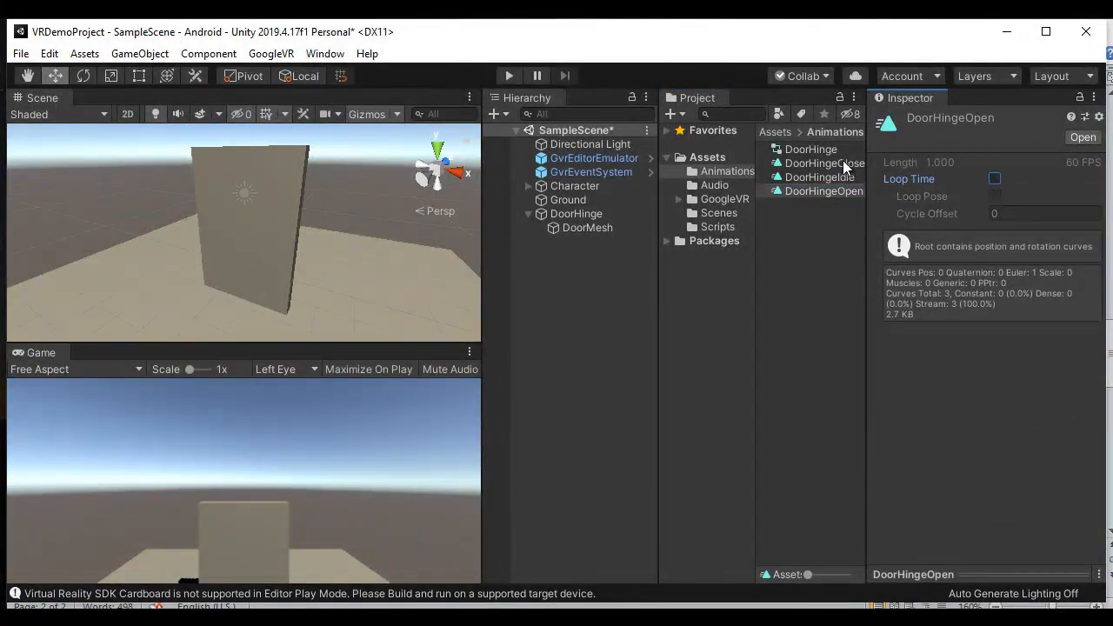
left_click(841, 164)
left_click(994, 178)
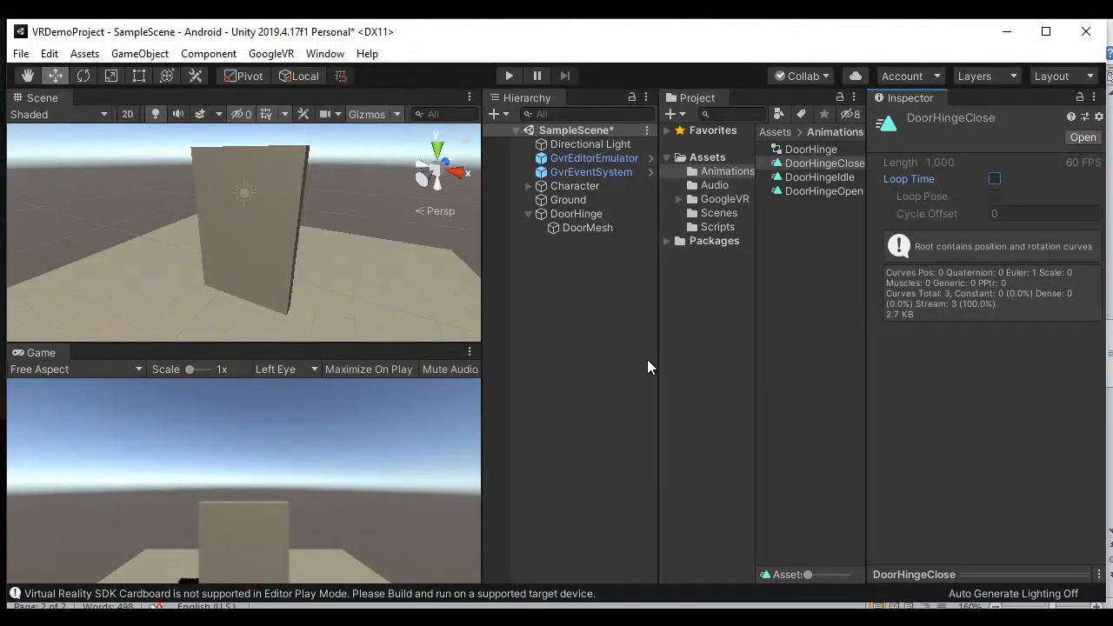
Step: Open the Animator for the DoorHinge object and undock it as a floating window that leaves the door visible in both views
left_click(596, 215)
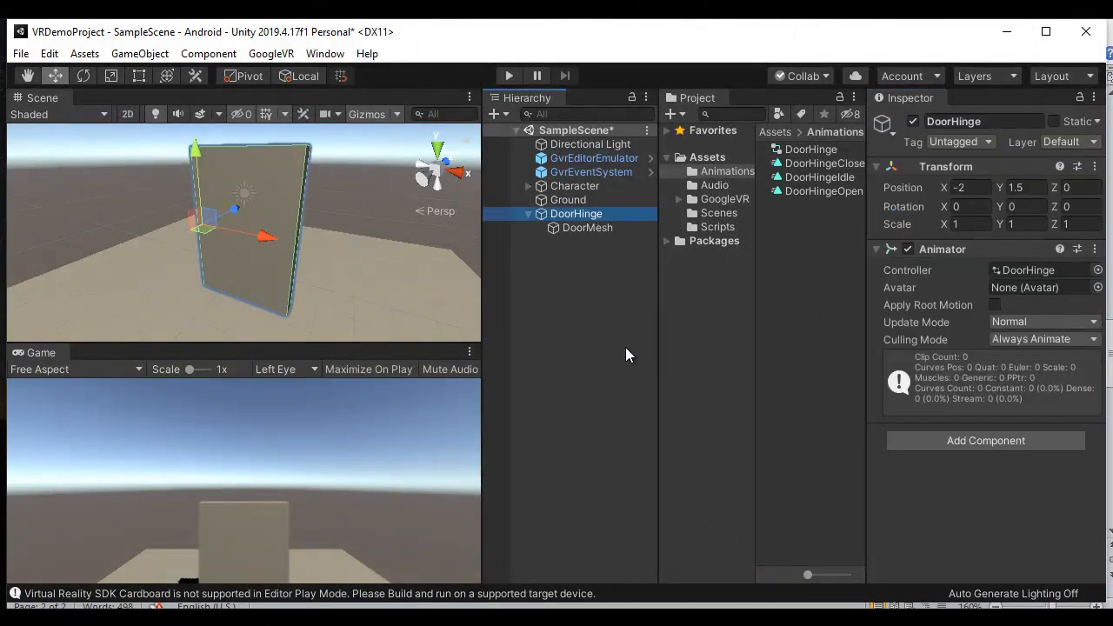
left_click(324, 53)
mouse_move(396, 301)
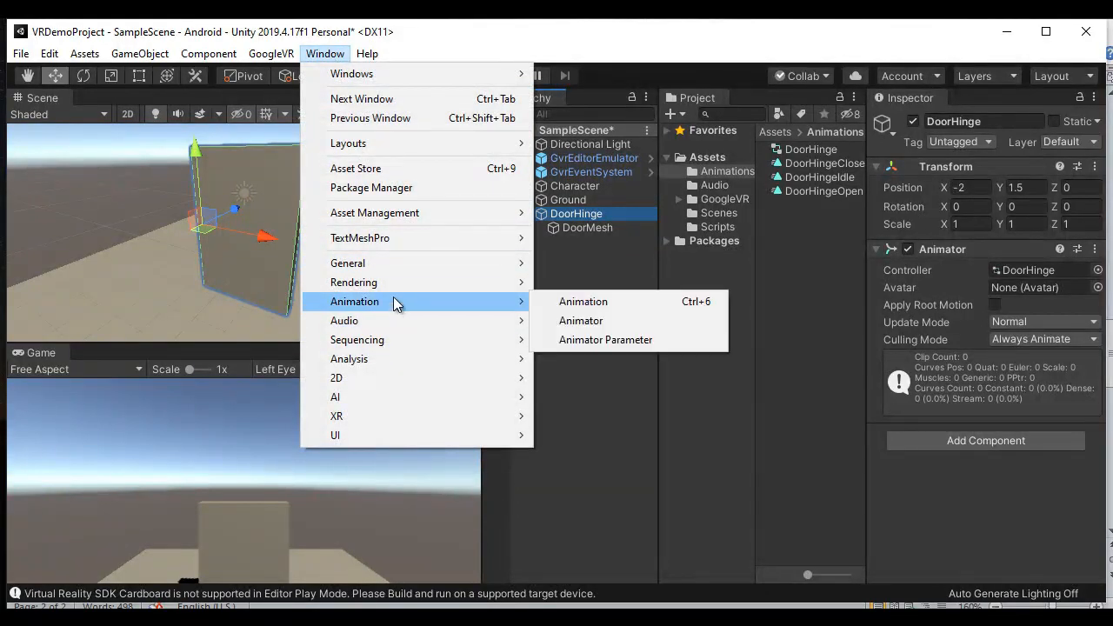
left_click(604, 322)
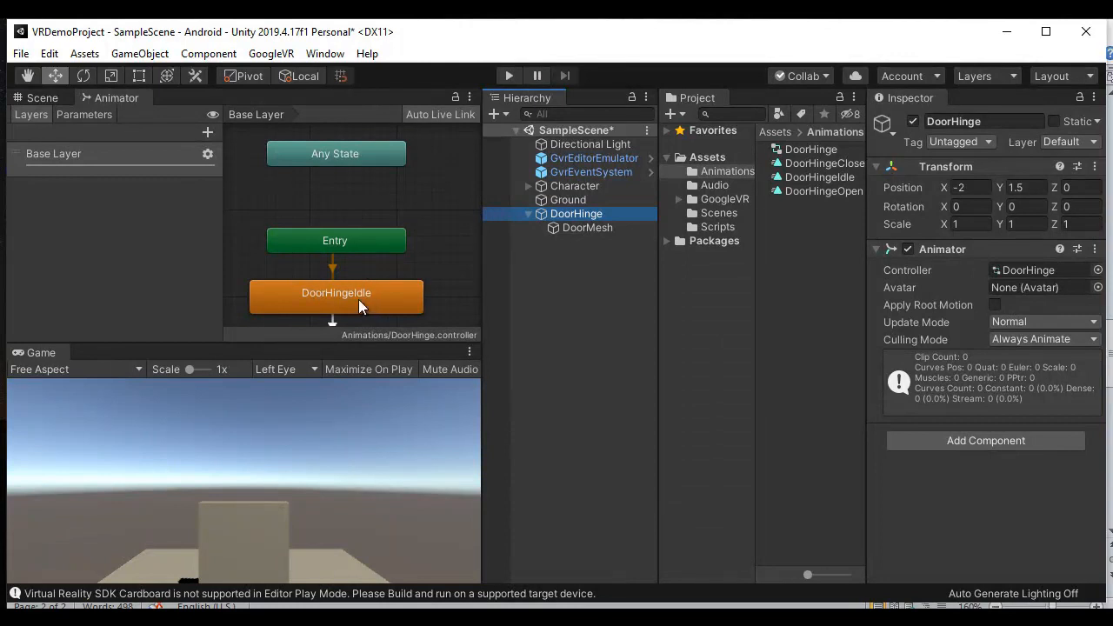
left_click_drag(162, 101, 1048, 594)
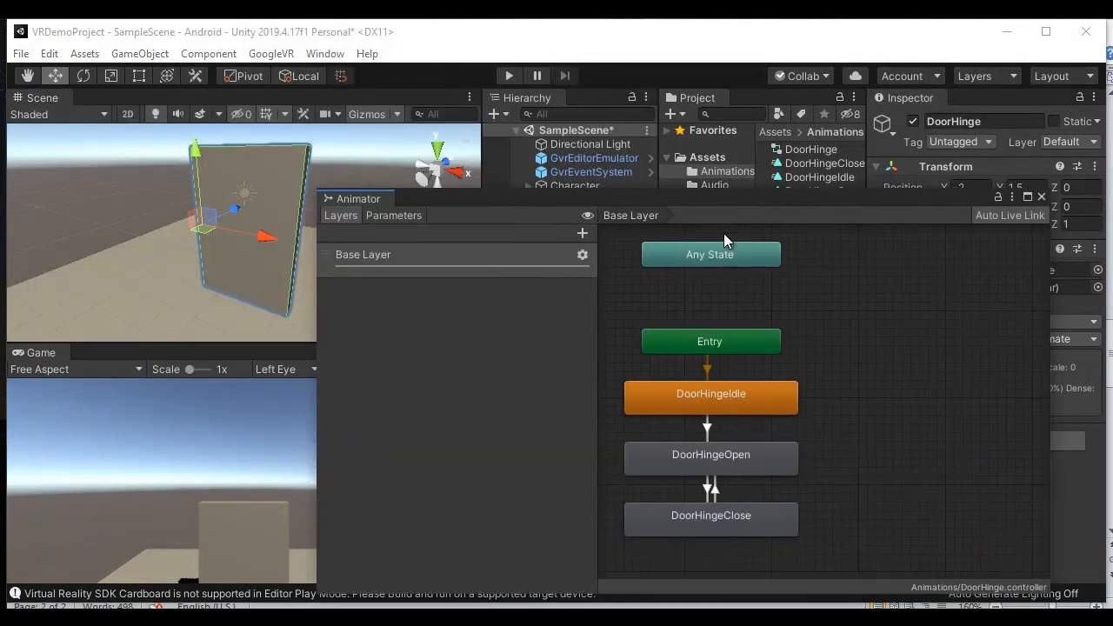
left_click_drag(723, 202, 711, 180)
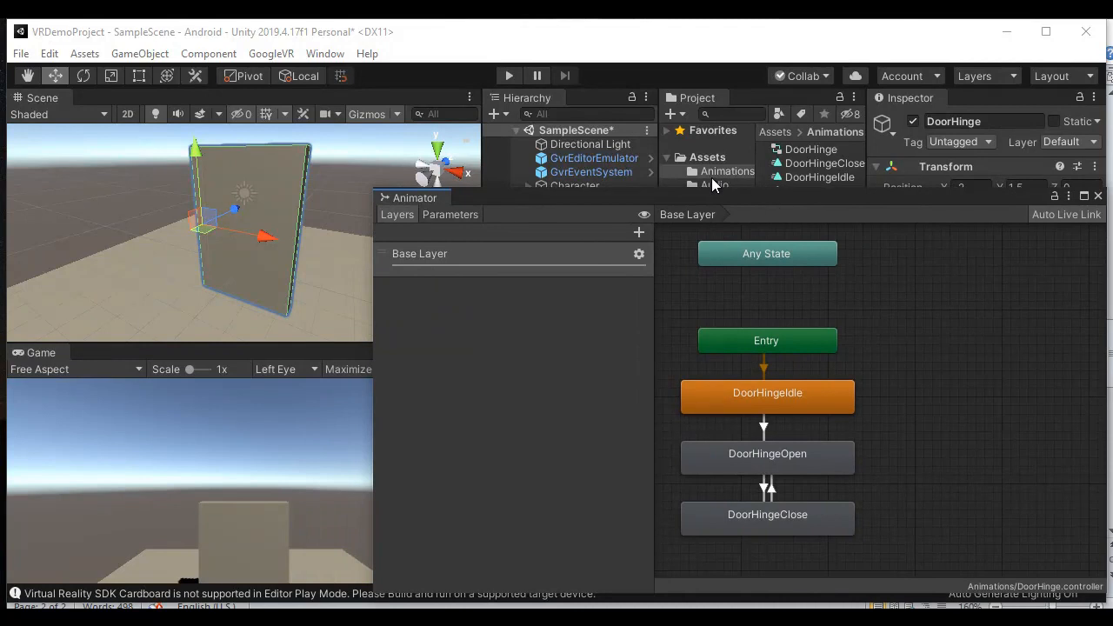
Step: Run the scene and test the door animations by setting the stateChange parameter to 1 and then 2
left_click(510, 75)
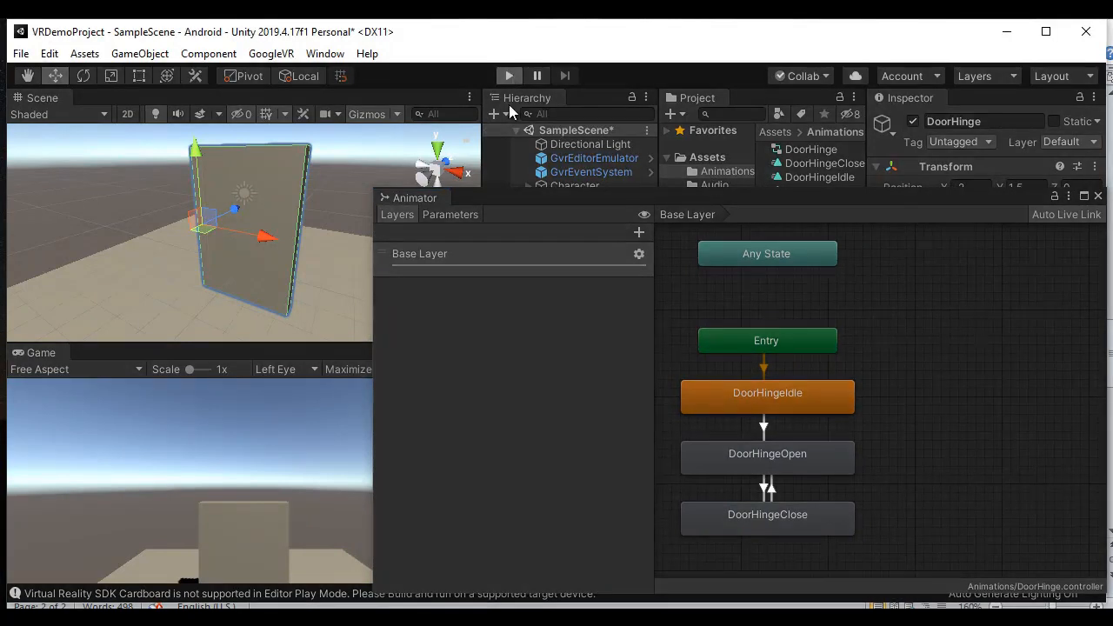
left_click(466, 216)
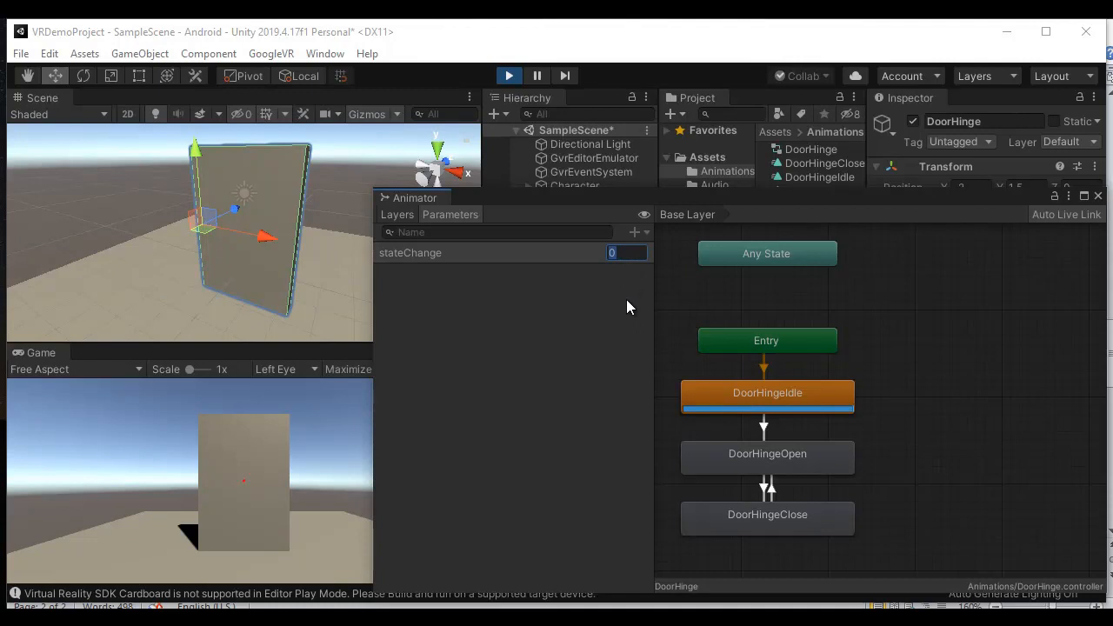
type("1")
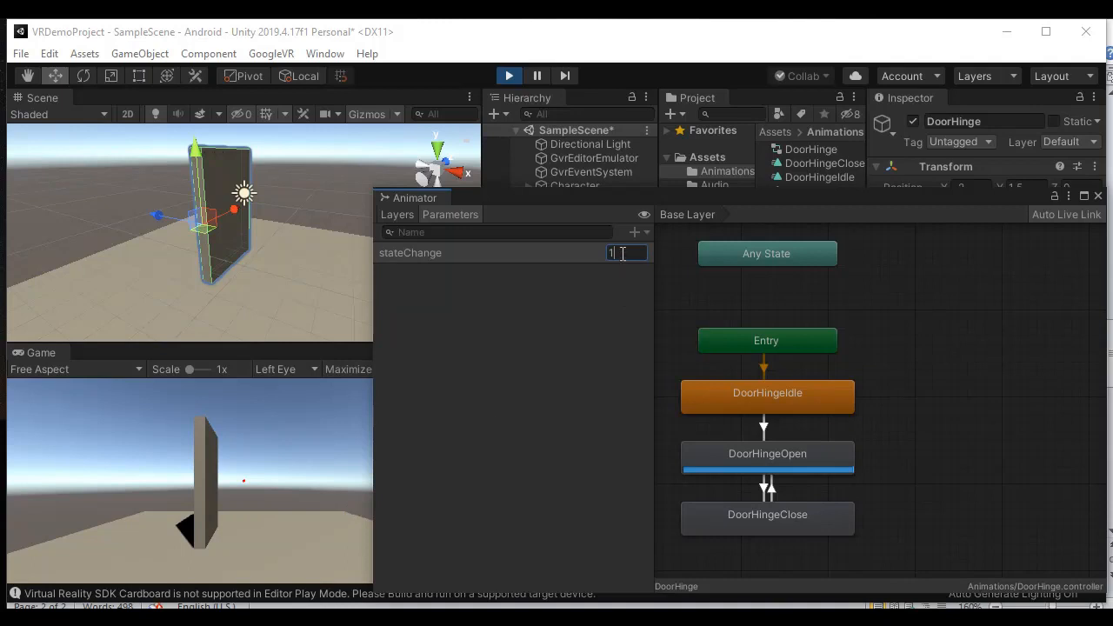
type("2")
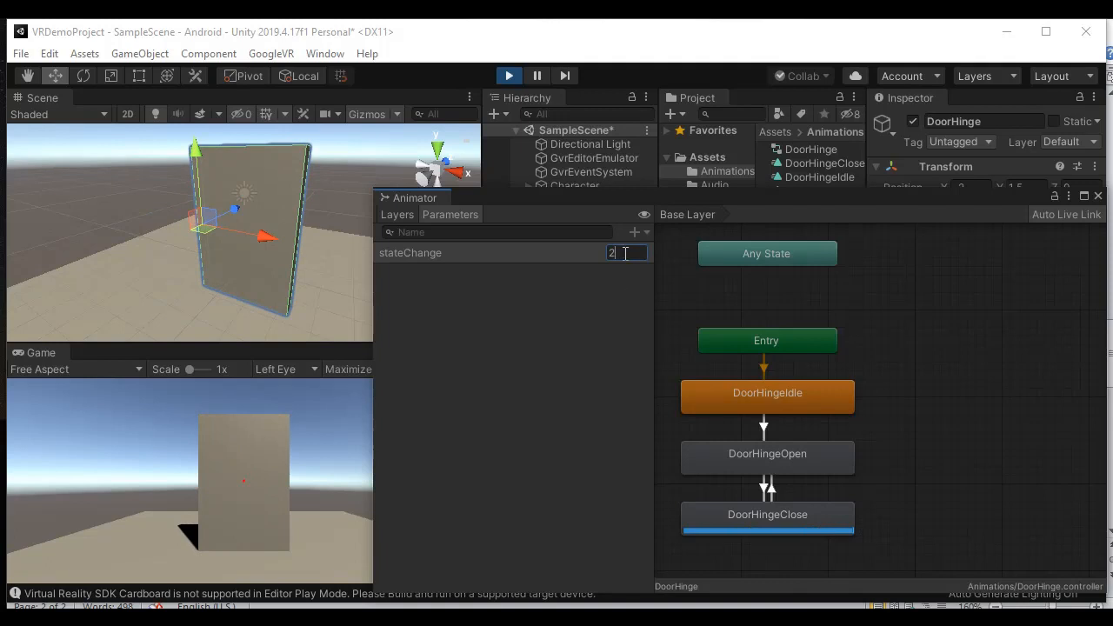
Step: Set stateChange to 1 and 0 in the running scene, stop play mode and close the floating Animator window
type("1")
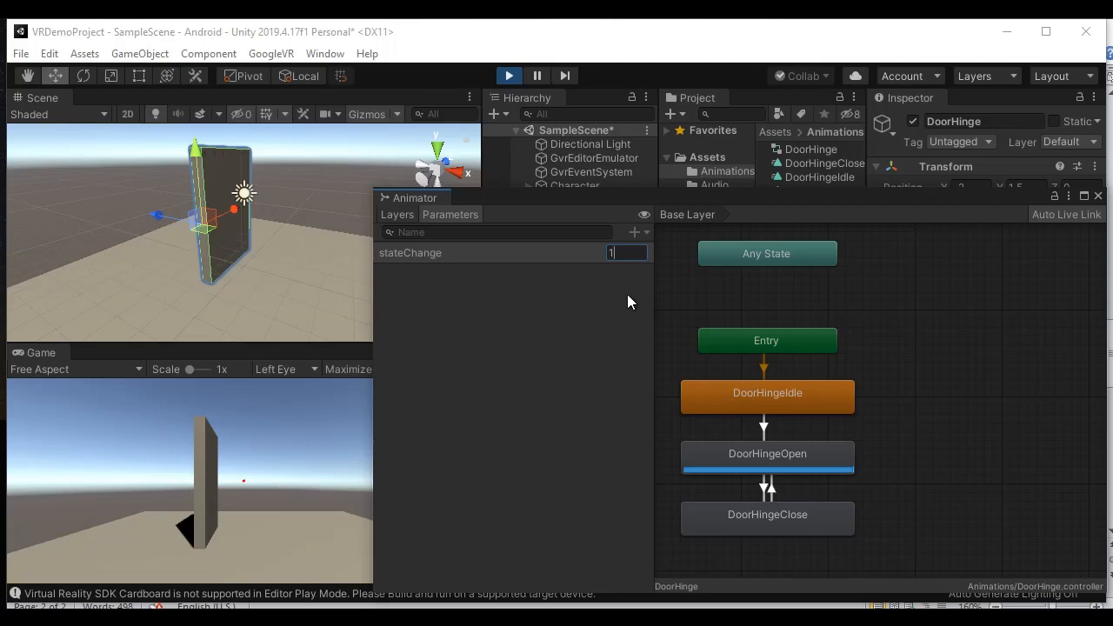
type("0")
left_click(509, 76)
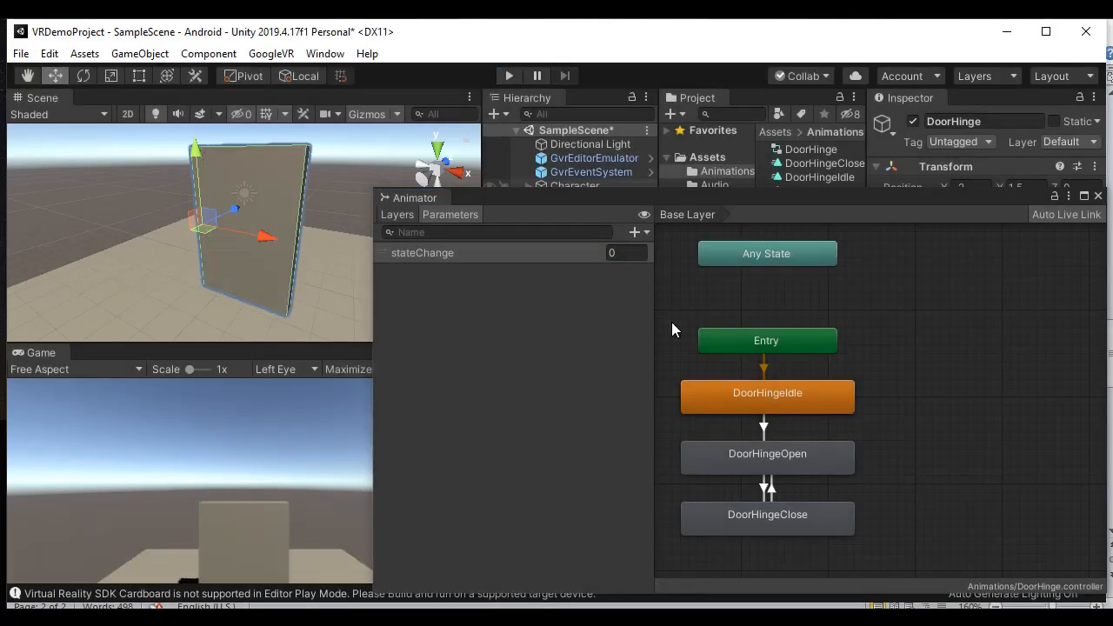
left_click_drag(674, 203, 548, 192)
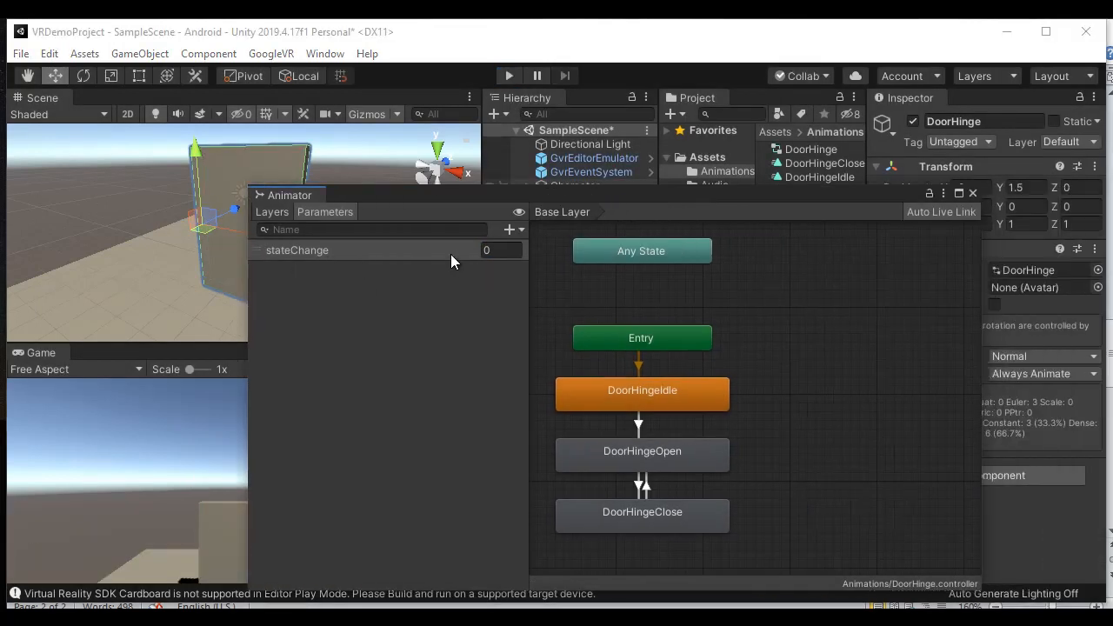
left_click(973, 193)
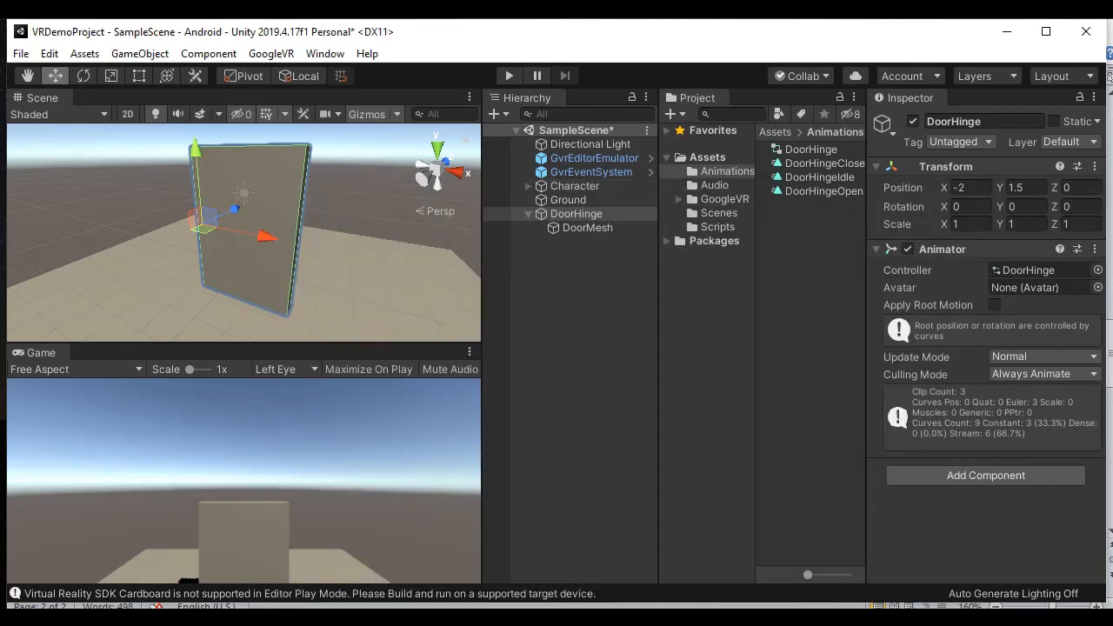
Step: Switch to the Word notes, find the cube name under Create Door Trigger and return to Unity
left_click(340, 617)
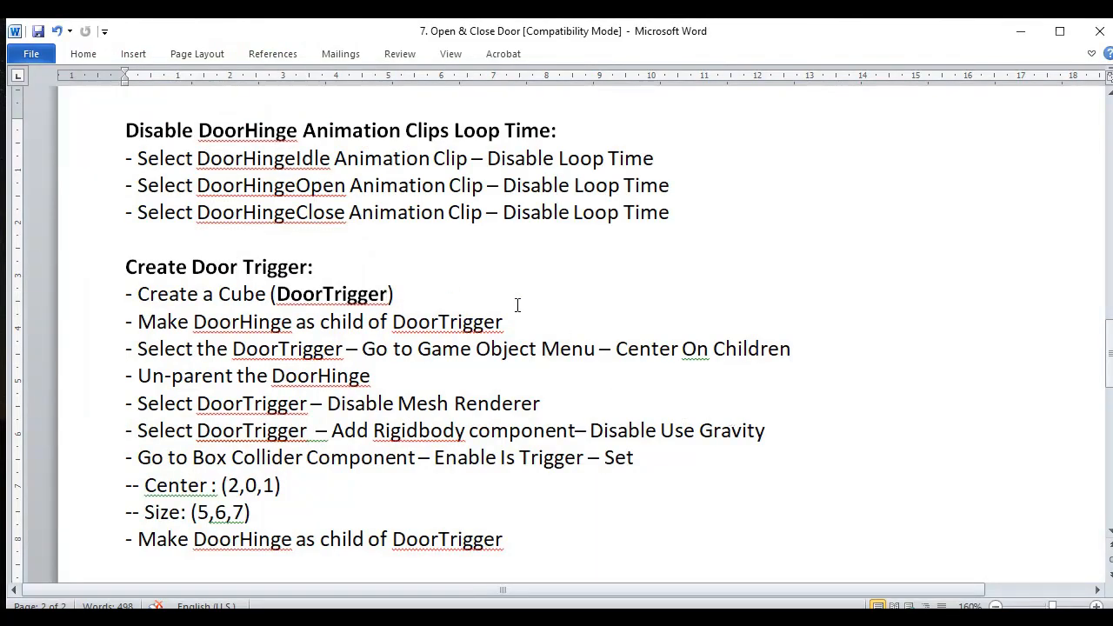
scroll(517, 305, "down", 1)
left_click_drag(192, 199, 386, 227)
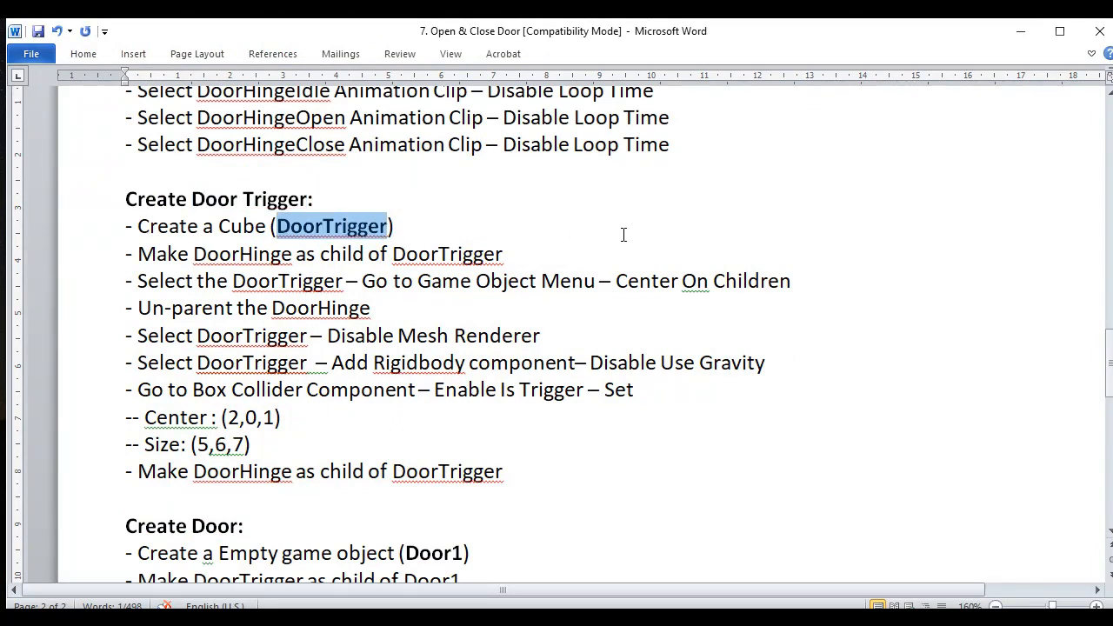
key("alt+Tab")
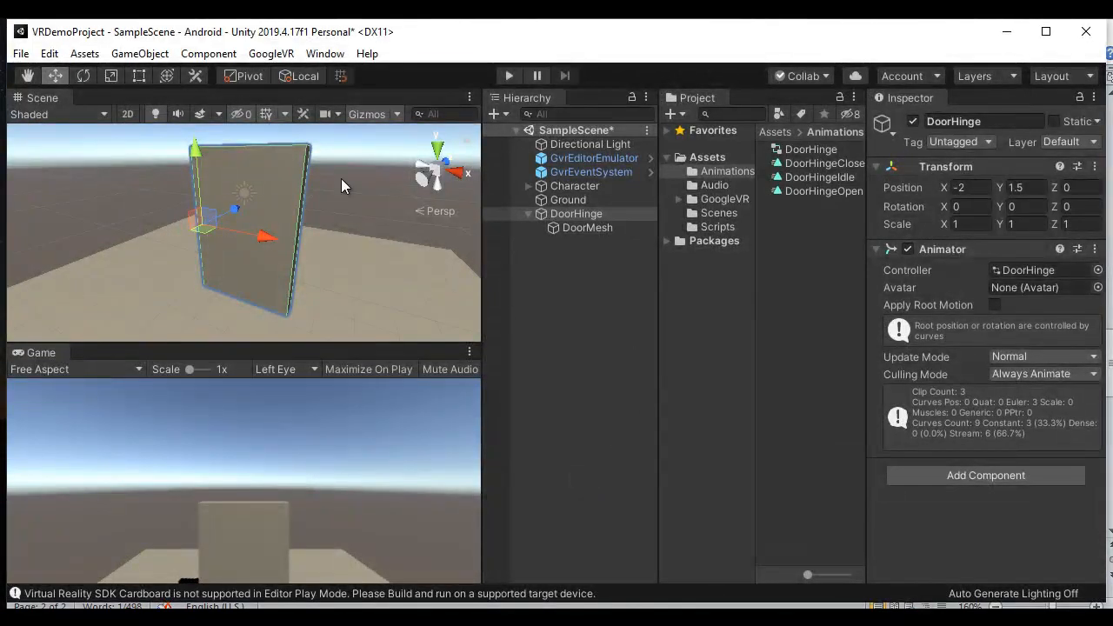
Step: Create a 3D cube in the scene and rename it DoorTrigger
left_click(140, 53)
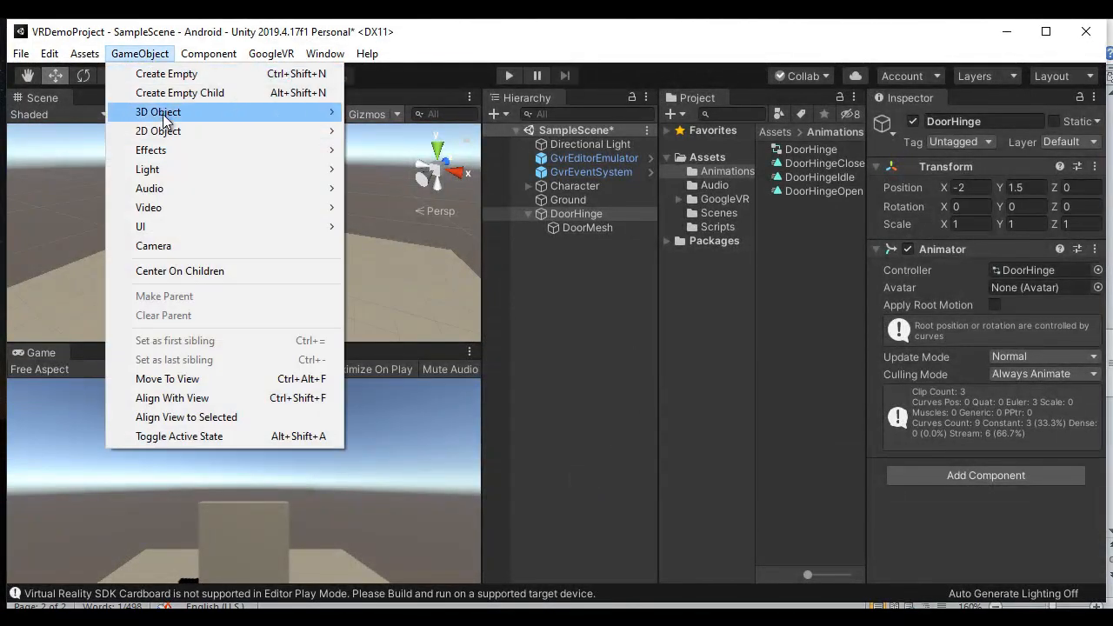
mouse_move(156, 111)
left_click(383, 111)
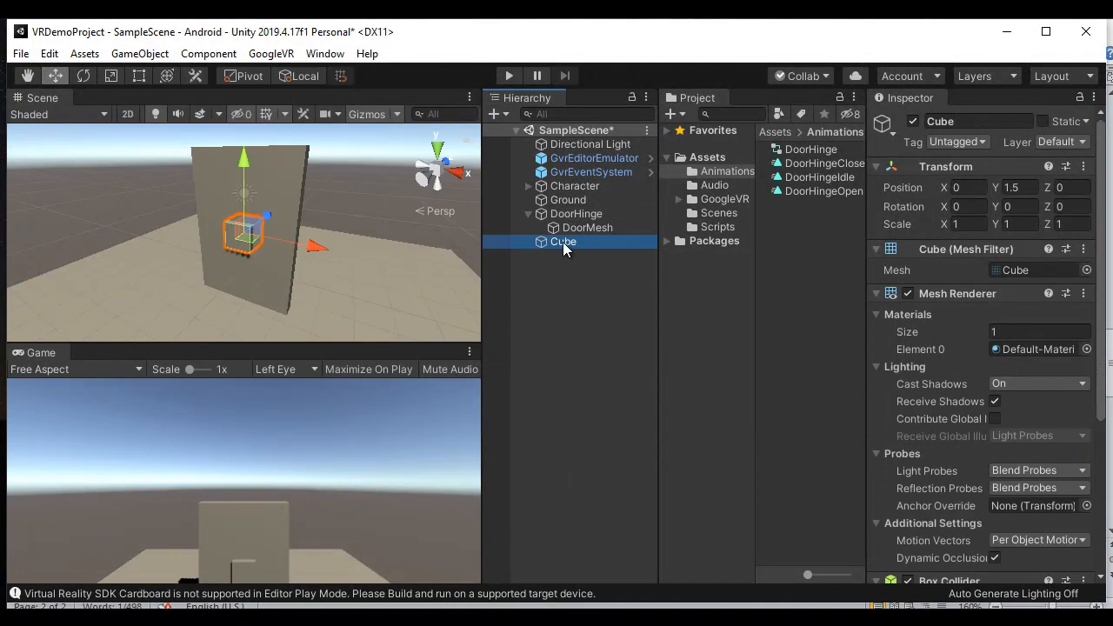
key("F2")
type("DoorTrigger")
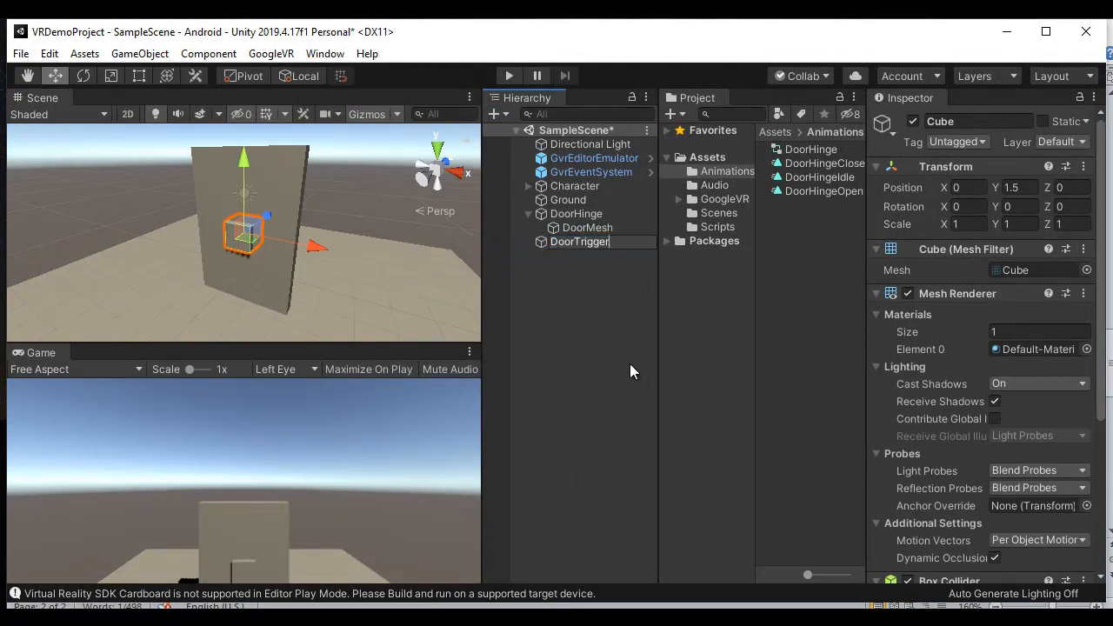
key("Return")
Step: Check the parenting instruction in the Word notes and make DoorHinge a child of DoorTrigger in Unity
key("alt+Tab")
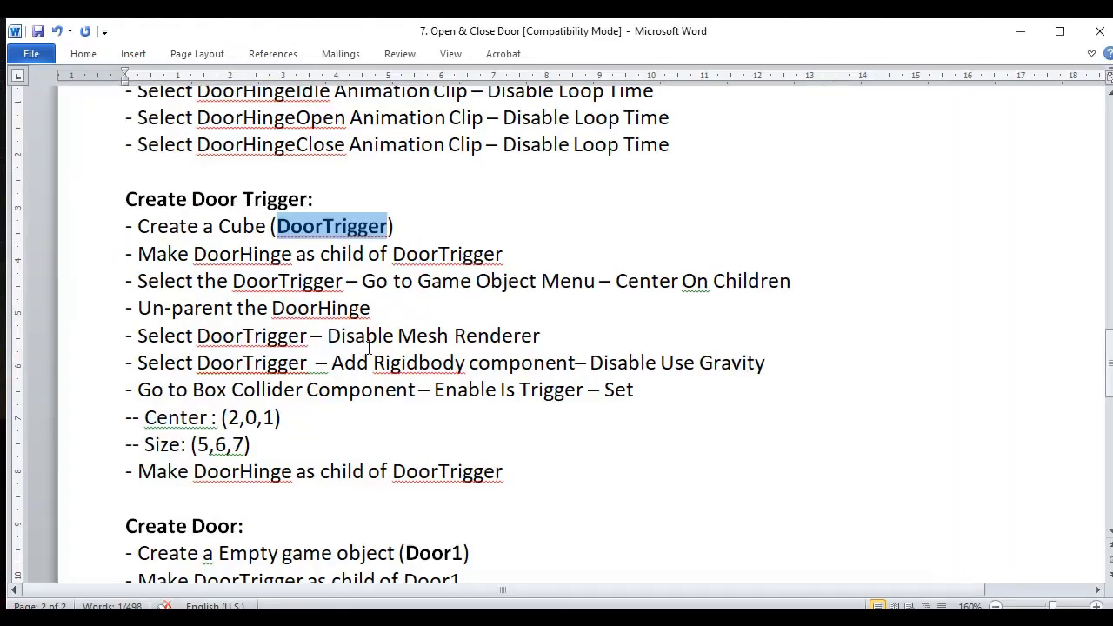
key("ctrl+b")
left_click_drag(138, 253, 296, 253)
left_click_drag(393, 254, 515, 253)
key("alt+Tab")
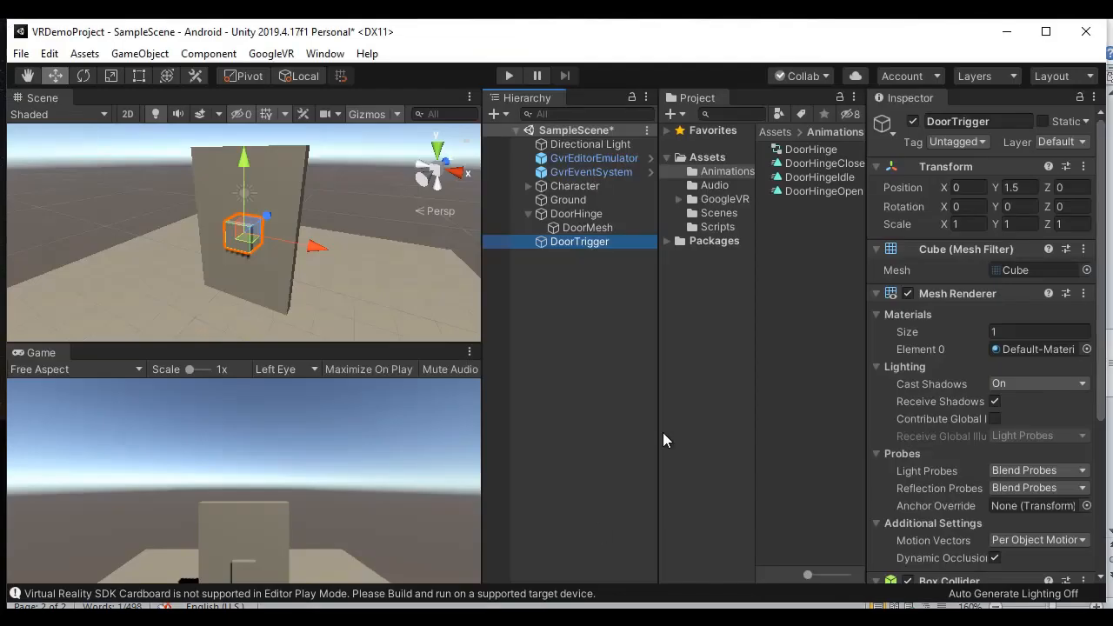
left_click(593, 215)
left_click_drag(593, 216, 592, 242)
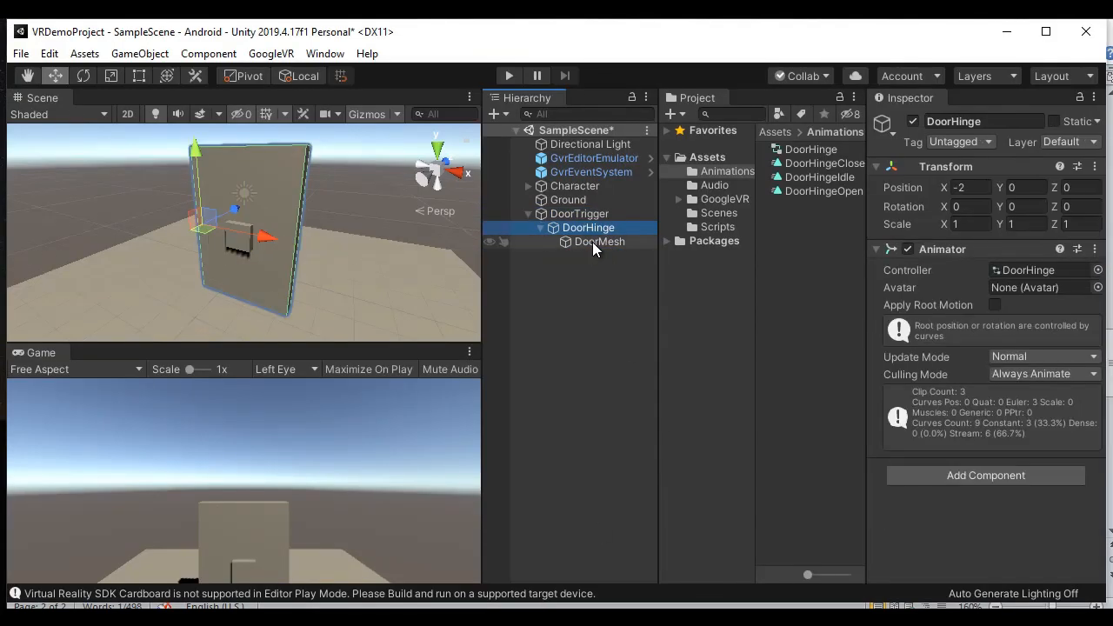
Step: Check the next instruction in the Word notes and apply Center On Children to DoorTrigger in Unity
key("alt+Tab")
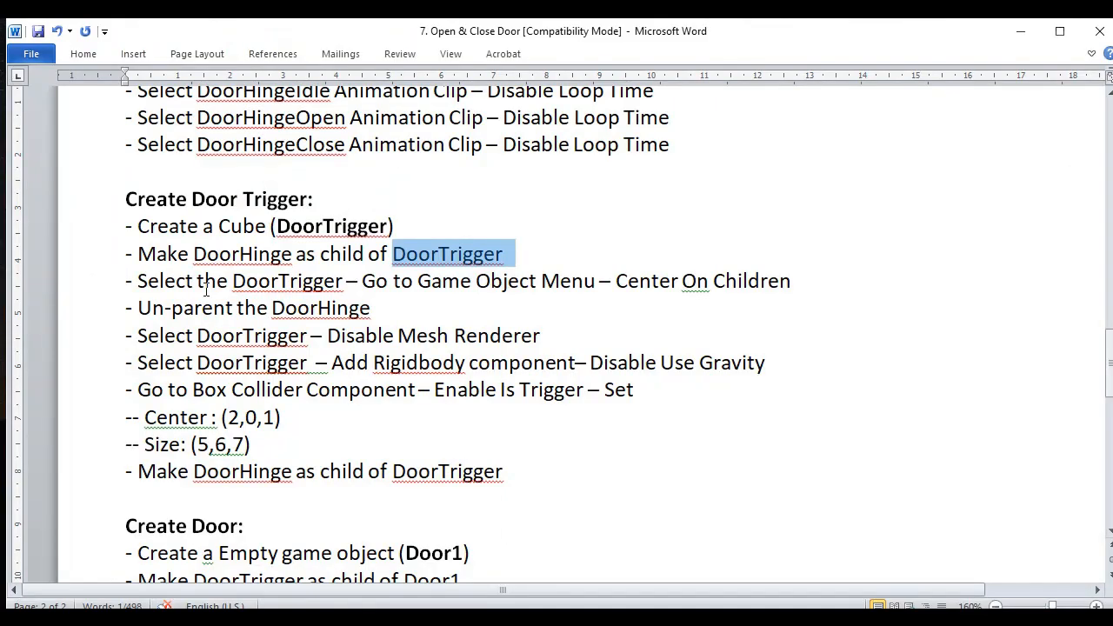
left_click_drag(232, 281, 318, 281)
left_click_drag(615, 281, 805, 281)
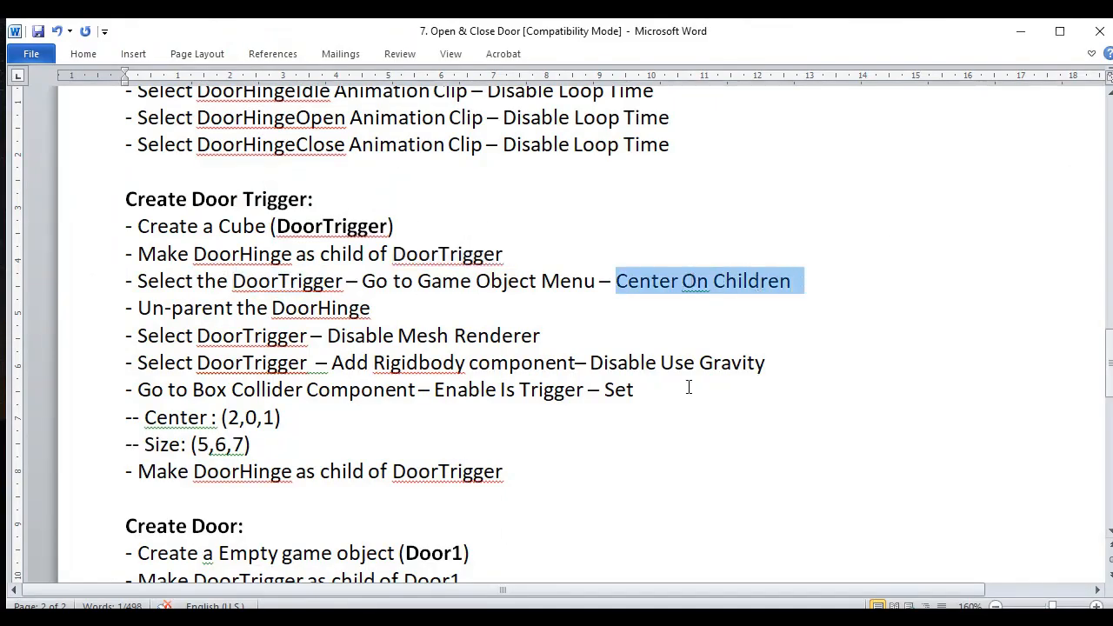
key("alt+Tab")
left_click(598, 214)
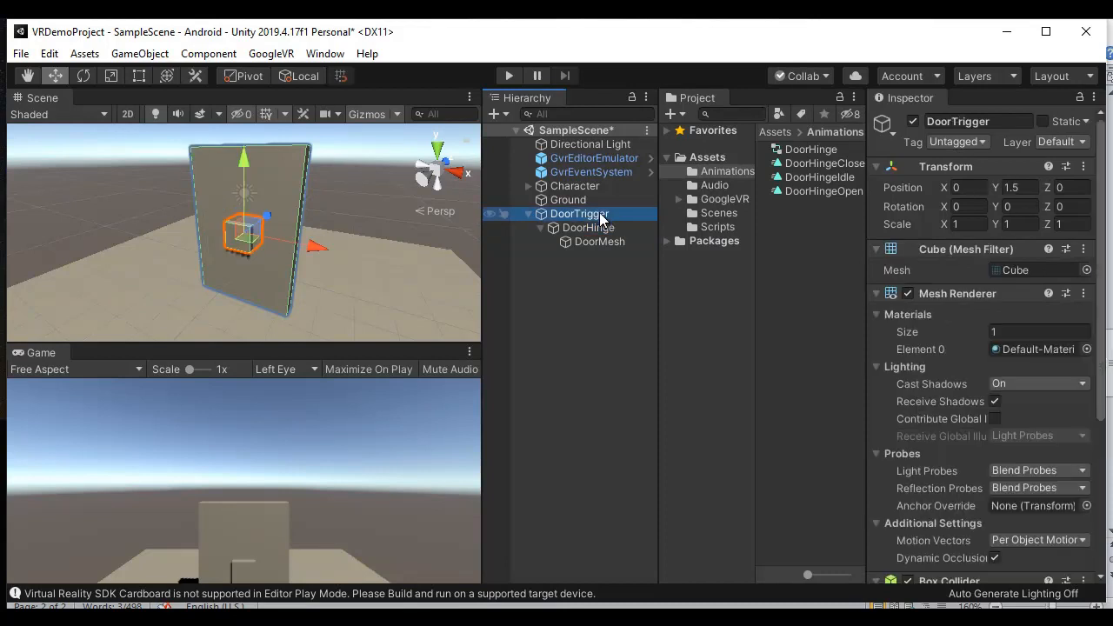
left_click(140, 53)
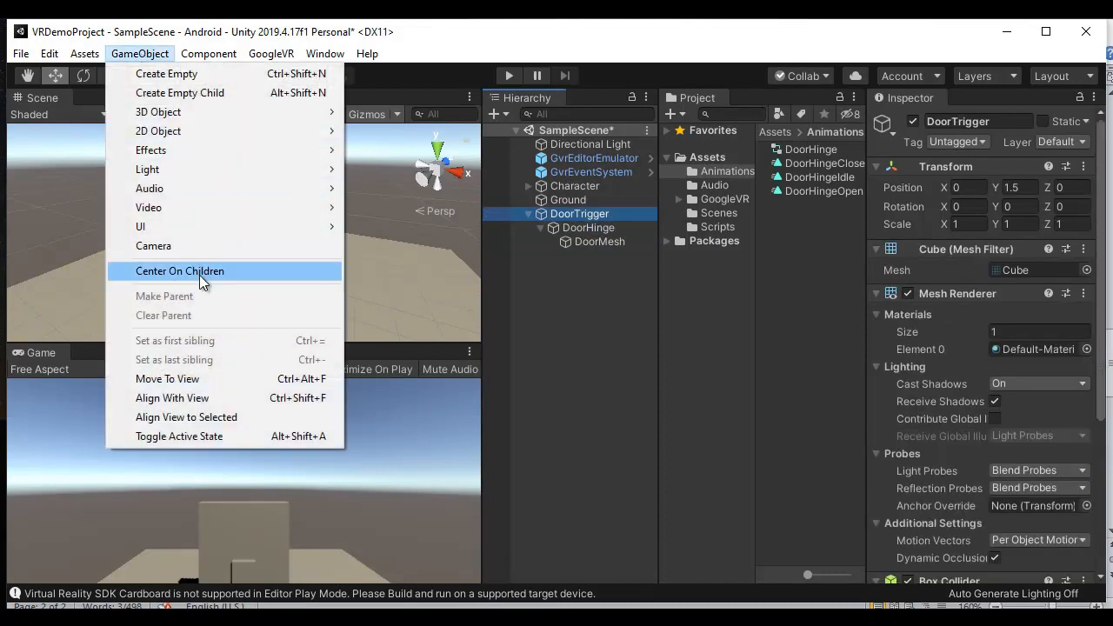
left_click(200, 280)
Step: Check the un-parent instruction in the Word notes and move DoorHinge out of DoorTrigger to the scene's root level
key("alt+Tab")
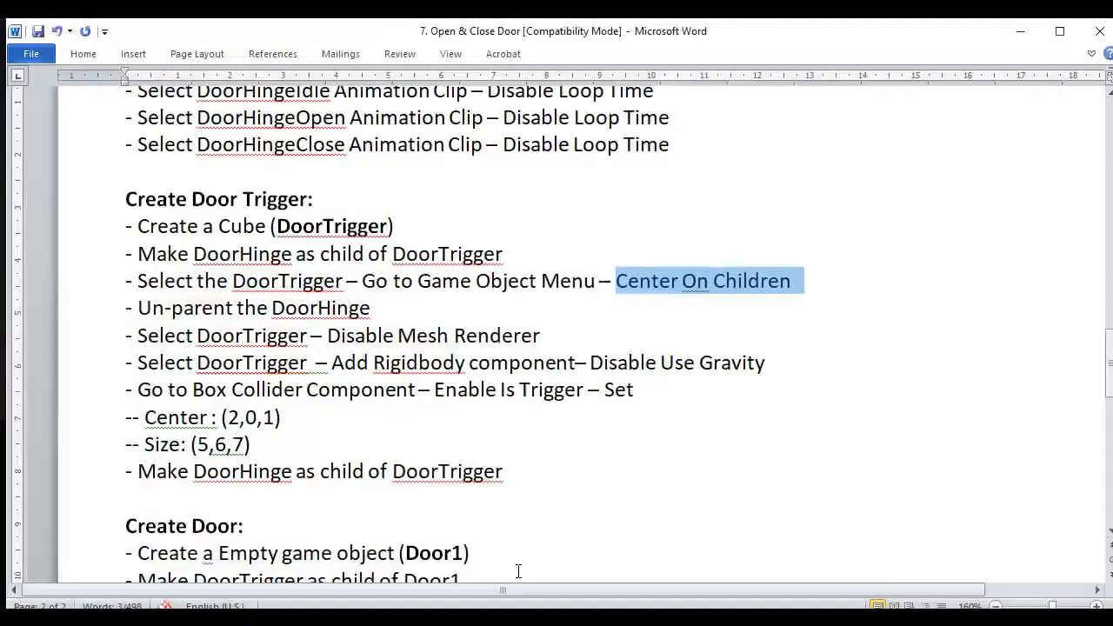
left_click_drag(139, 309, 374, 312)
key("alt+Tab")
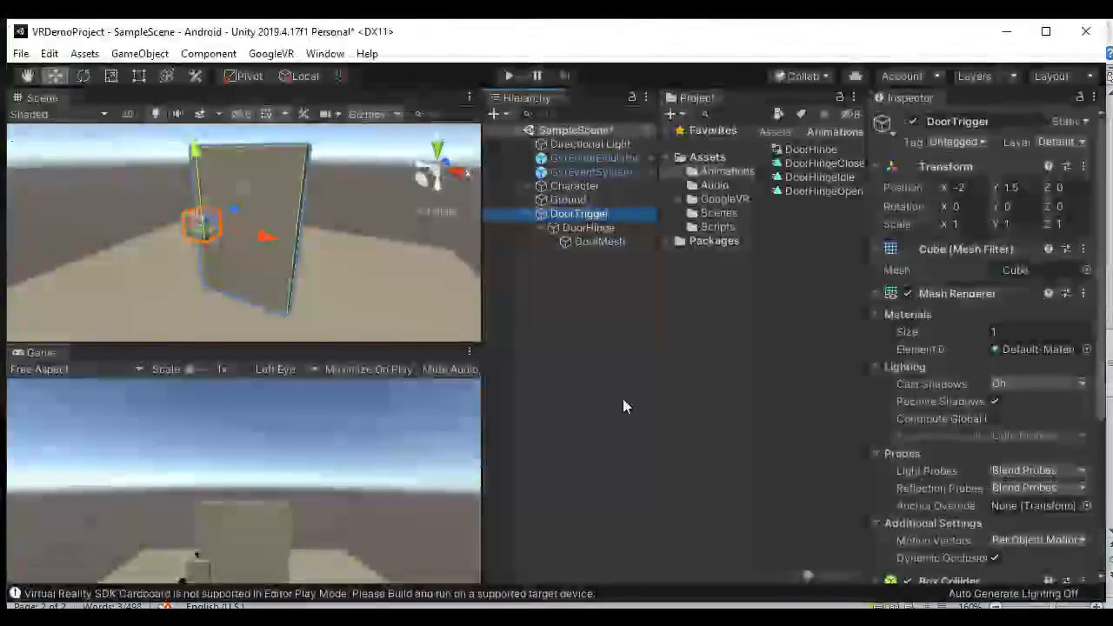
left_click_drag(599, 229, 600, 258)
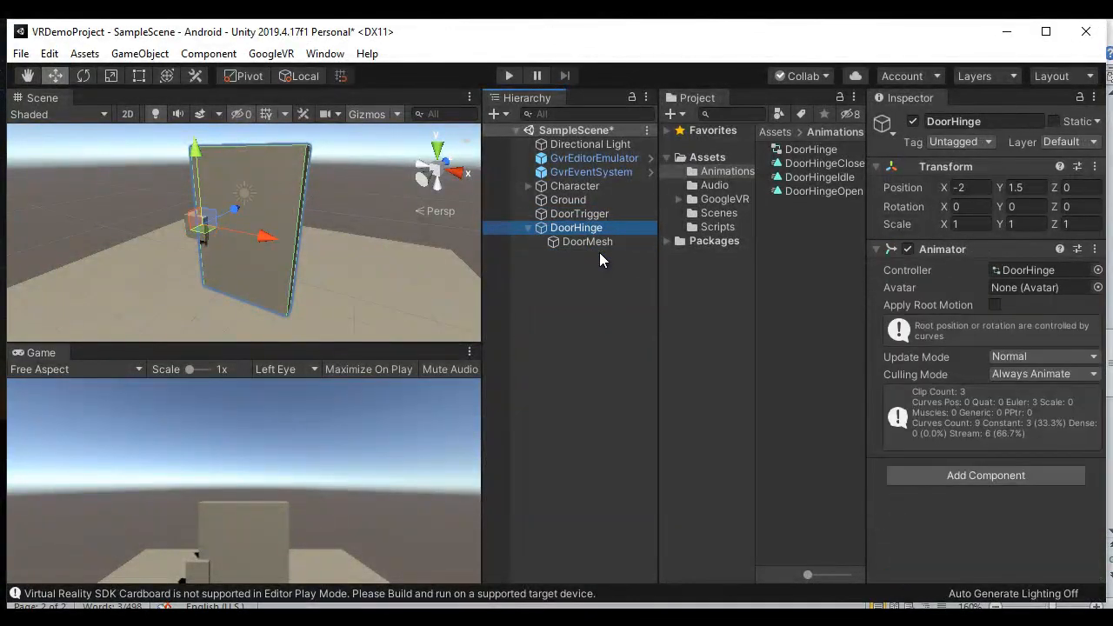
Step: Check the DoorTrigger instruction in the Word notes and disable its Mesh Renderer component in Unity
left_click(579, 214)
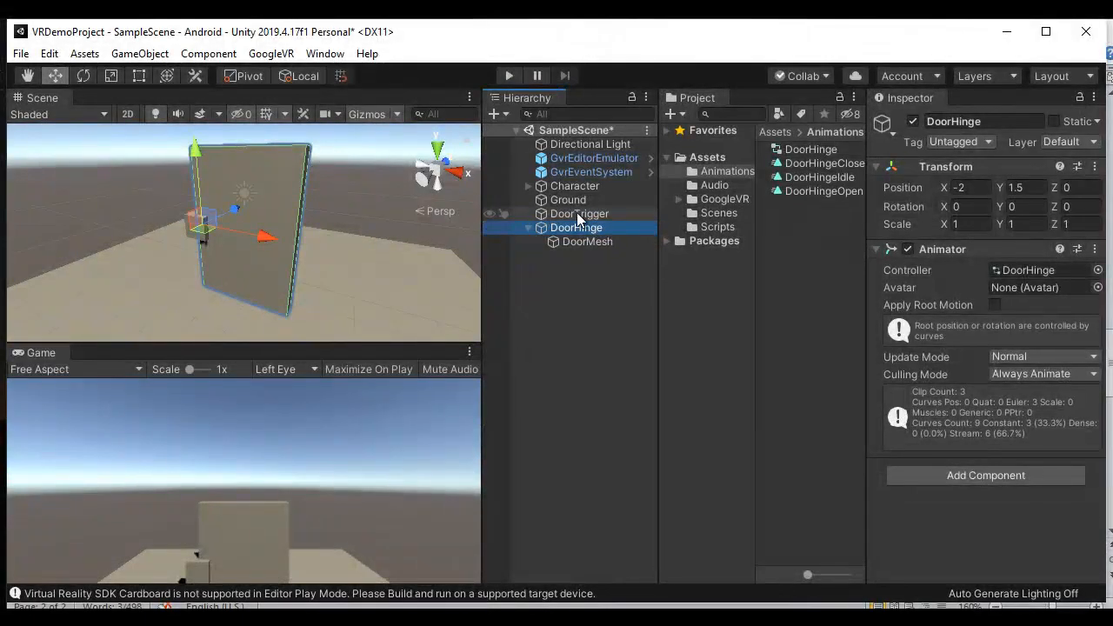
key("alt+Tab")
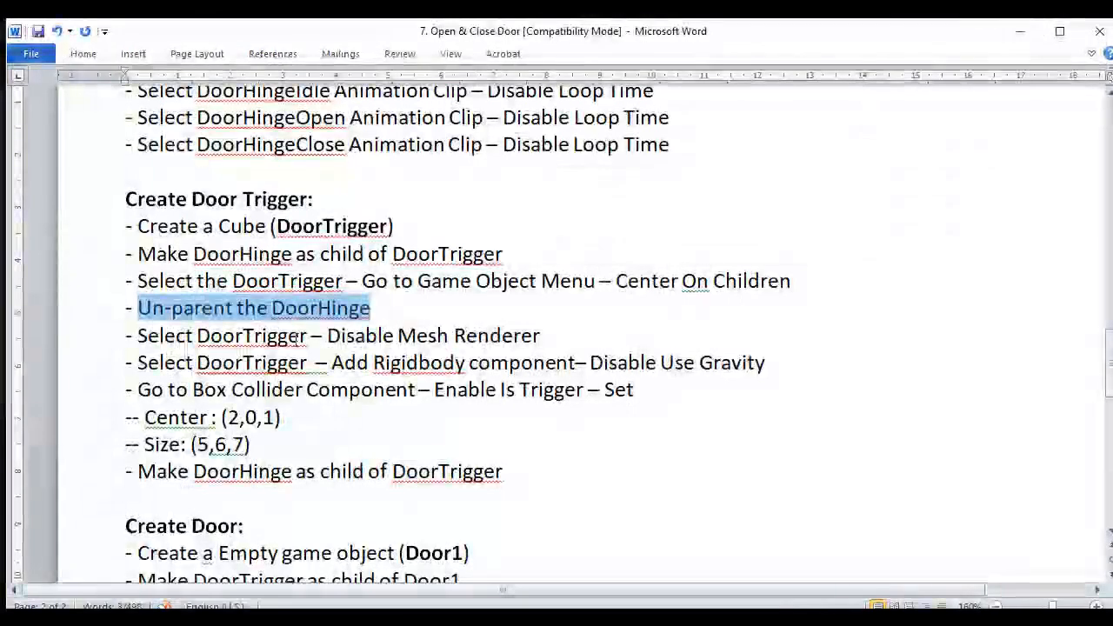
key("alt+Tab")
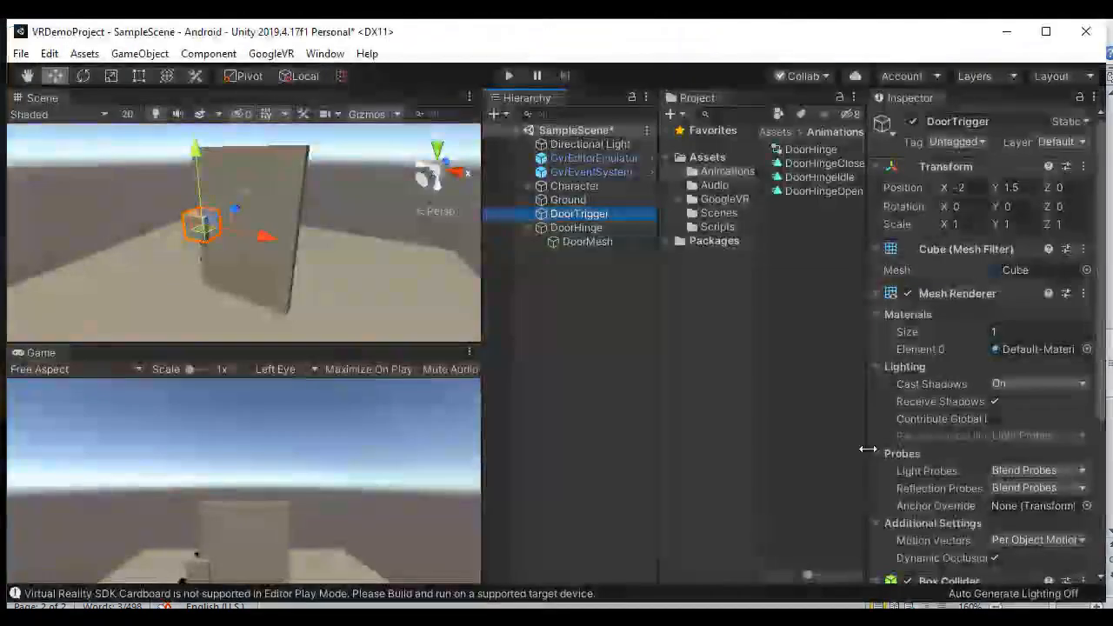
left_click(908, 294)
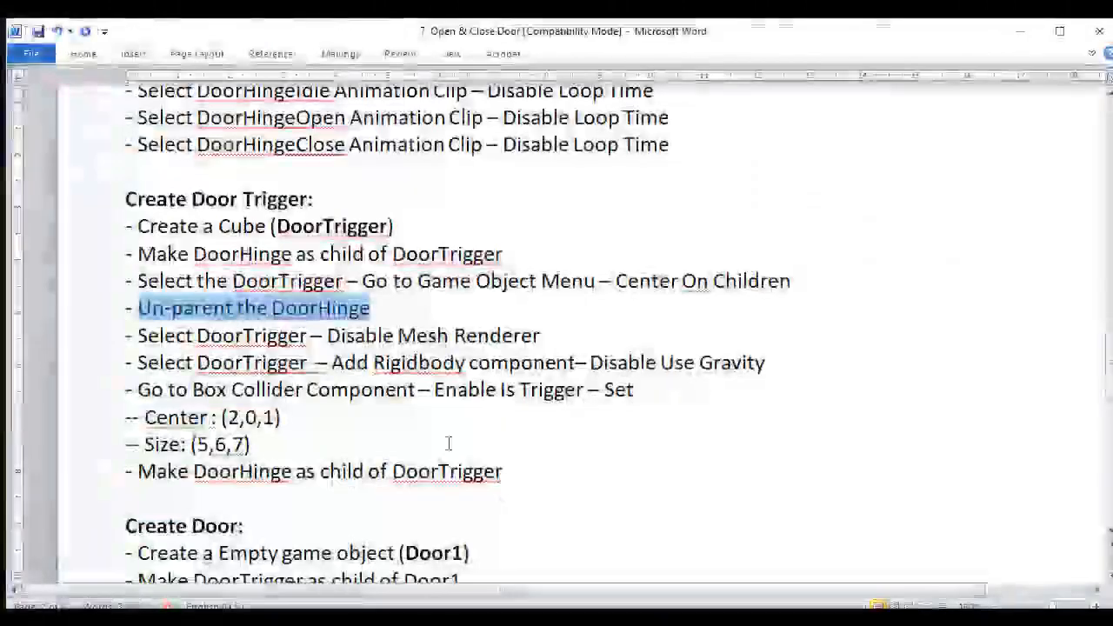
Step: Read the Word notes on adding a Rigidbody to DoorTrigger and disabling Use Gravity, and return to Unity
left_click_drag(397, 336, 553, 337)
left_click(587, 335)
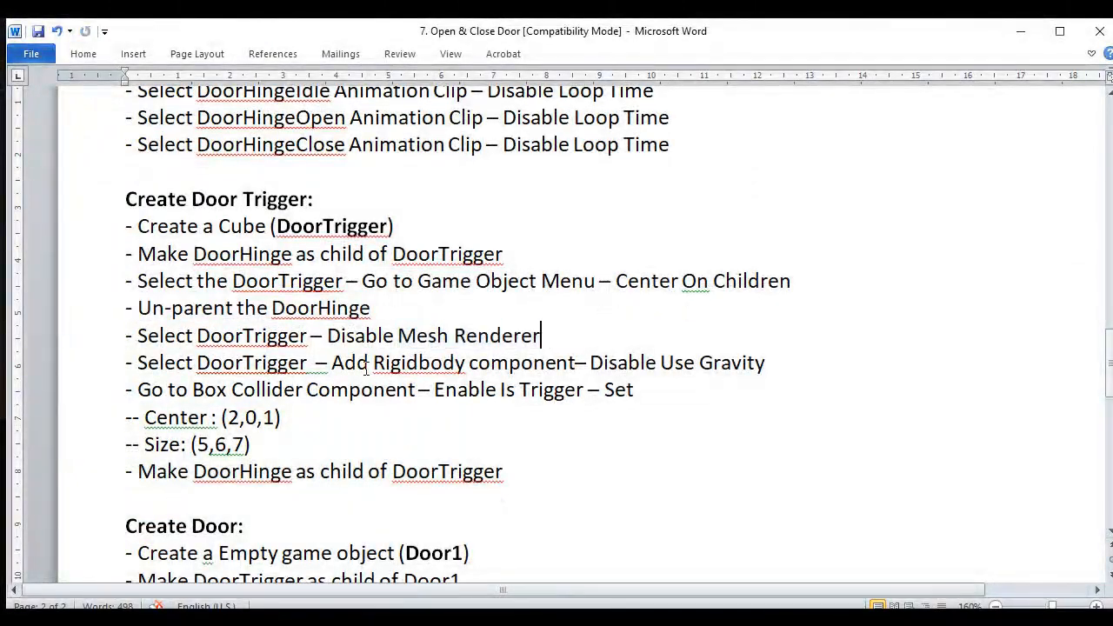
left_click_drag(197, 363, 288, 362)
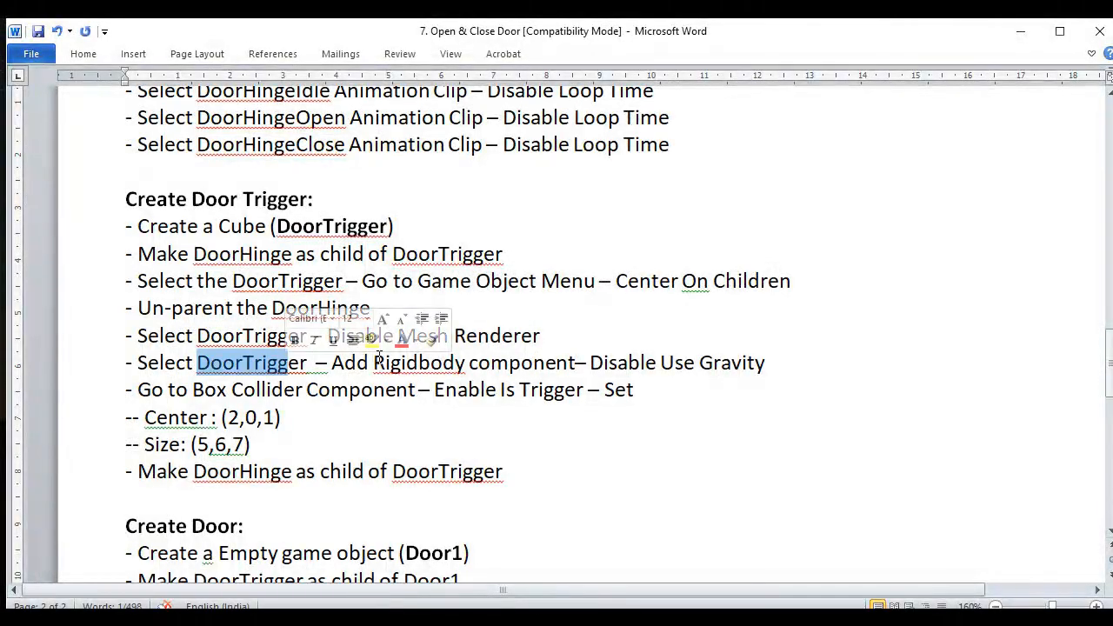
left_click_drag(373, 363, 575, 362)
left_click_drag(661, 363, 761, 365)
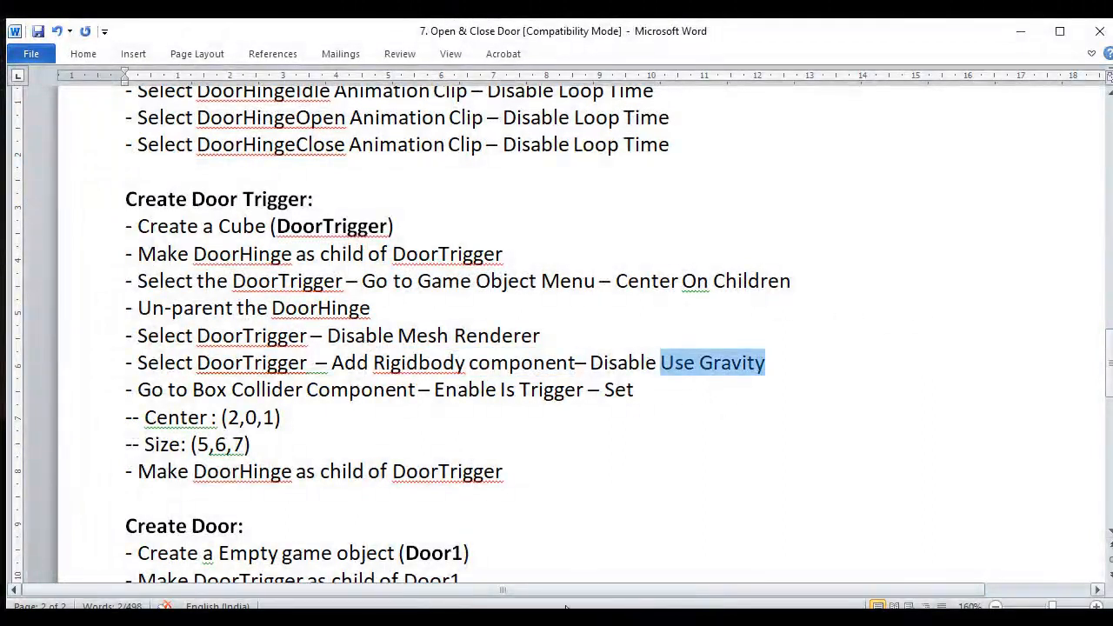
left_click(762, 365)
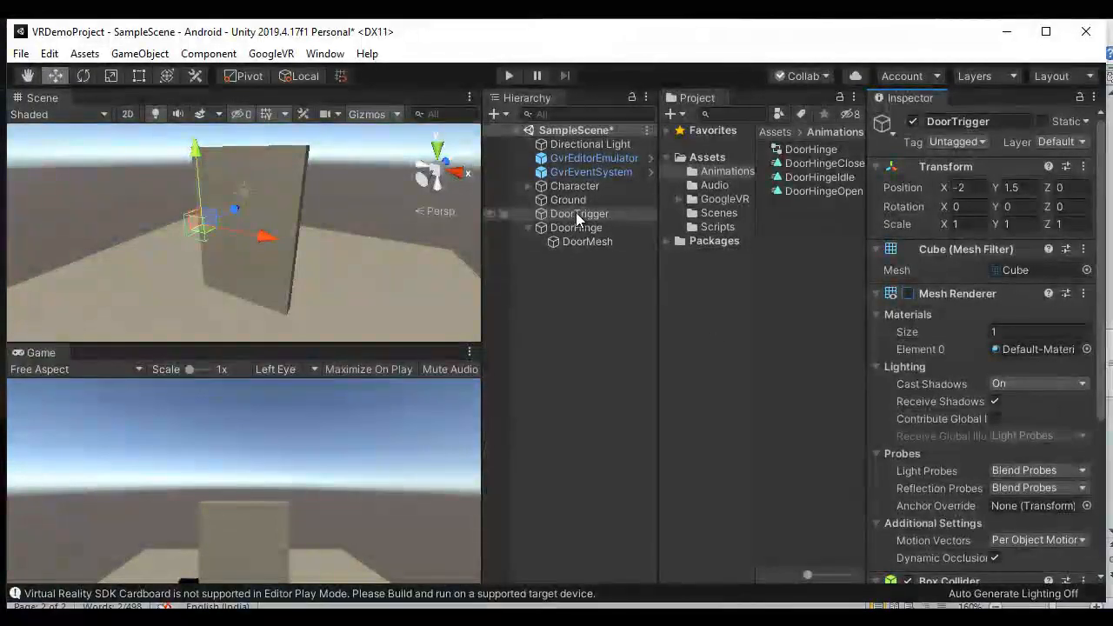
Step: Add a Rigidbody component to DoorTrigger and disable its Use Gravity option
left_click(575, 213)
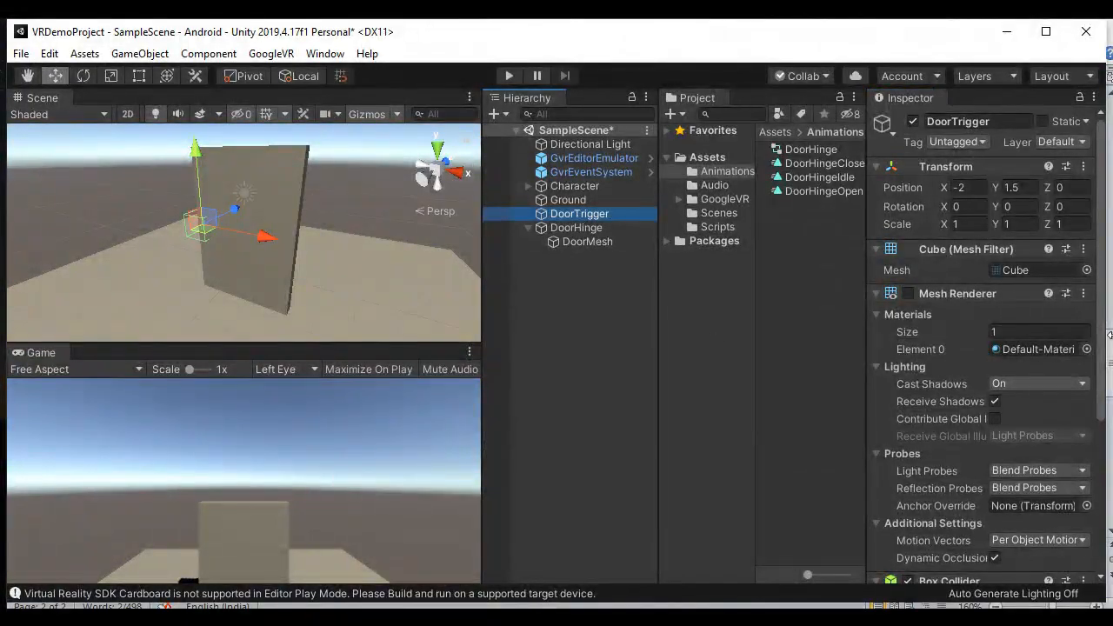
left_click_drag(1103, 361, 1106, 561)
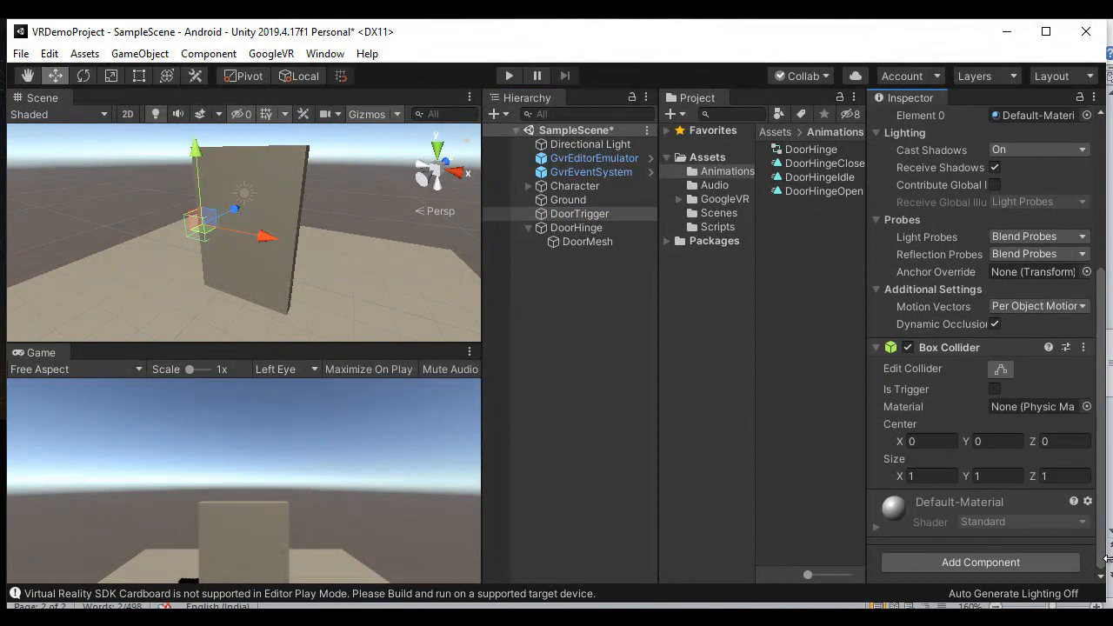
left_click(978, 563)
type("ri")
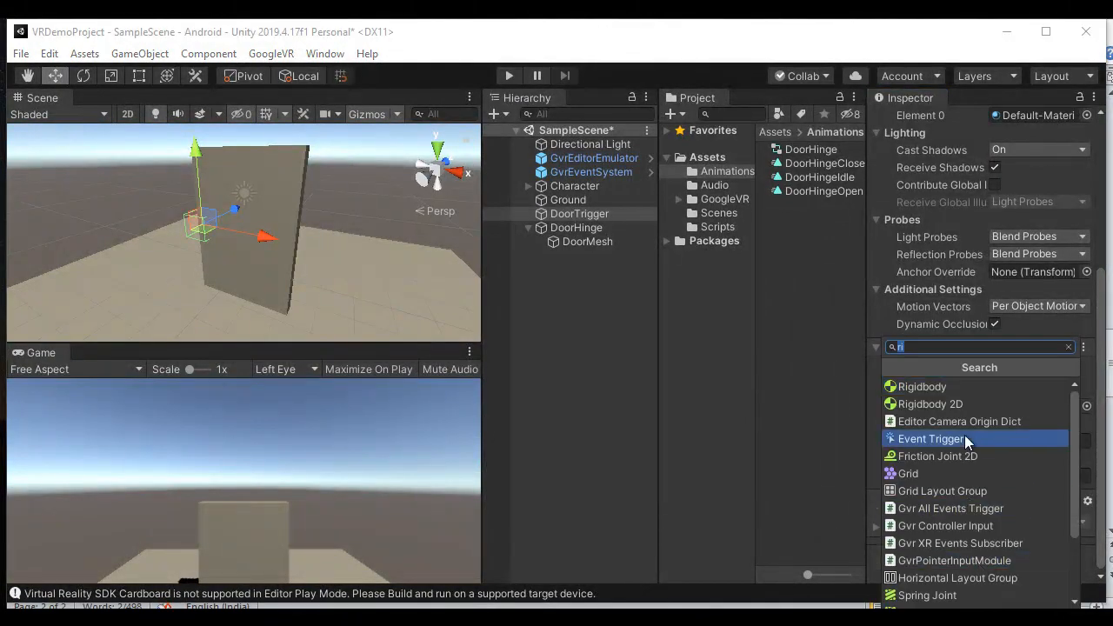
left_click(922, 386)
left_click_drag(1104, 467, 1104, 507)
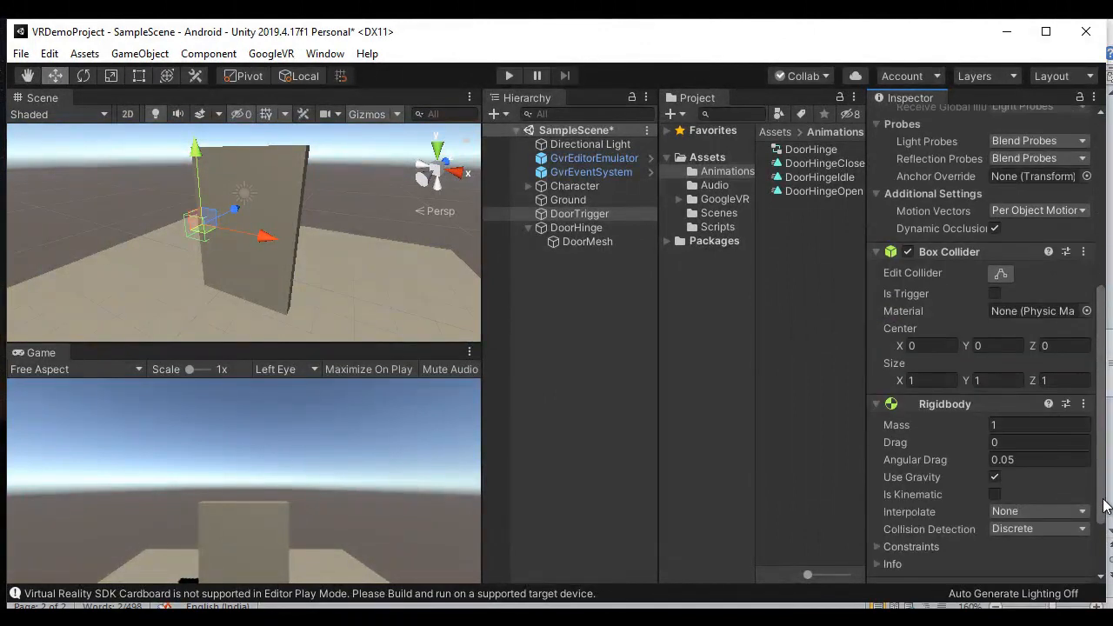
left_click(995, 478)
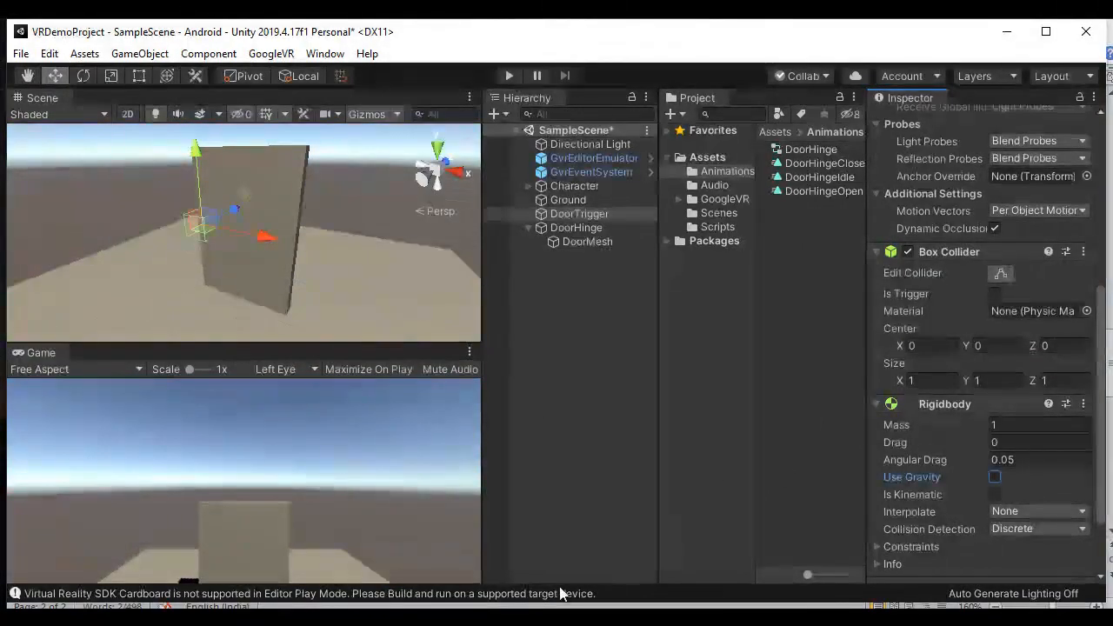
Step: Read the Box Collider instruction for DoorTrigger in the Word notes and return to Unity
left_click(559, 620)
left_click_drag(192, 390, 417, 391)
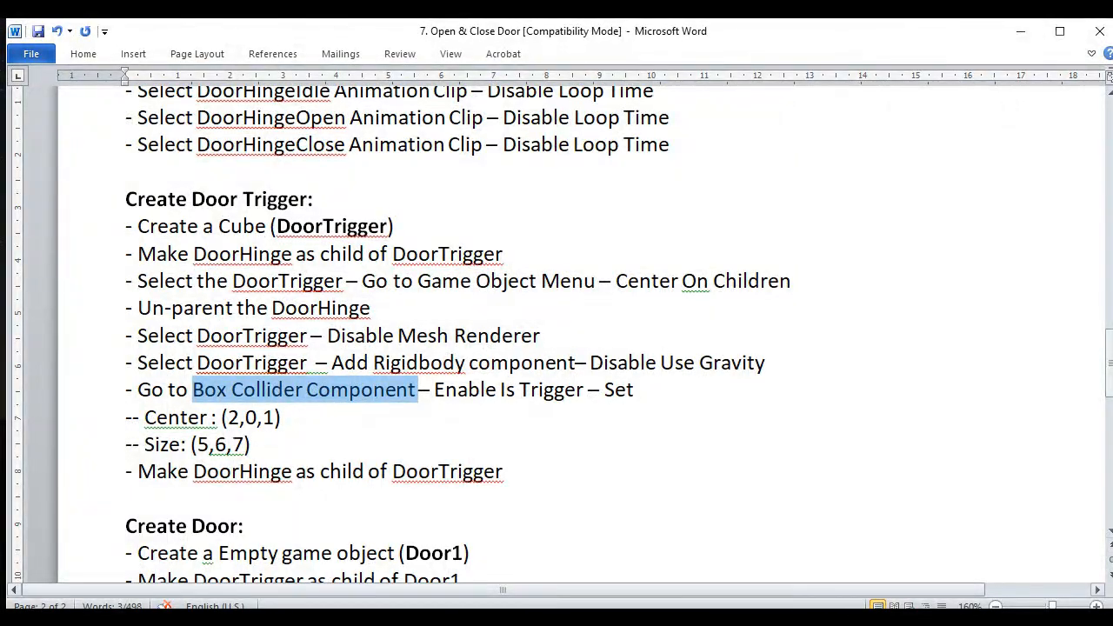
left_click(563, 620)
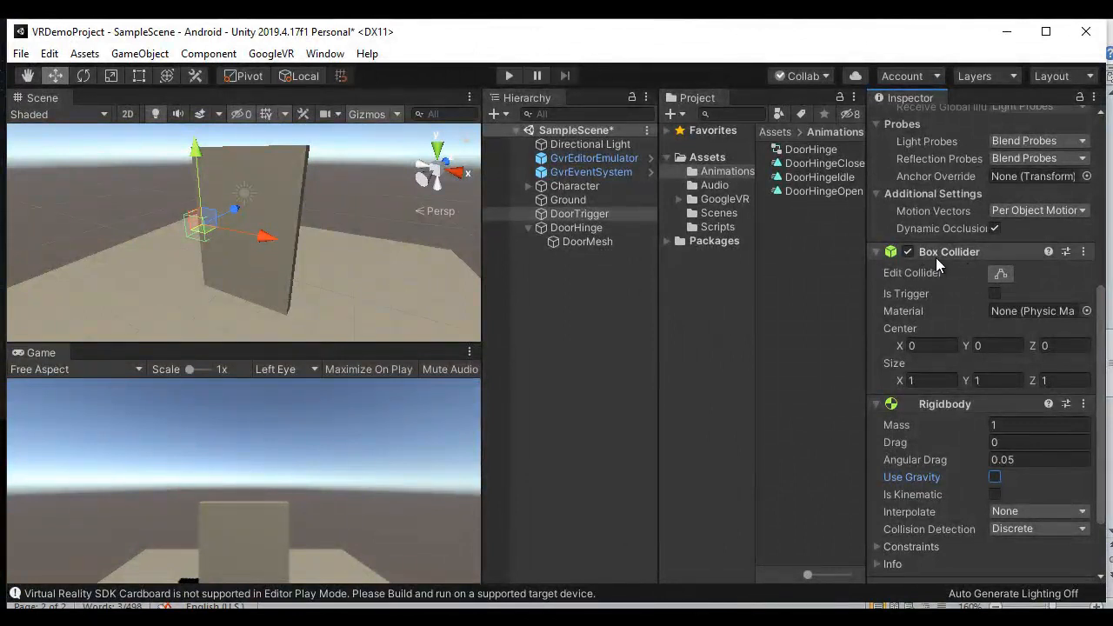
Step: Enable Is Trigger on DoorTrigger's Box Collider and set its Center to (2, 0, 1) following the Word notes
left_click(993, 294)
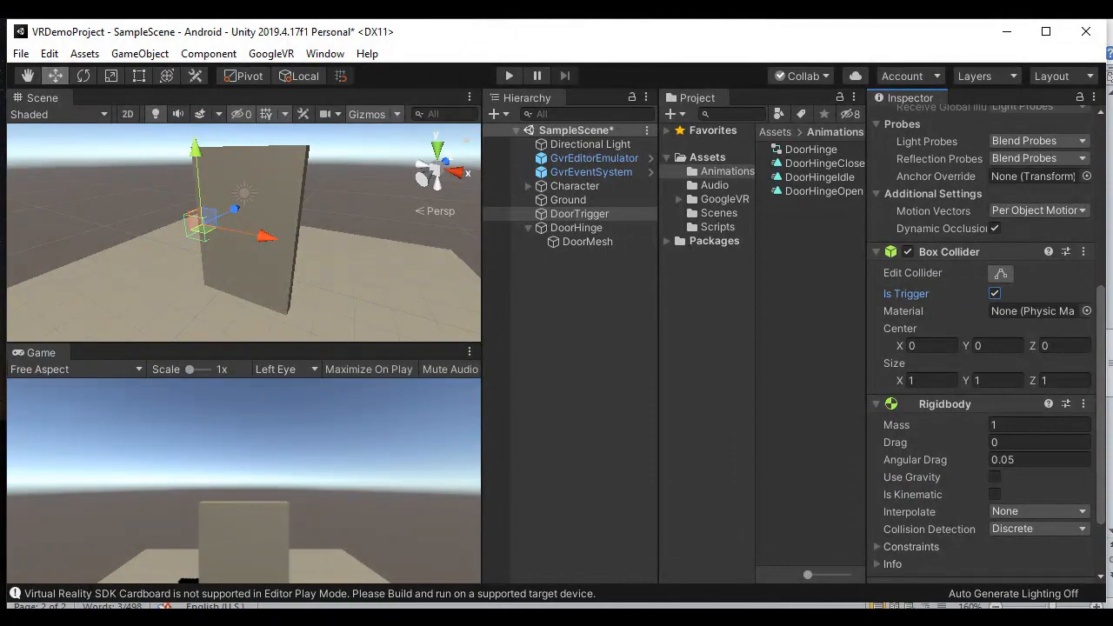
key("alt+Tab")
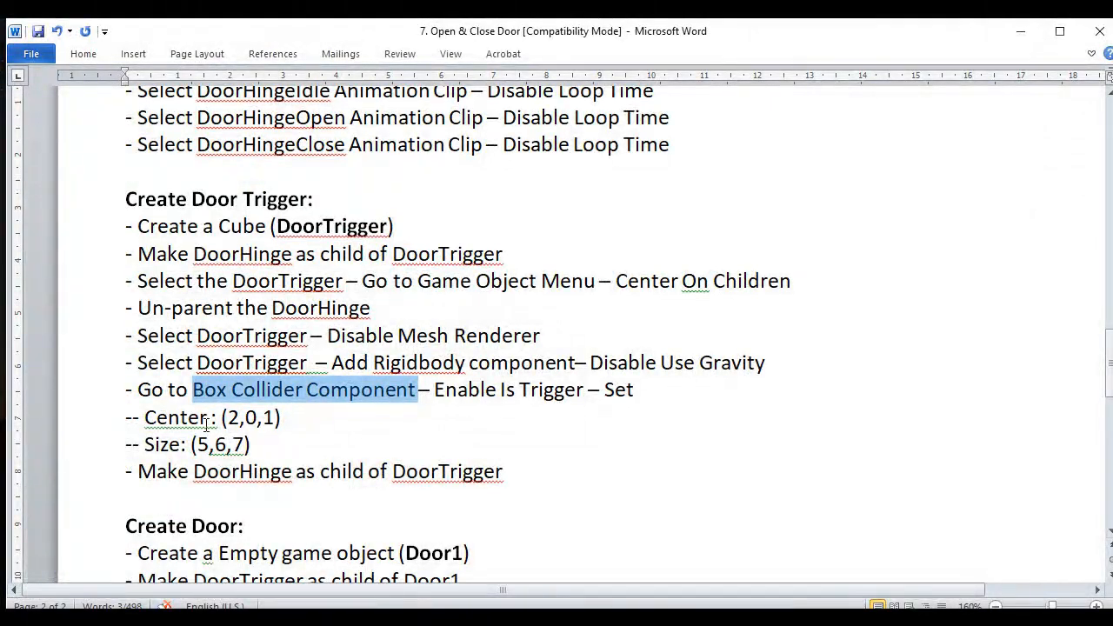
left_click(547, 519)
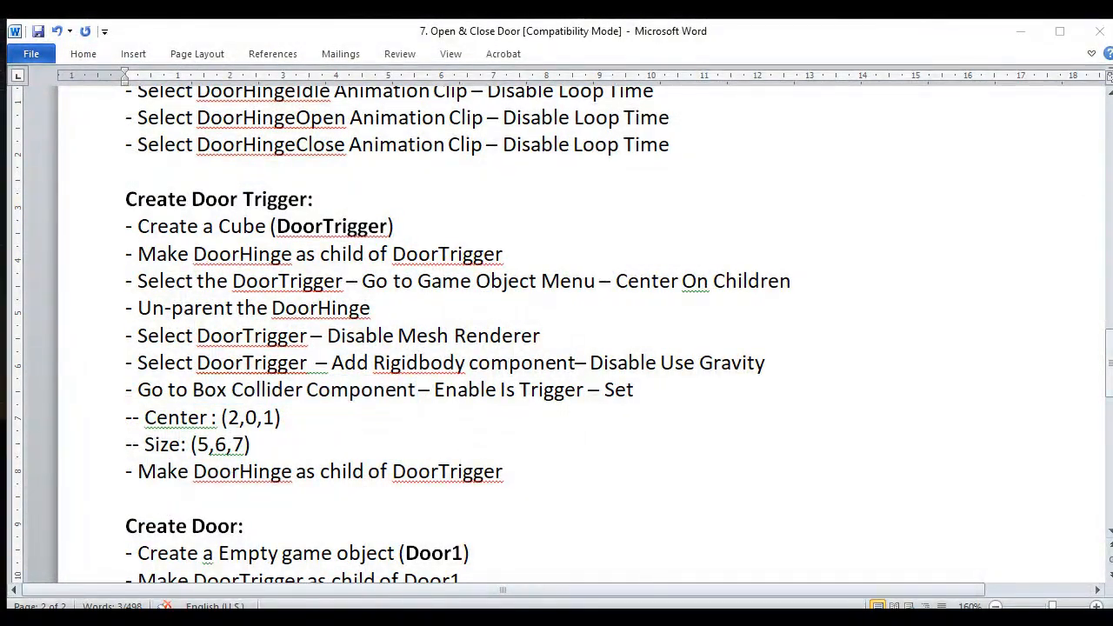
key("alt+Tab")
left_click(933, 345)
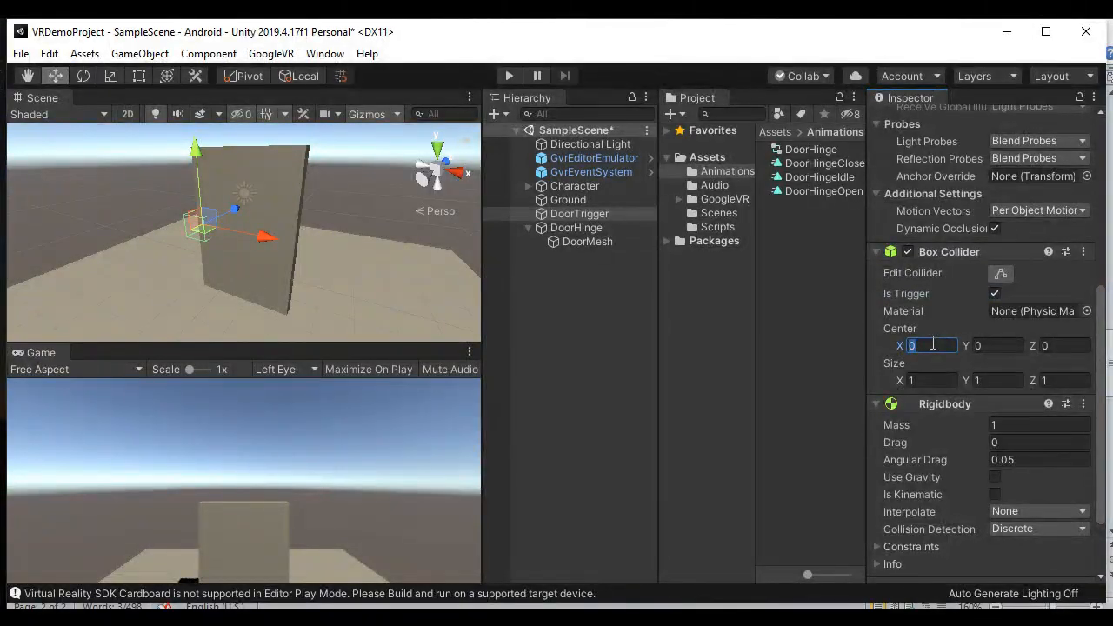
type("2")
left_click(1059, 346)
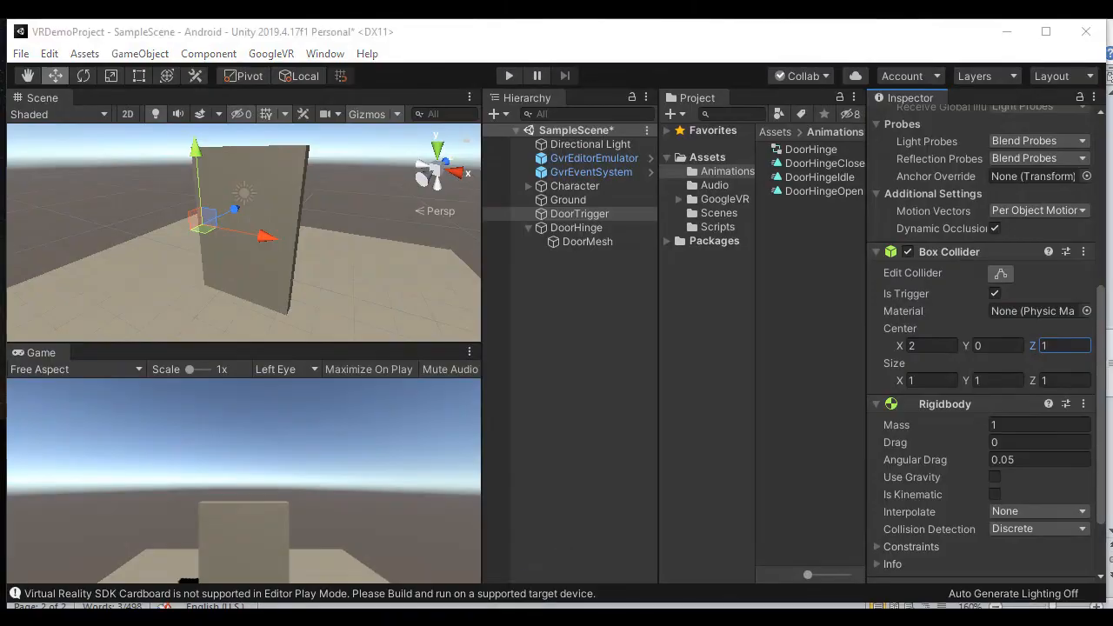
Step: Check the collider size in the Word notes and set DoorTrigger's Box Collider Size to (5, 6, 7) in Unity
key("alt+Tab")
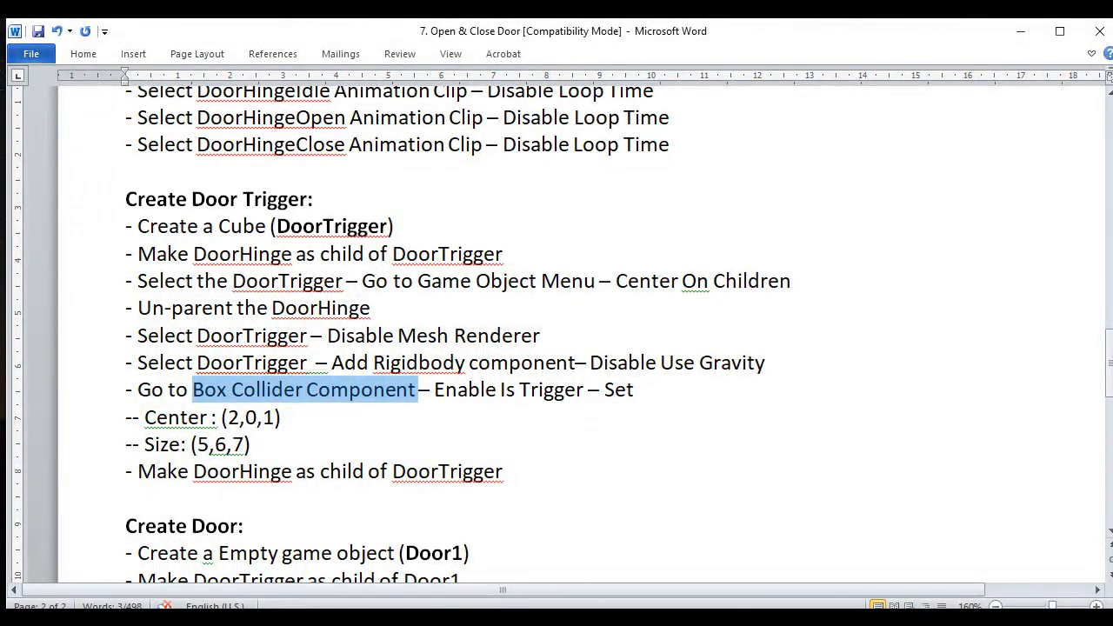
key("alt+Tab")
left_click(931, 380)
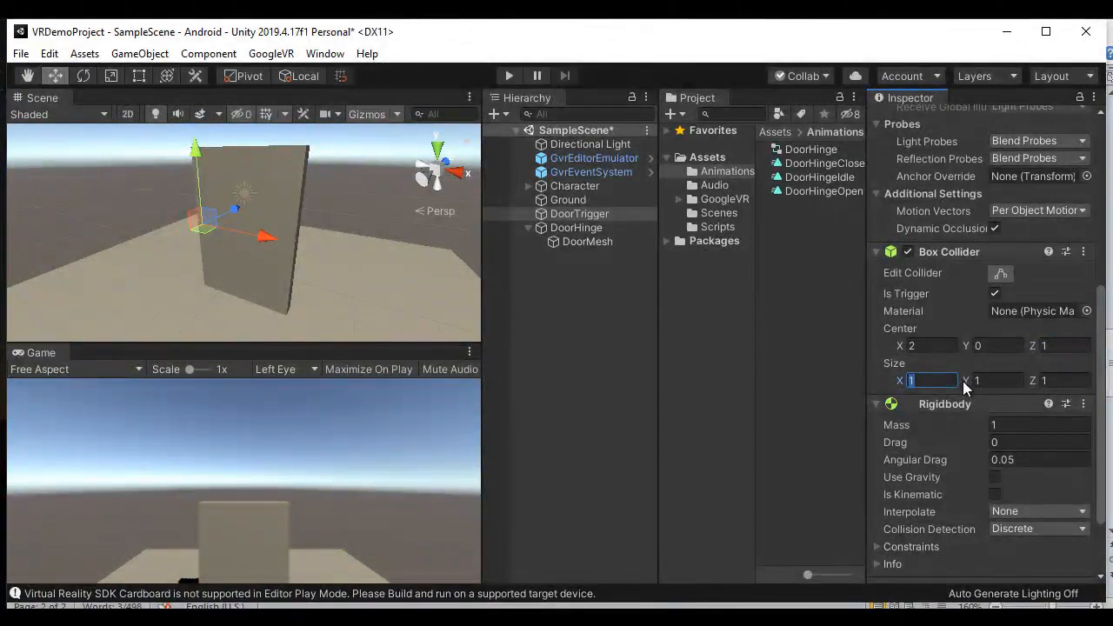
type("5")
left_click(995, 379)
type("6")
left_click(1062, 381)
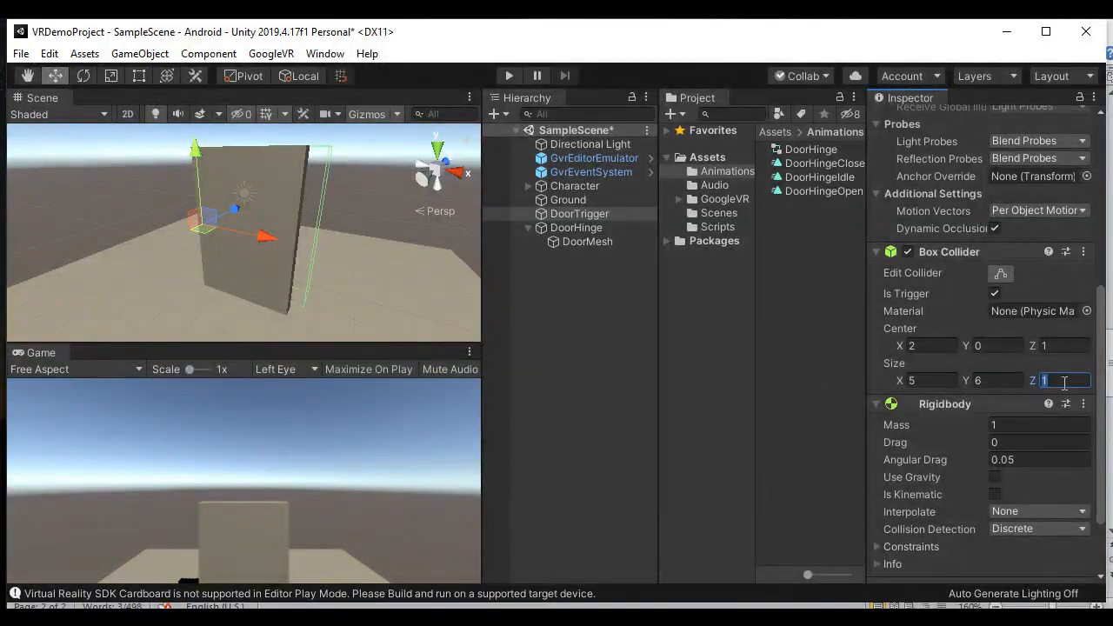
type("7")
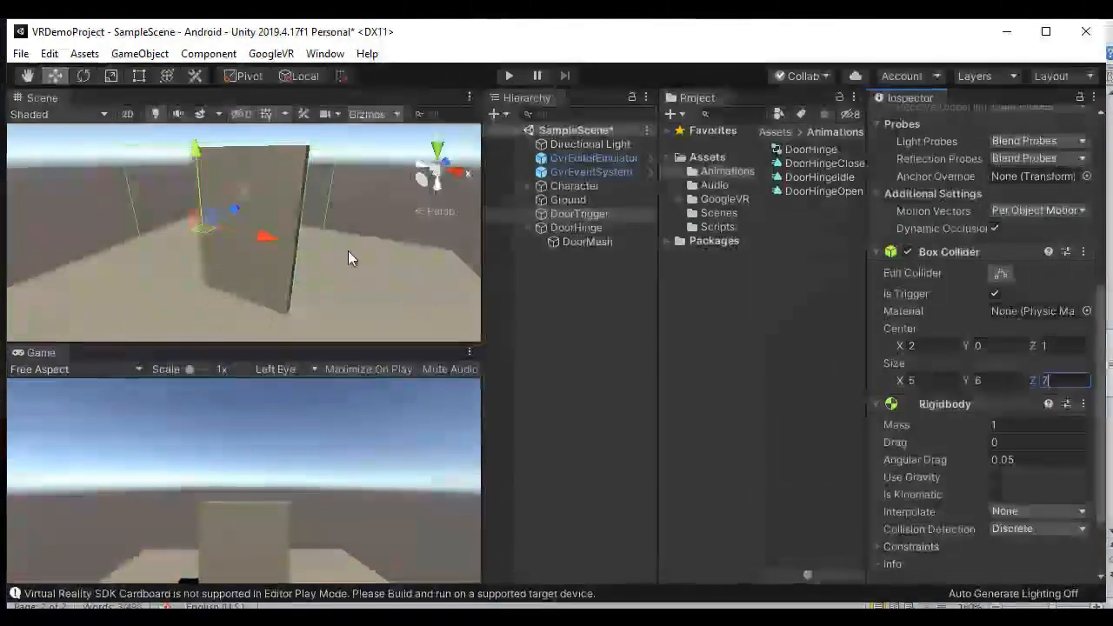
left_click_drag(347, 251, 348, 287, "alt")
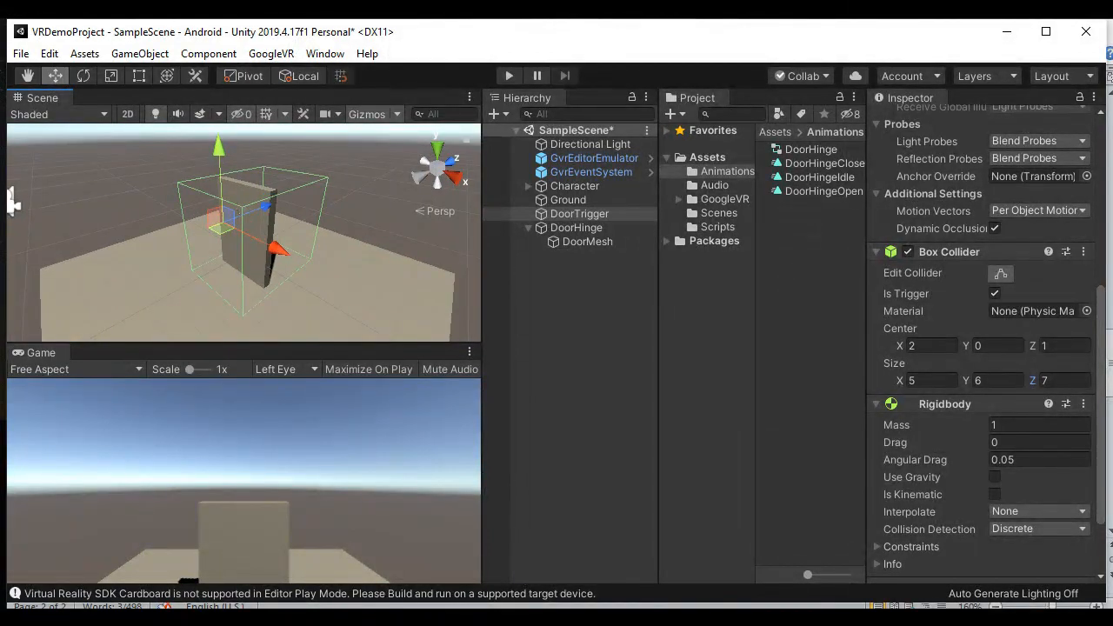
Step: Check the parenting instruction in the Word notes and make DoorHinge a child of DoorTrigger in Unity's hierarchy
key("alt+Tab")
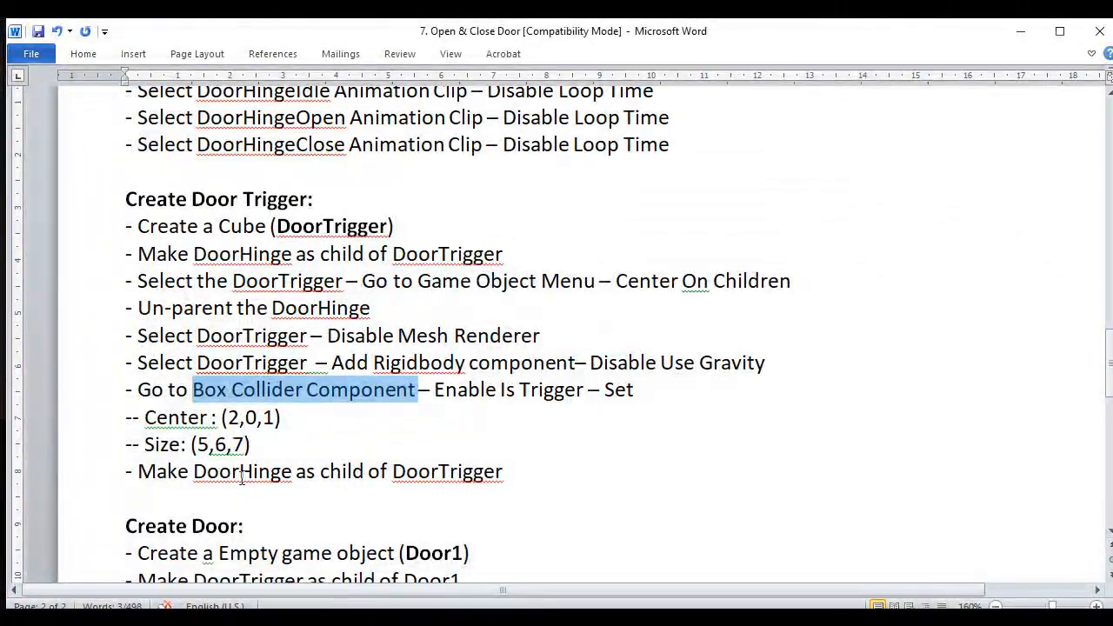
key("alt+Tab")
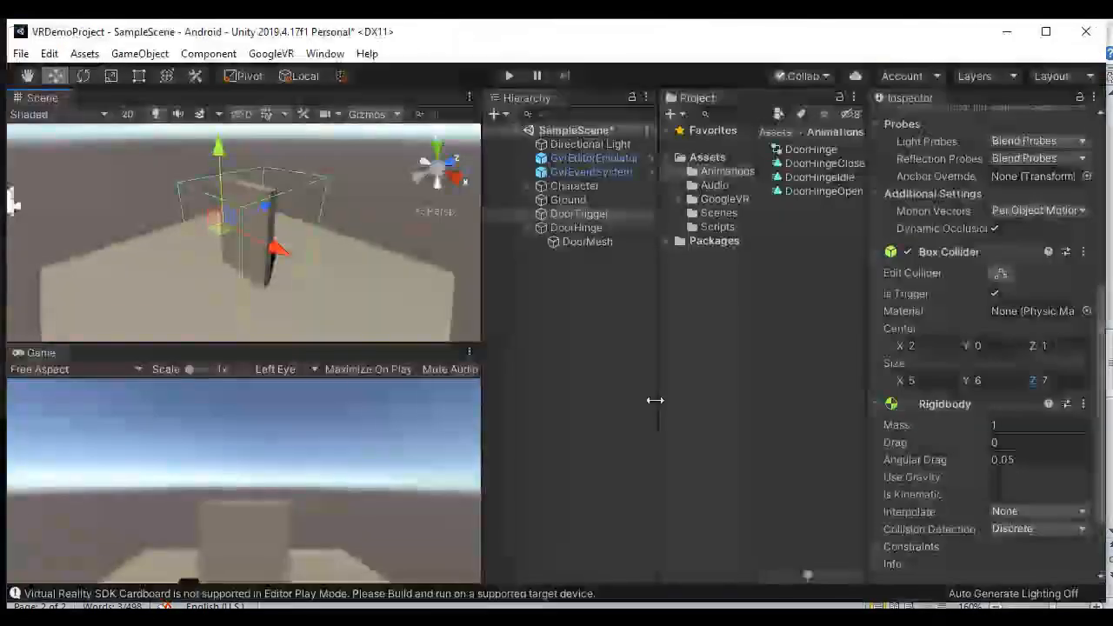
left_click_drag(588, 230, 599, 216)
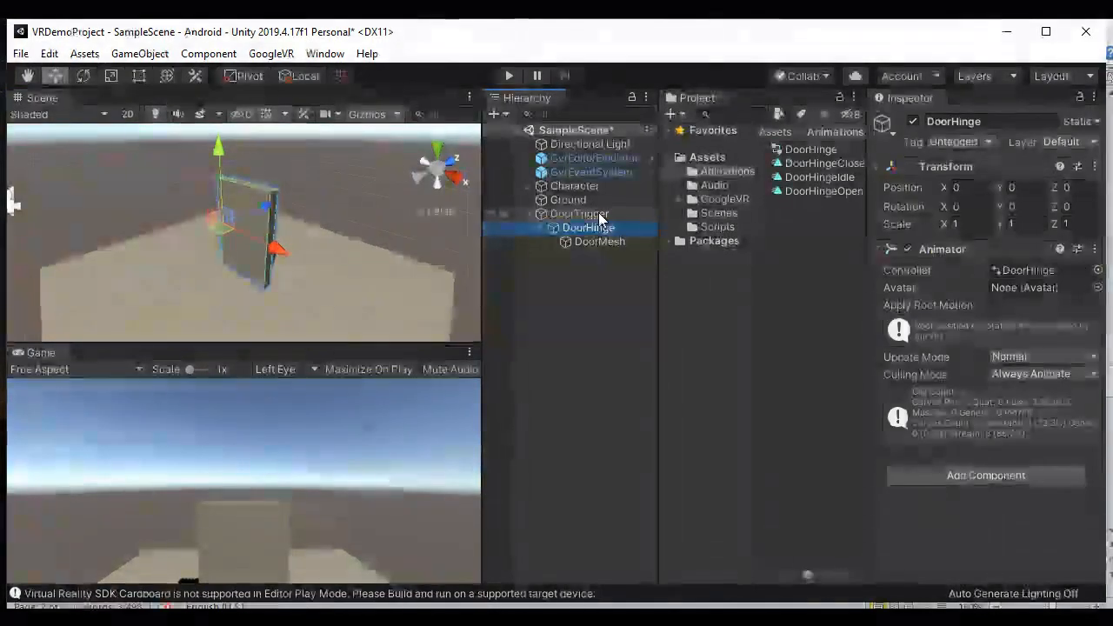
left_click(597, 214)
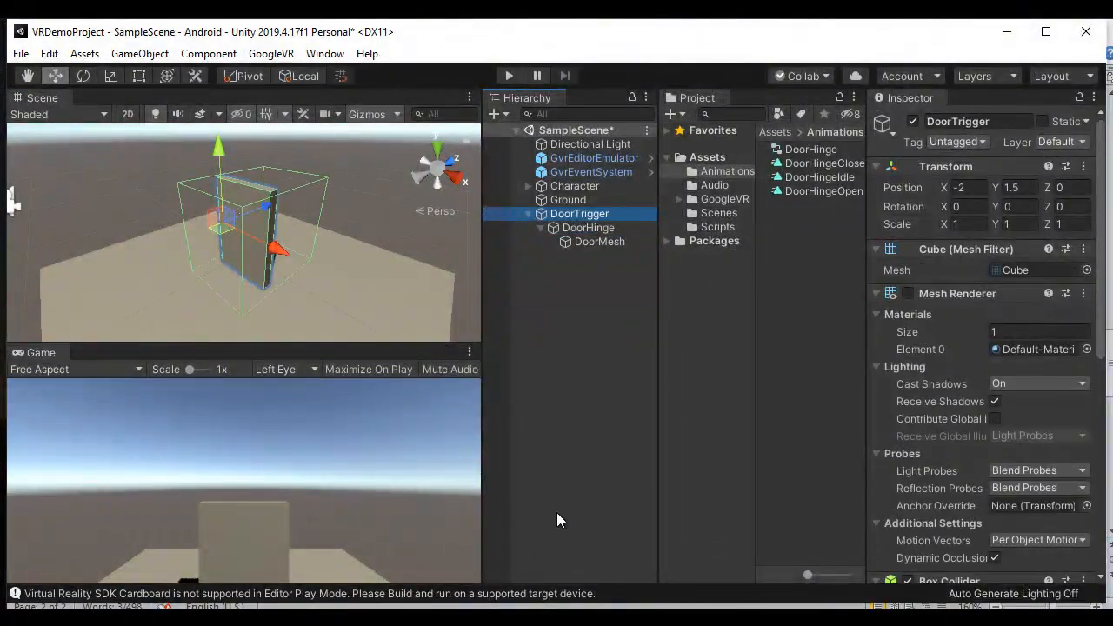
Step: Copy the name Door1 from the Word notes and create an empty game object with that name in Unity
key("alt+Tab")
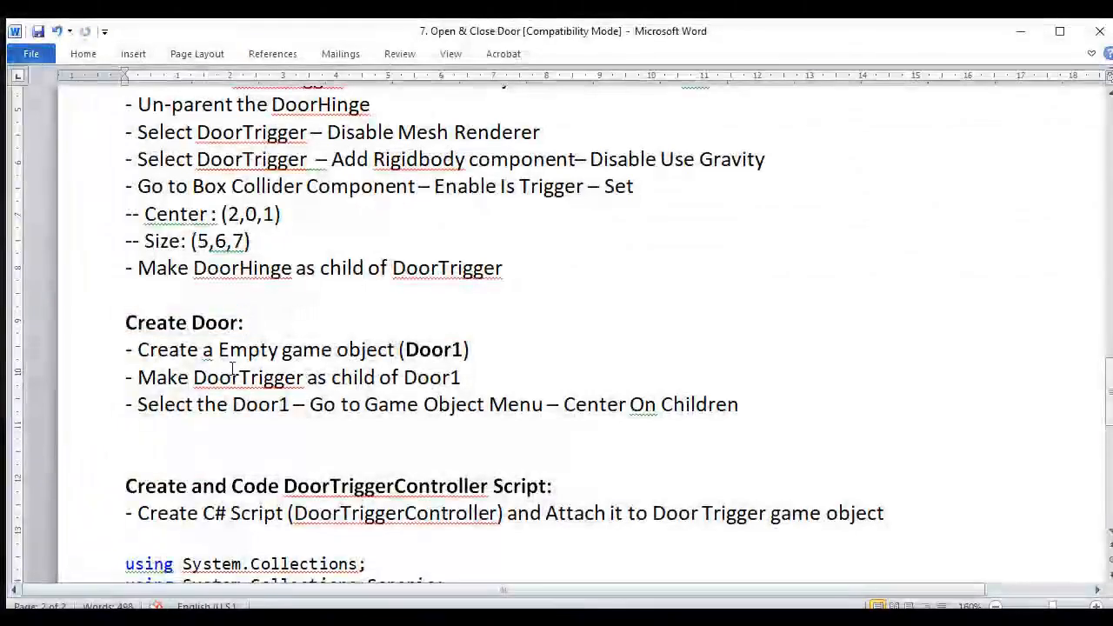
left_click_drag(218, 349, 397, 350)
double_click(432, 351)
key("ctrl+c")
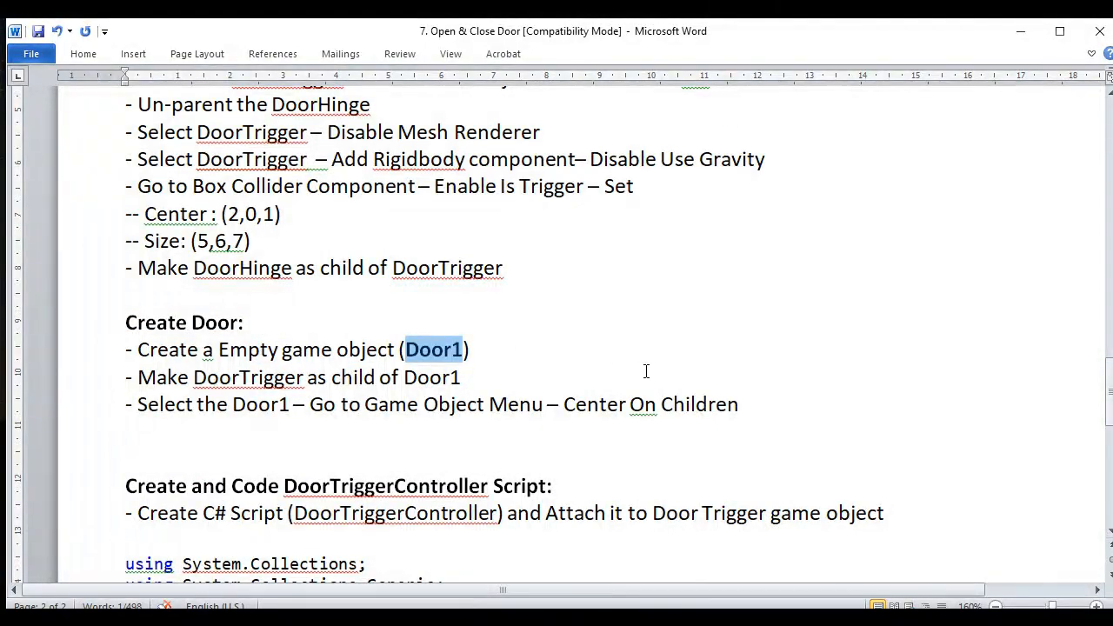
key("alt+Tab")
left_click(155, 55)
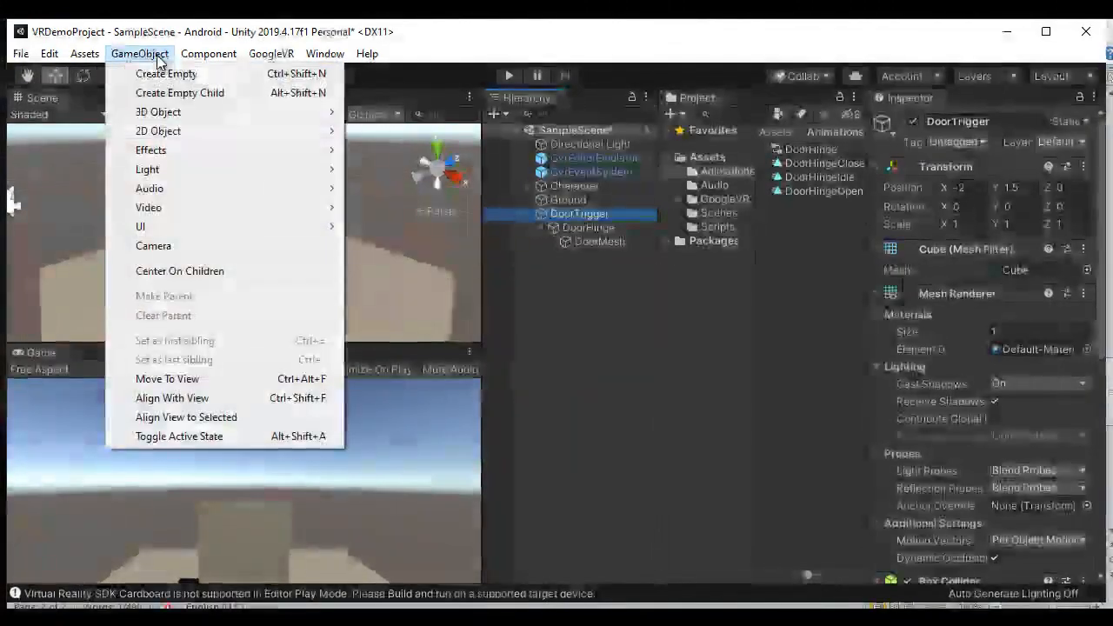
left_click(166, 74)
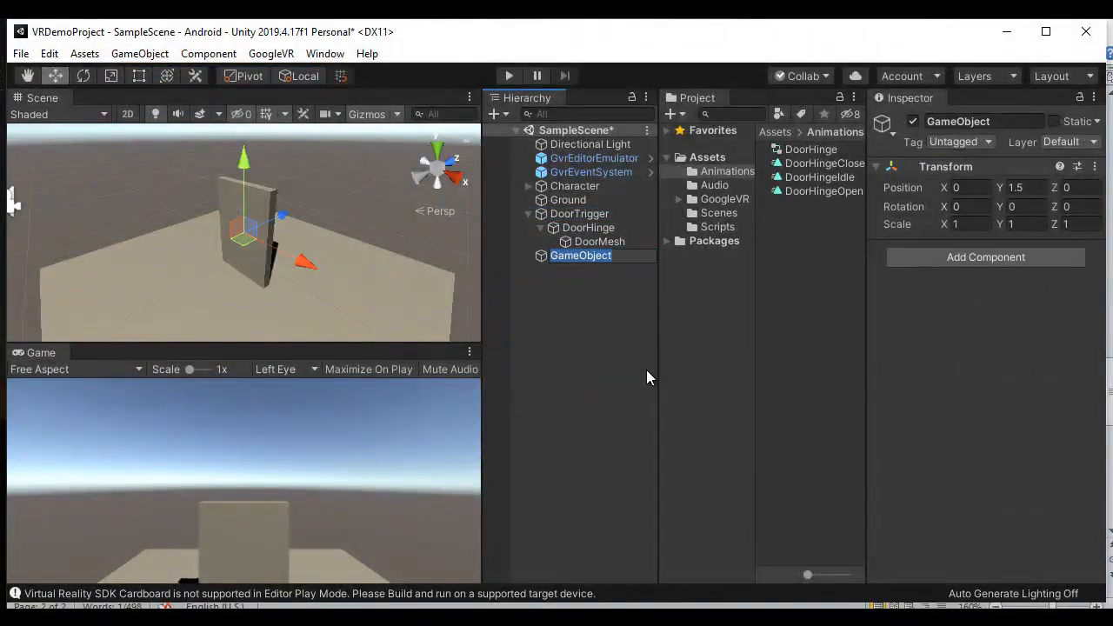
key("ctrl+v")
key("Return")
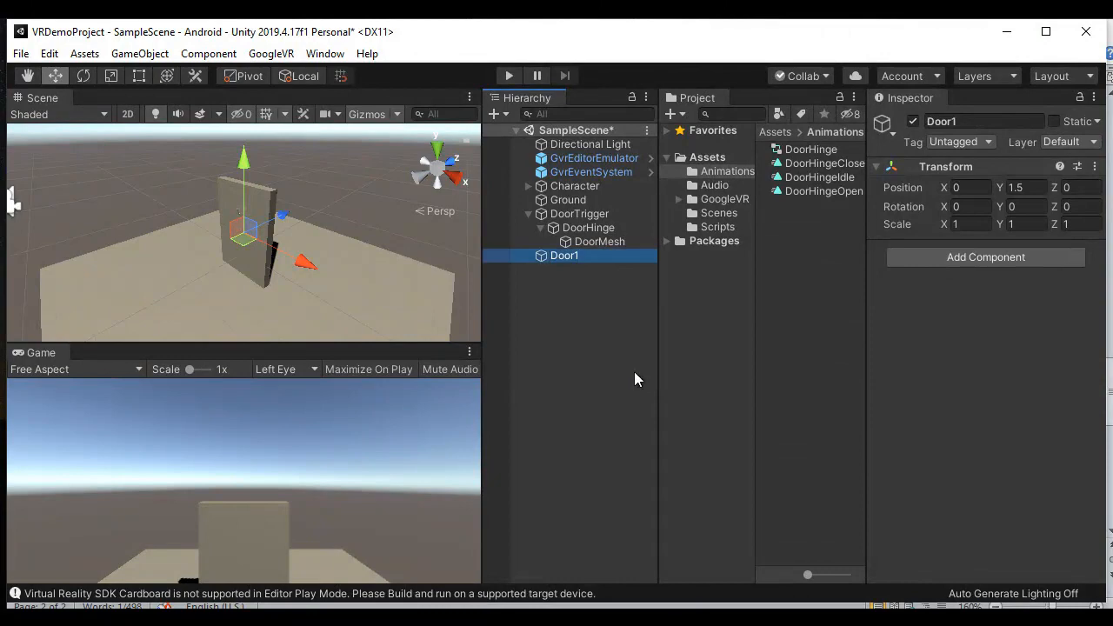
Step: Check the next Create Door instruction in the Word notes and make DoorTrigger a child of Door1 in Unity
key("alt+Tab")
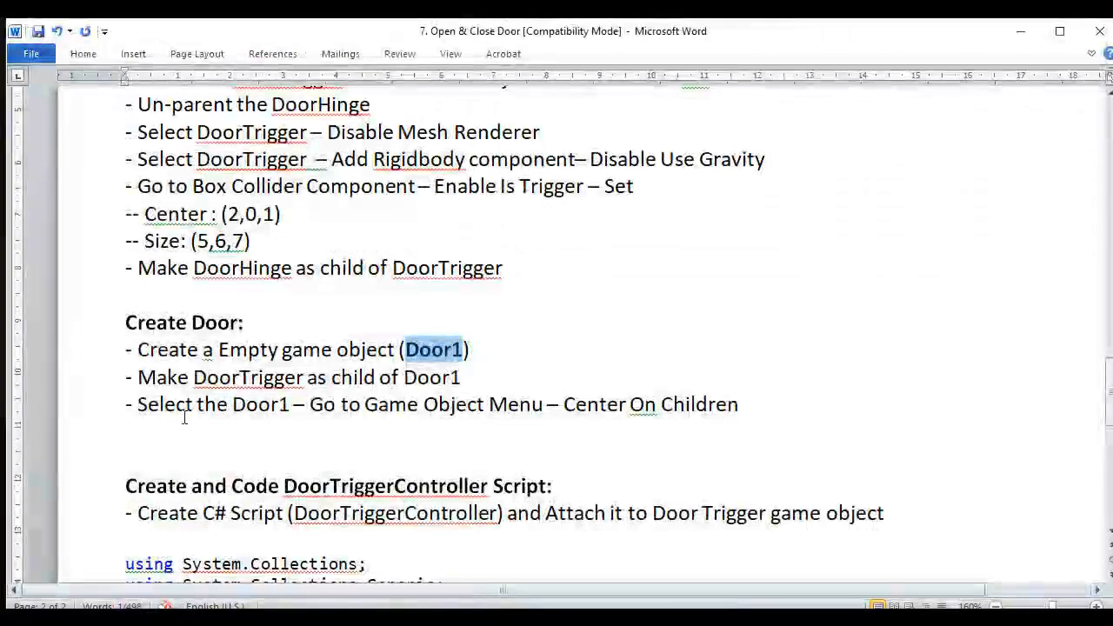
left_click_drag(137, 377, 303, 377)
key("alt+Tab")
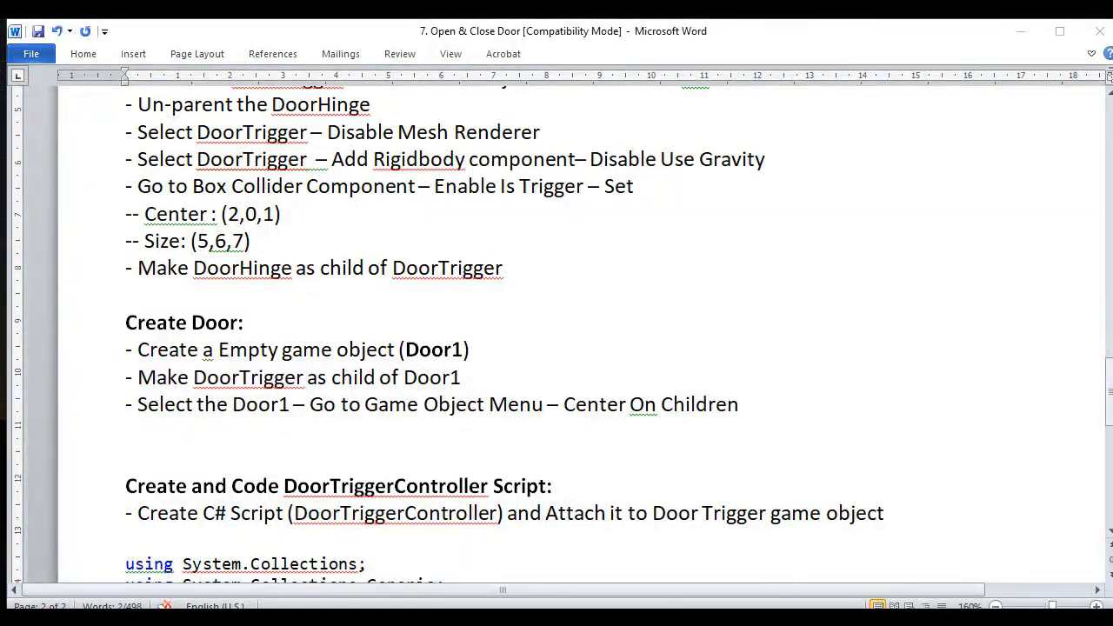
left_click_drag(579, 214, 578, 261)
Step: Check the Center On Children instruction for Door1 in the Word notes and apply it to Door1 in Unity
left_click(577, 213)
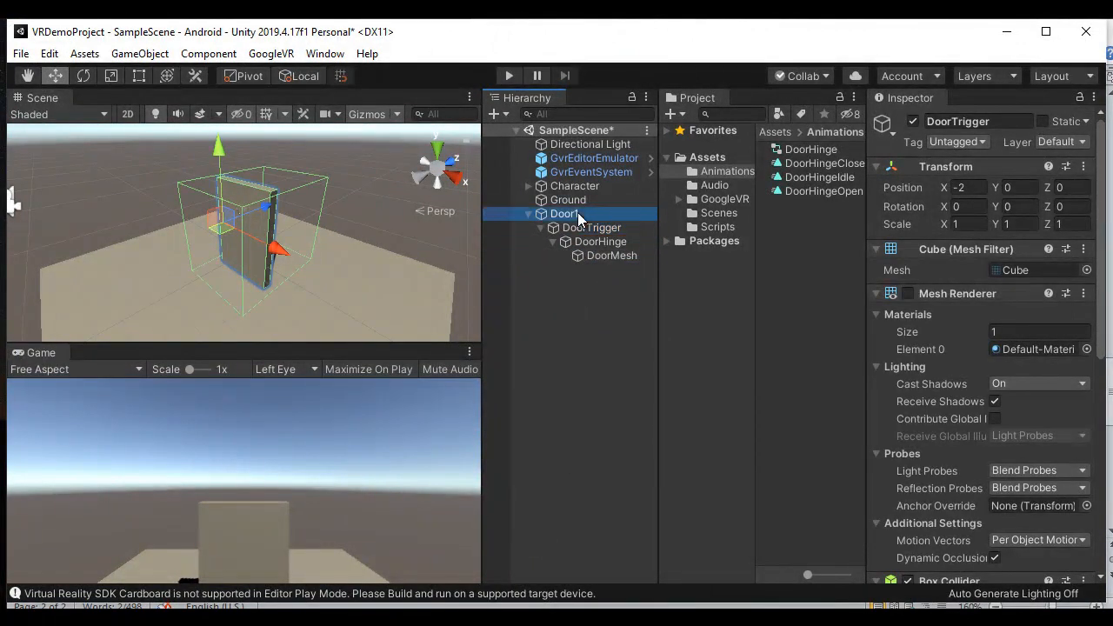
key("alt+Tab")
left_click_drag(340, 404, 488, 404)
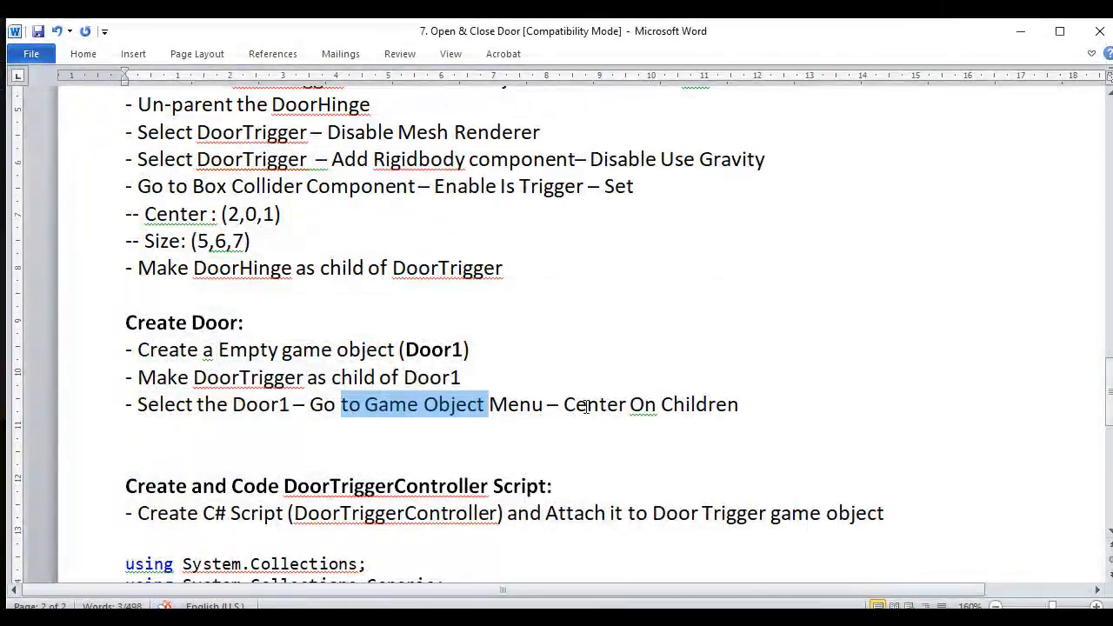
key("alt+Tab")
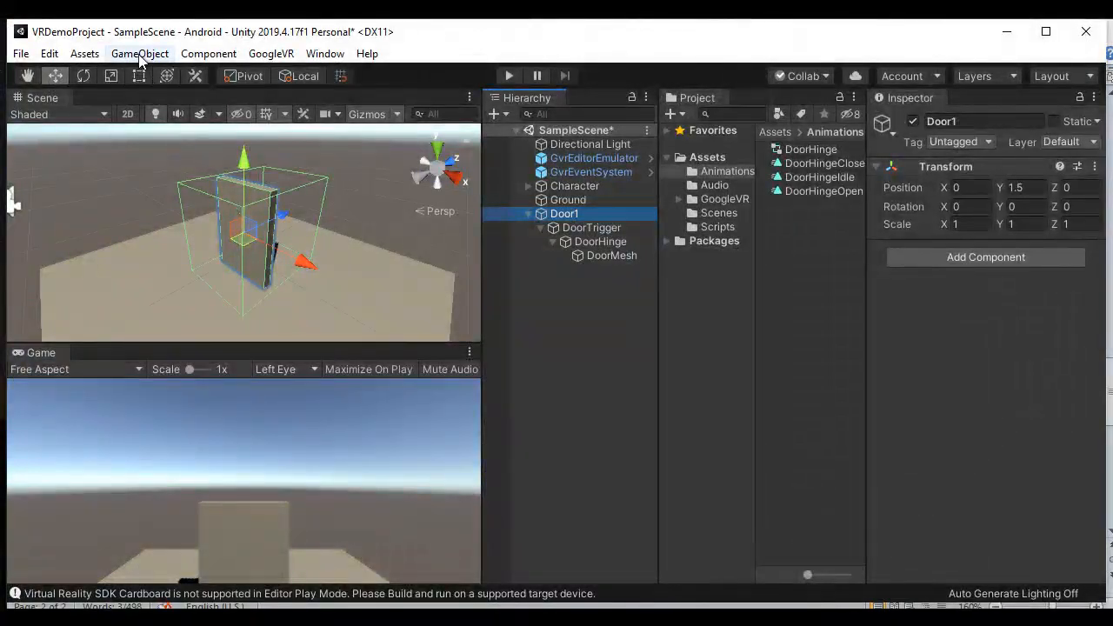
left_click(139, 54)
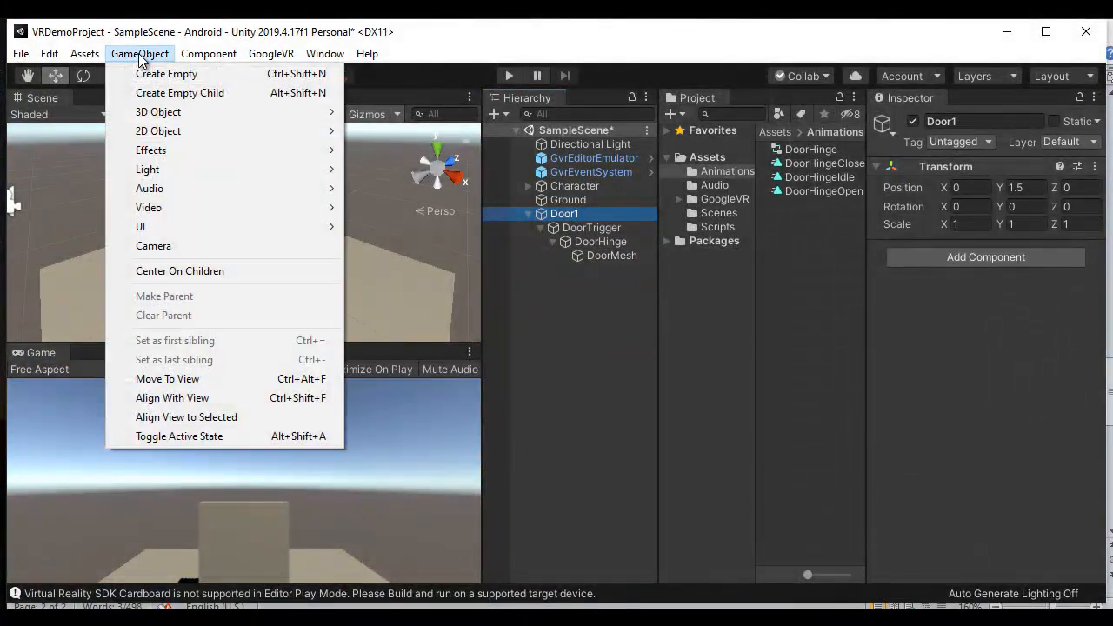
left_click(194, 270)
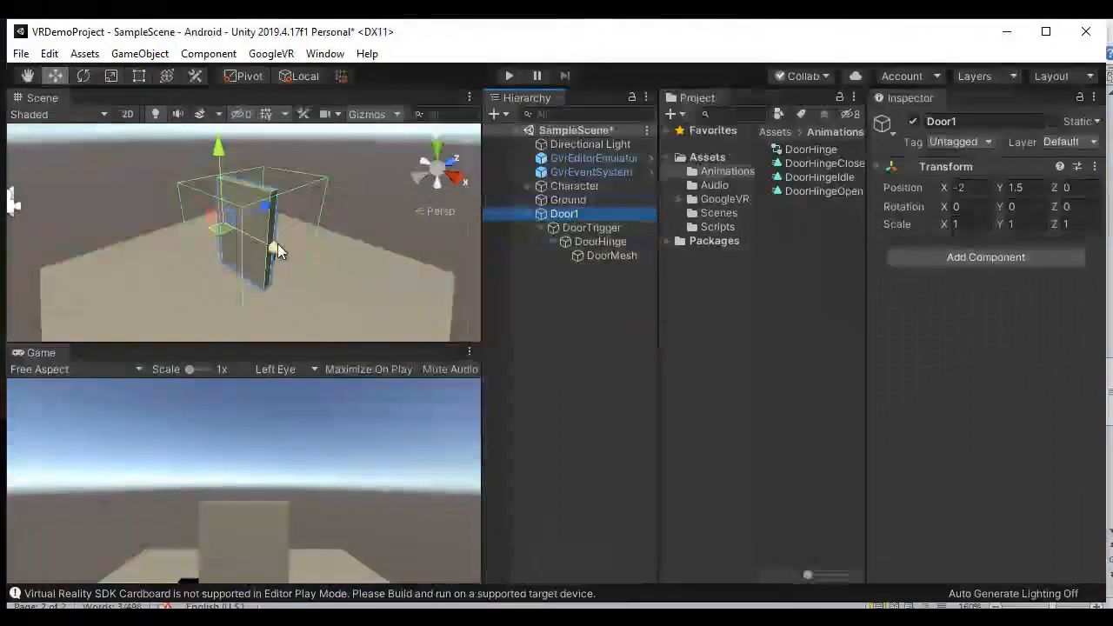
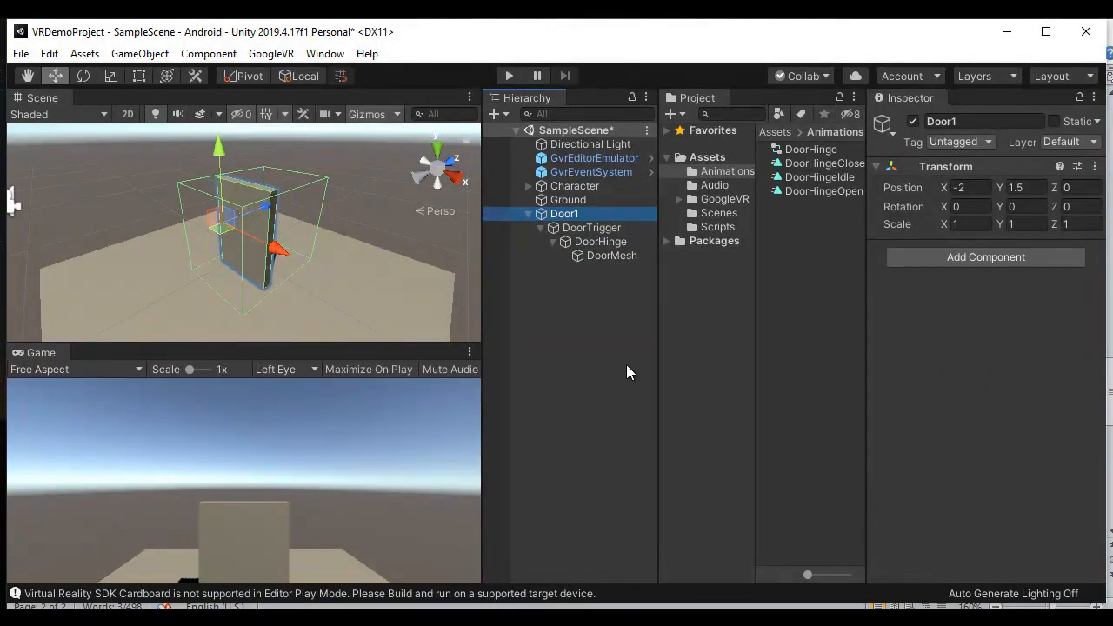
Step: Review the door hierarchy by selecting DoorMesh, DoorHinge, DoorTrigger and Door1 in turn
left_click(609, 258)
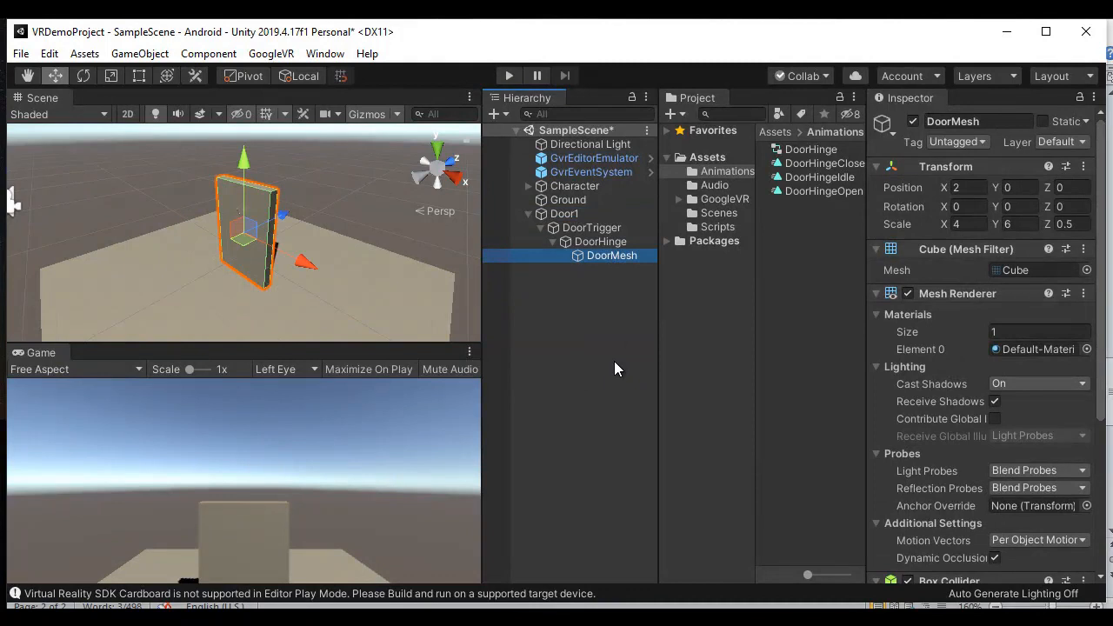
left_click(600, 242)
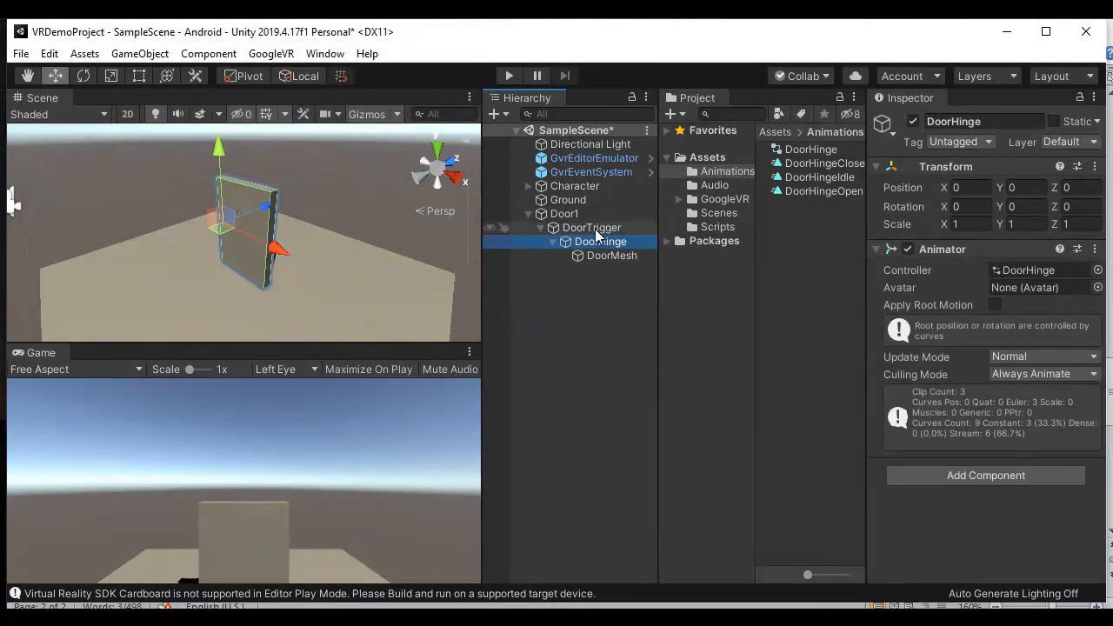
left_click(596, 230)
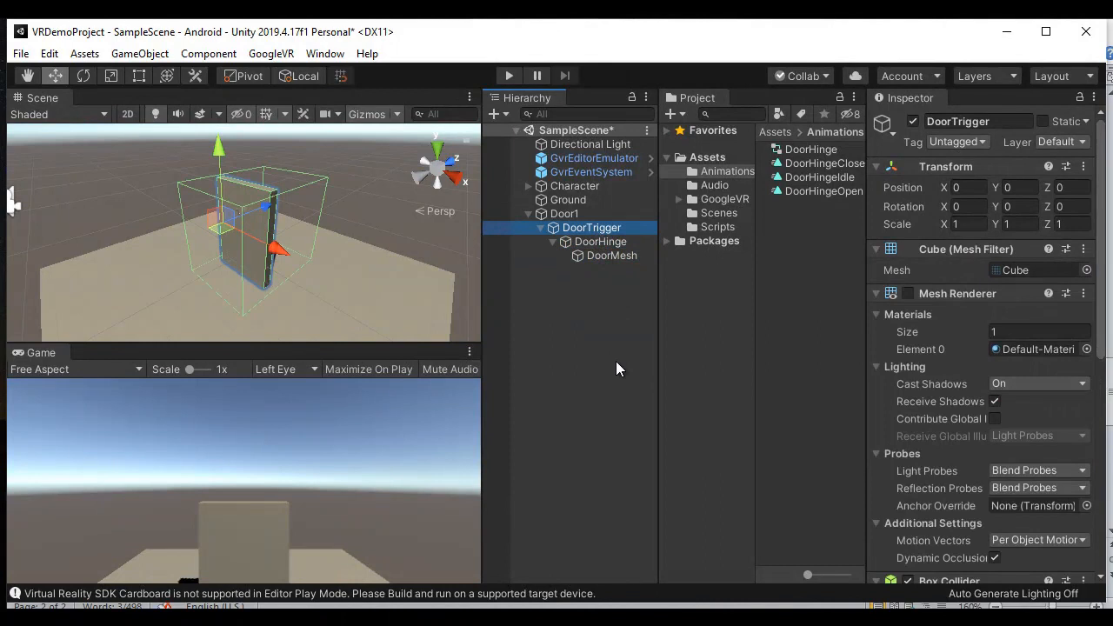
left_click(563, 214)
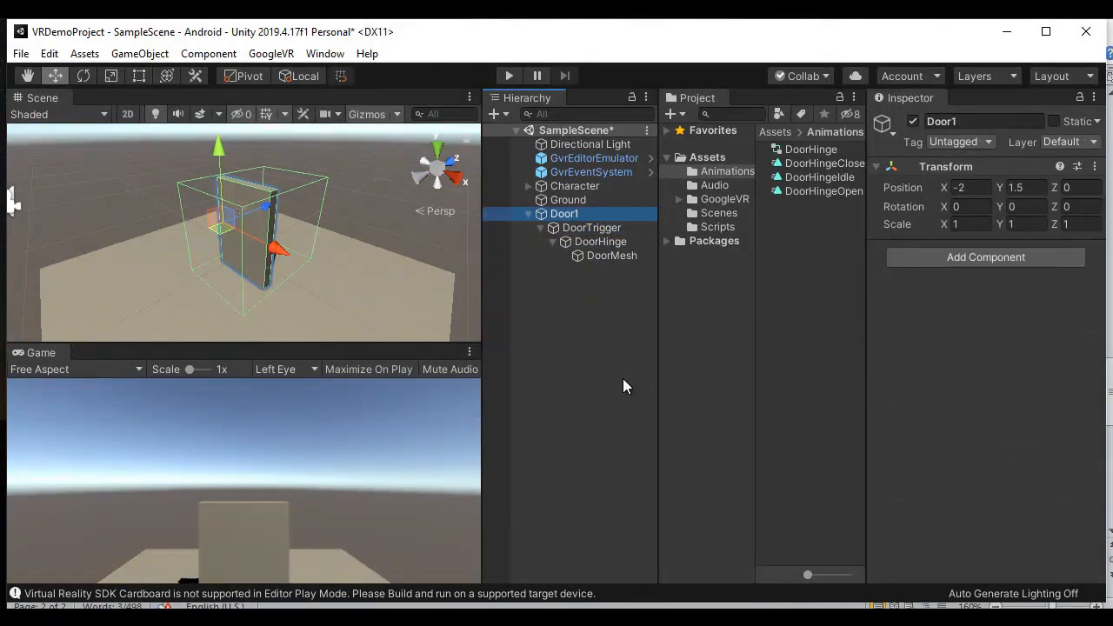
Step: Copy the name DoorTriggerController from the Word notes and create a C# script with that name in Unity's Scripts folder
key("alt+Tab")
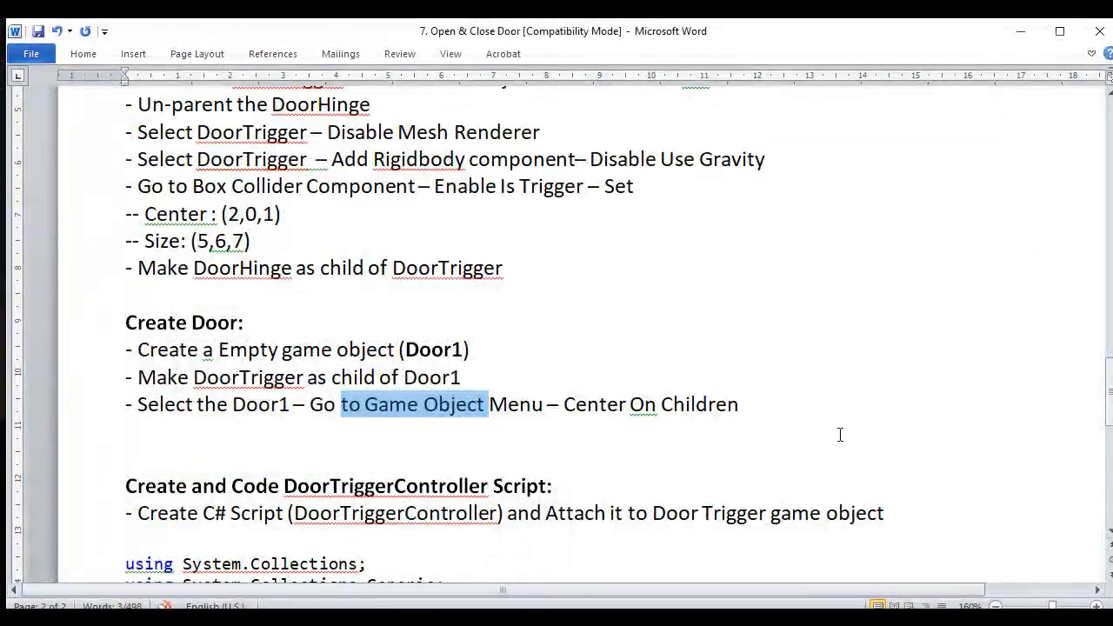
scroll(839, 435, "down", 5)
scroll(839, 434, "down", 1)
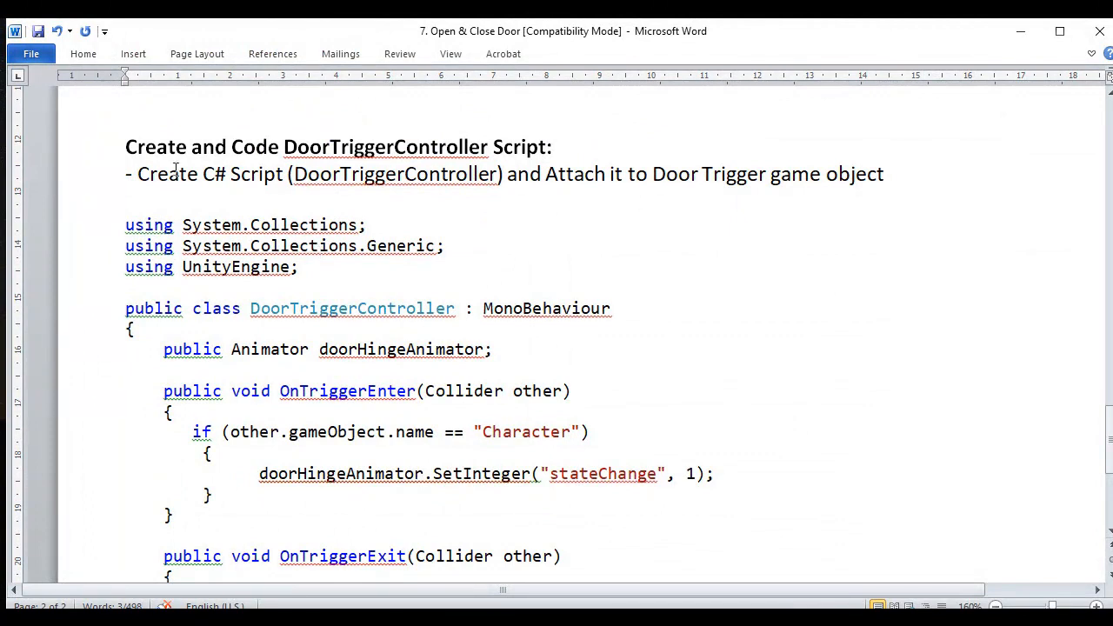
double_click(405, 173)
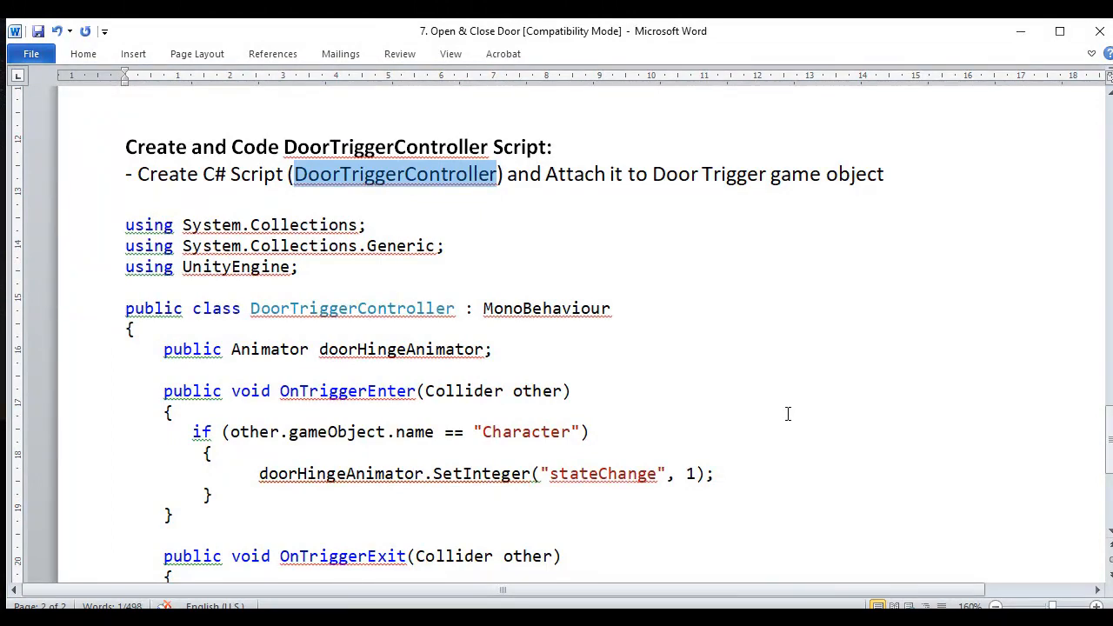
key("alt+Tab")
left_click(721, 227)
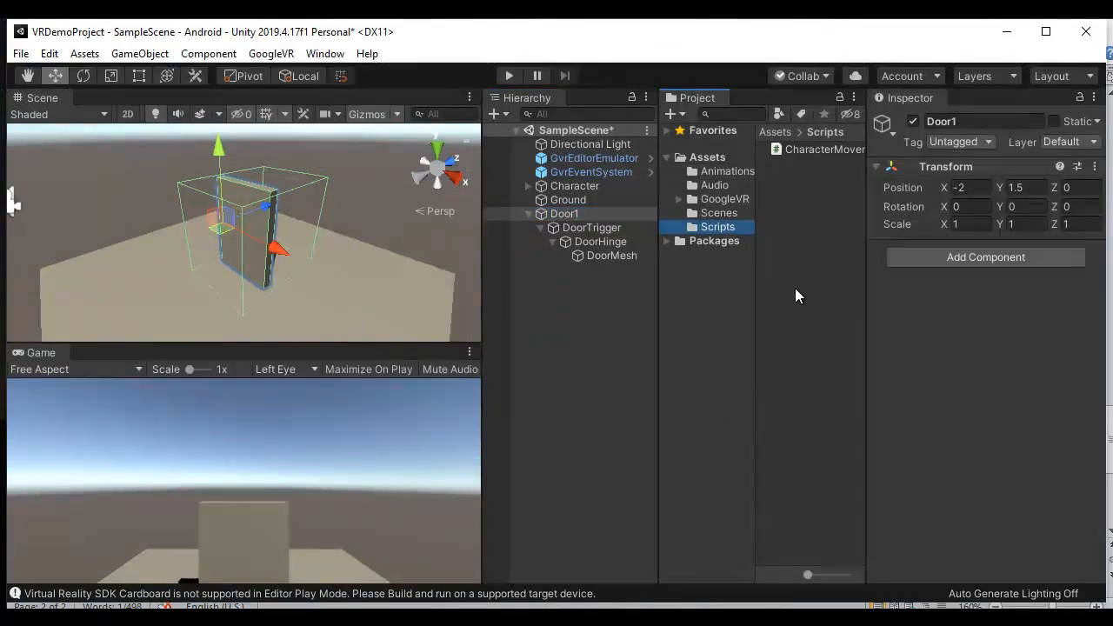
right_click(789, 226)
mouse_move(834, 178)
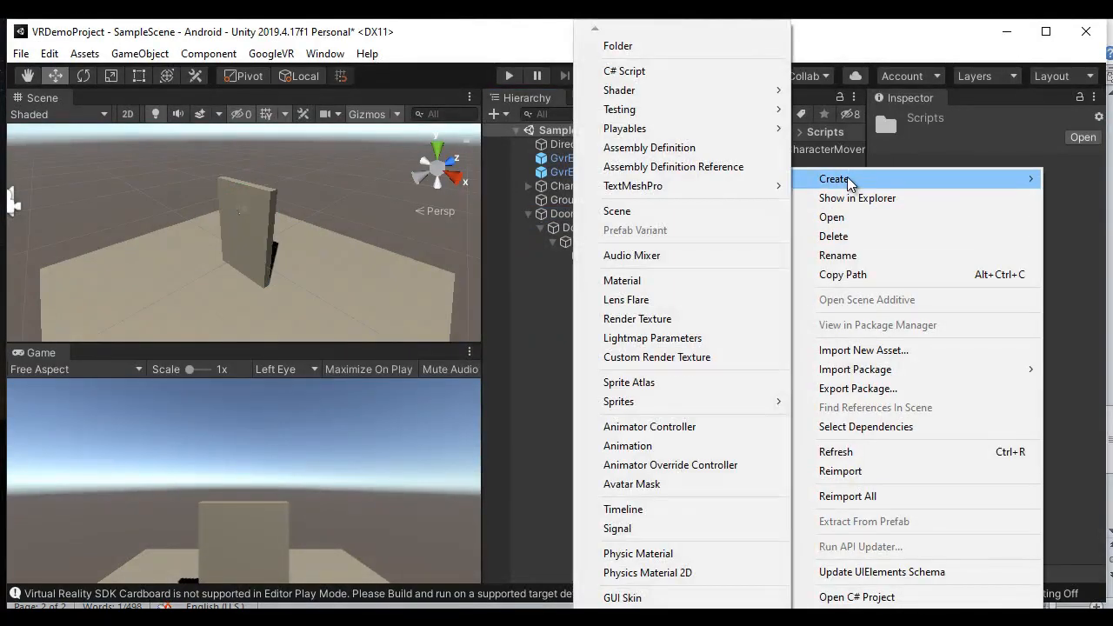
left_click(664, 76)
key("ctrl+v")
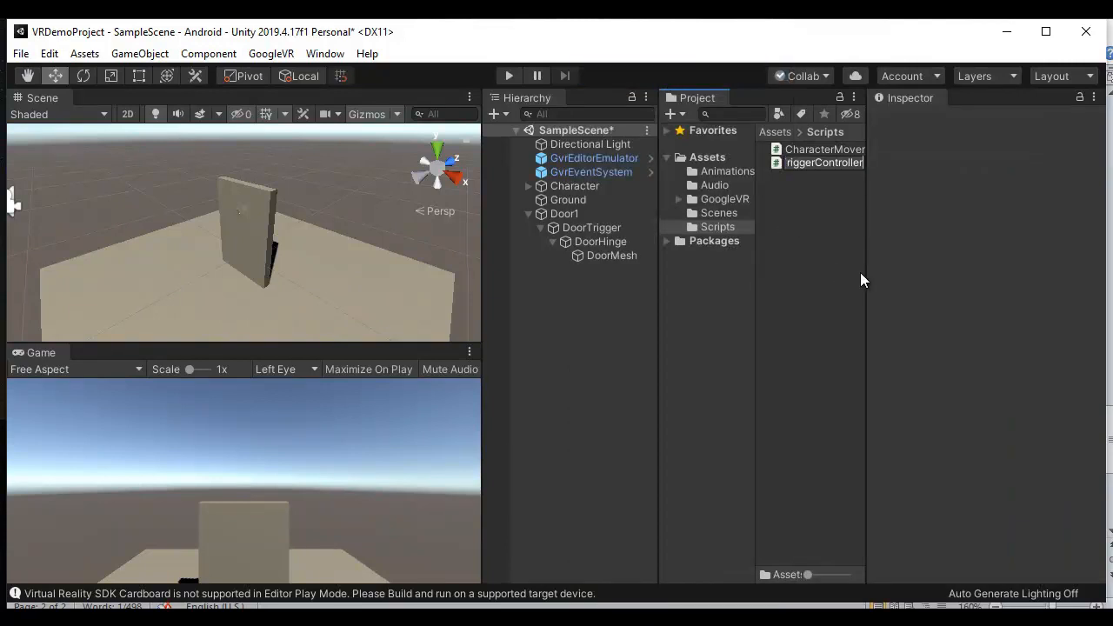
key("Return")
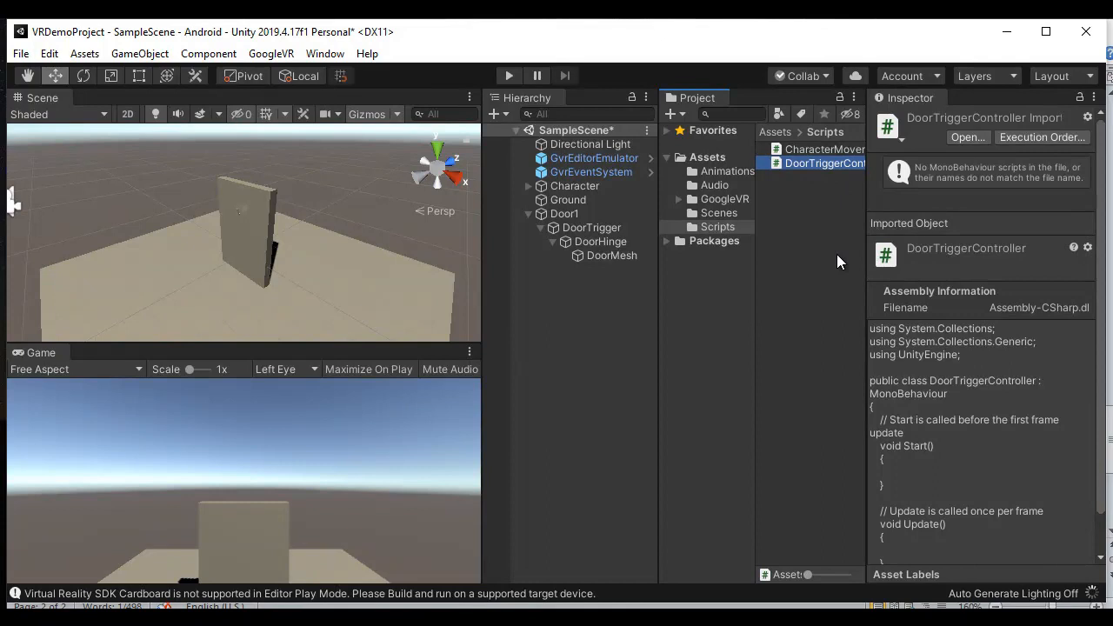
Step: Attach the DoorTriggerController script to the DoorTrigger object and check its component in the Inspector
left_click(604, 229)
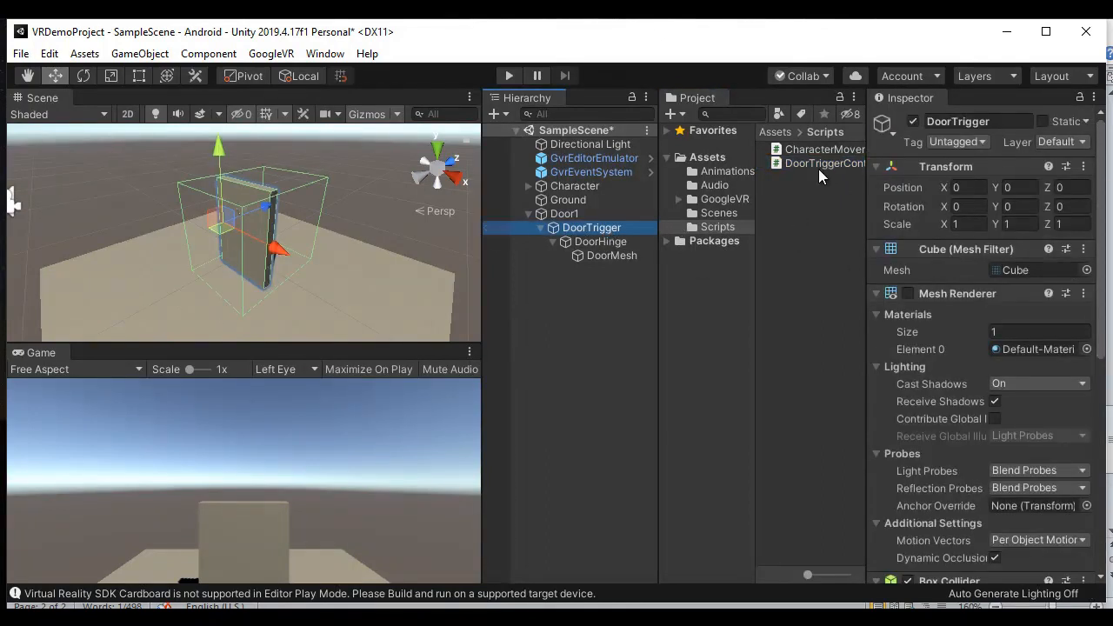
left_click_drag(825, 163, 613, 233)
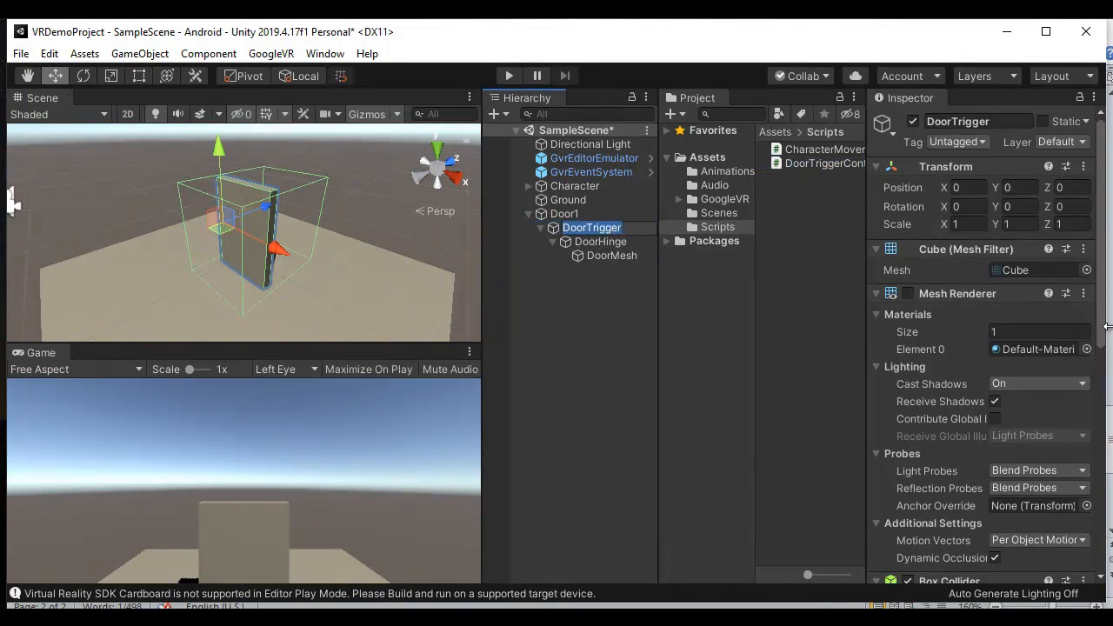
left_click_drag(1104, 324, 1106, 572)
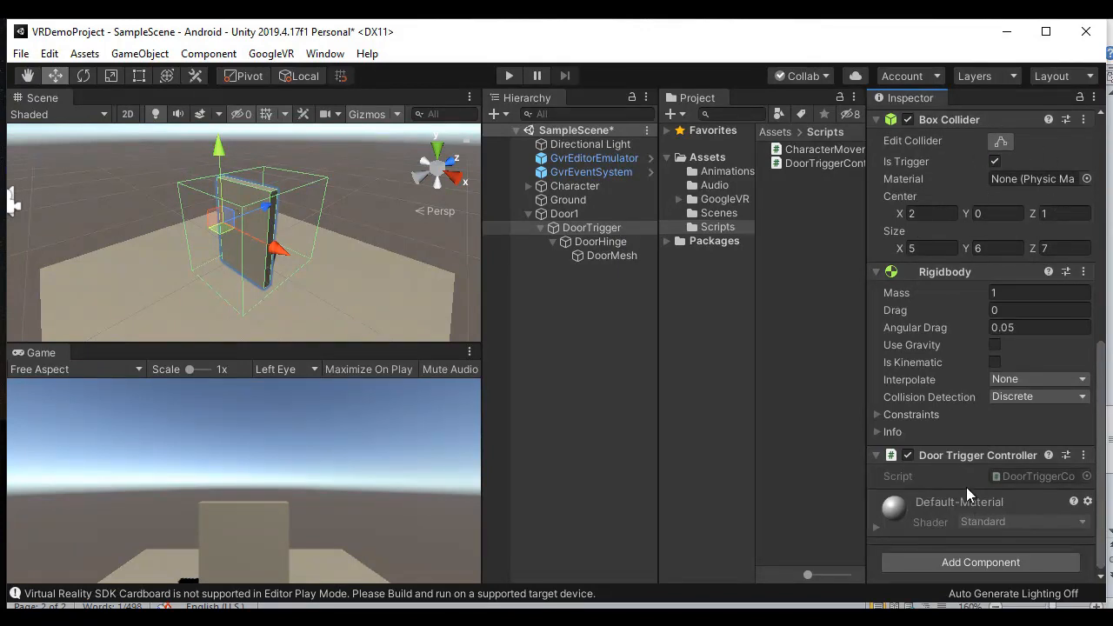
Step: Open the DoorTriggerController script in Visual Studio and delete the default comments and the Start and Update methods
left_click(521, 615)
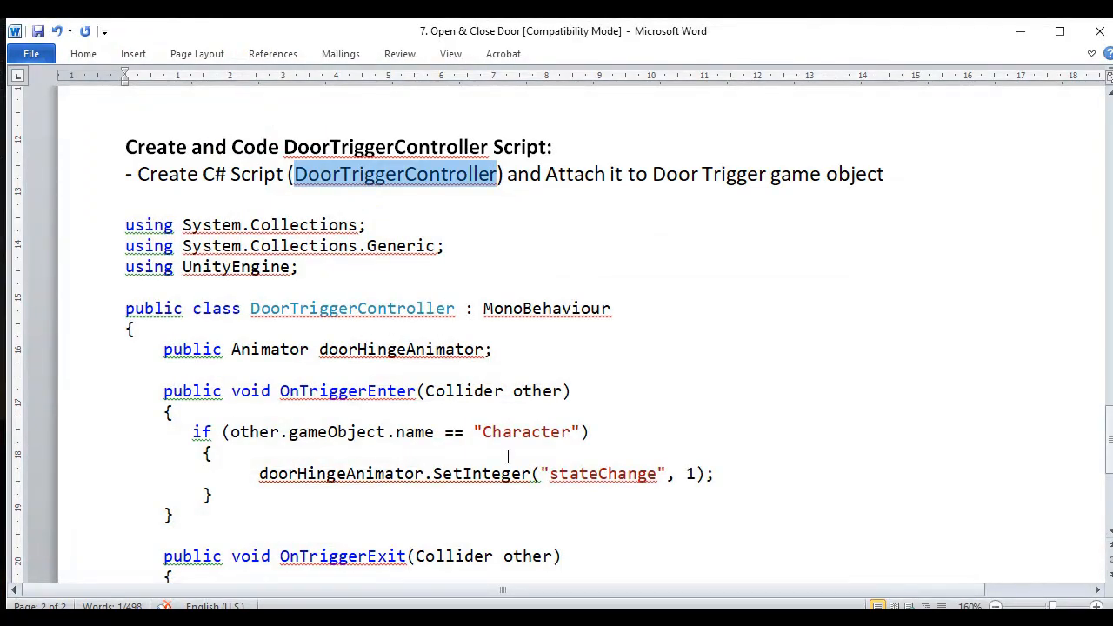
left_click(556, 616)
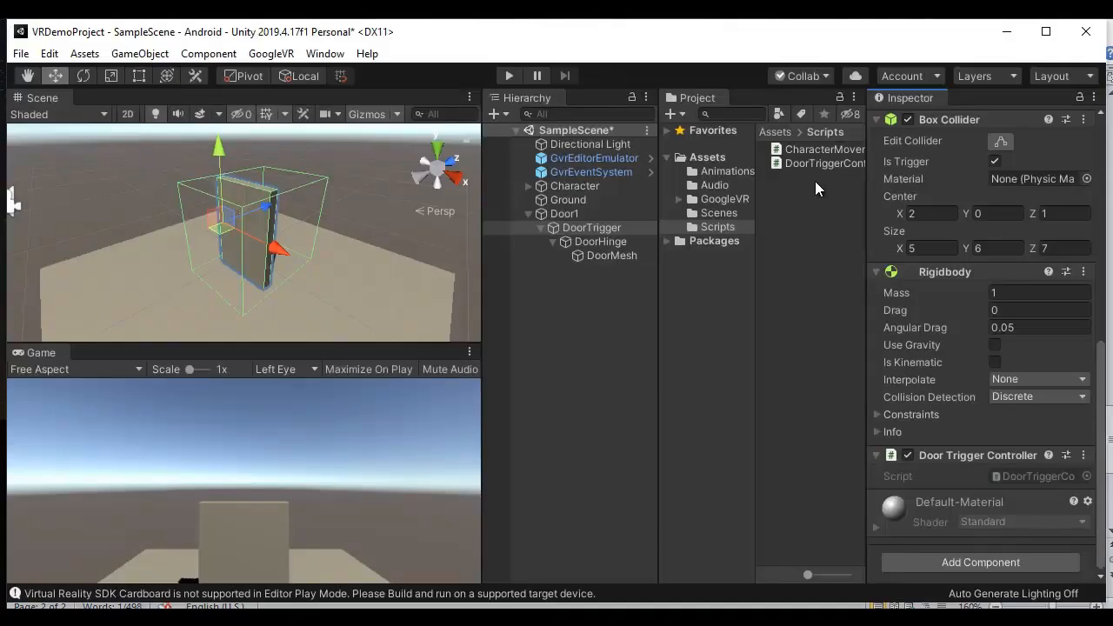
left_click(816, 166)
double_click(816, 166)
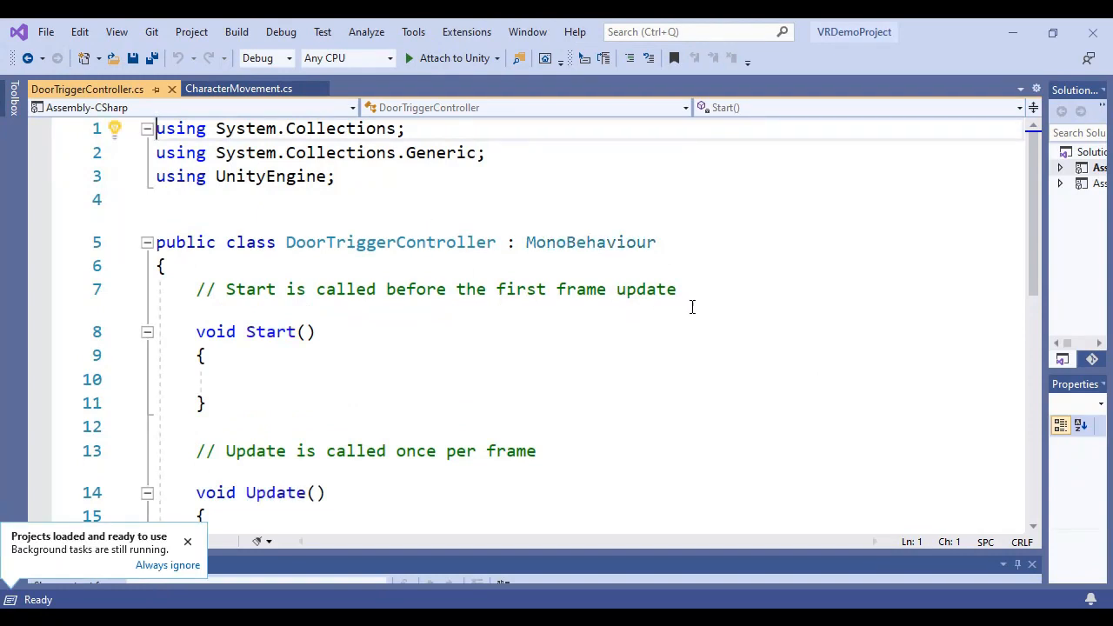
left_click_drag(686, 292, 194, 288)
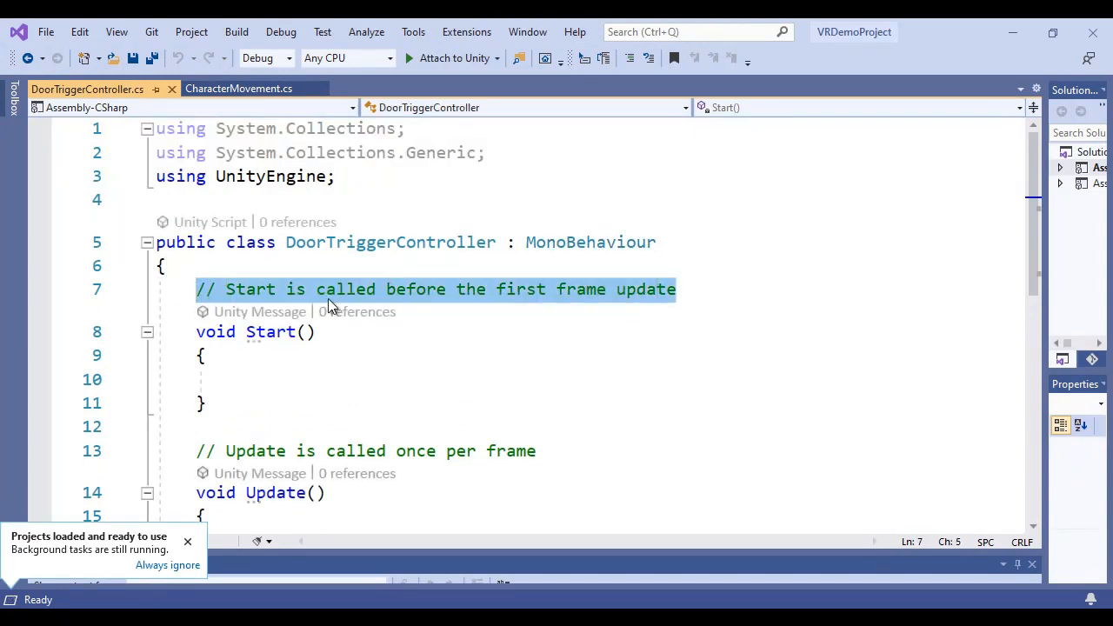
key("Delete")
scroll(354, 309, "down", 2)
left_click_drag(199, 146, 331, 406)
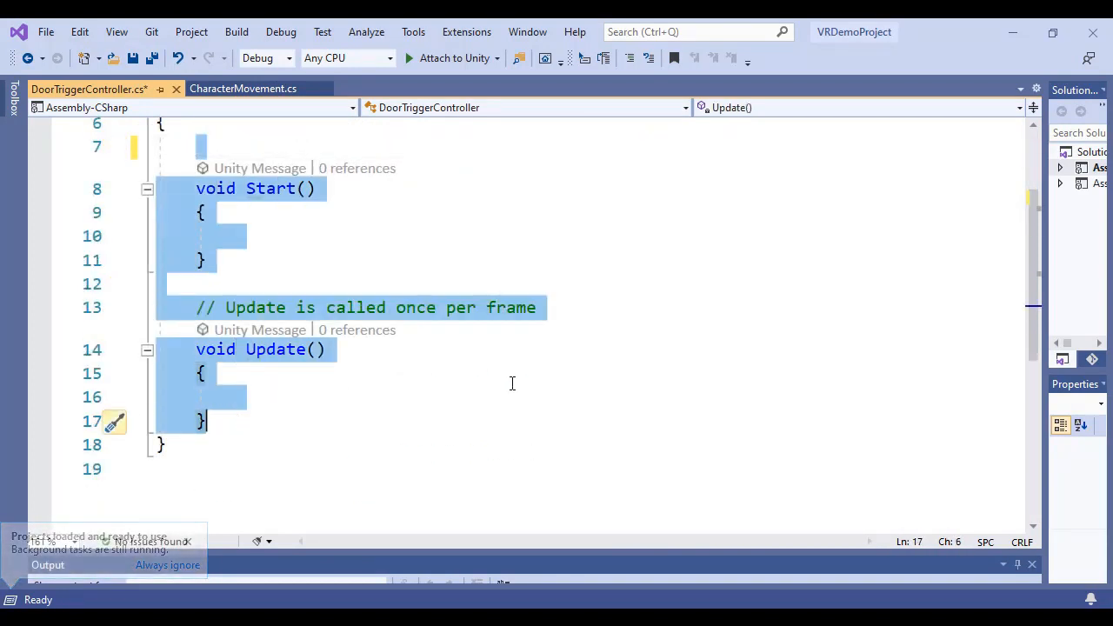
key("Delete")
scroll(562, 380, "up", 2)
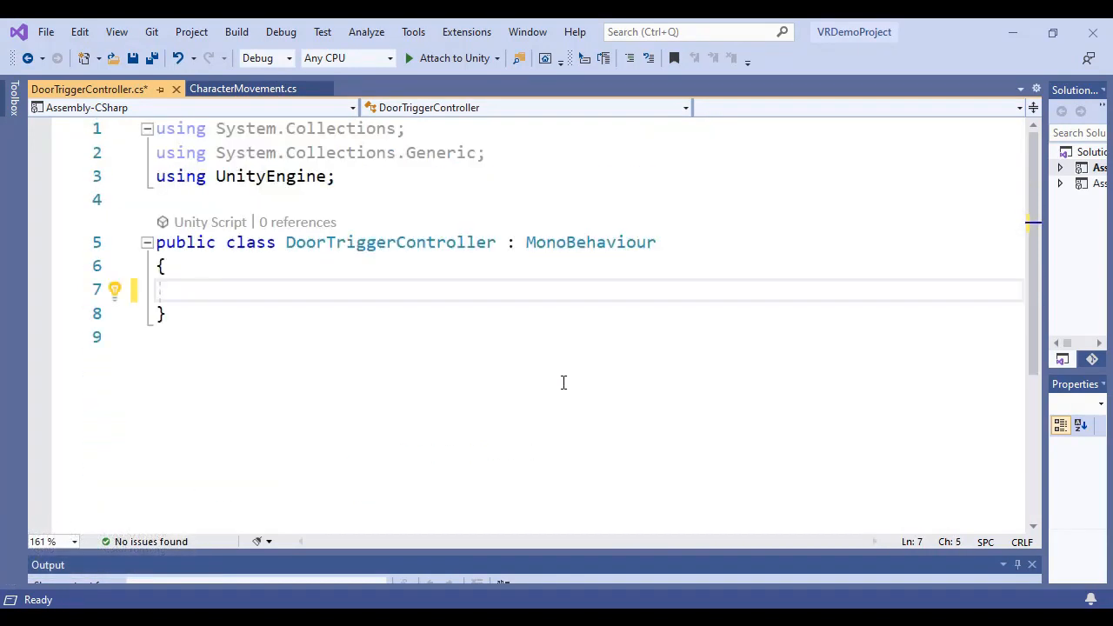
Step: Check the Animator declaration in the Word notes, add "public Animator doorHingeAnimator;" to the class in Visual Studio, and save the script
left_click(530, 618)
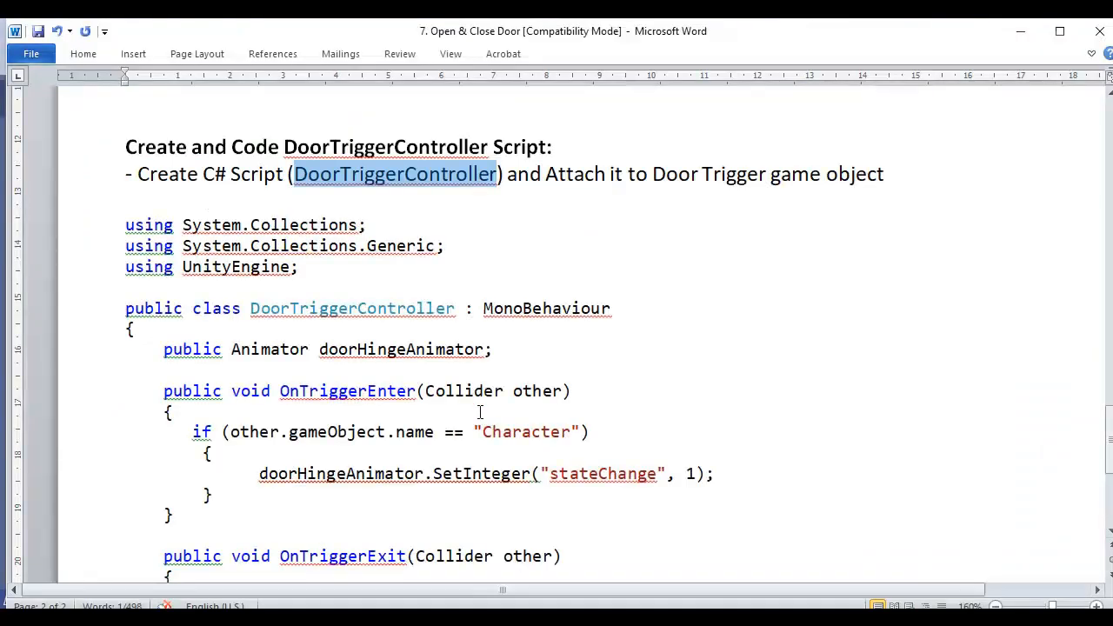
double_click(189, 349)
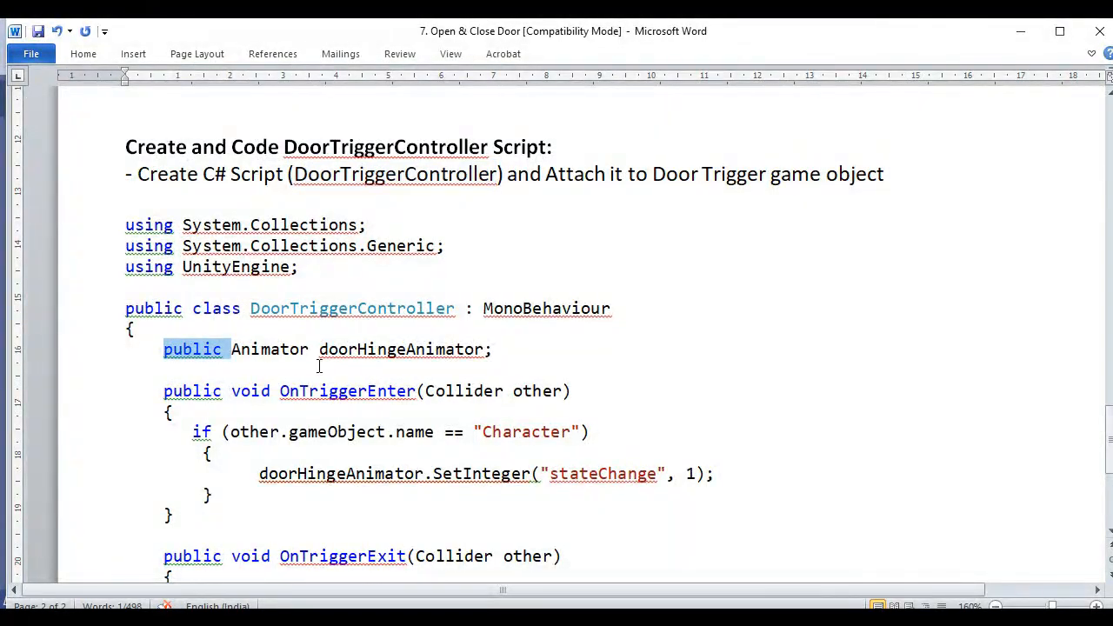
double_click(285, 349)
double_click(409, 349)
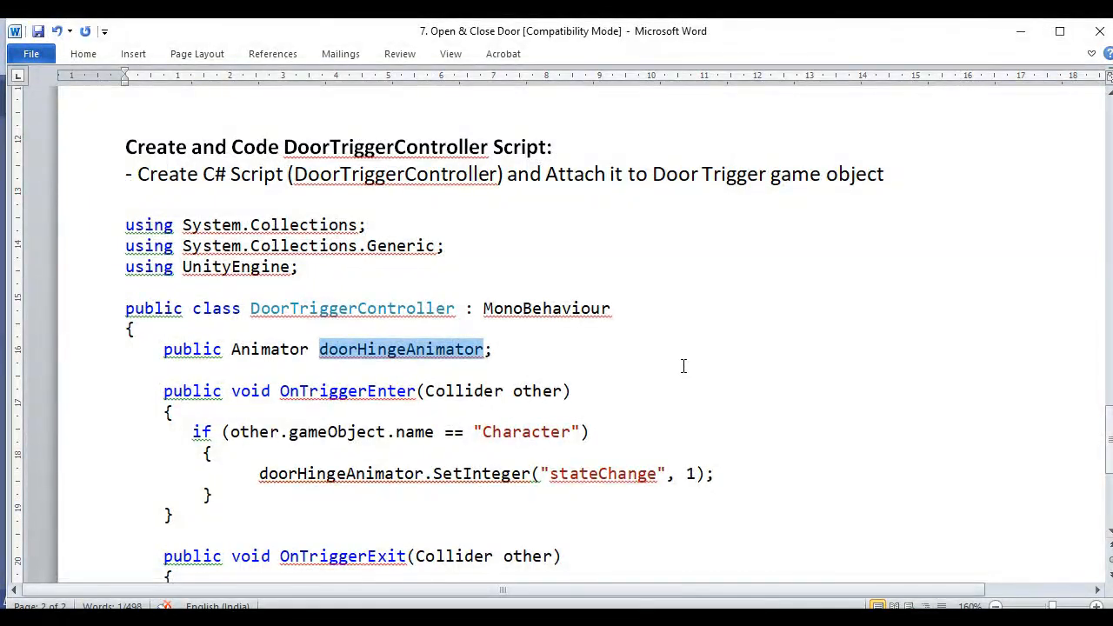
left_click(582, 618)
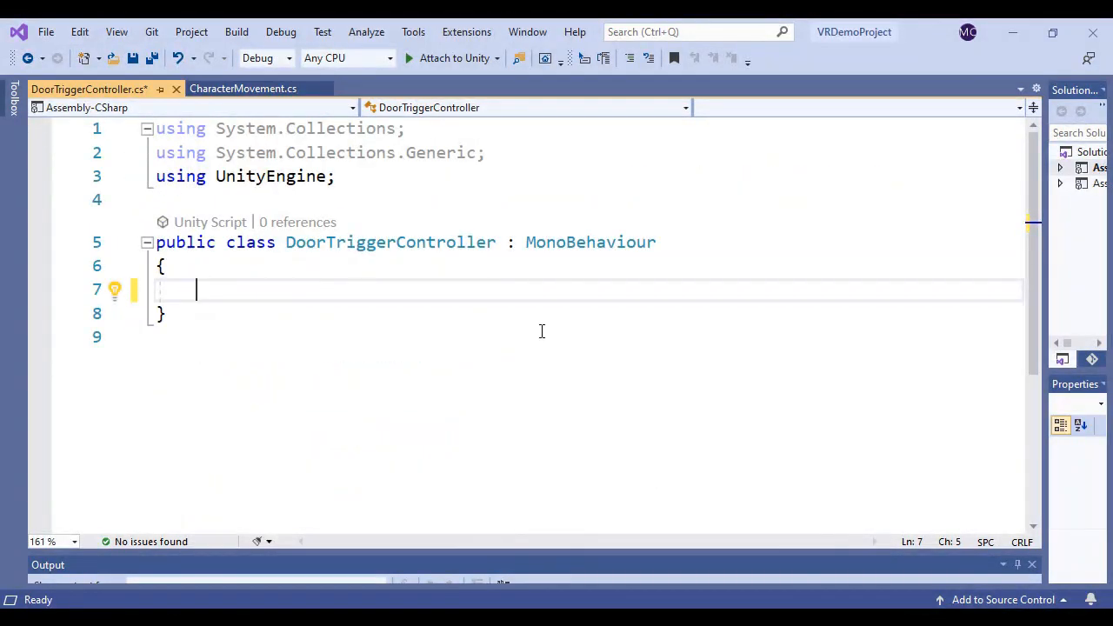
type("public ")
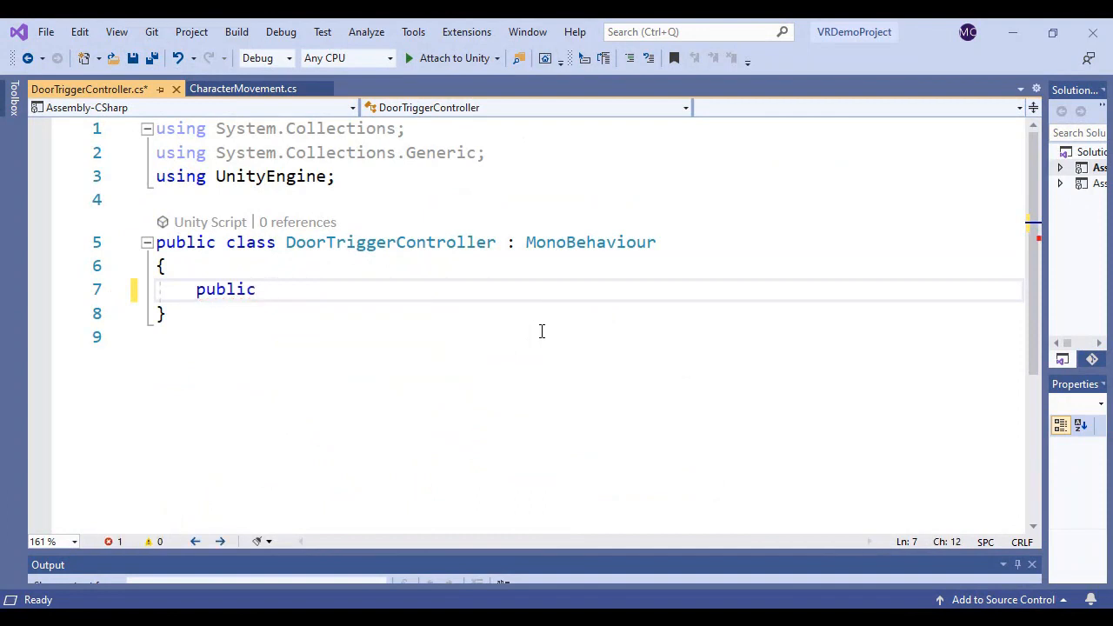
type("Anima")
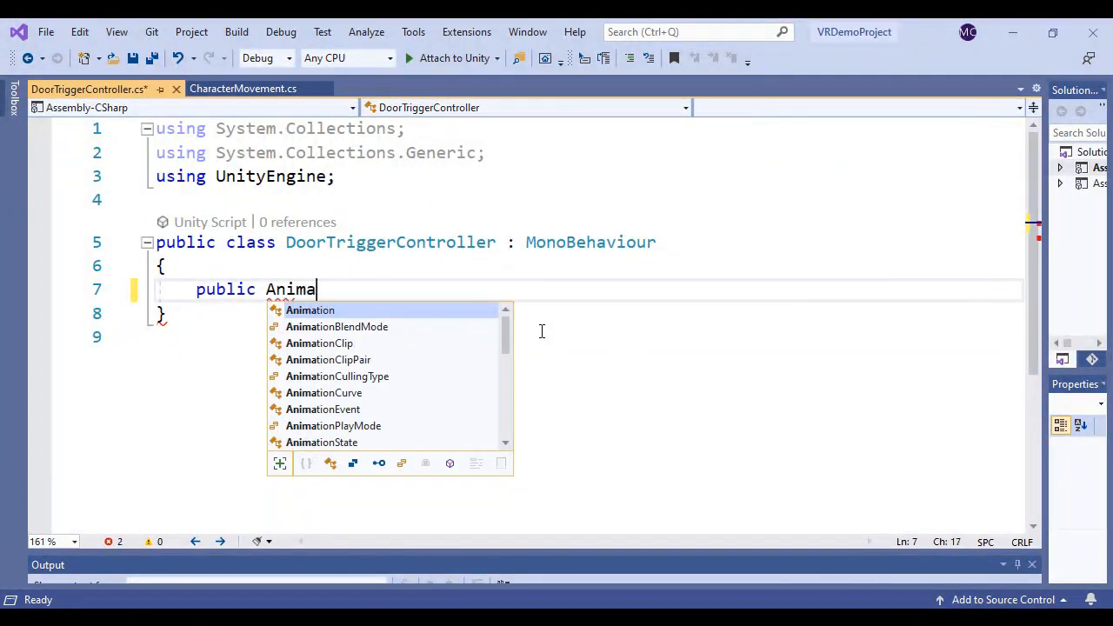
type("tor ")
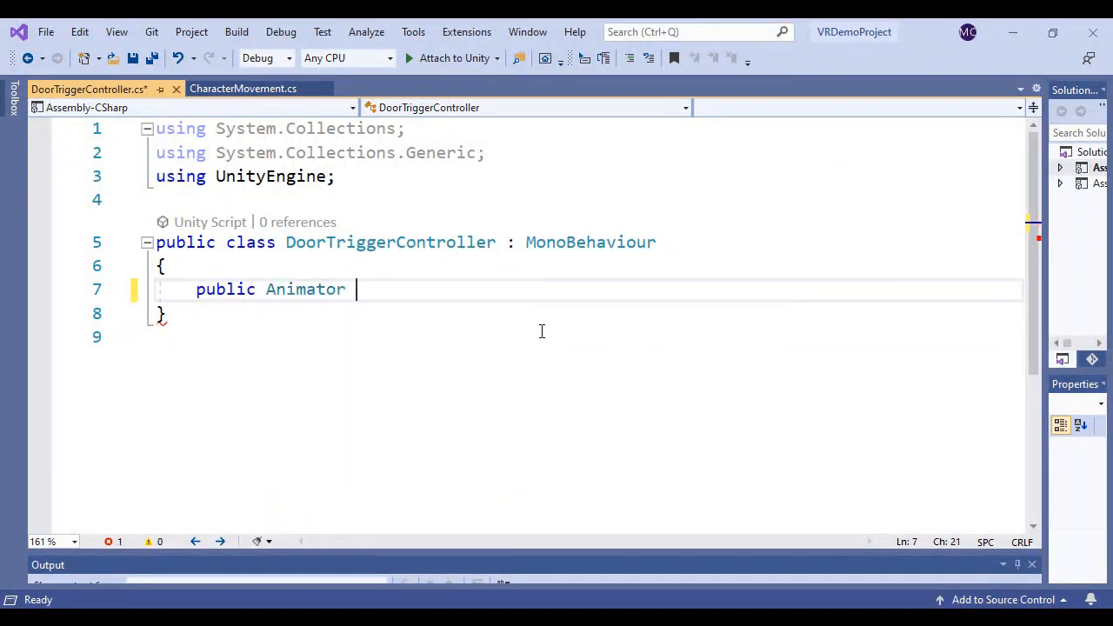
type("doorHingeAnimator")
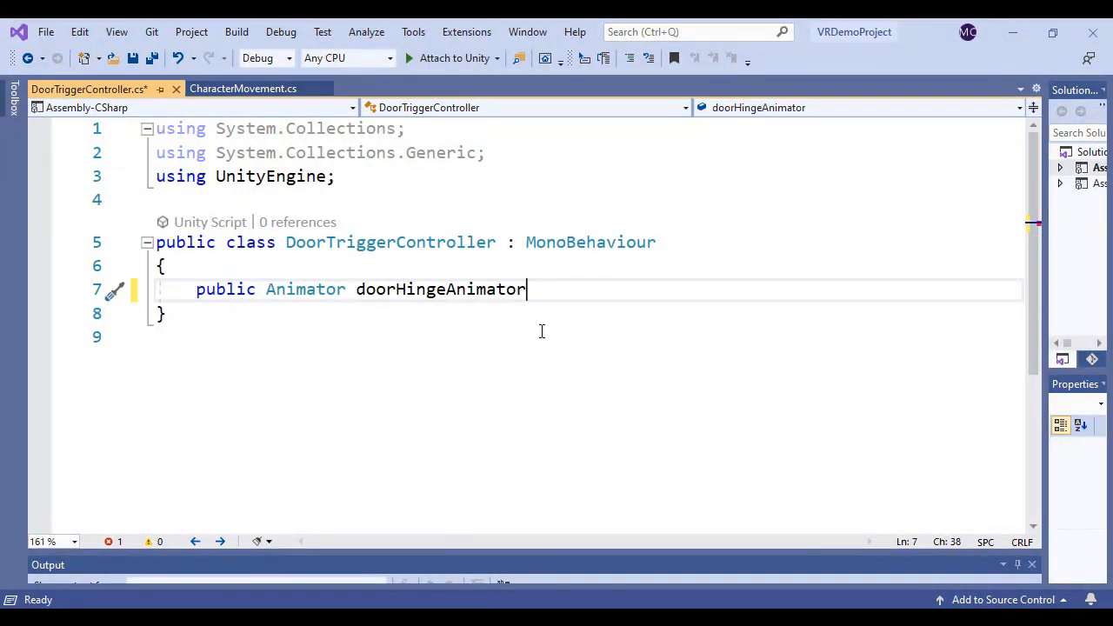
type(";")
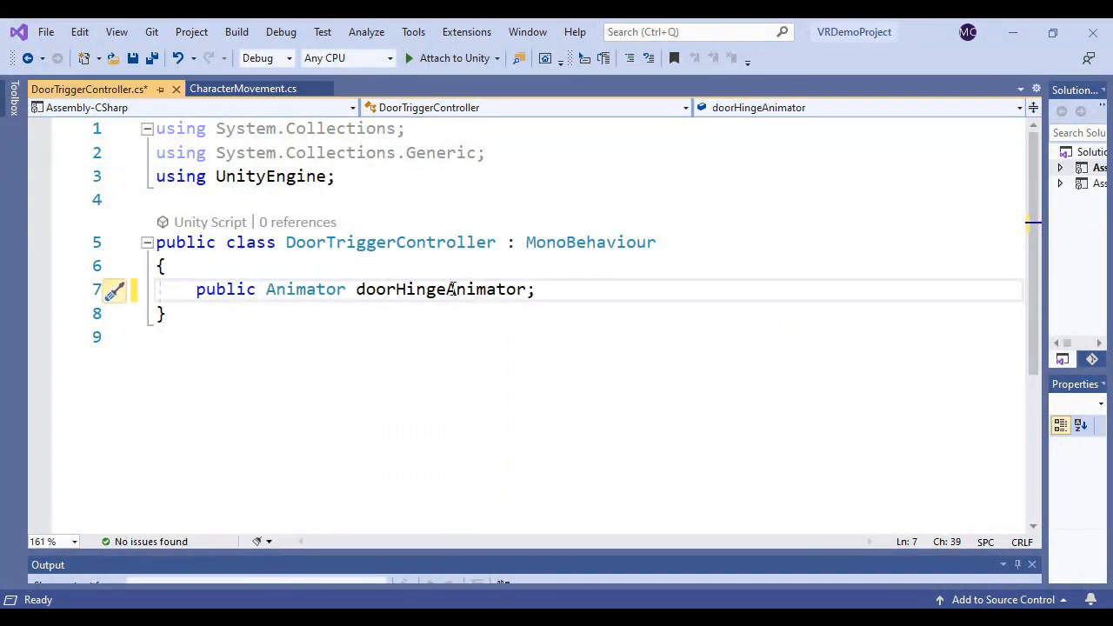
double_click(503, 296)
left_click(603, 290)
key("ctrl+s")
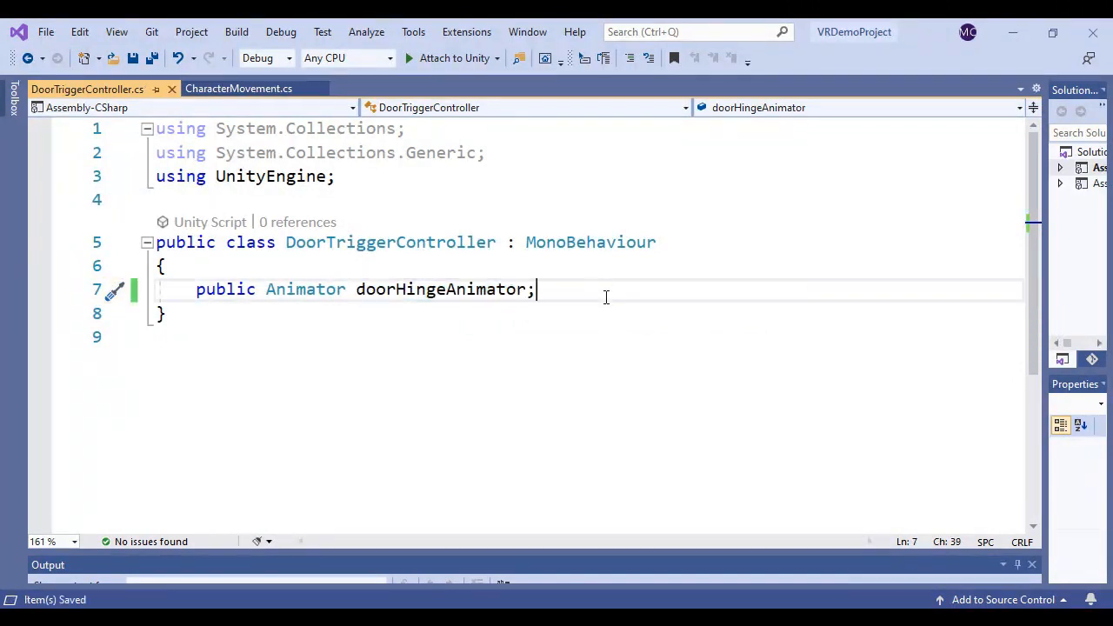
Step: In Unity, assign the DoorHinge object as the Door Hinge Animator of DoorTrigger's Door Trigger Controller component
key("alt+Tab")
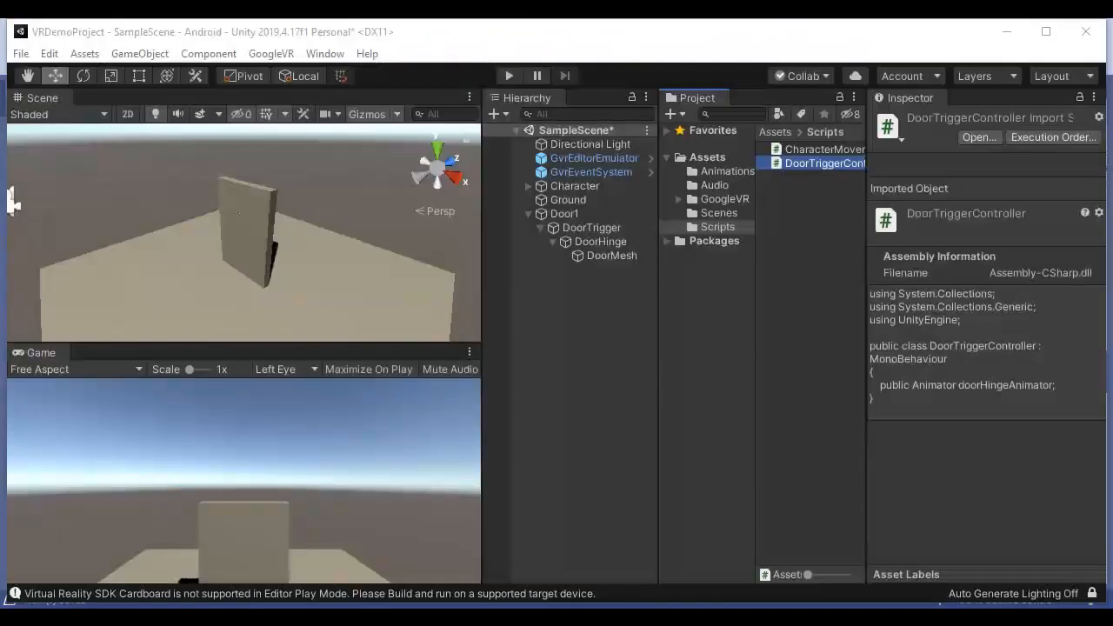
left_click(598, 229)
scroll(962, 502, "down", 10)
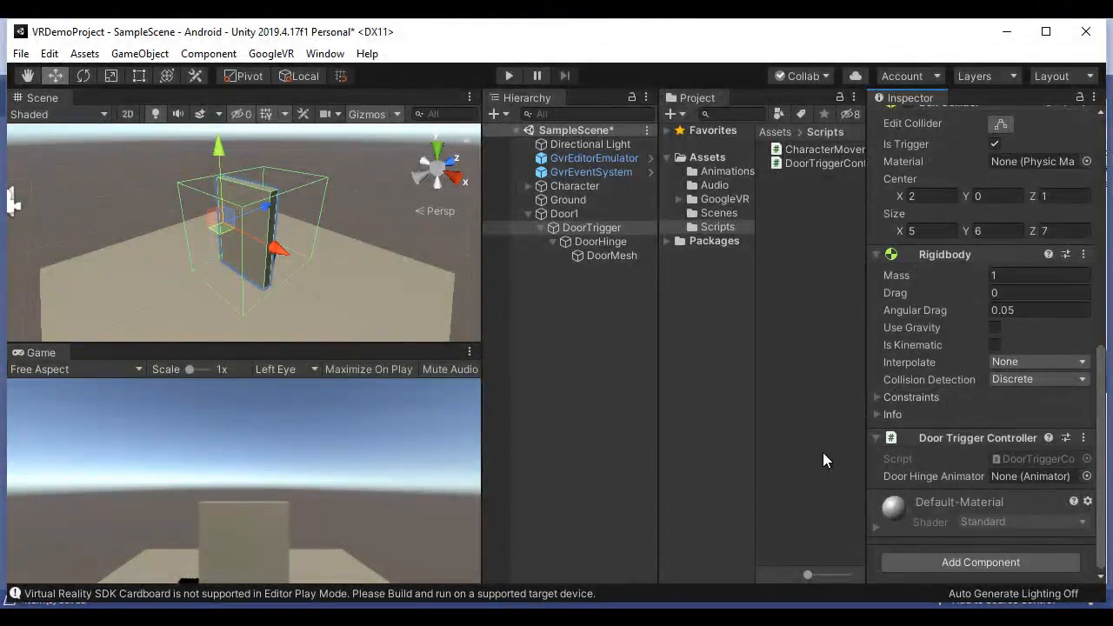
left_click_drag(612, 241, 1024, 478)
Step: In Visual Studio, add an OnTriggerEnter(Collider other) method below the doorHingeAnimator declaration
left_click(619, 616)
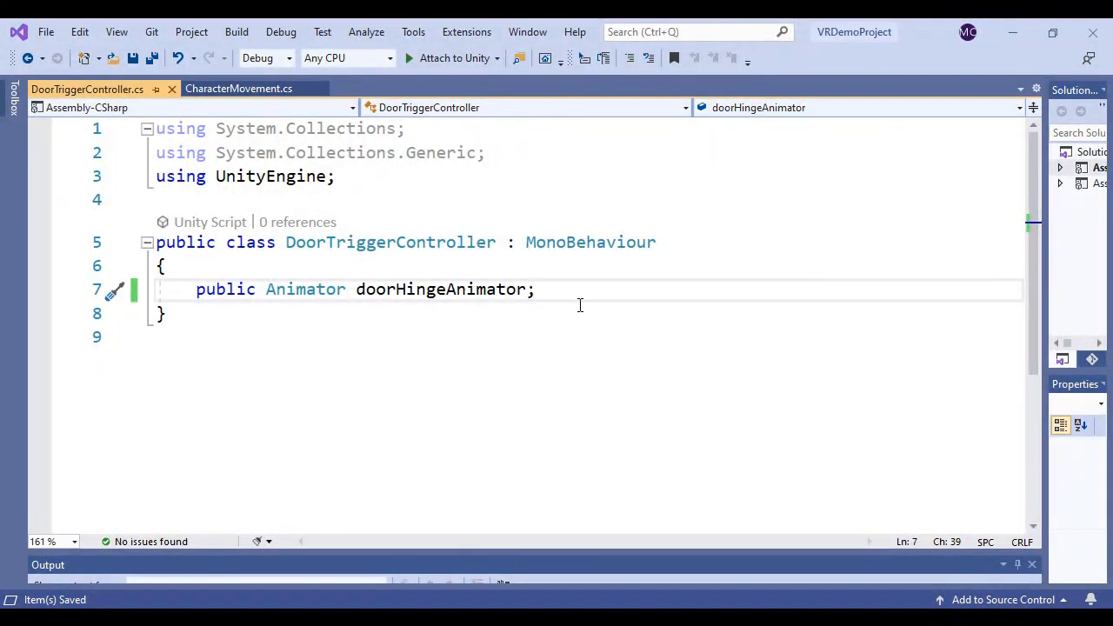
key("Return")
key("Return")
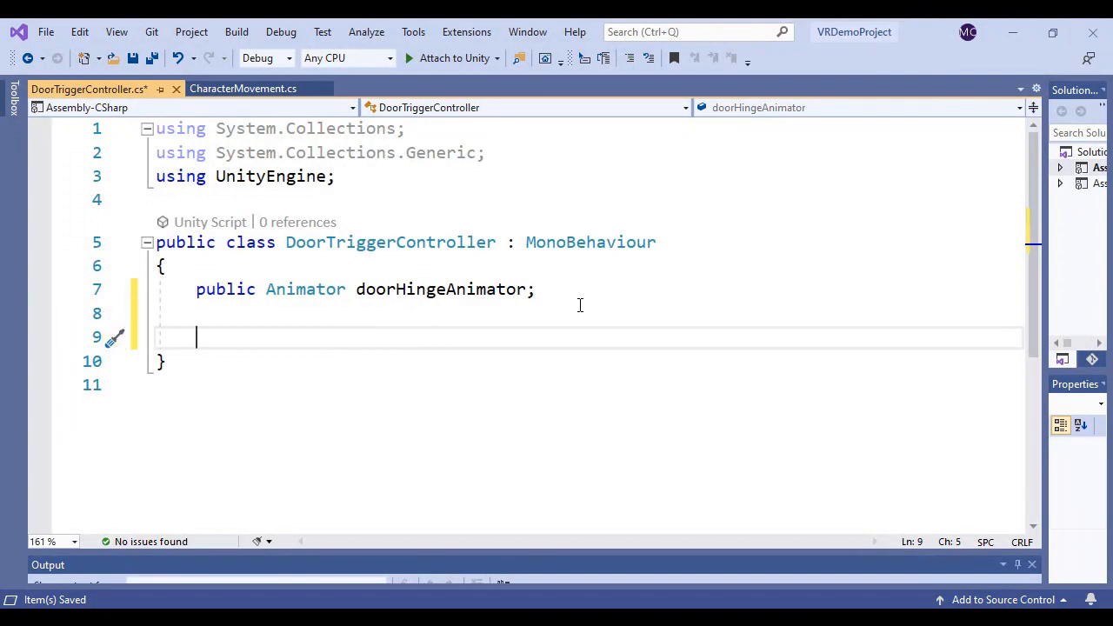
type("ontr")
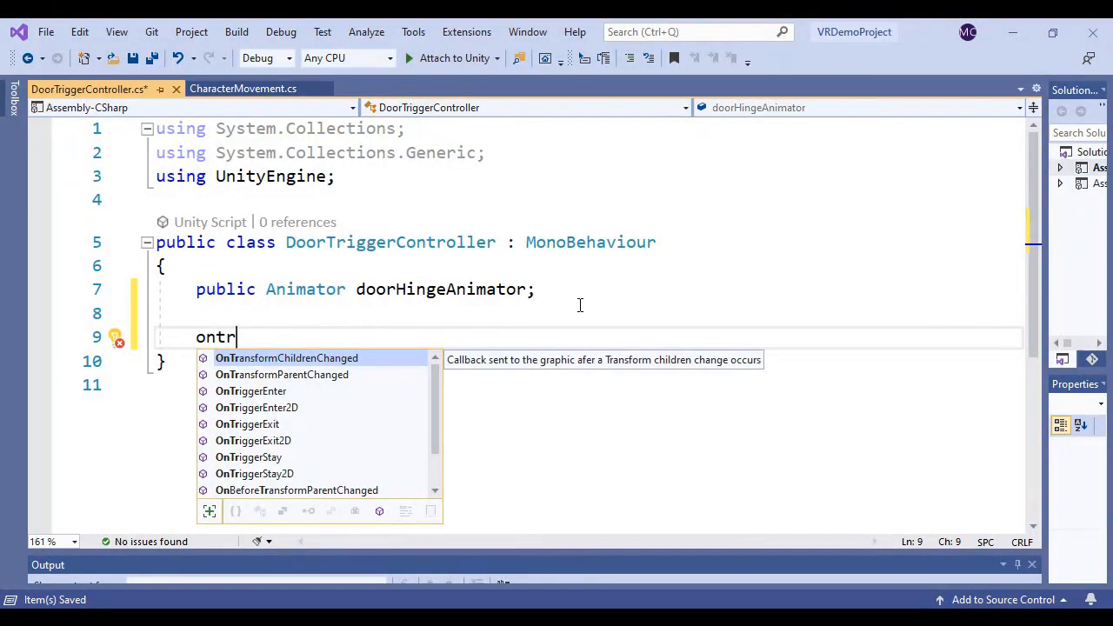
type("ig")
double_click(381, 357)
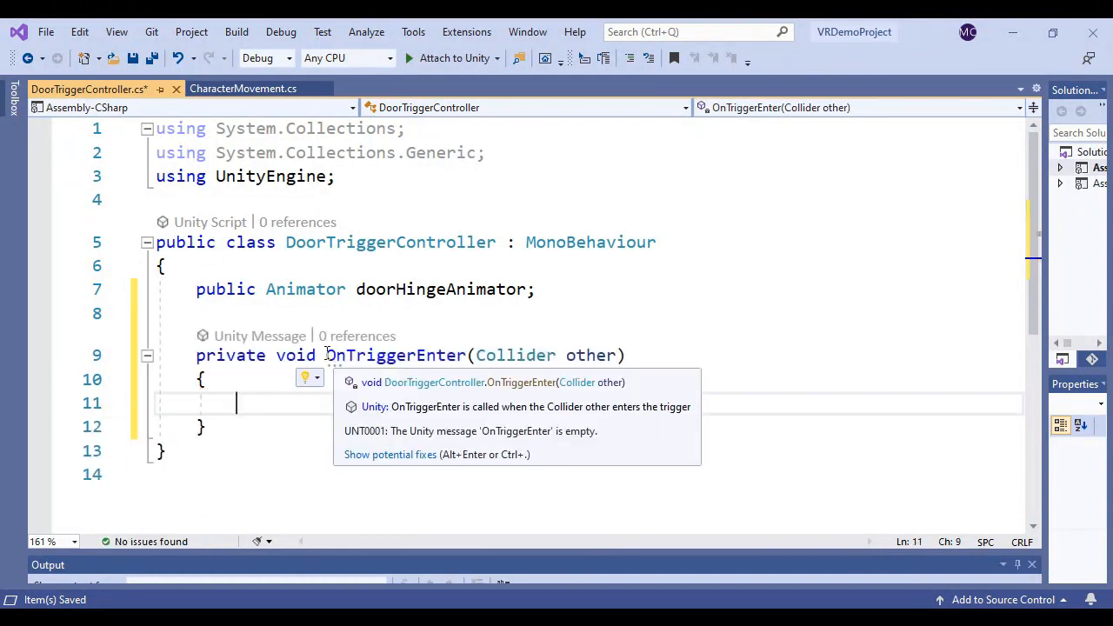
left_click_drag(326, 354, 467, 357)
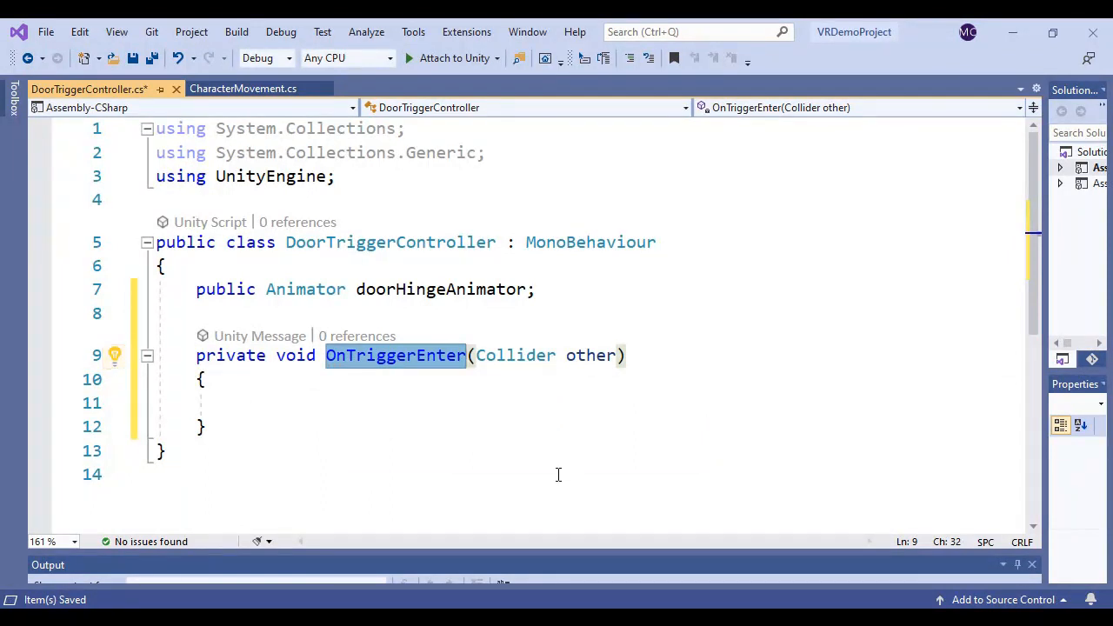
Step: Switch to the Word notes and read the OnTriggerEnter body: the Character name check and the SetInteger call on doorHingeAnimator
key("alt+Tab")
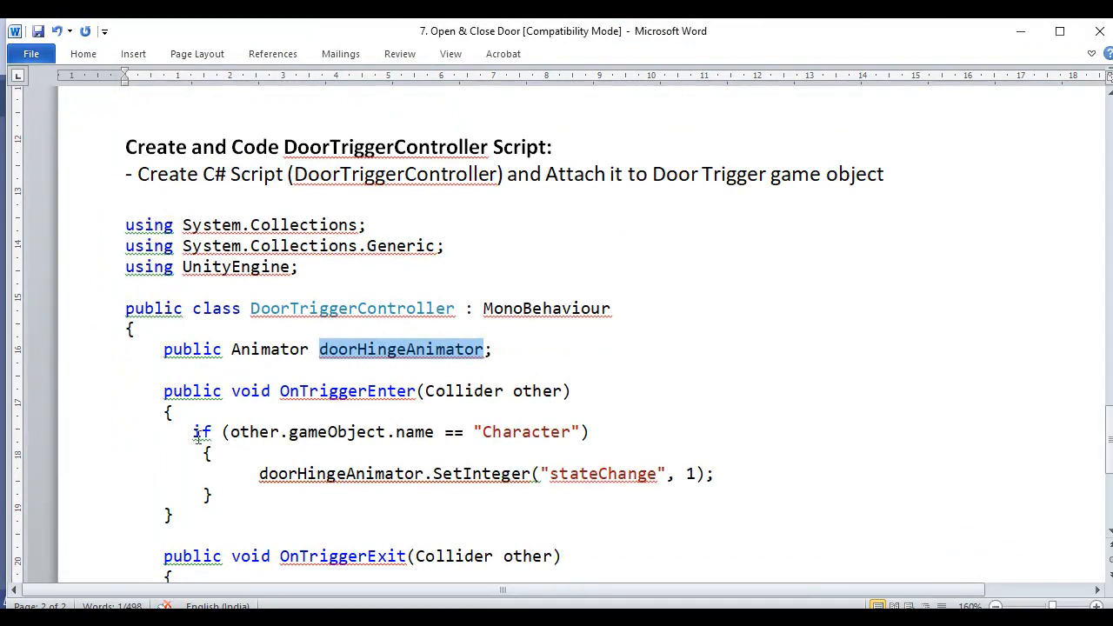
left_click_drag(231, 432, 574, 441)
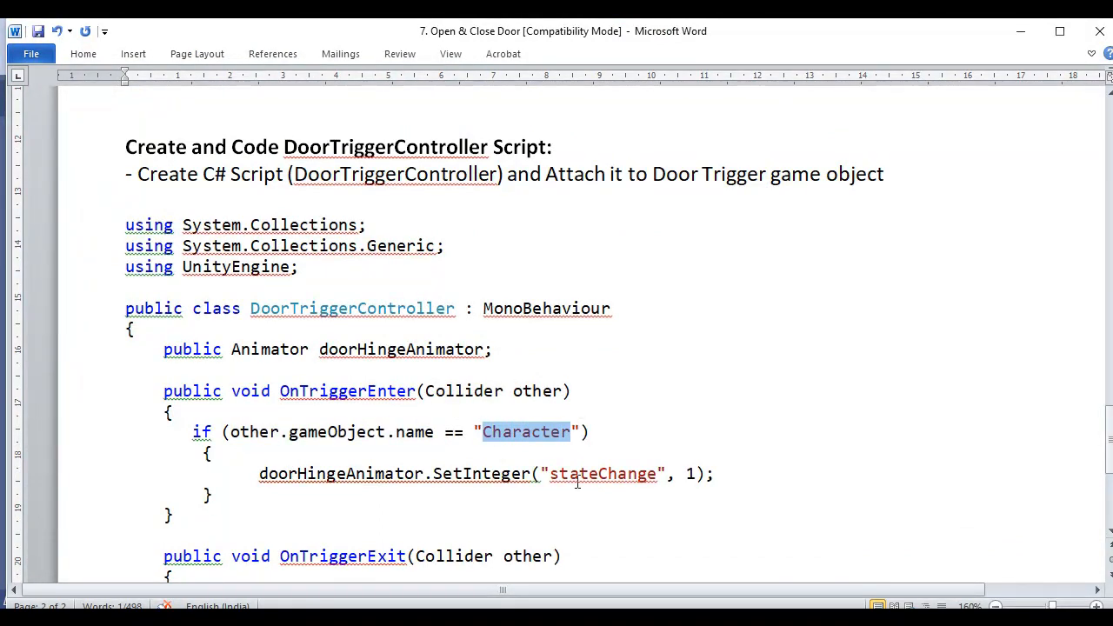
double_click(379, 477)
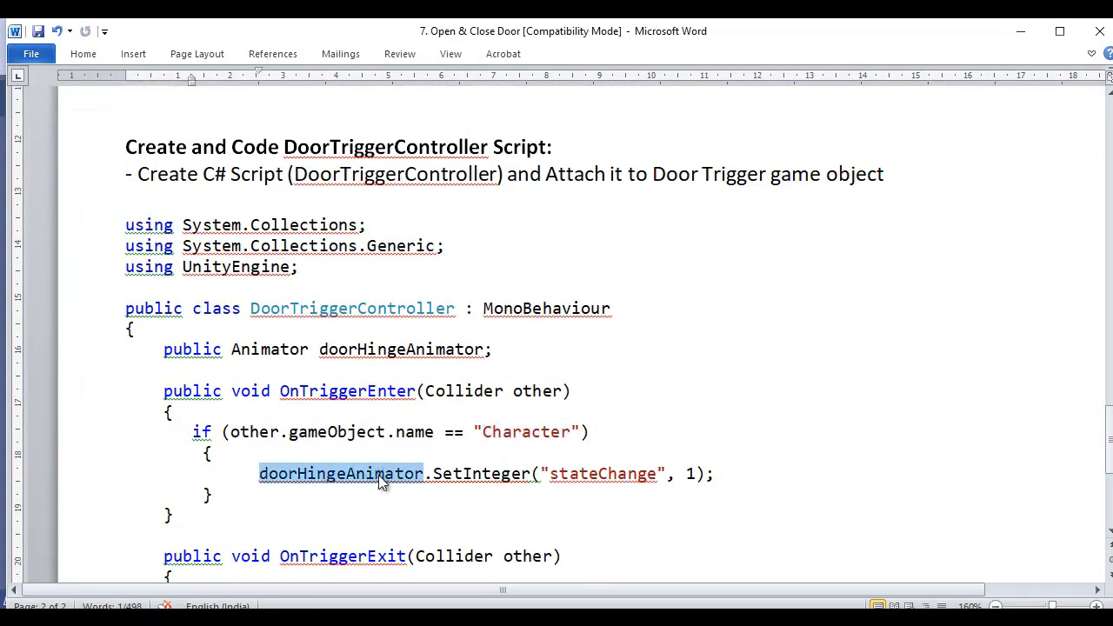
double_click(629, 476)
left_click(691, 473)
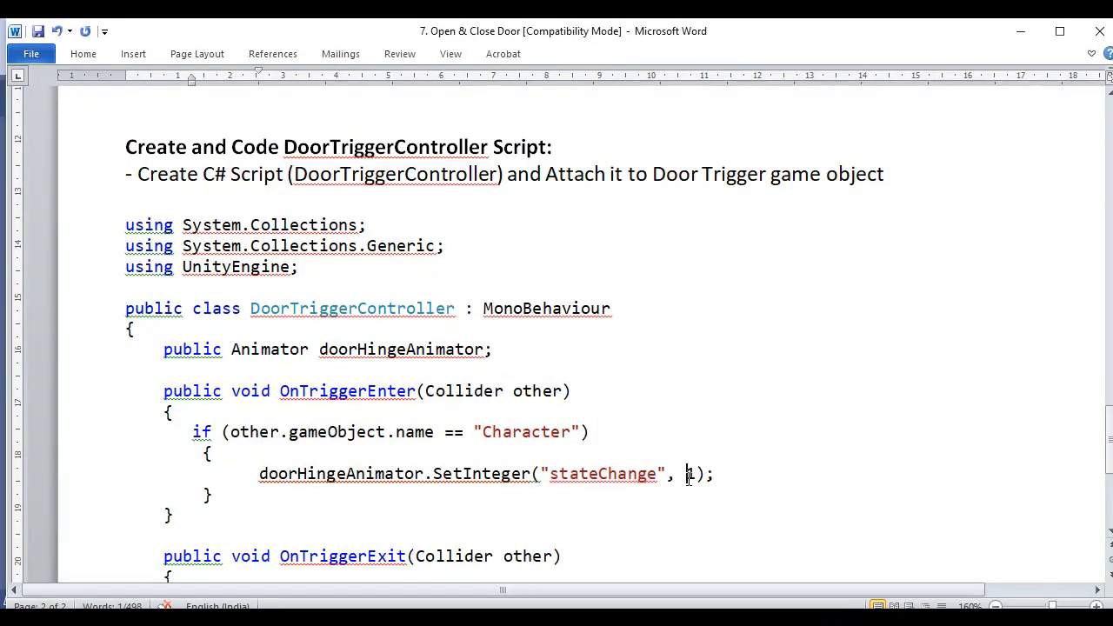
left_click(749, 483)
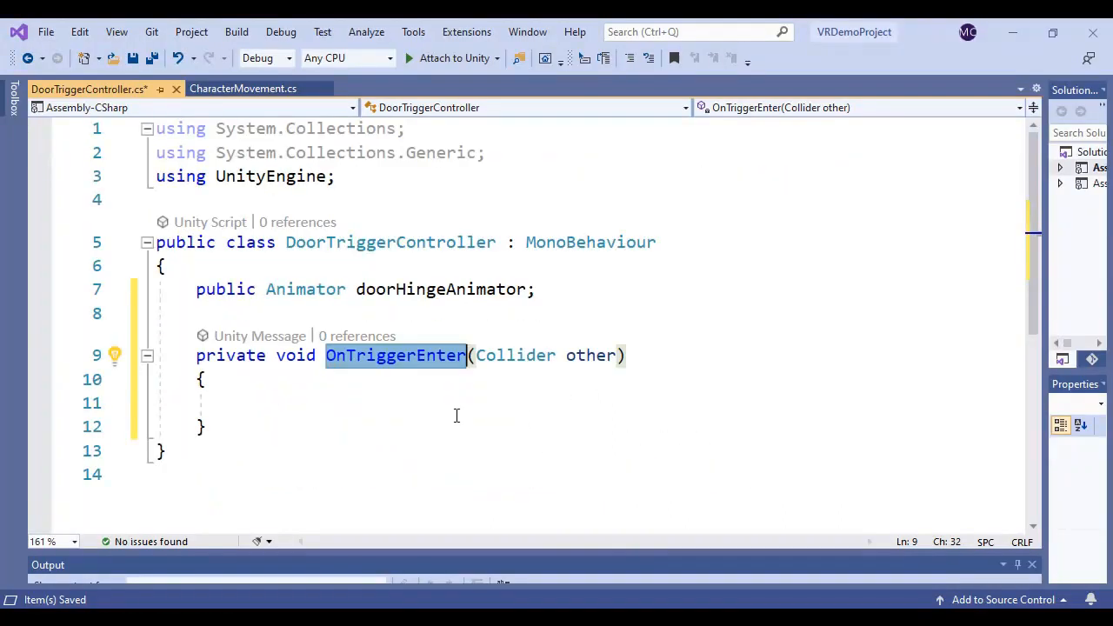
Step: In Visual Studio, add an if block inside OnTriggerEnter with the condition other.gameObject.name == "Character"
left_click(391, 396)
type("if")
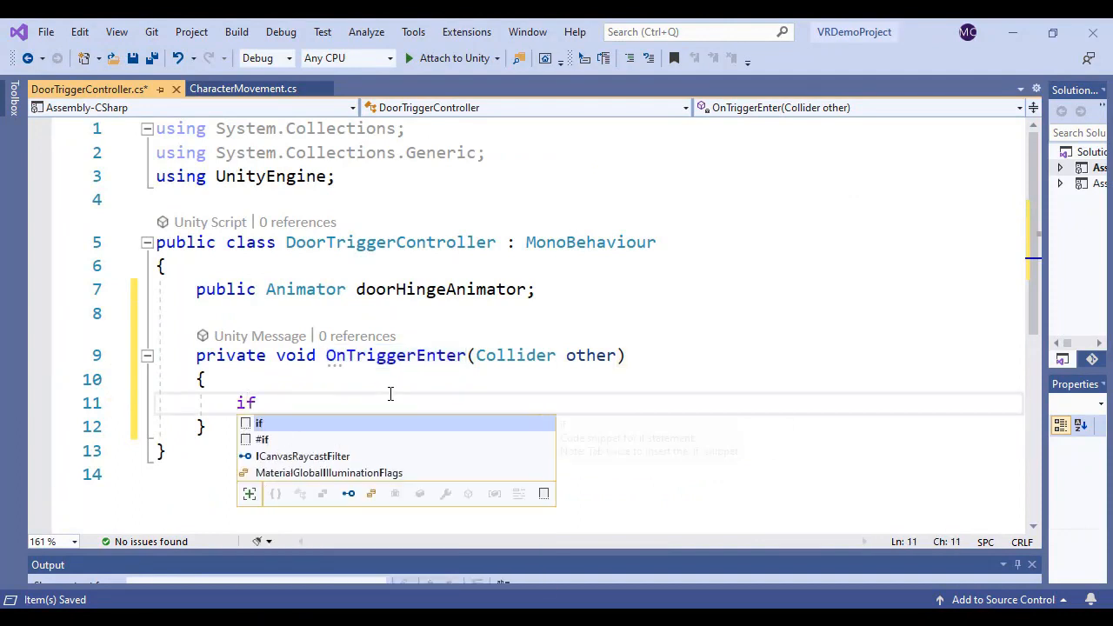
type("(other")
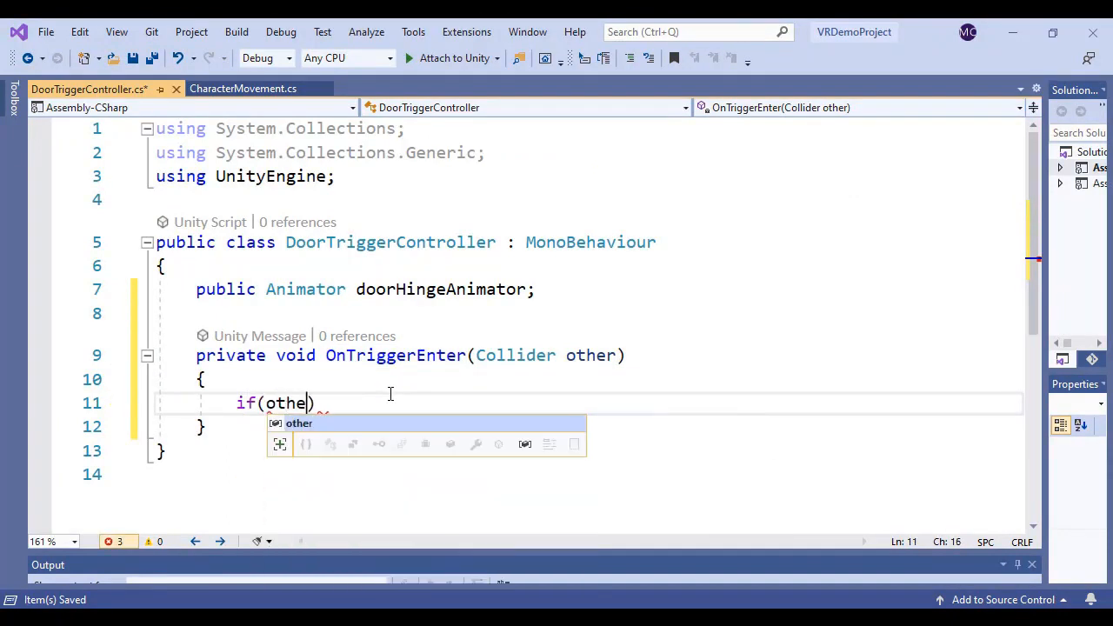
type(".ga")
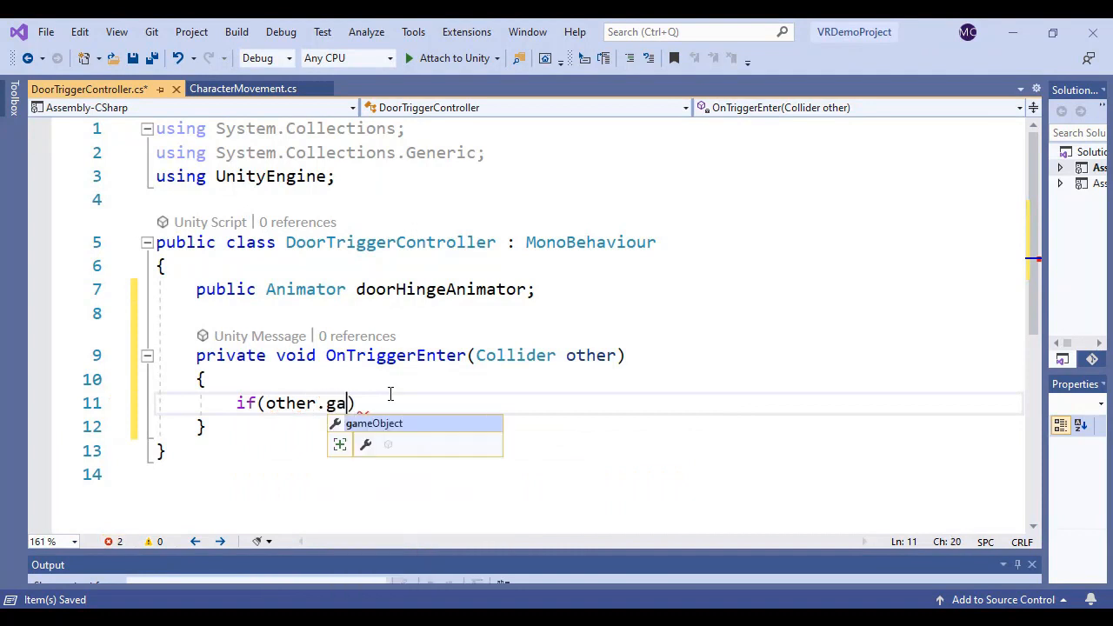
key("Tab")
type(".")
type("name ==")
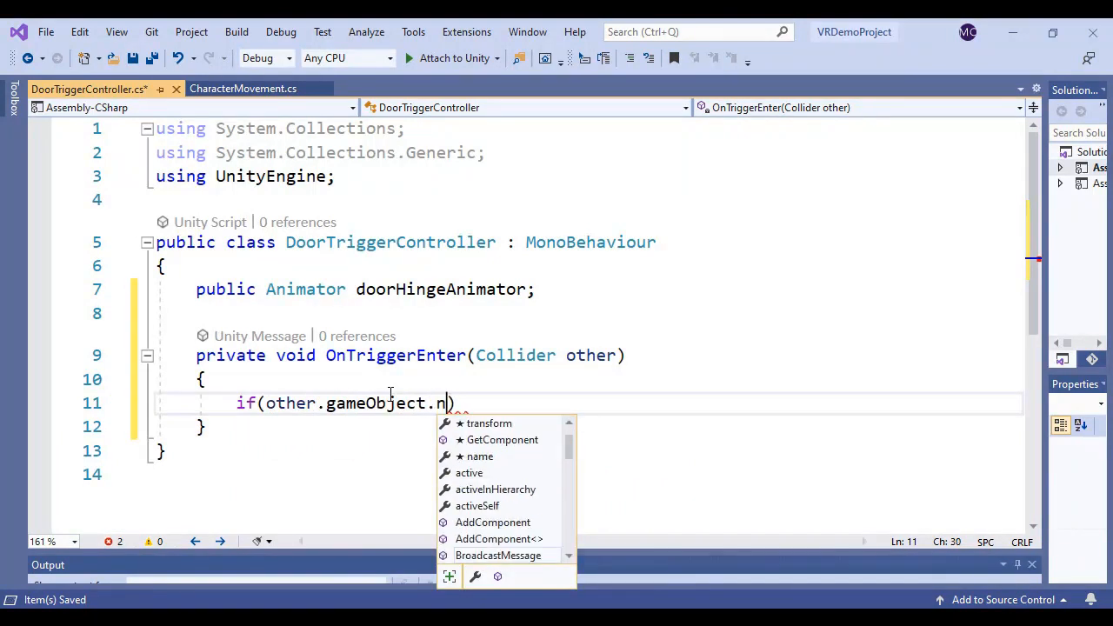
type(" \"")
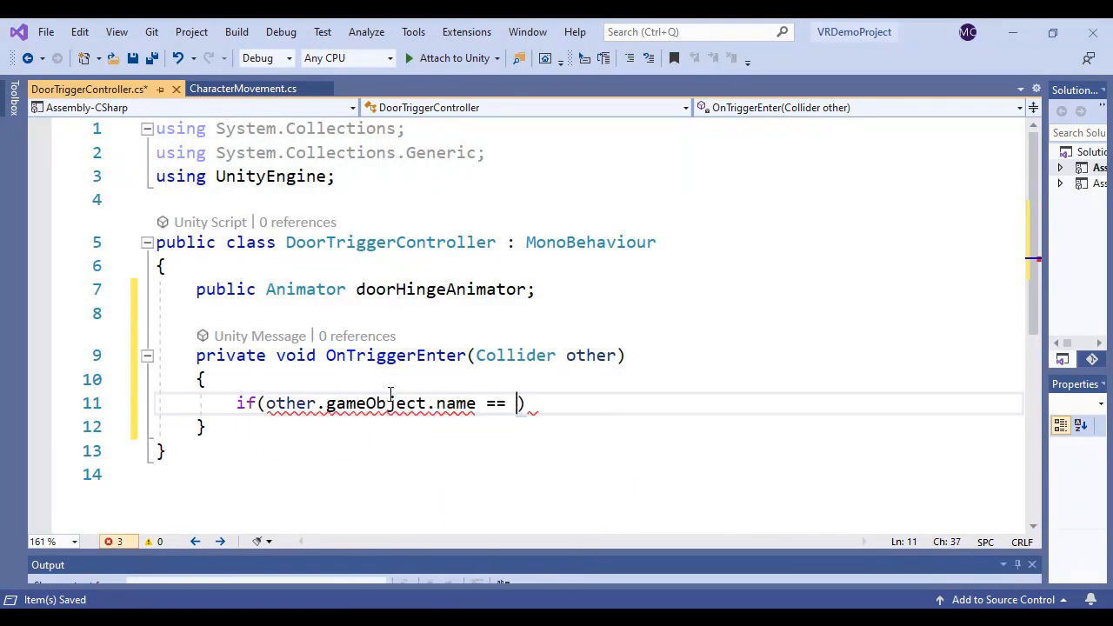
type("Characte")
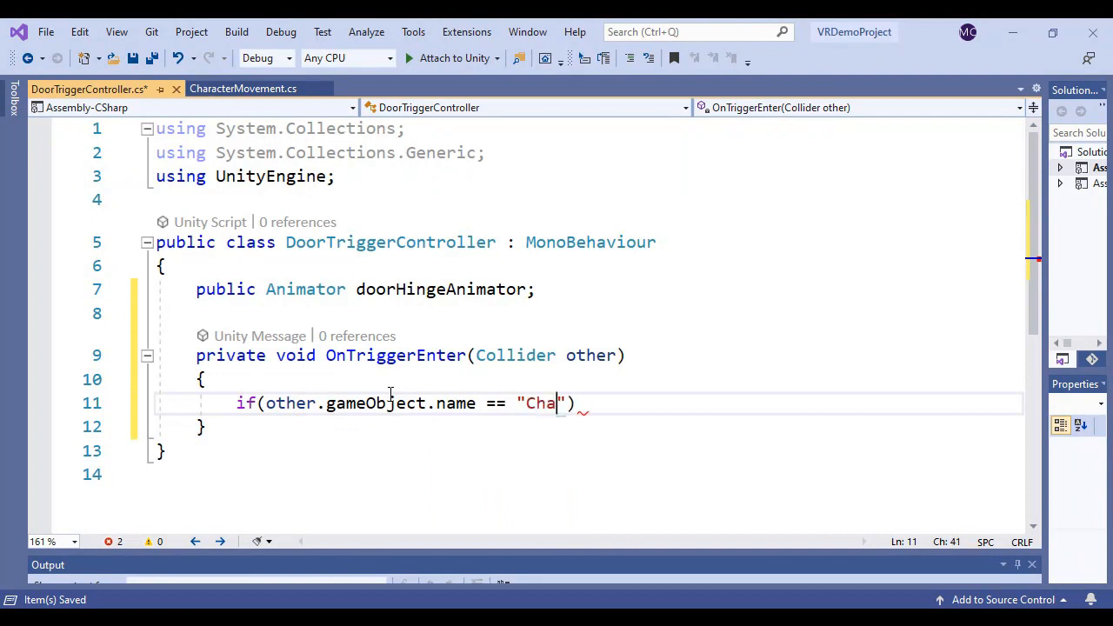
type("r")
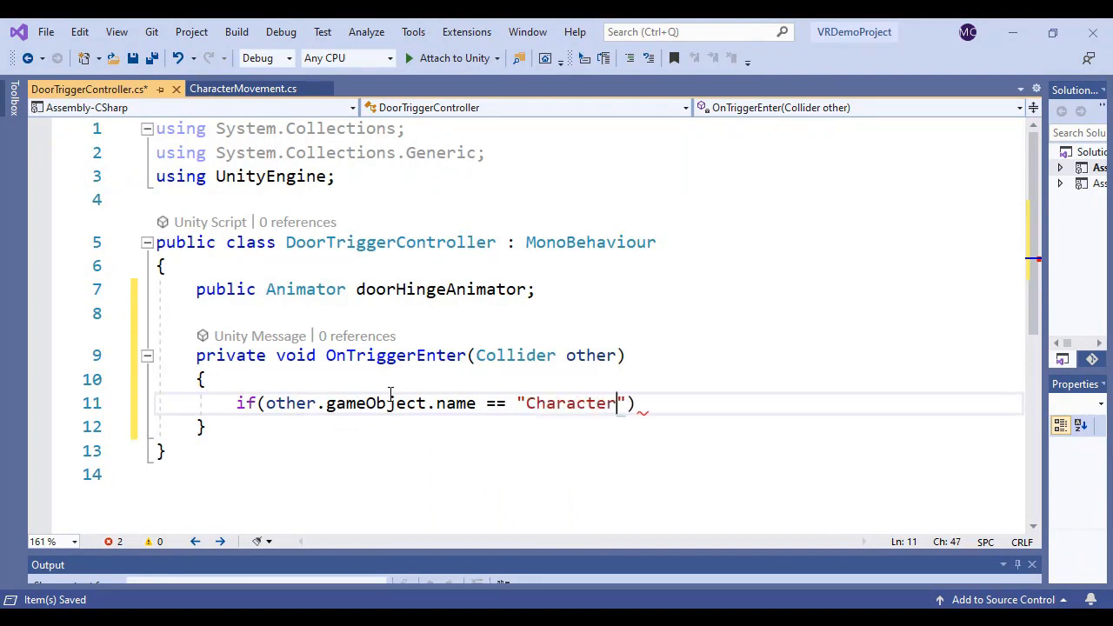
key("End")
key("Return")
type("{")
key("Return")
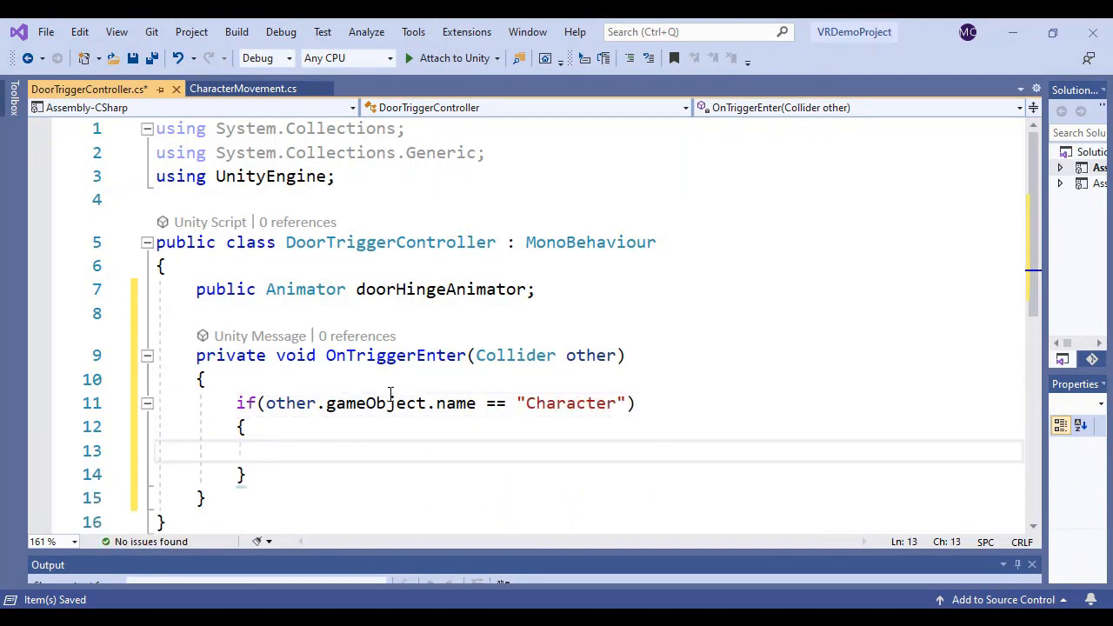
Step: Inside the if block, add doorHingeAnimator.SetInteger("stateChange", 1); and save the script
type("do")
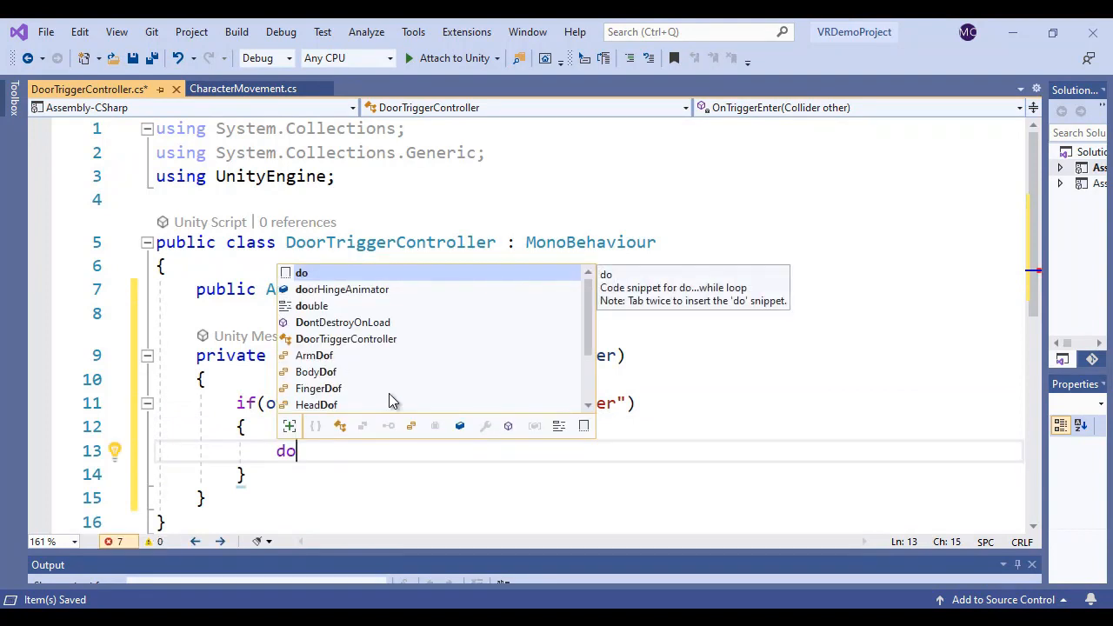
key("Tab")
type(".")
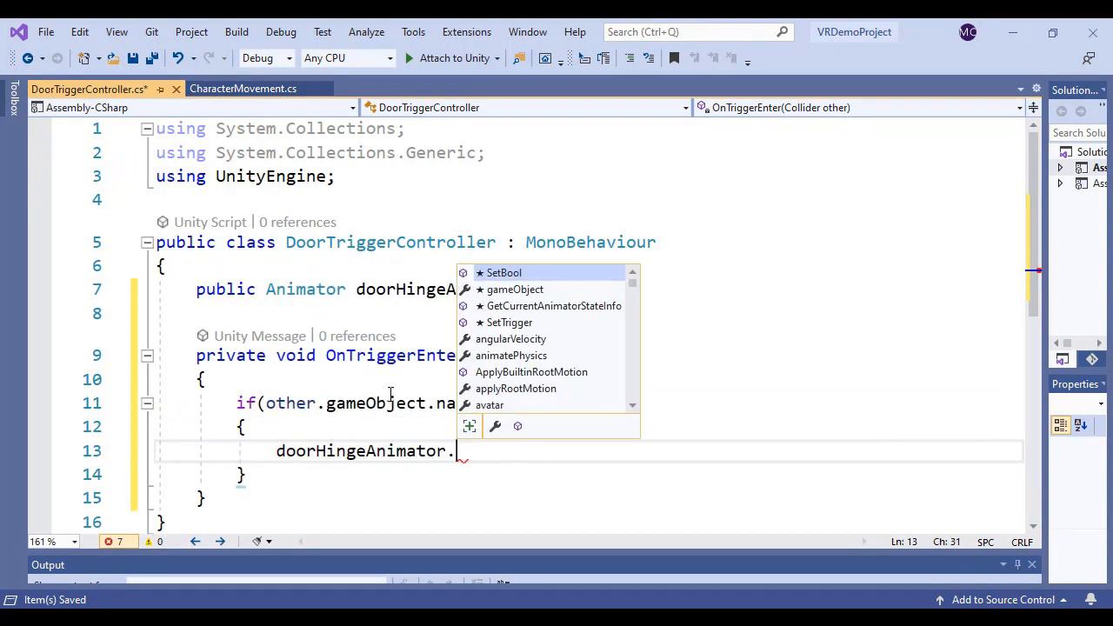
type("setIn")
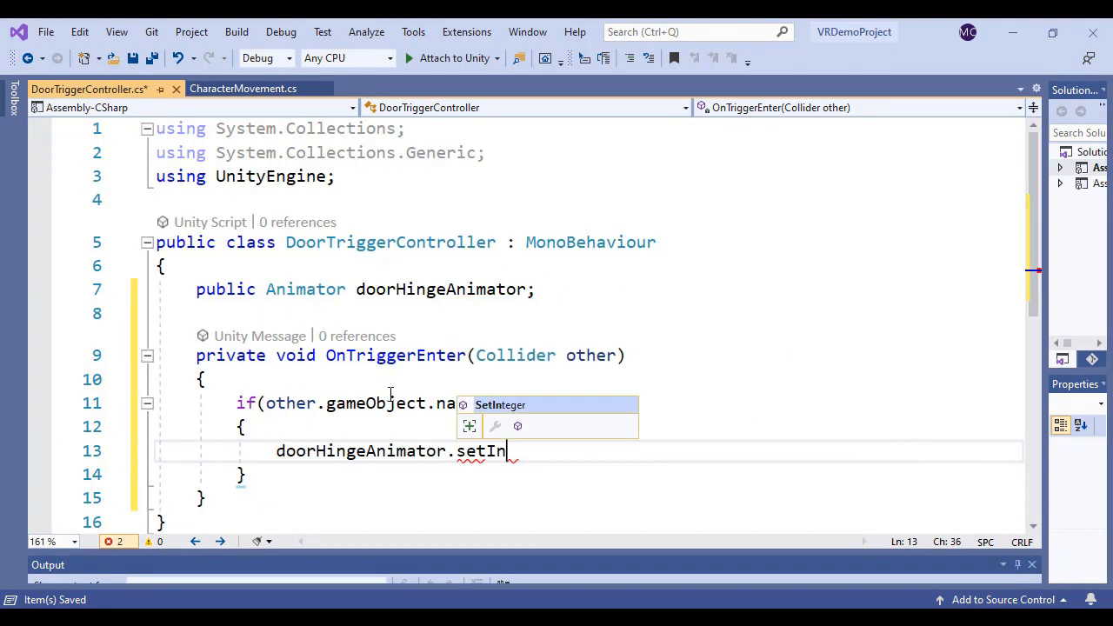
key("Tab")
type("(\"state")
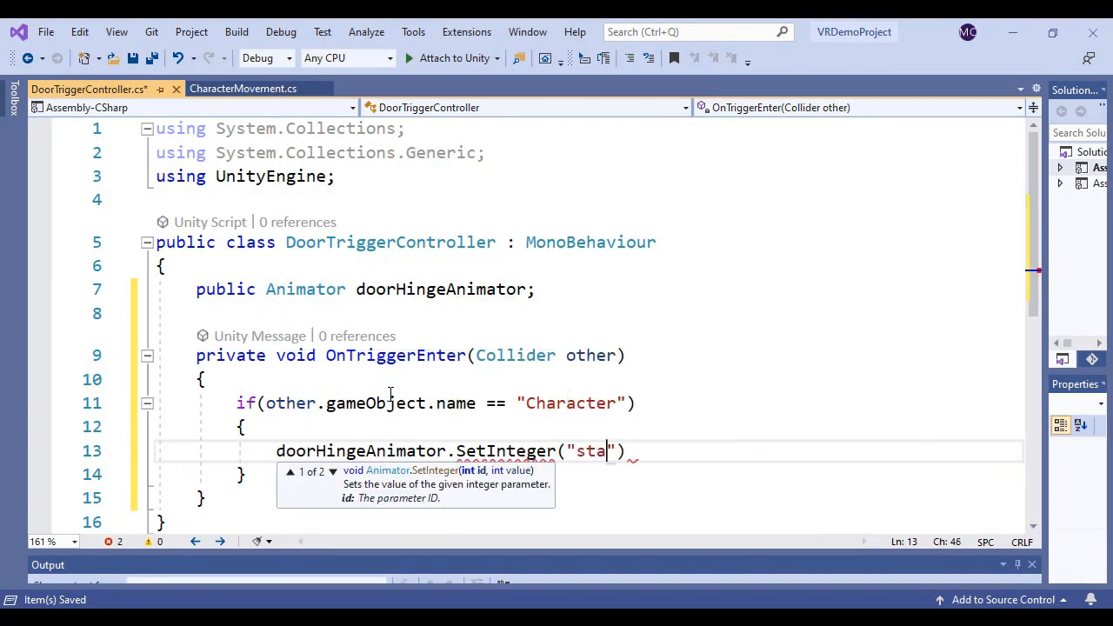
type("Change\"")
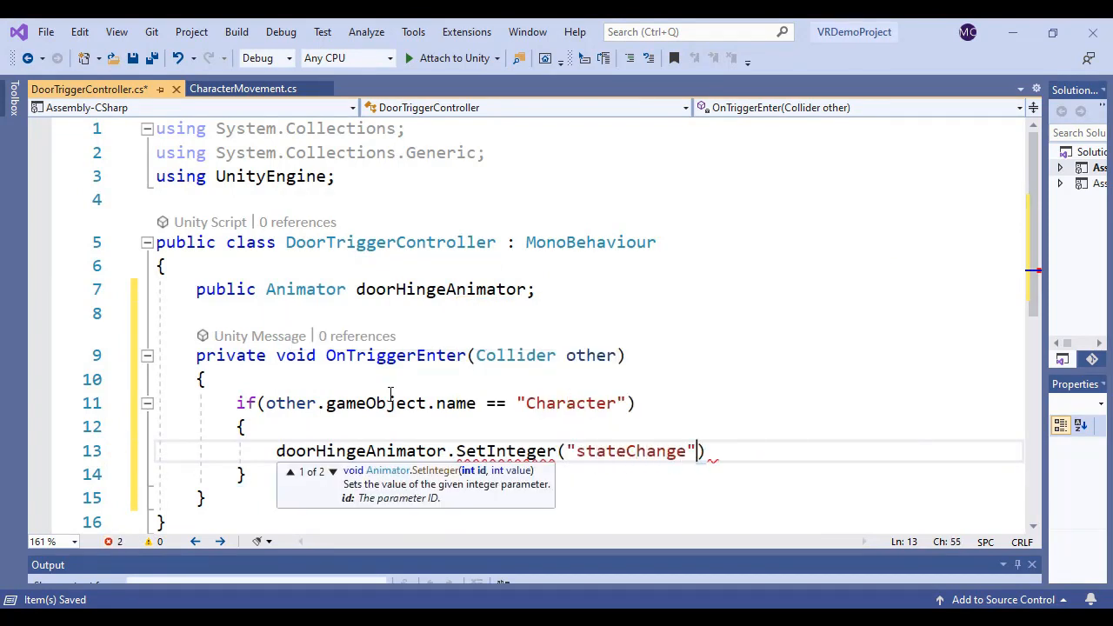
type(", 1);")
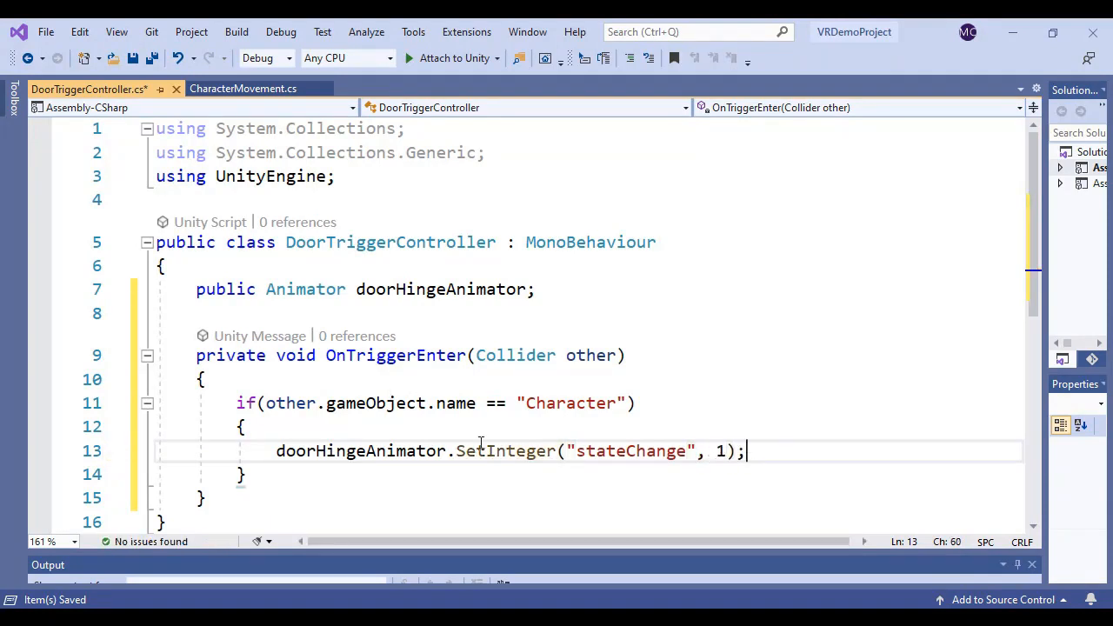
double_click(643, 451)
double_click(720, 450)
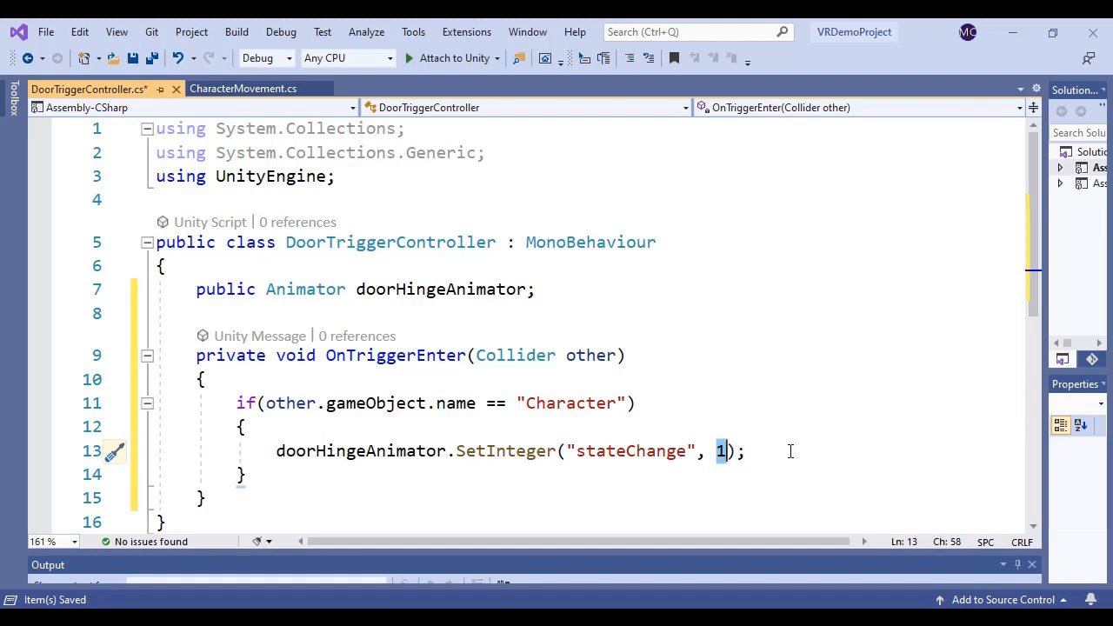
key("ctrl+s")
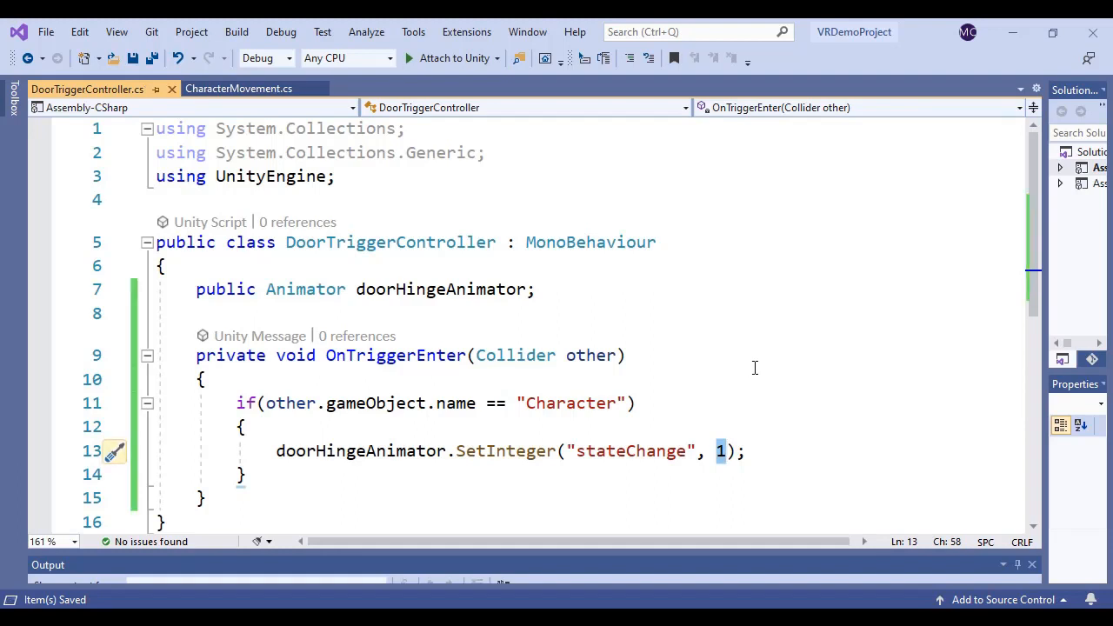
Step: Switch to Unity, select Character through Door1, and test the door trigger in Play mode by moving the character to the door
key("alt+Tab")
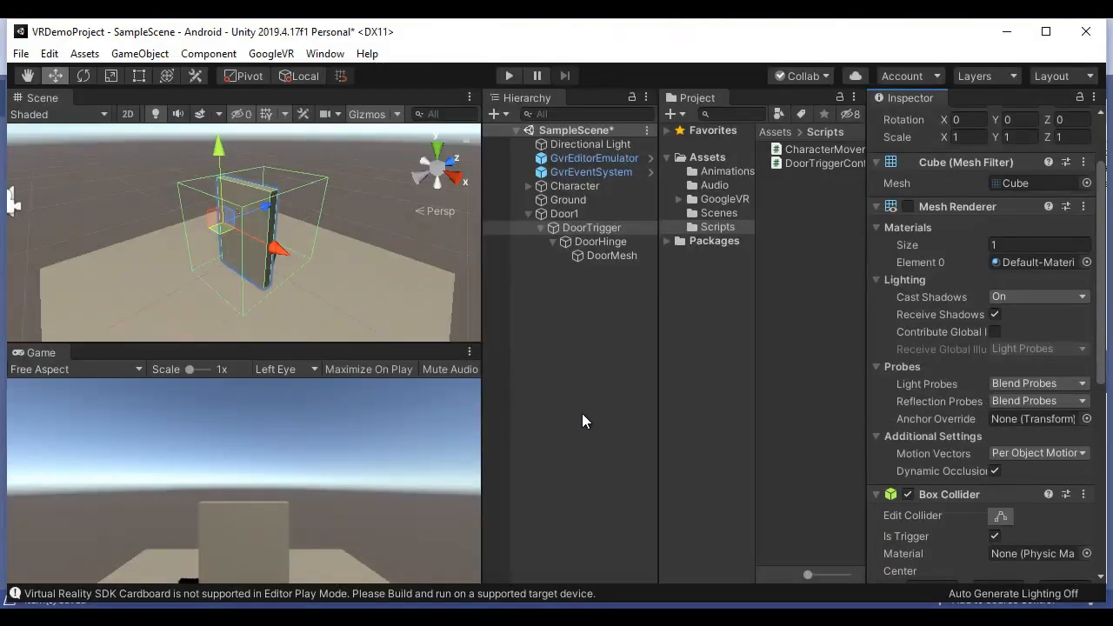
scroll(424, 254, "down", 2)
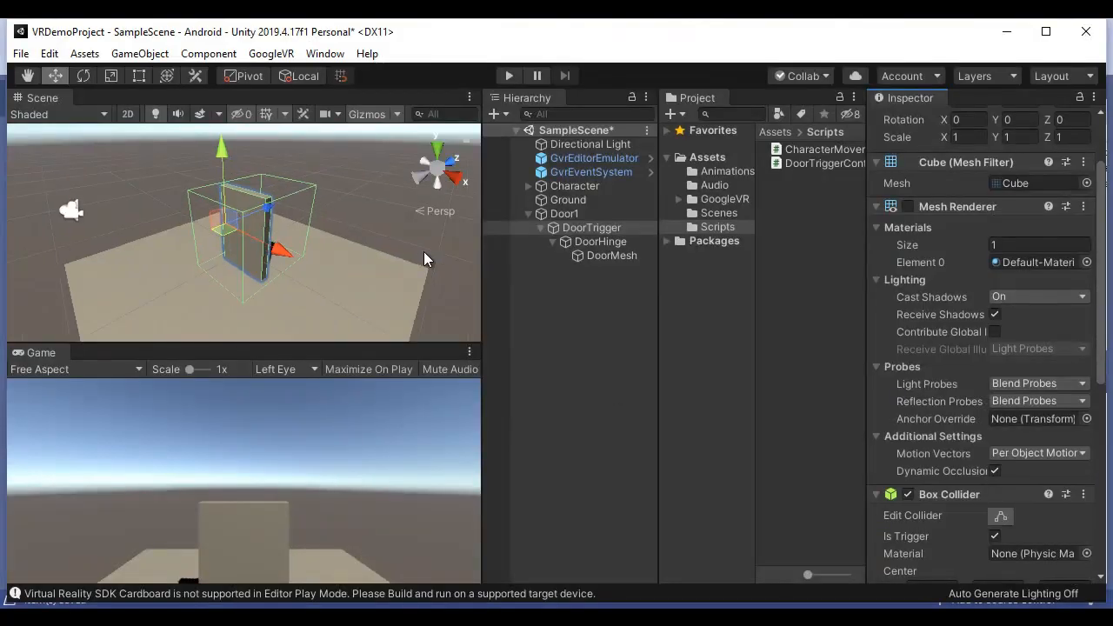
left_click(591, 186)
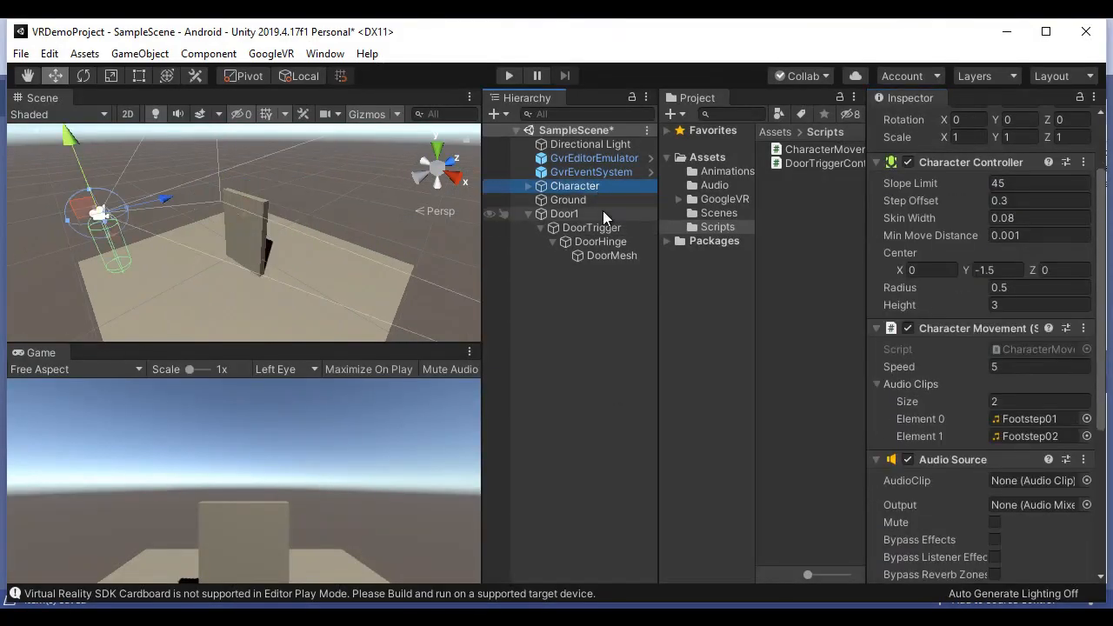
left_click(574, 214, "shift")
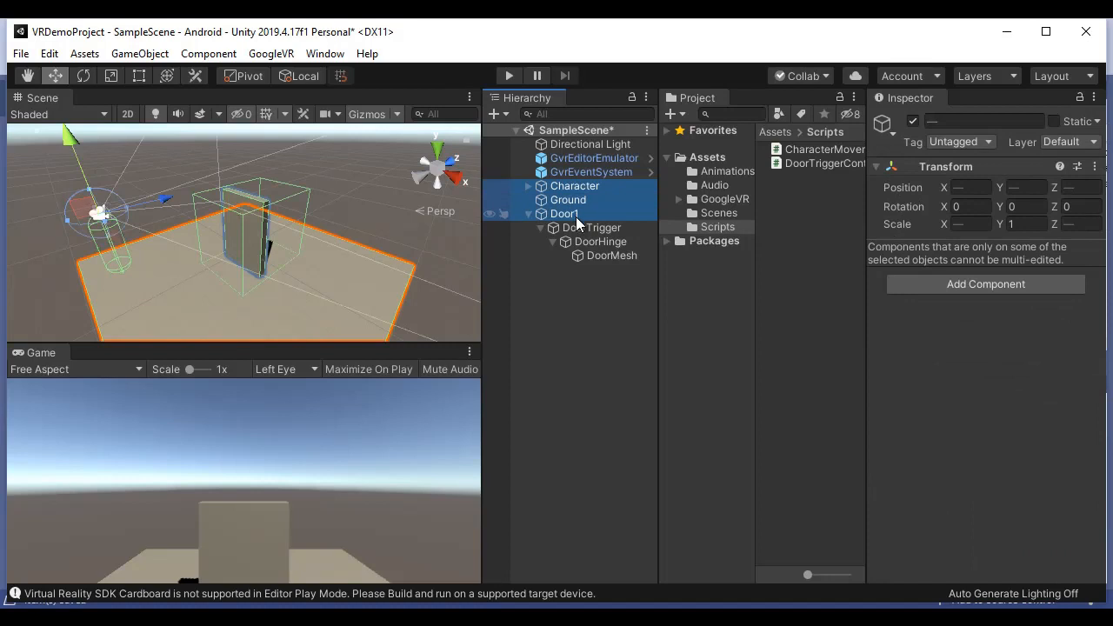
left_click(510, 76)
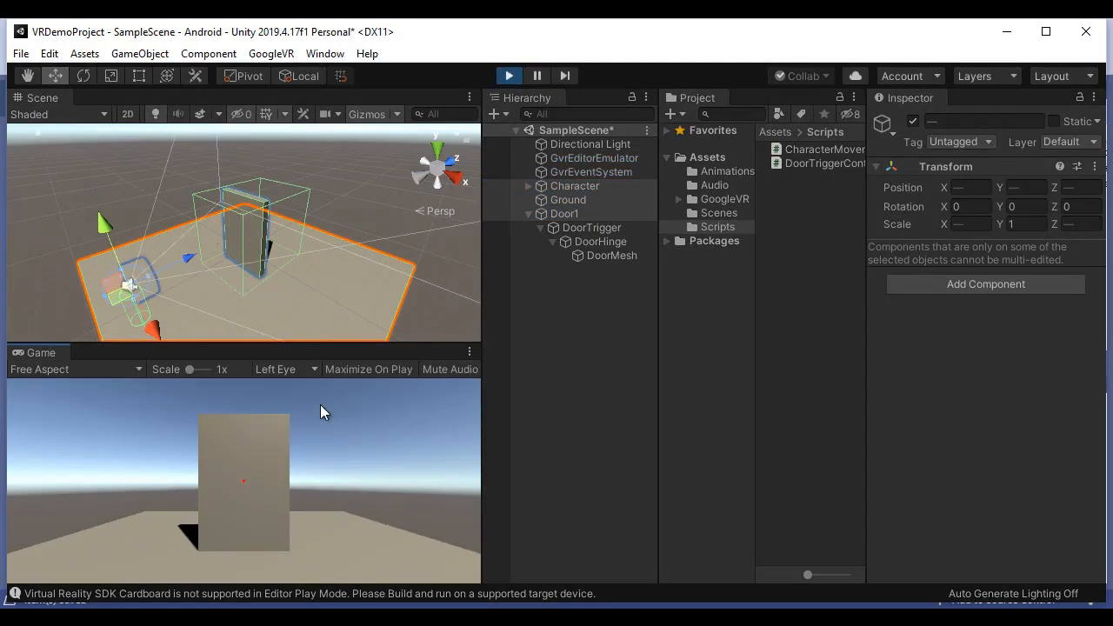
key("alt")
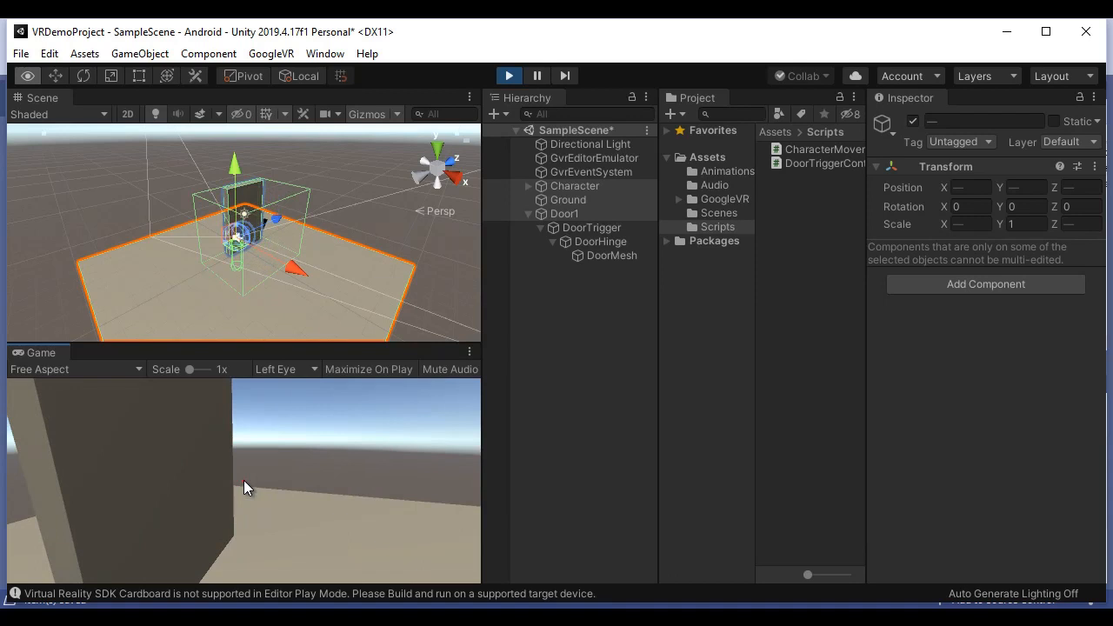
left_click(509, 77)
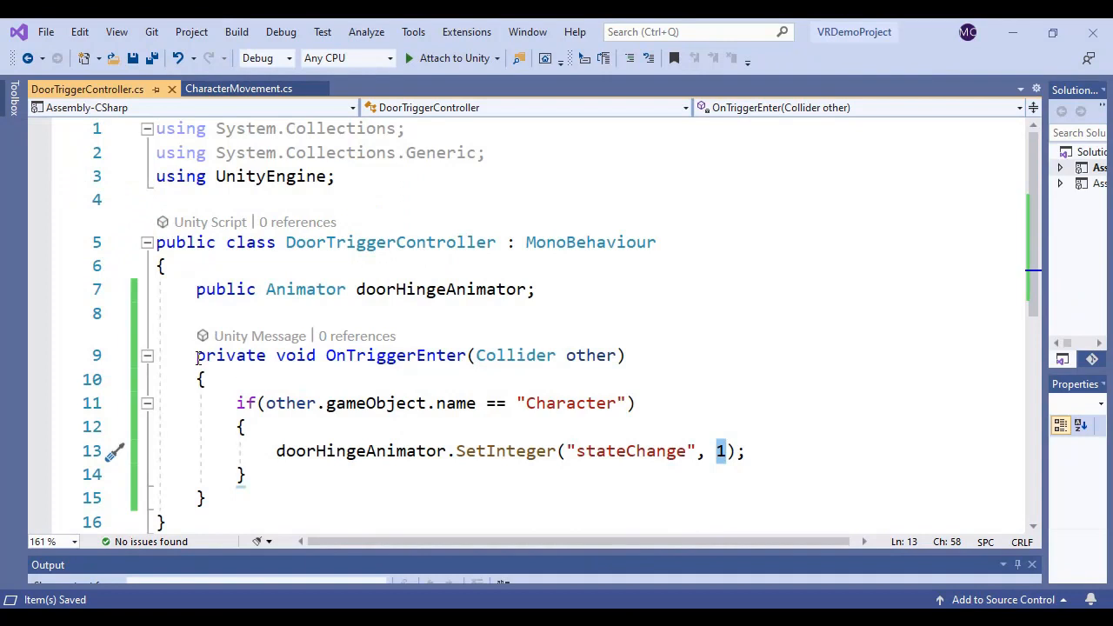
Step: Back in Visual Studio, review the OnTriggerEnter method, its Character name condition and the stateChange parameter, ending at the method's closing brace
left_click_drag(196, 355, 206, 498)
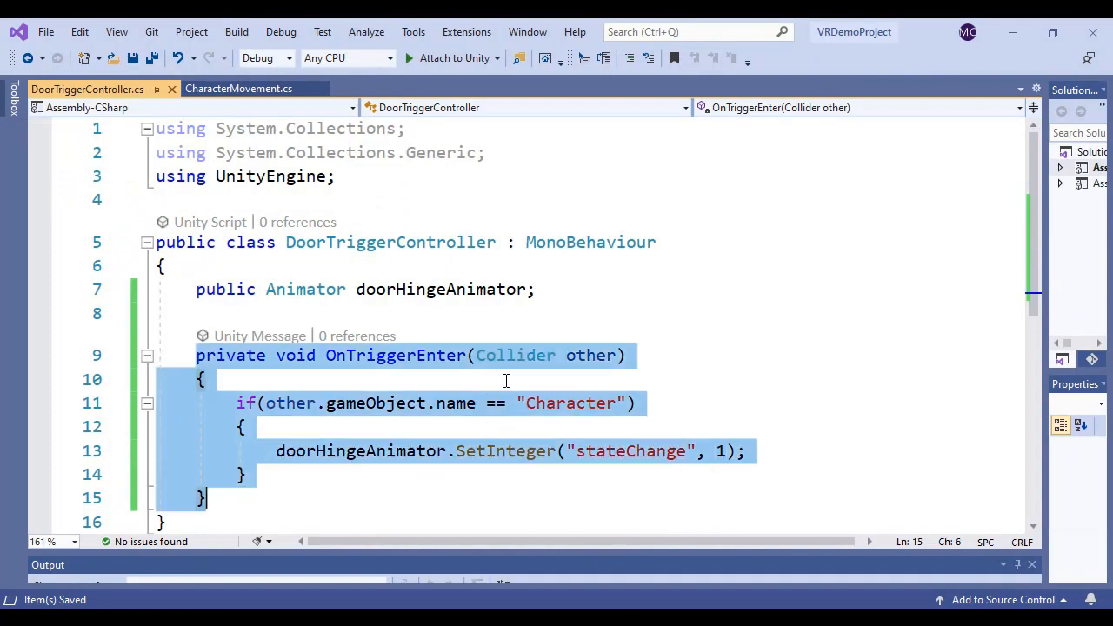
double_click(573, 404)
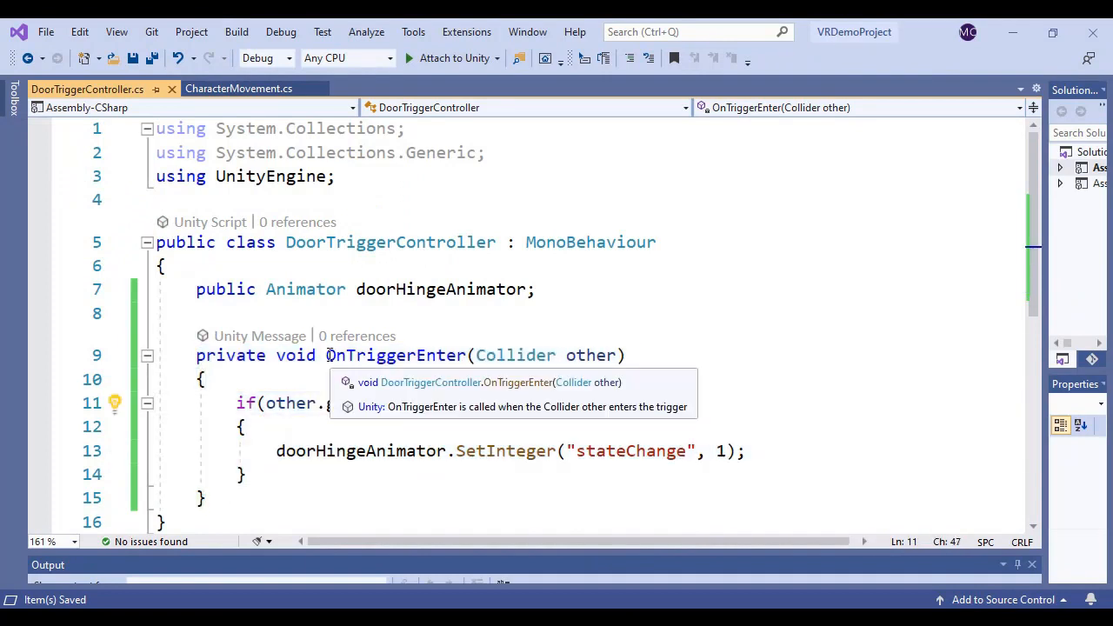
left_click_drag(328, 355, 330, 479)
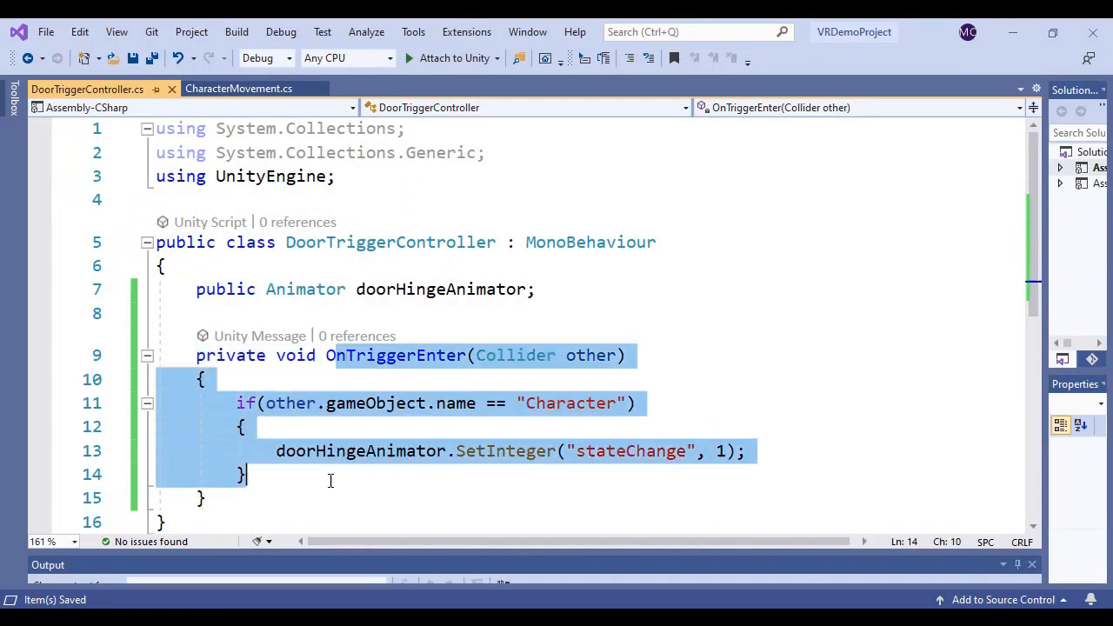
left_click(426, 426)
left_click_drag(266, 402, 447, 403)
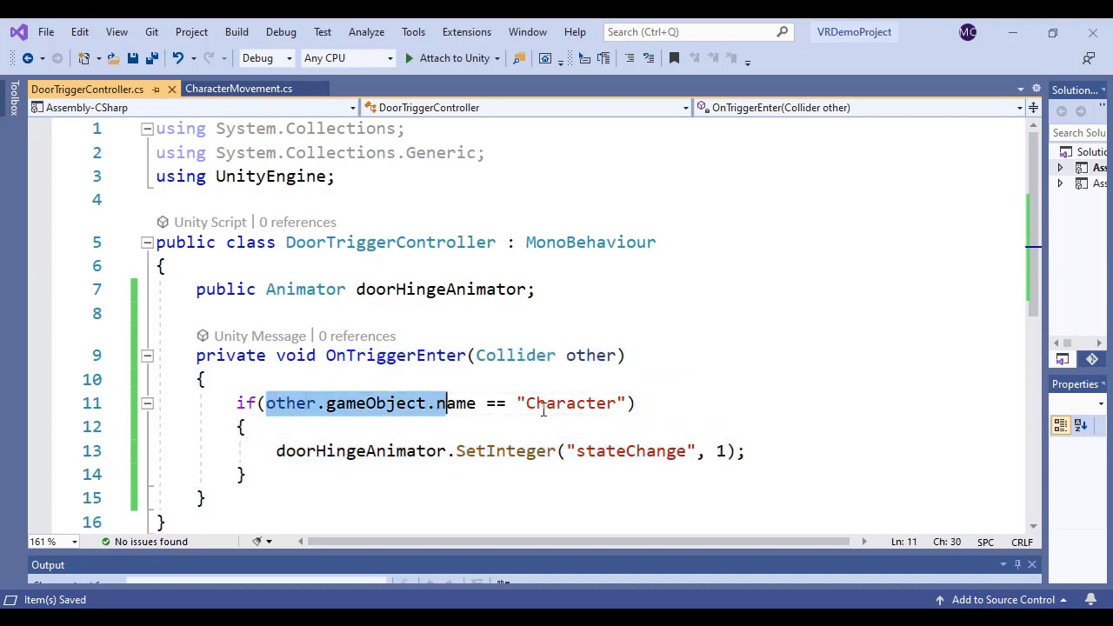
left_click_drag(526, 402, 567, 403)
double_click(593, 403)
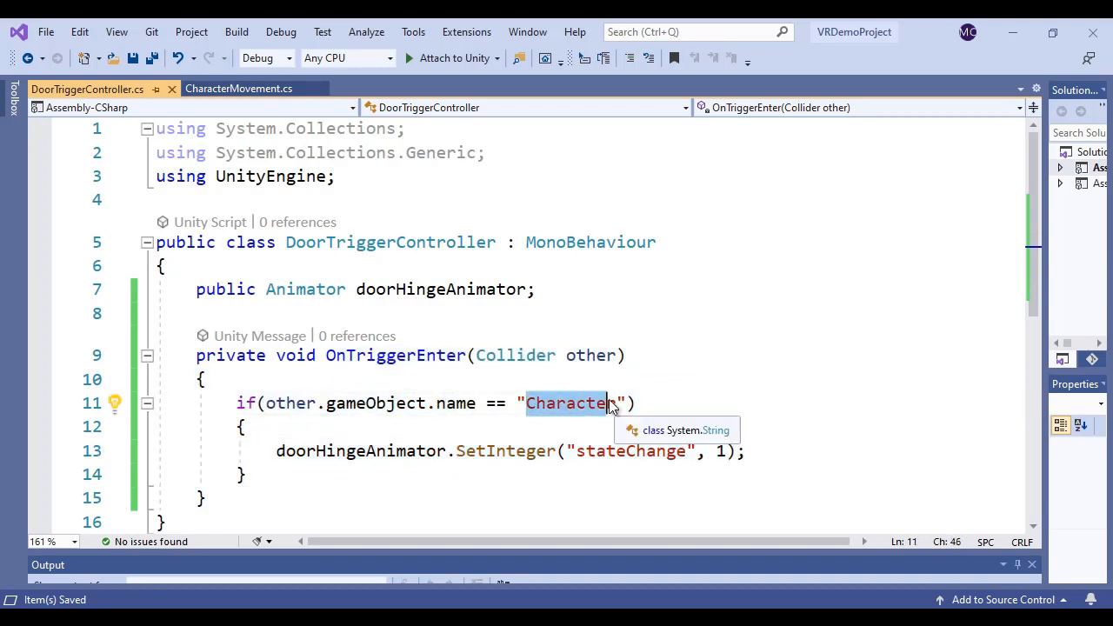
double_click(606, 452)
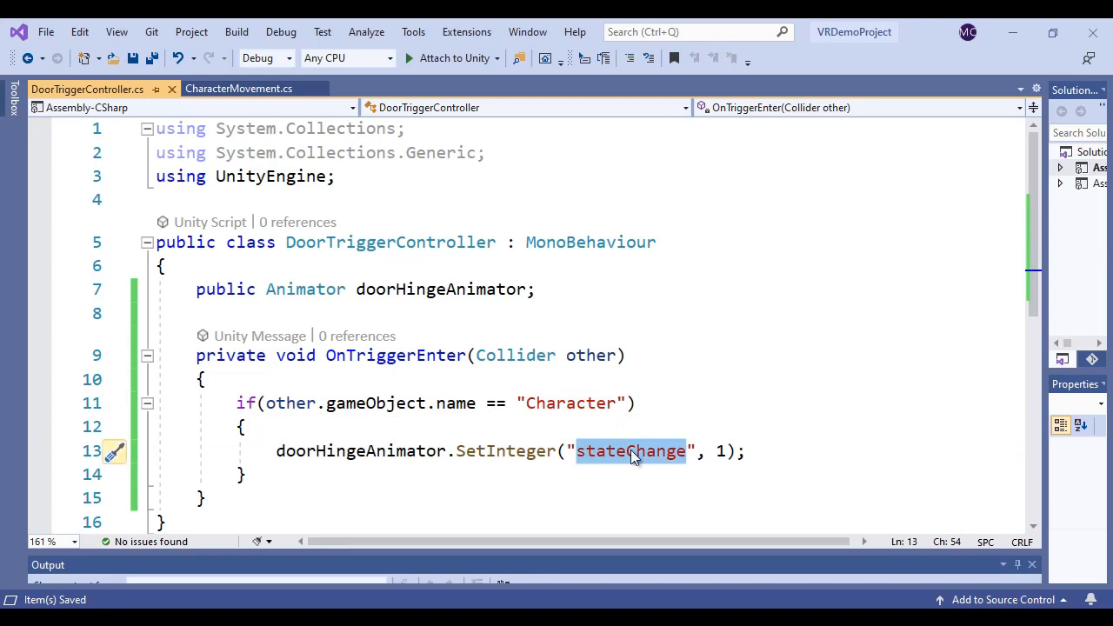
left_click(214, 497)
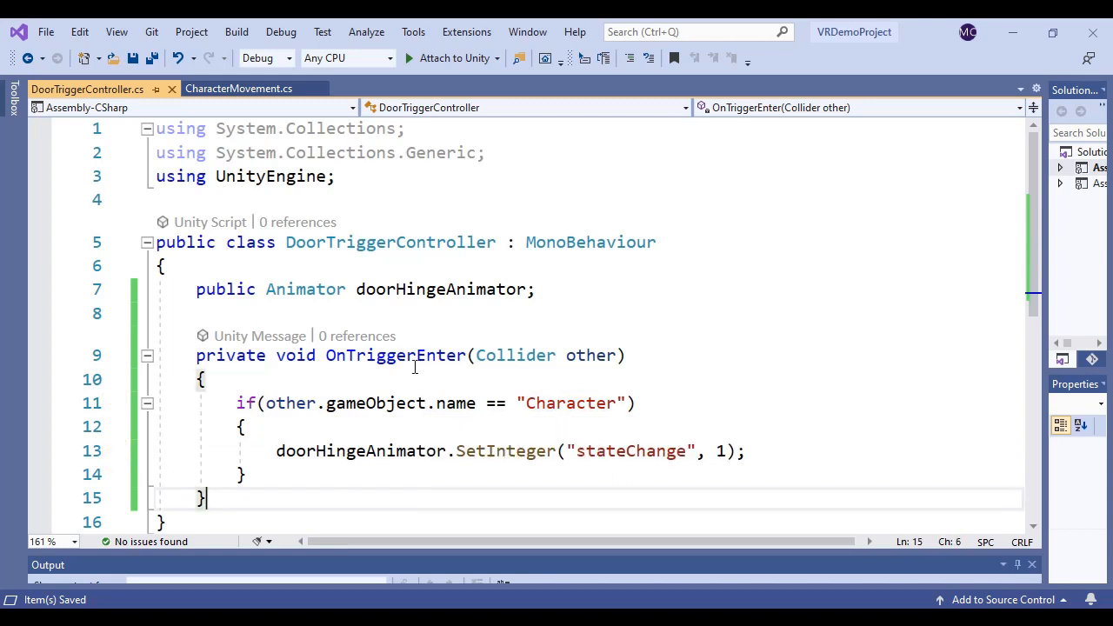
Step: Below OnTriggerEnter in DoorTriggerController, add an OnTriggerExit(Collider other) method
key("Return")
key("Return")
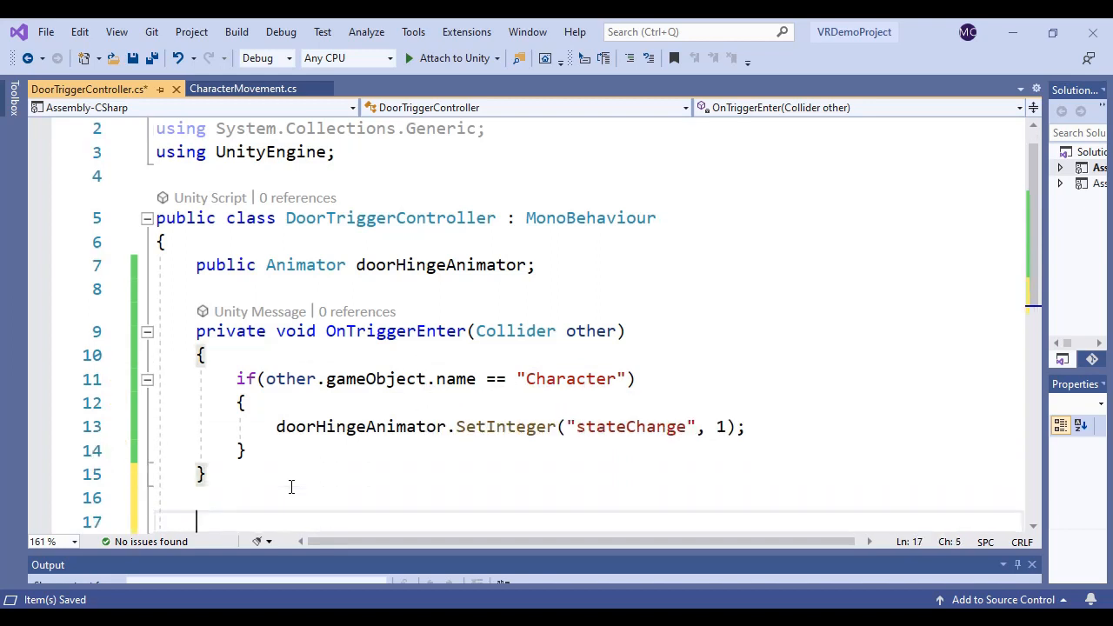
type("ontr")
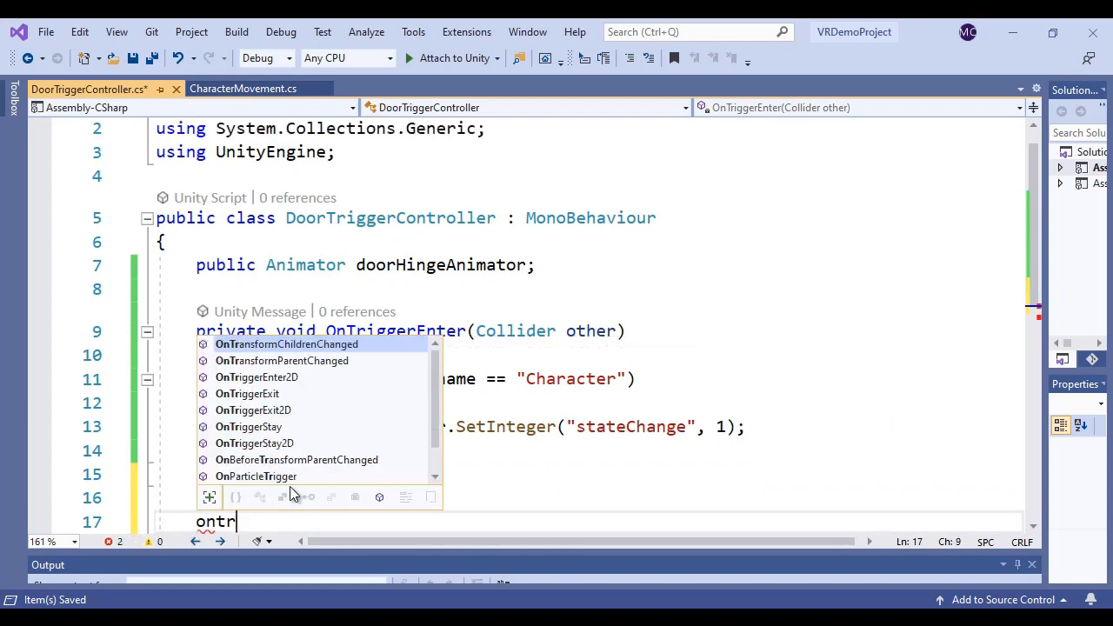
double_click(285, 393)
Step: Copy the Character name if block from OnTriggerEnter into the body of OnTriggerExit
scroll(533, 402, "up", 2)
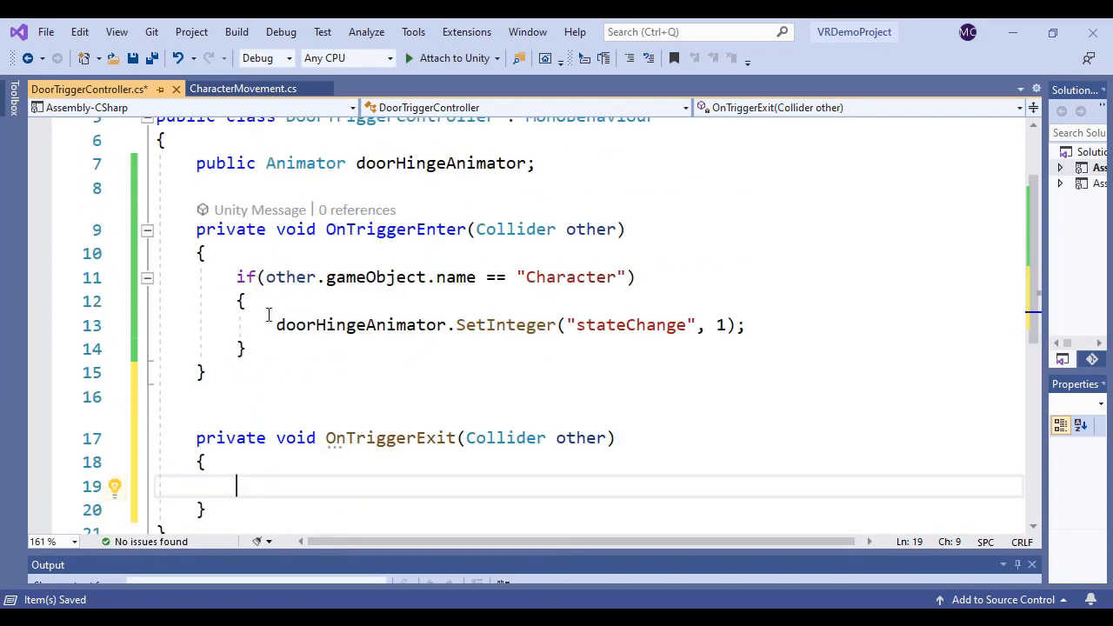
left_click_drag(235, 277, 248, 349)
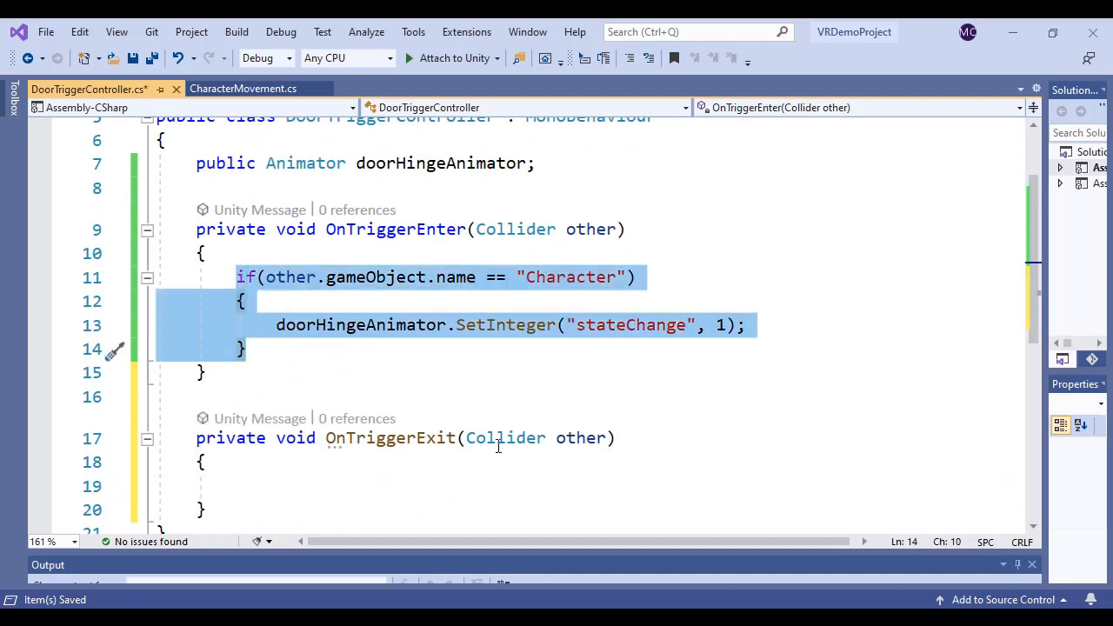
left_click(269, 487)
type("if (other.gameObject.name == \"Character\") {     doorHingeAnimator.SetInteger(\"stateChange\", 1); }")
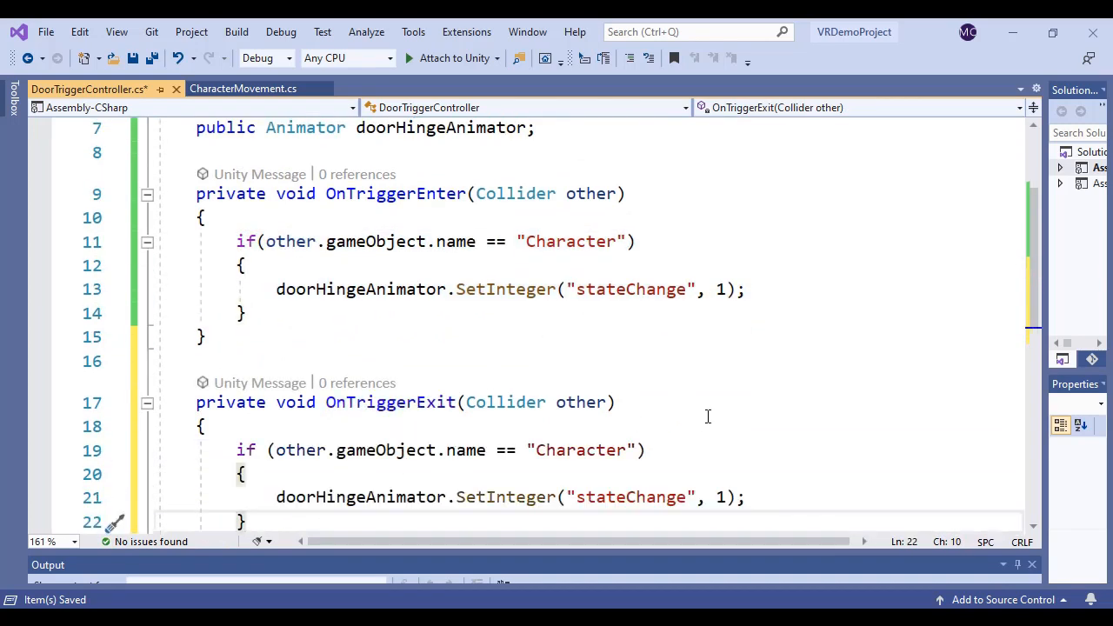
Step: In OnTriggerExit, set the stateChange value passed to SetInteger to 2 and save the script
scroll(640, 445, "down", 2)
double_click(722, 355)
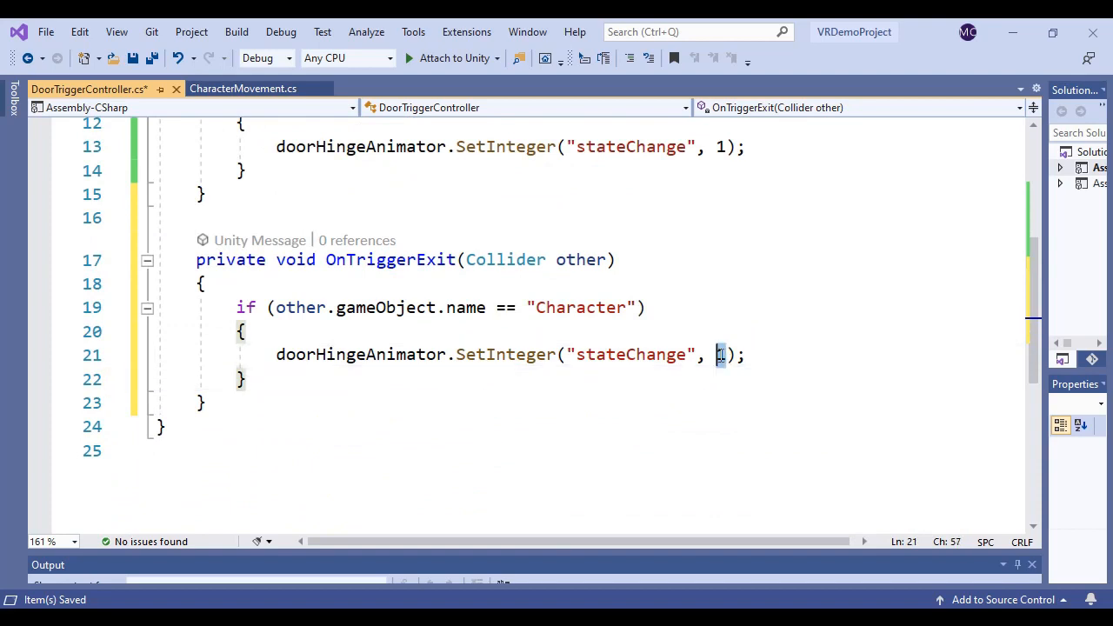
type("2")
left_click(807, 357)
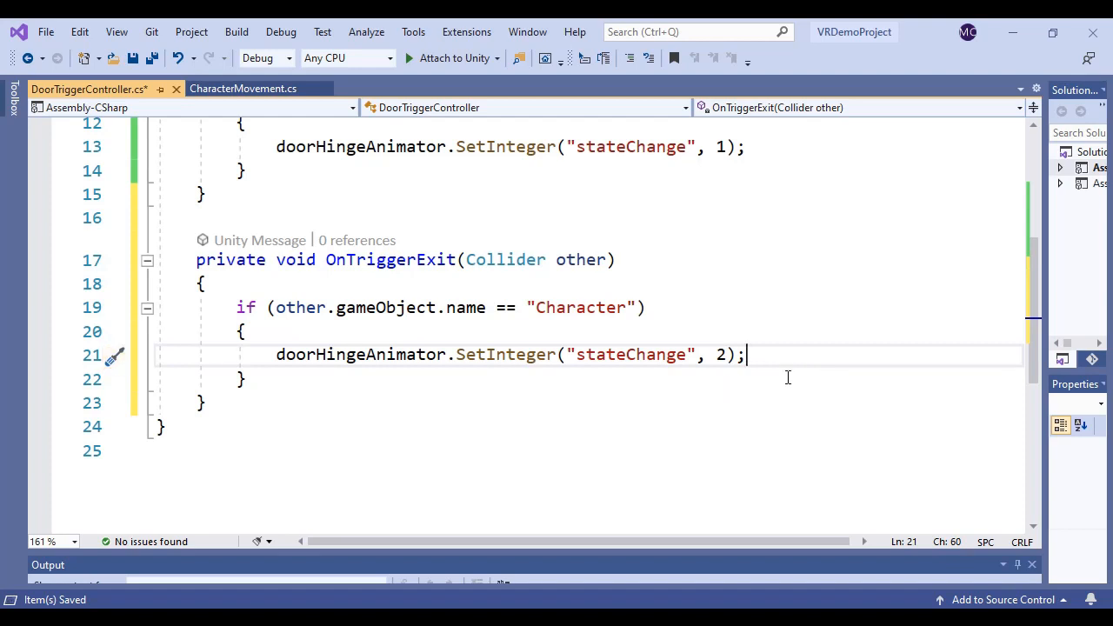
key("ctrl+s")
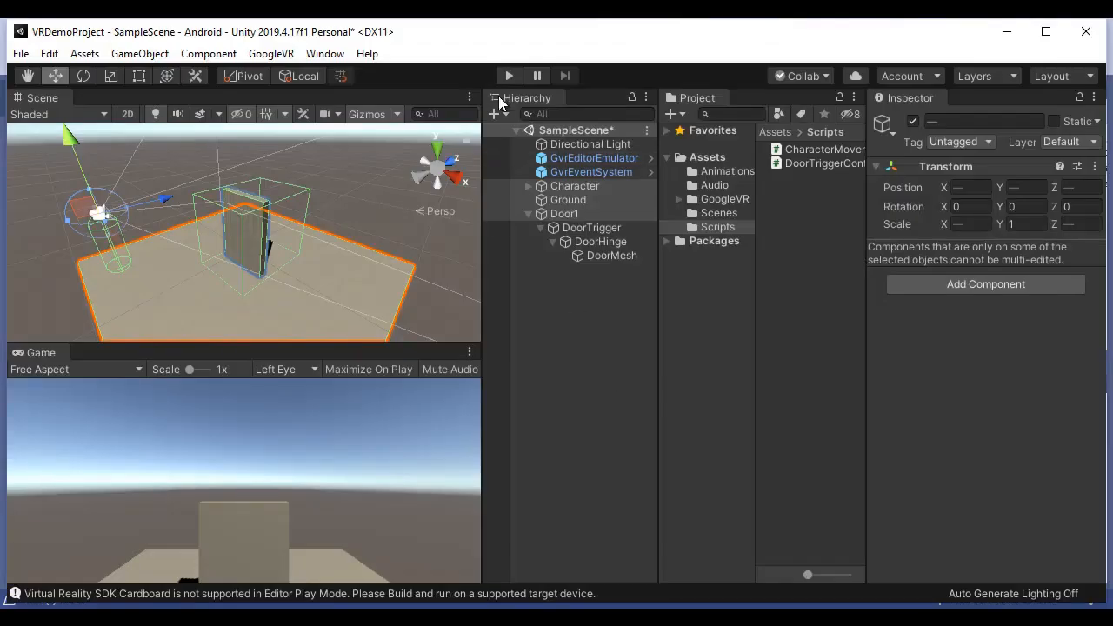
Step: Switch to Unity, test the door's enter and exit triggers in Play mode, and stop playing
left_click(507, 76)
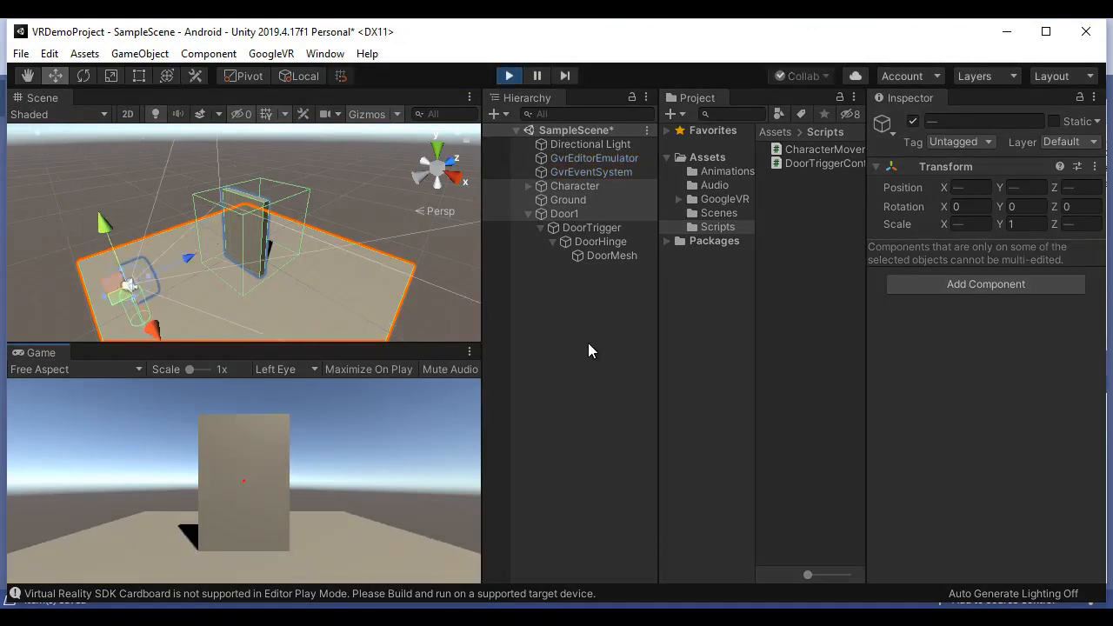
key("alt")
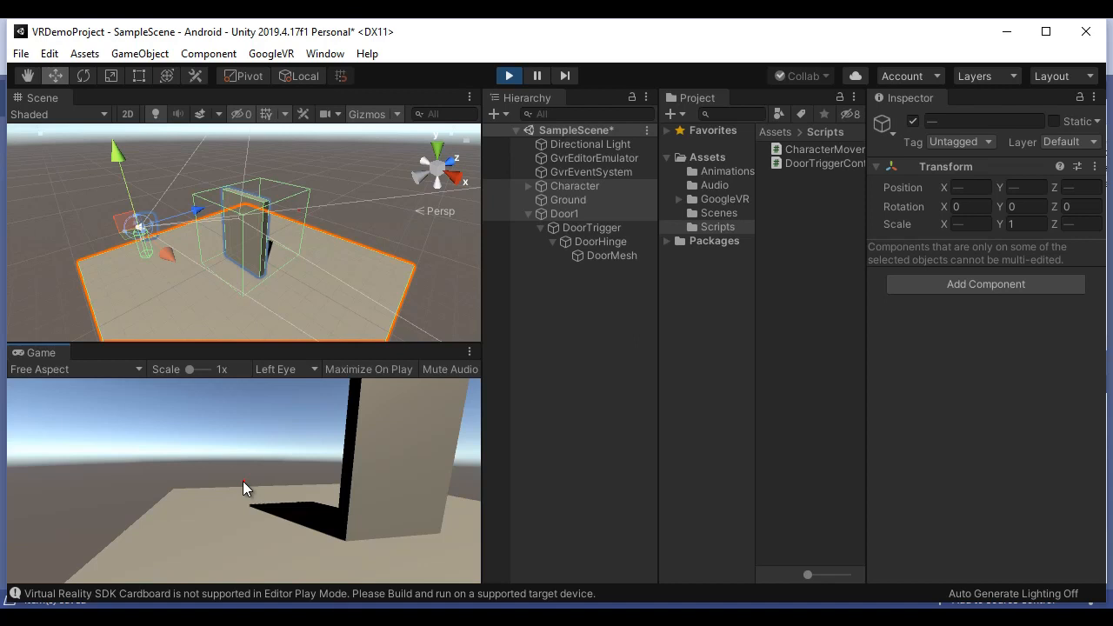
left_click(509, 75)
Step: Move Door1 along the X axis to about -6.37 and duplicate it
left_click(575, 218)
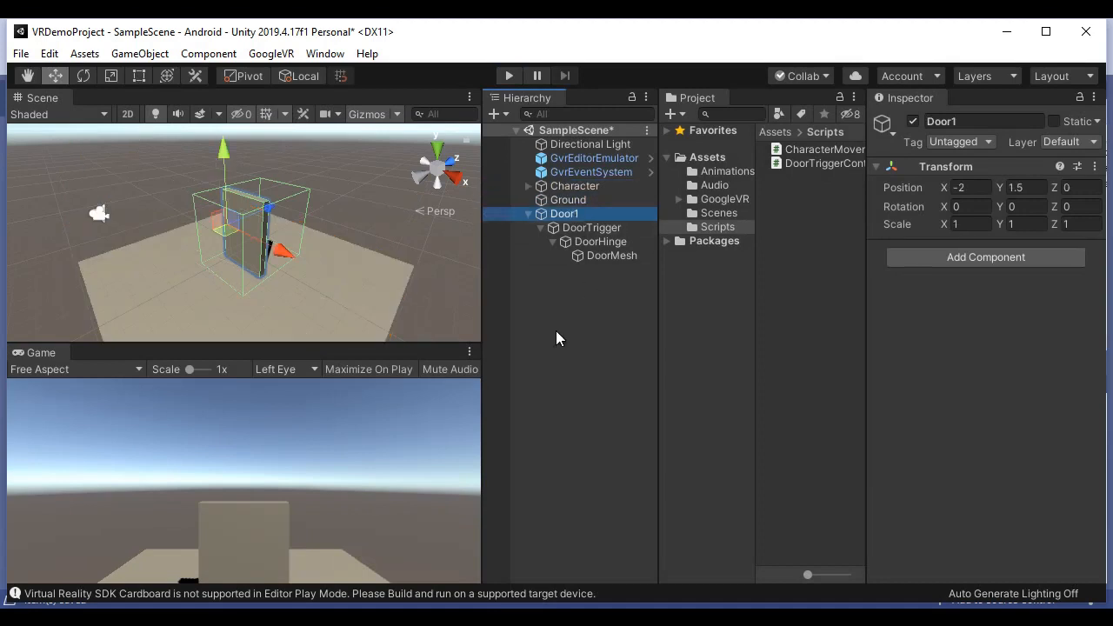
left_click_drag(289, 263, 246, 235)
left_click(562, 217)
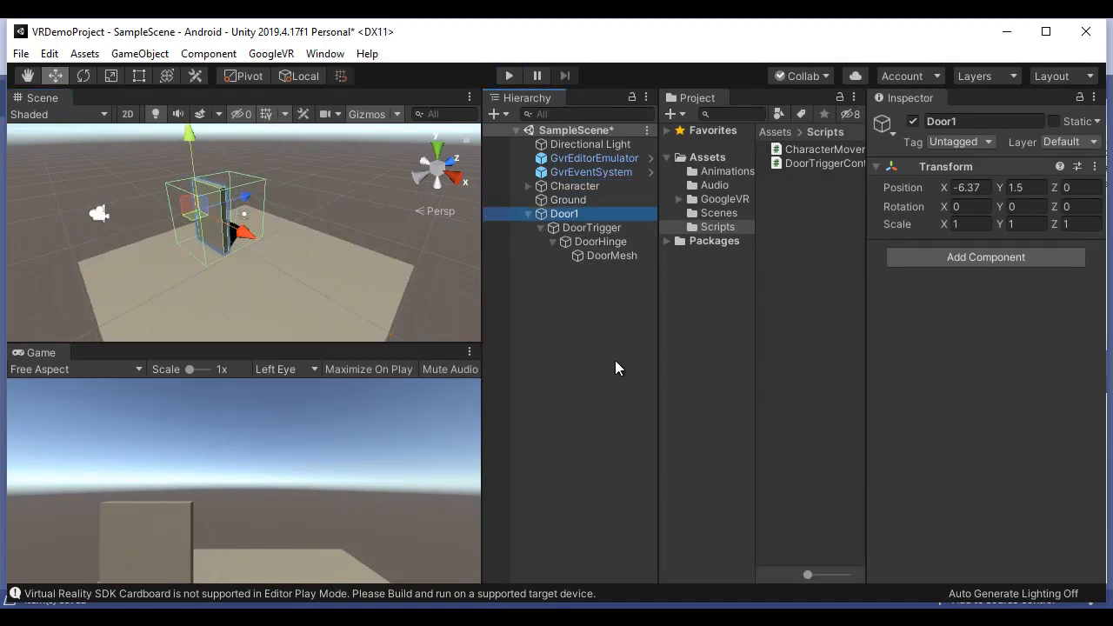
key("ctrl+d")
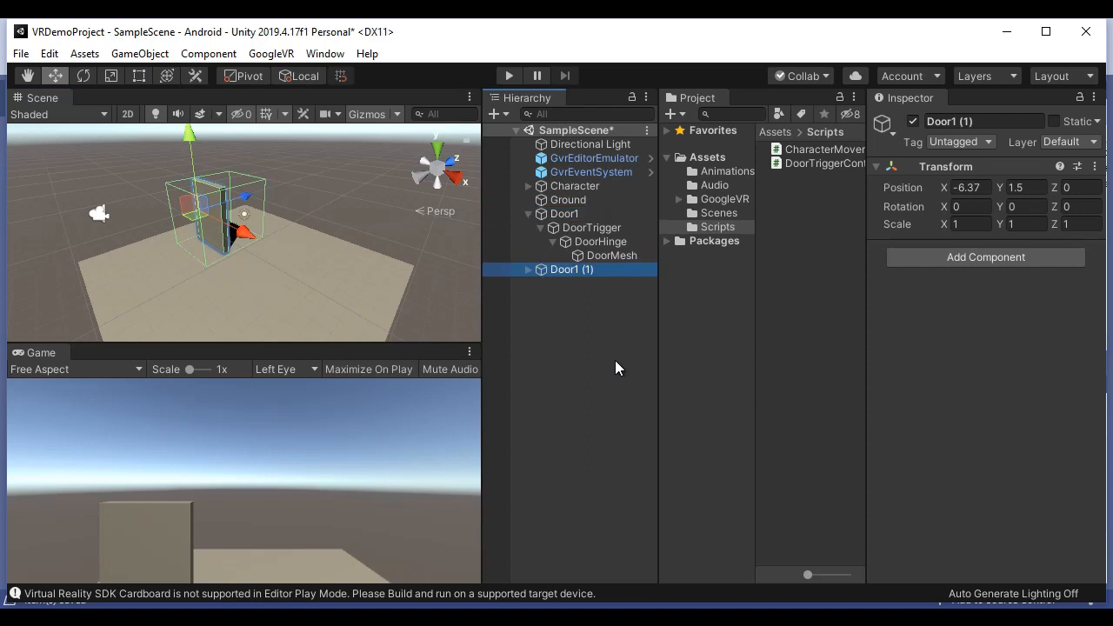
Step: Expand all children of the duplicated door and move the duplicate along the X axis to about 2.95
left_click(527, 270)
left_click(541, 284)
left_click(552, 297)
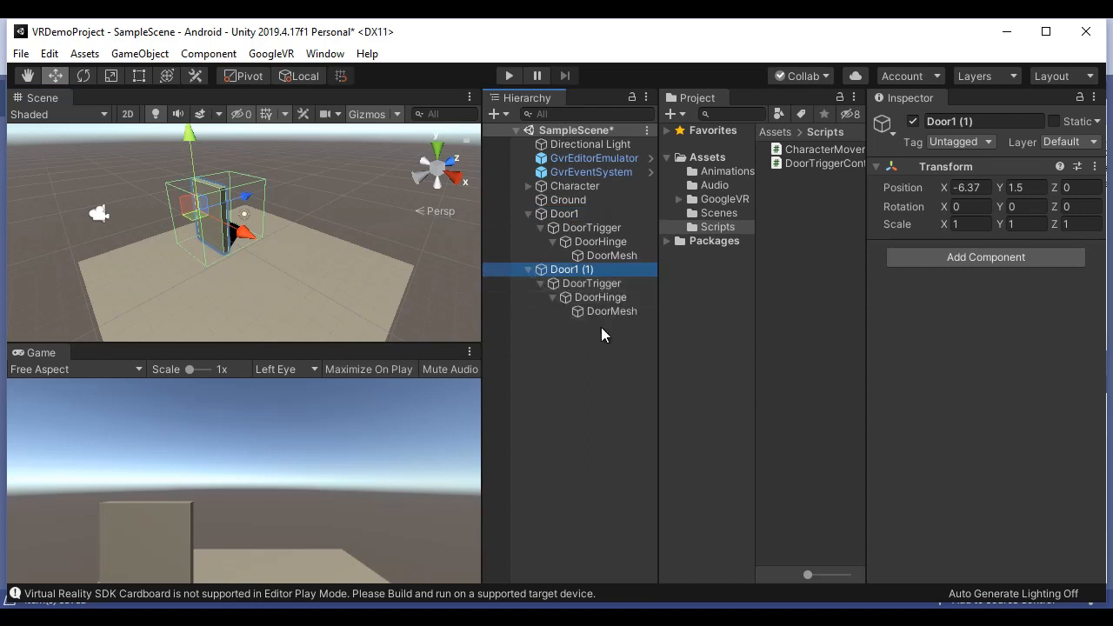
left_click_drag(244, 231, 301, 254)
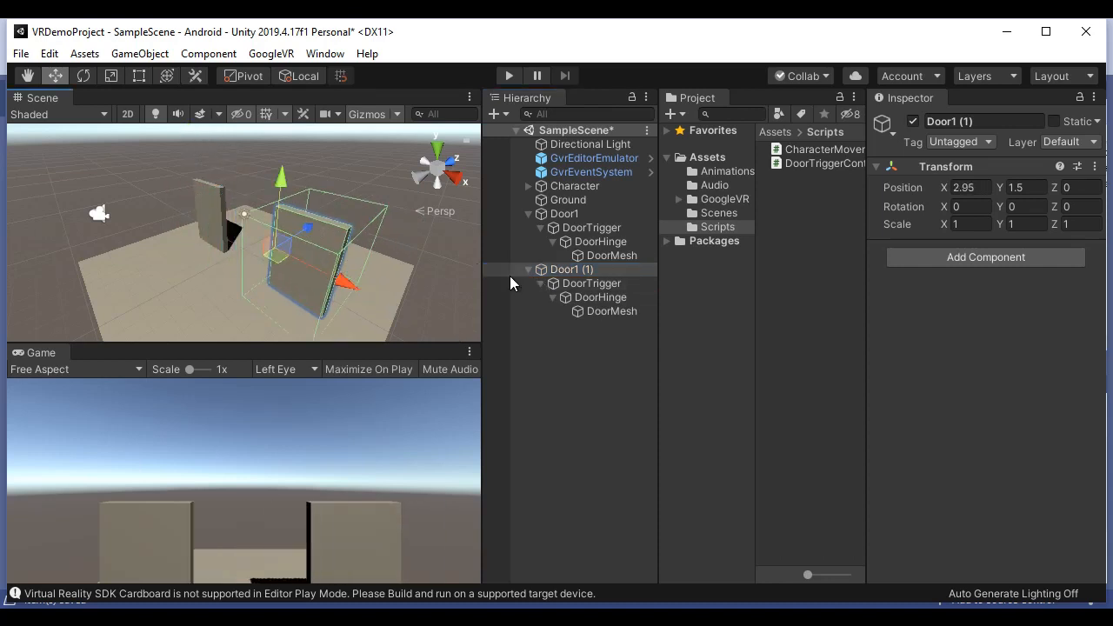
Step: Rename the duplicated door as Door2
left_click(584, 272)
left_click(581, 270)
left_click_drag(574, 270, 606, 270)
type("2")
key("Return")
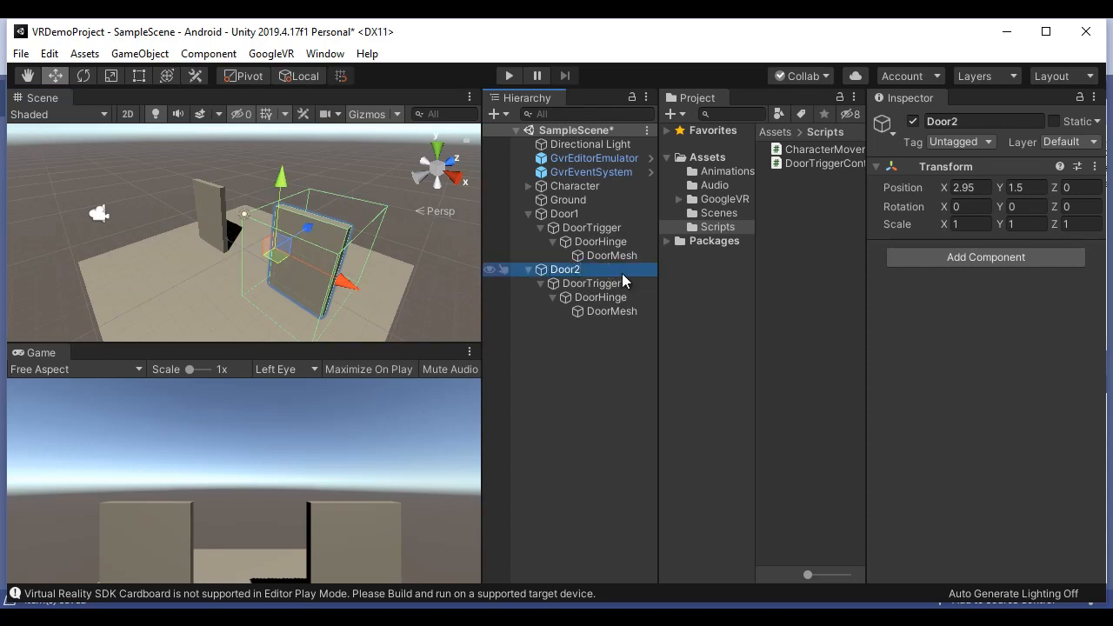
Step: Assign Door2's own DoorHinge to the Door Hinge Animator property of its DoorTrigger's Door Trigger Controller
left_click(611, 286)
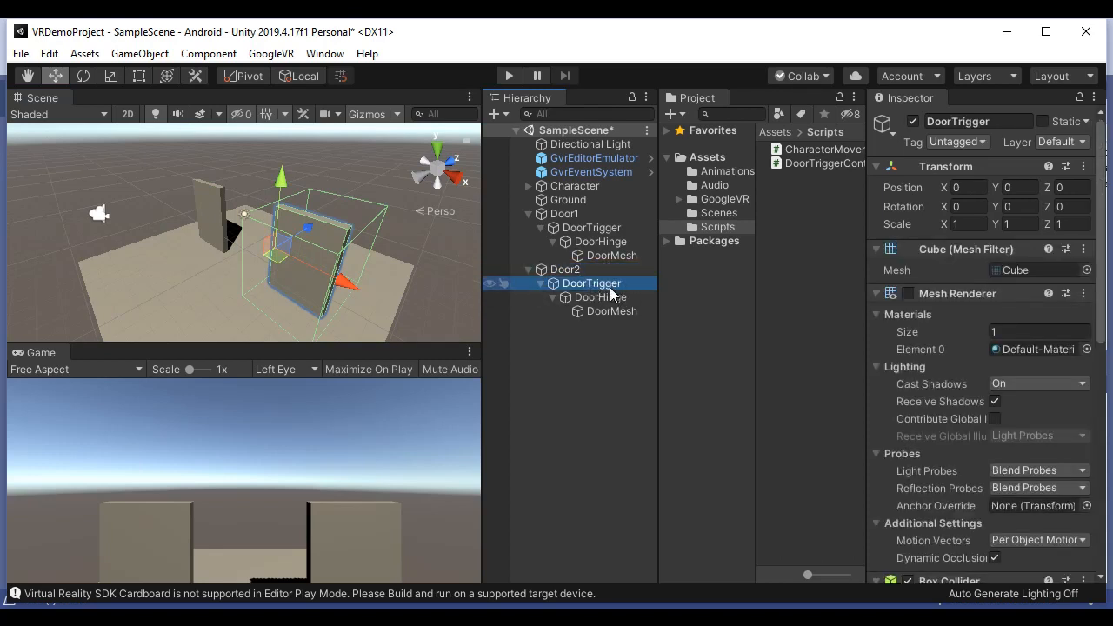
left_click_drag(1100, 323, 1102, 553)
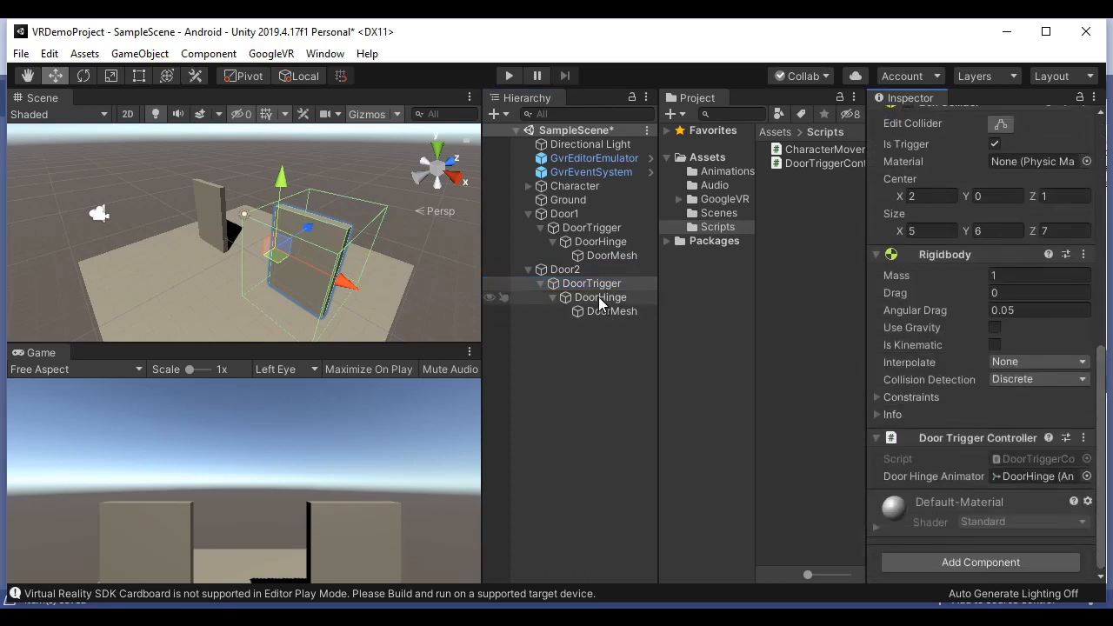
left_click_drag(599, 300, 1017, 481)
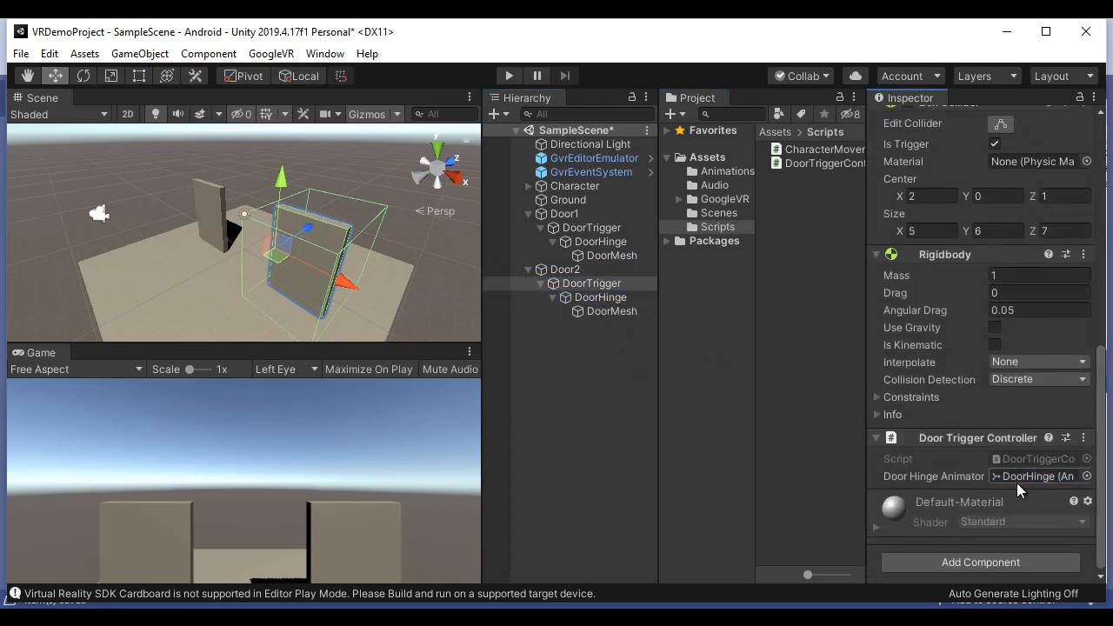
Step: Start Play mode and select the objects from Character through Door2's DoorTrigger
left_click(509, 75)
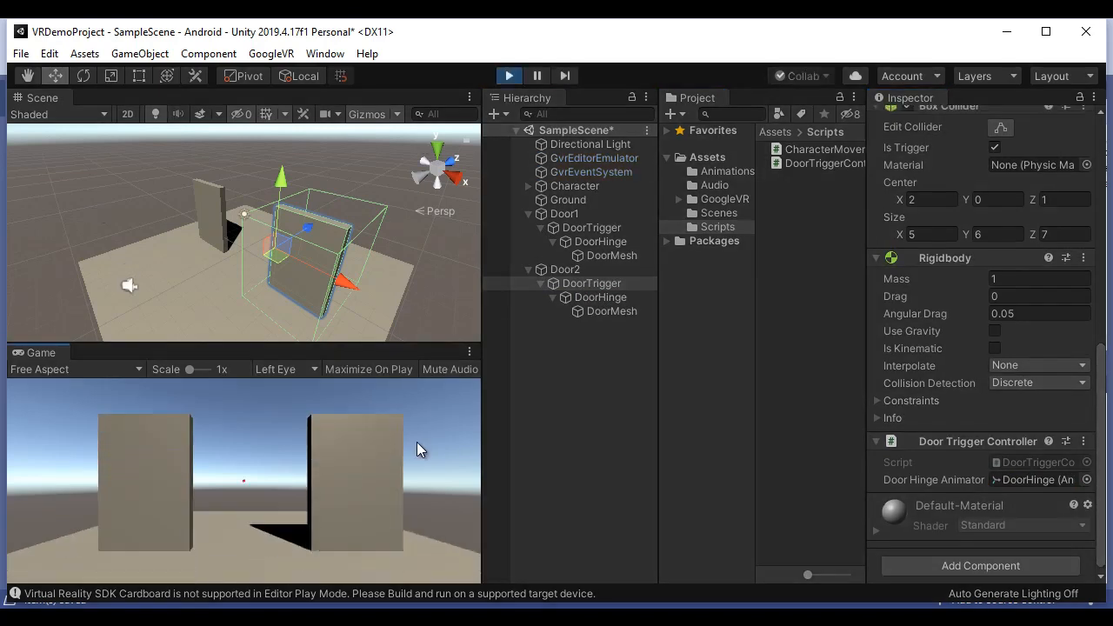
left_click(569, 214, "shift")
left_click(577, 191, "shift")
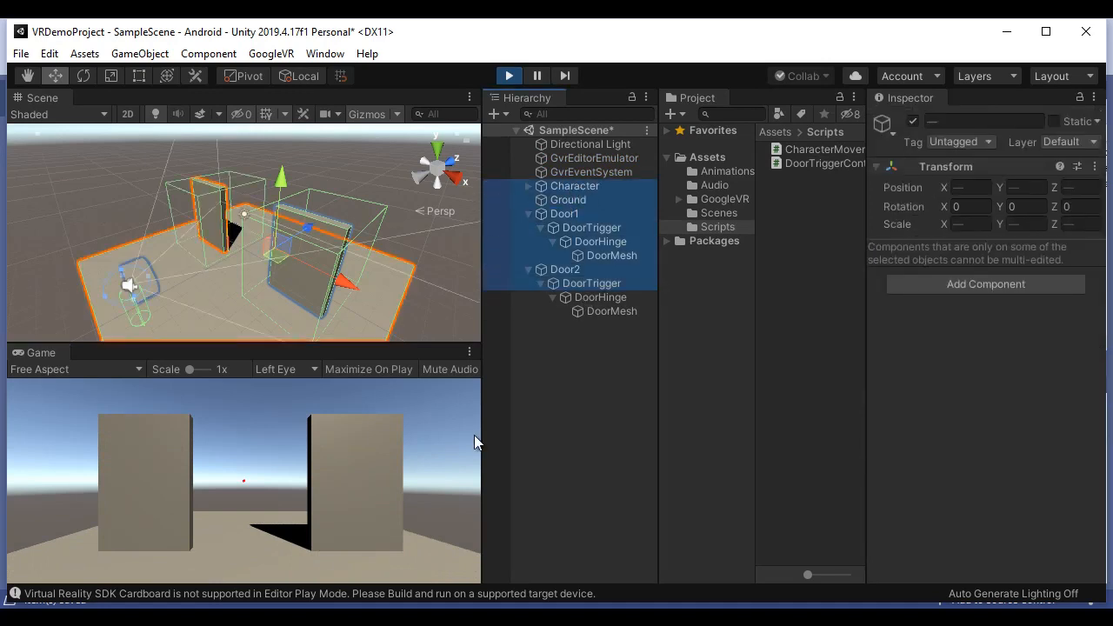
left_click(284, 521)
Step: Walk the character into Door1's trigger area and back out to test its opening and closing
key("alt")
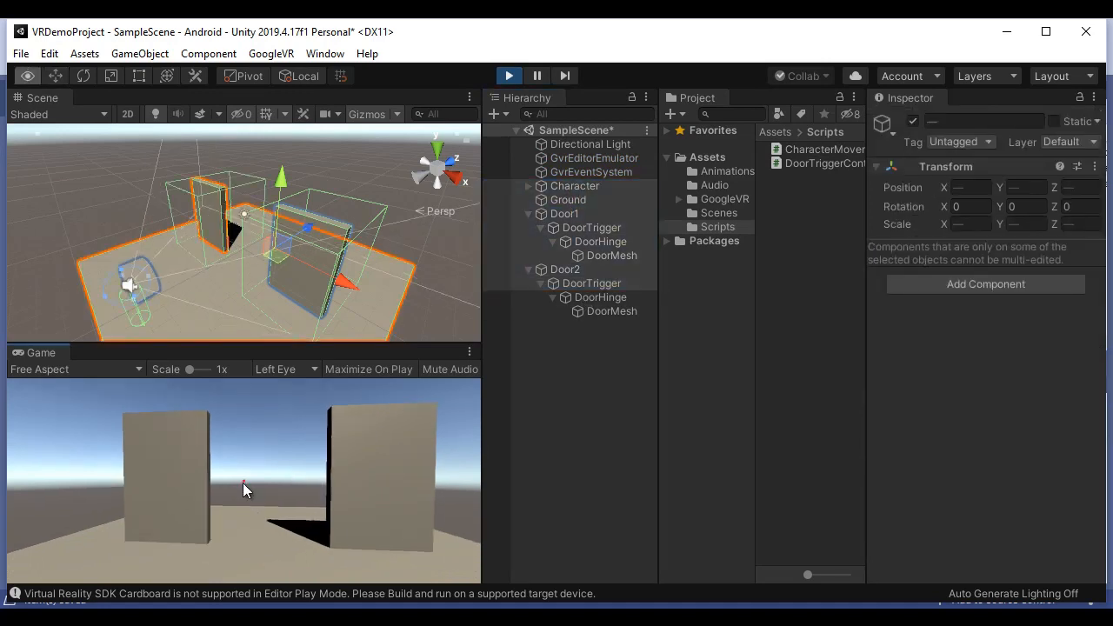
key("w")
key("w")
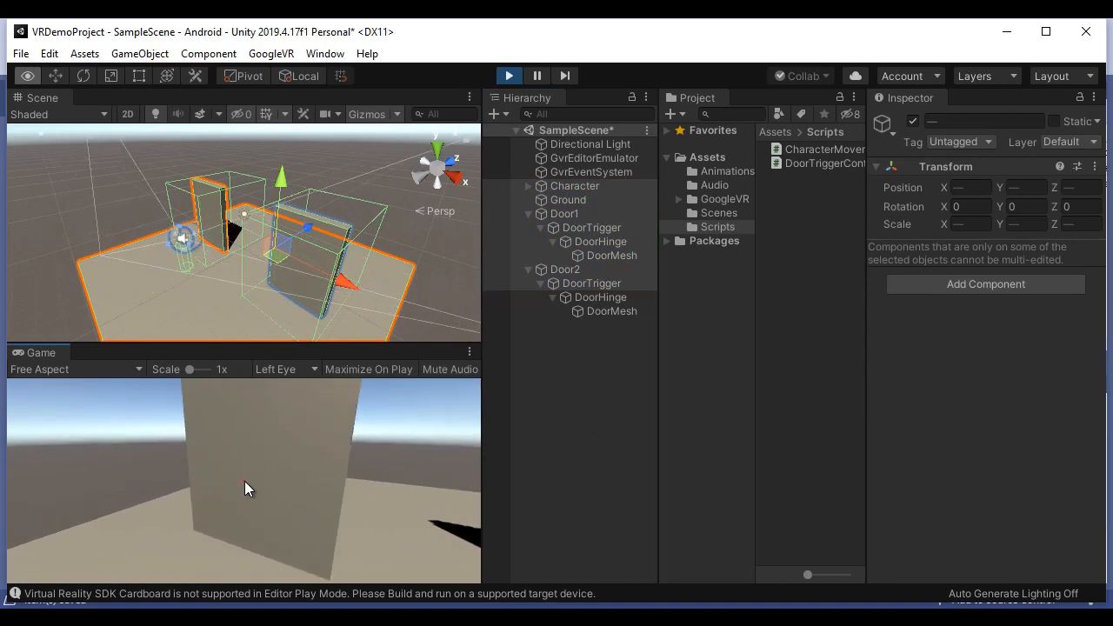
key("w")
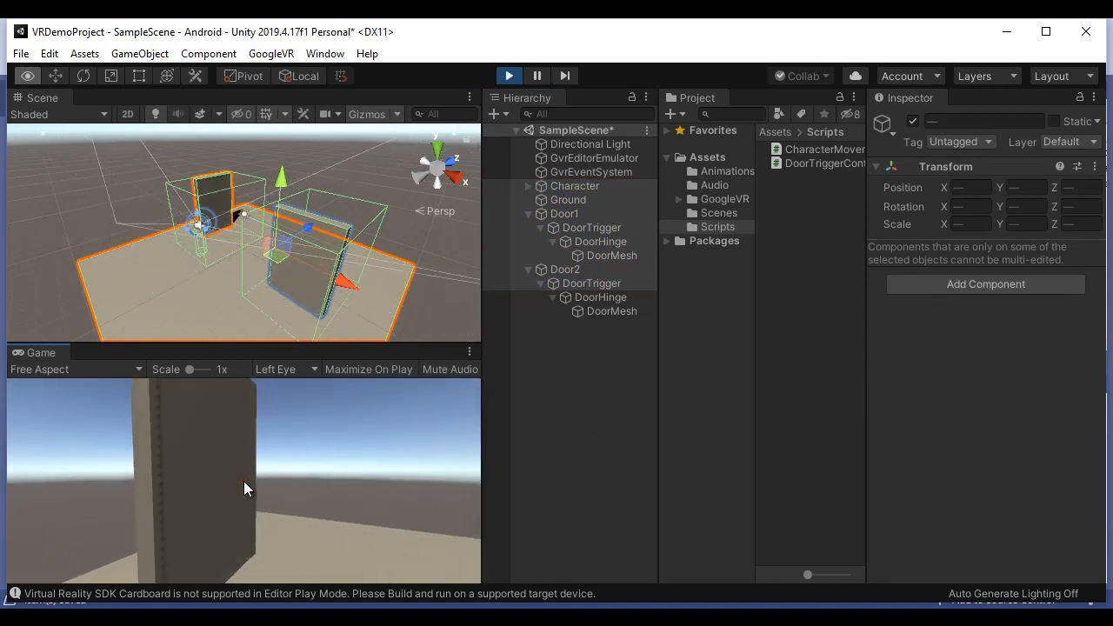
key("w")
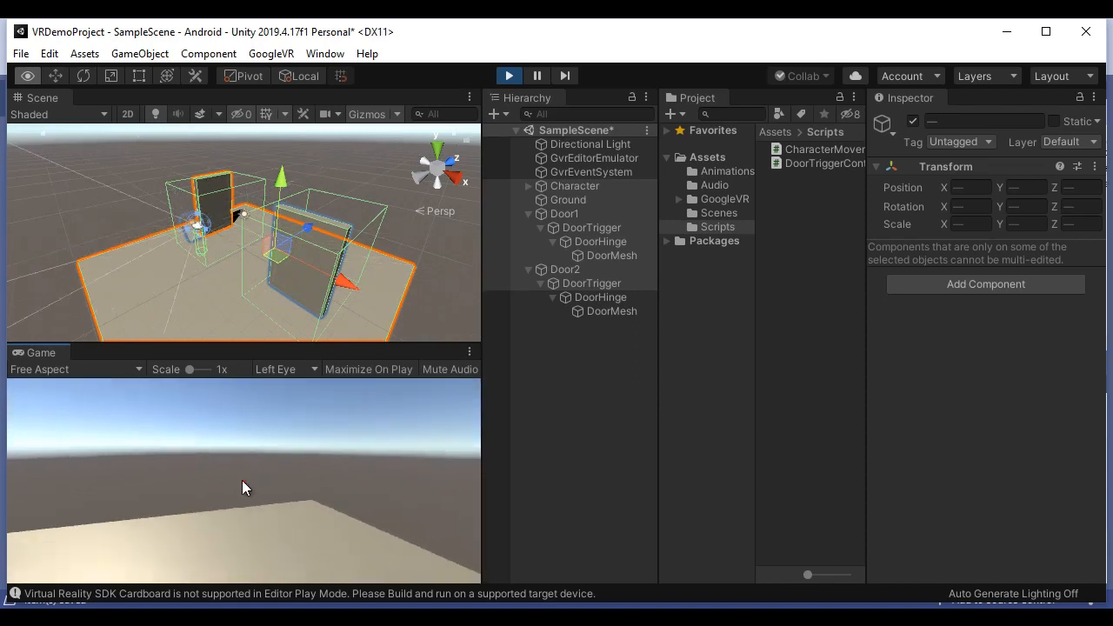
key("w")
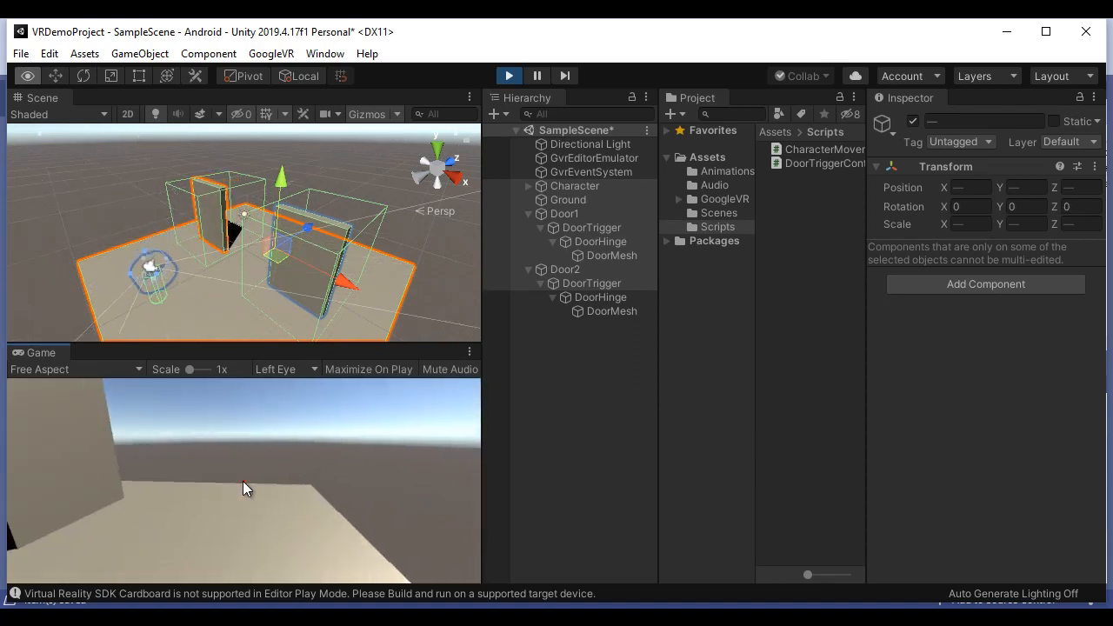
Step: Walk the character into Door2's trigger area and back out to test it, and stop Play mode
key("w")
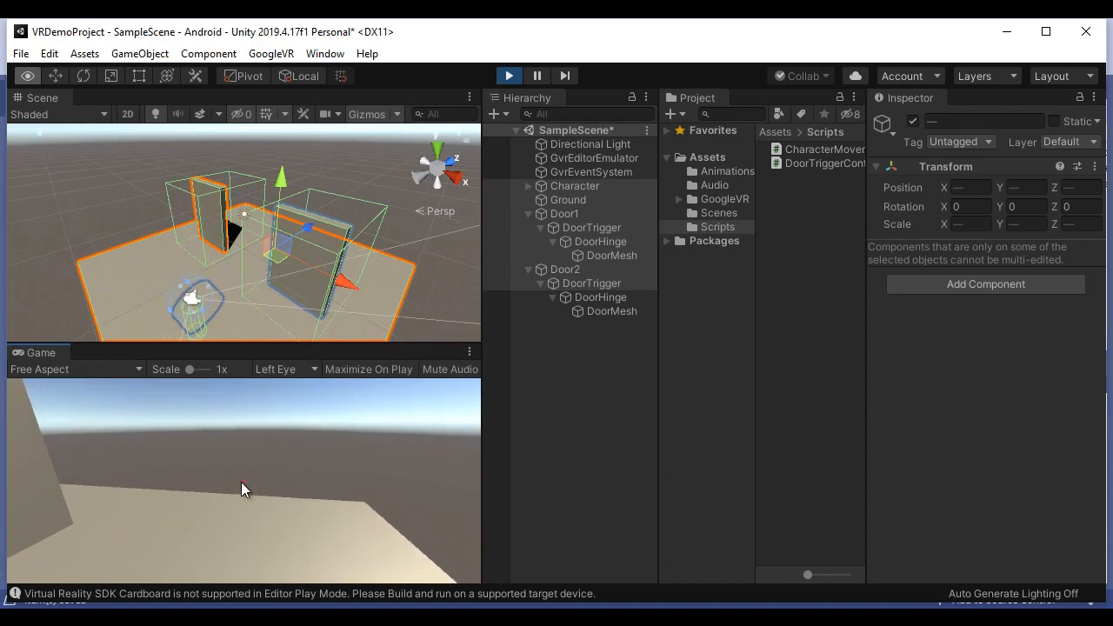
key("w")
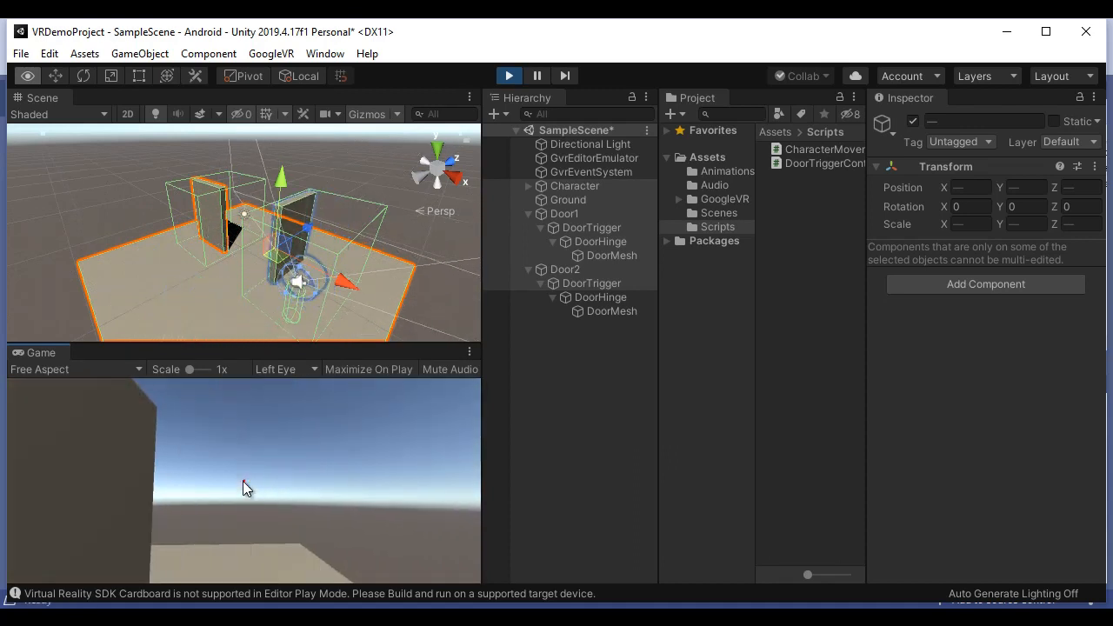
key("alt")
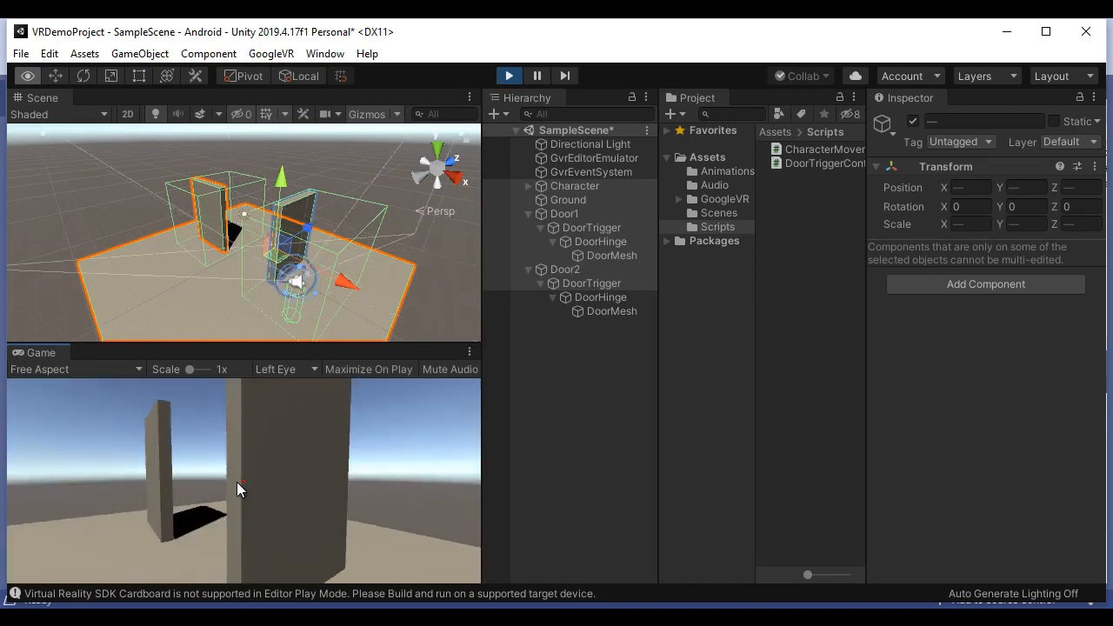
key("w")
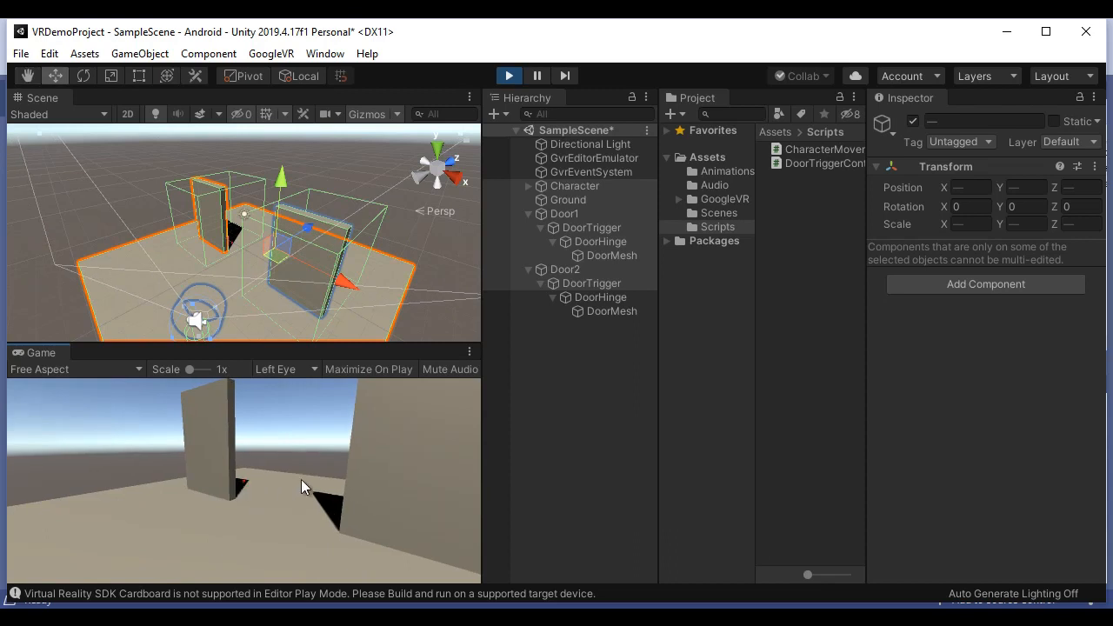
left_click(509, 76)
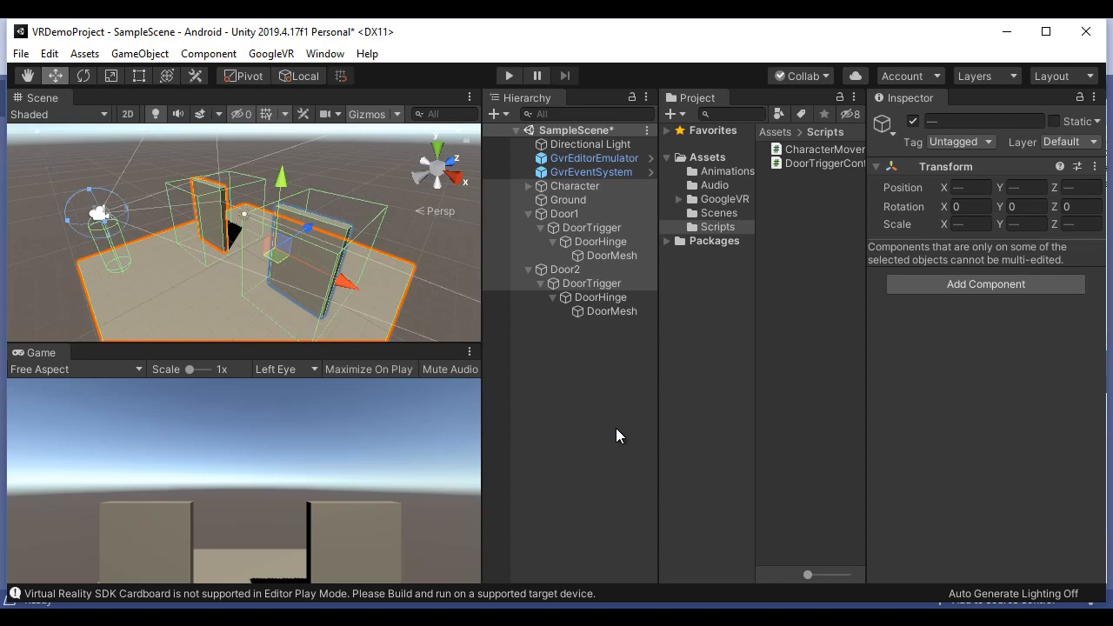
Step: Minimize the Unity, Visual Studio and Word windows to show the desktop
left_click(1005, 32)
left_click(1017, 32)
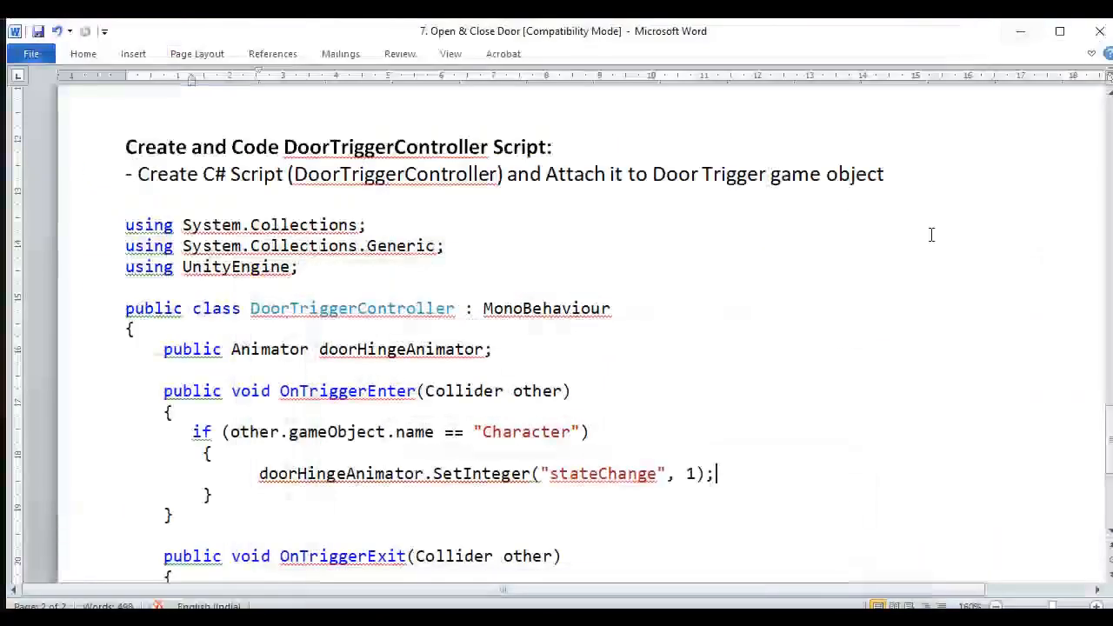
left_click(998, 26)
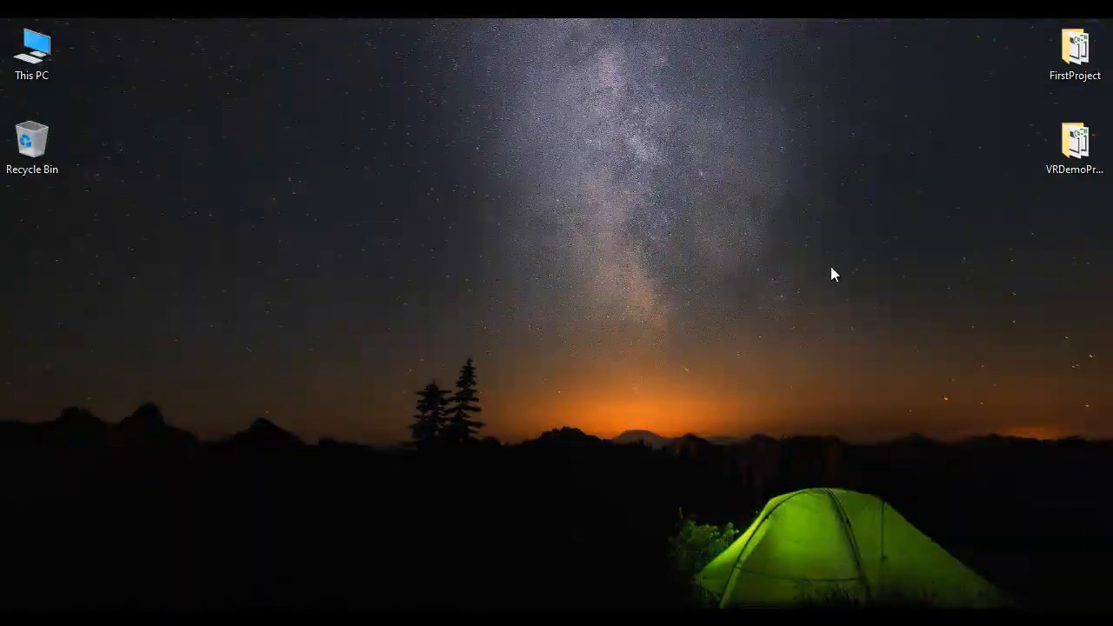